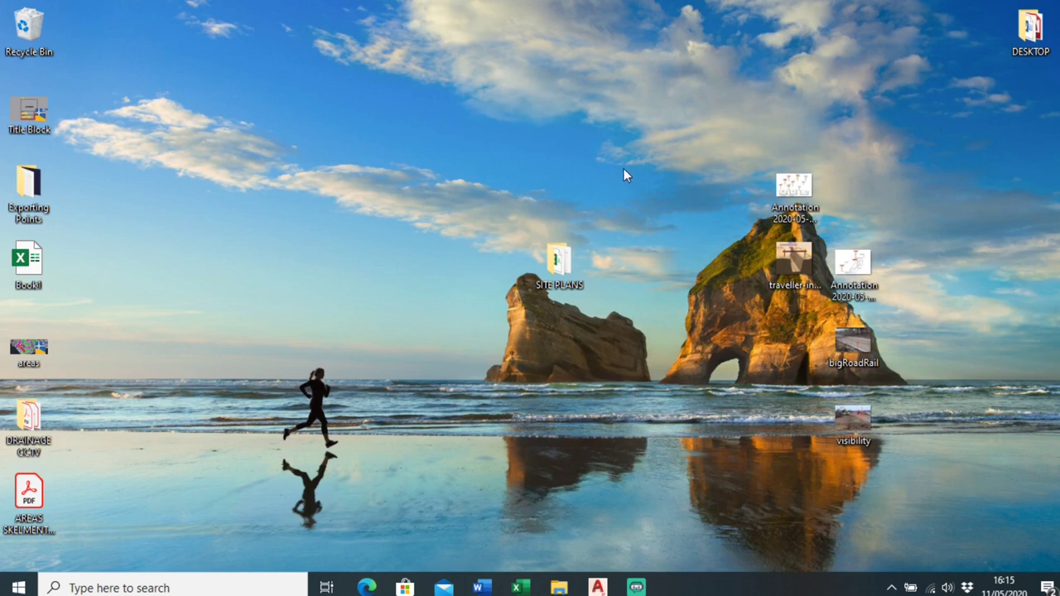
View the Annotation image and browse the reference diagrams and photos, then close the viewer.
double_click(793, 190)
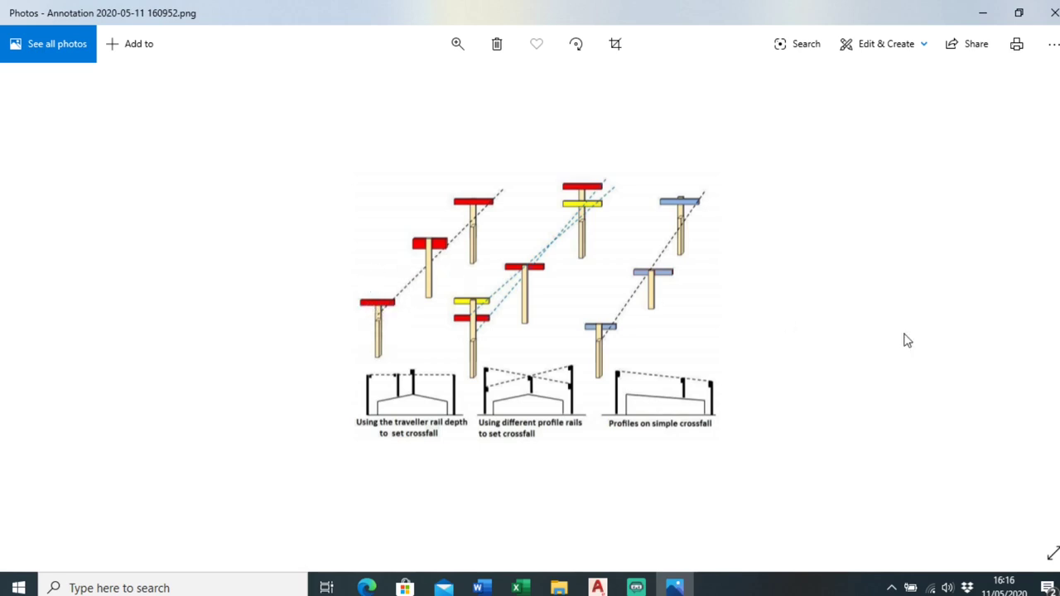
left_click(1045, 312)
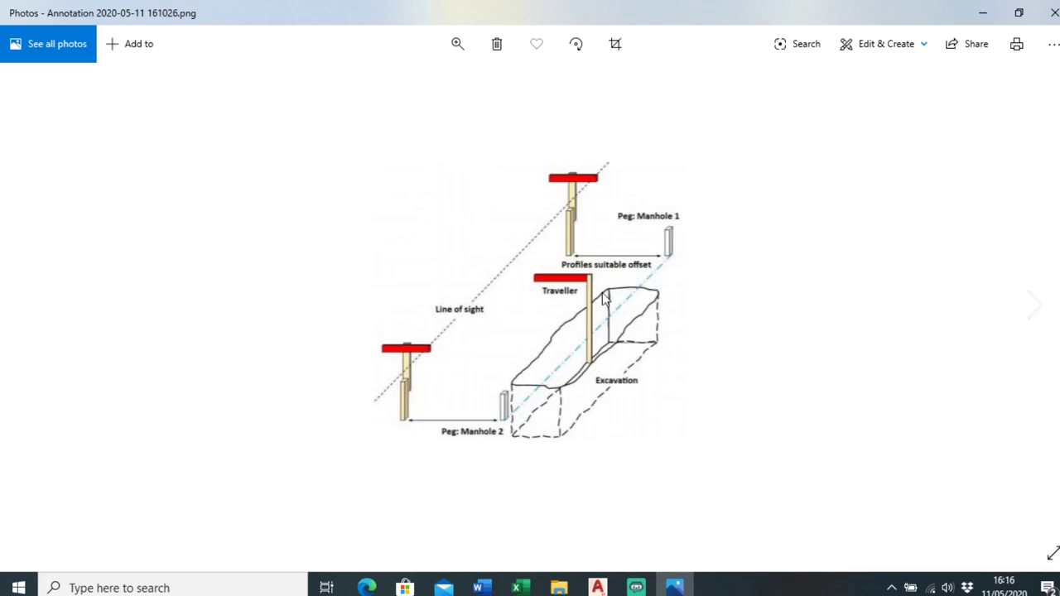
left_click(1036, 307)
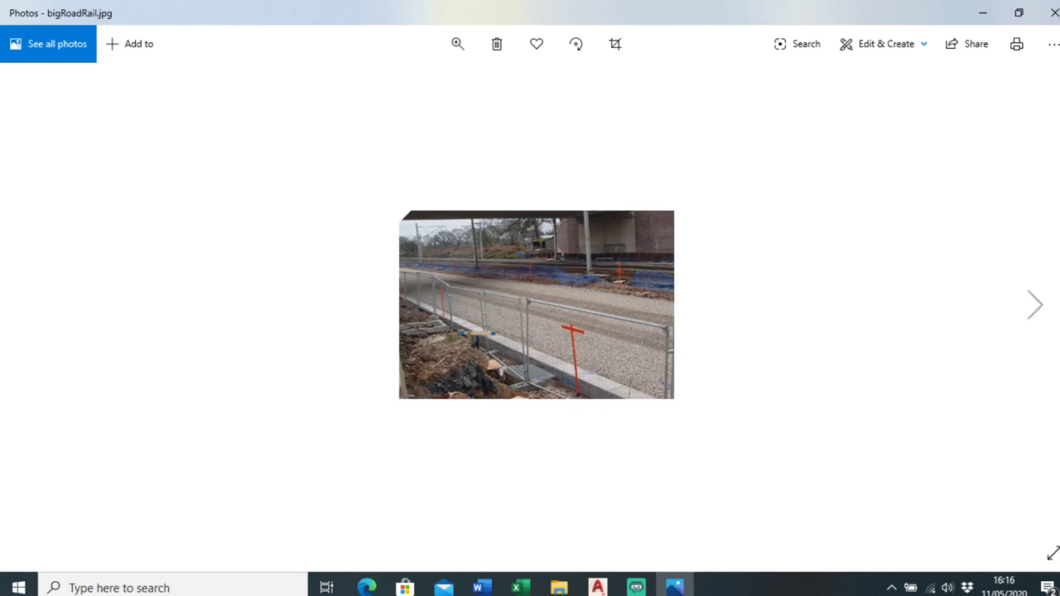
left_click(1033, 304)
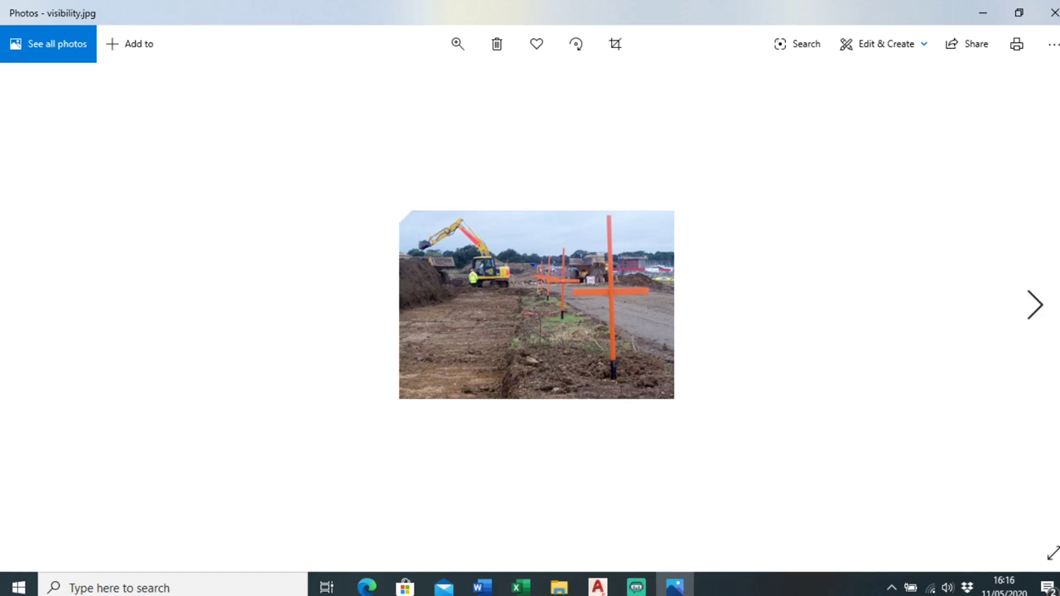
left_click(1037, 311)
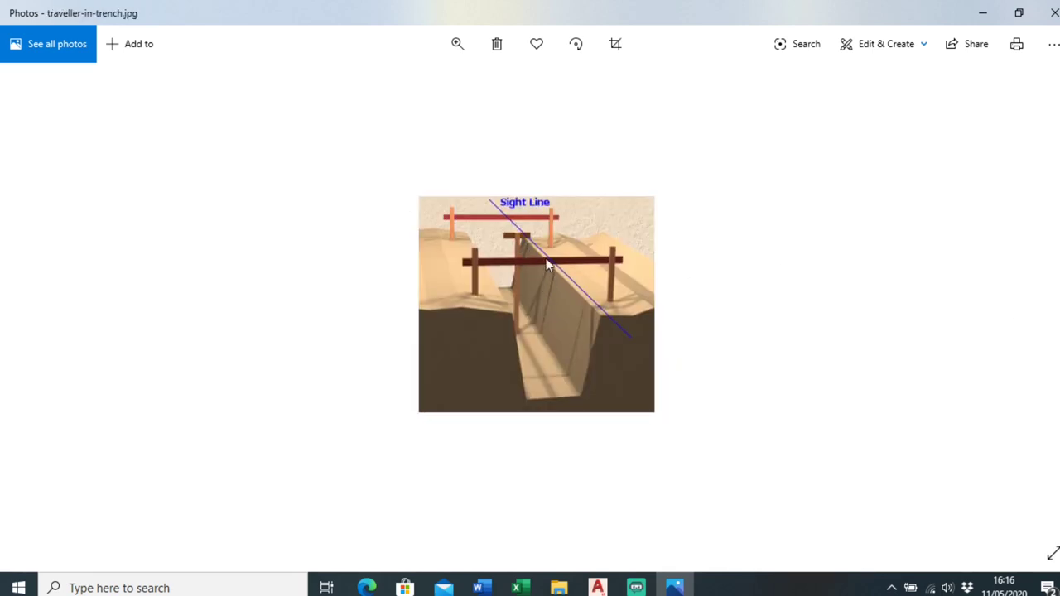
left_click(1050, 12)
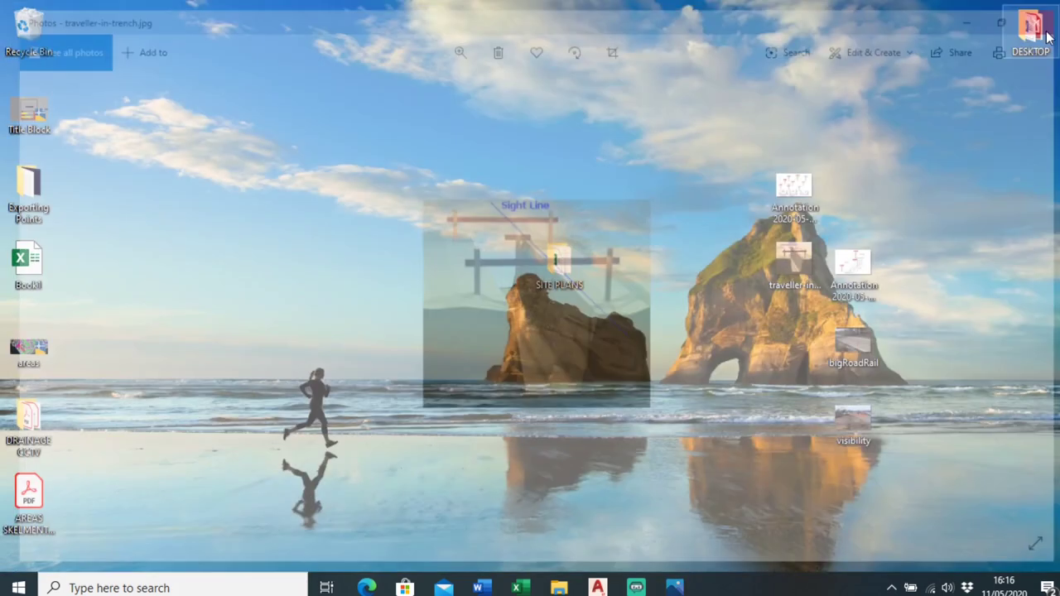
From the desktop SITE PLANS folder, open Road construction Details Sheet 1.pdf.
left_click(598, 585)
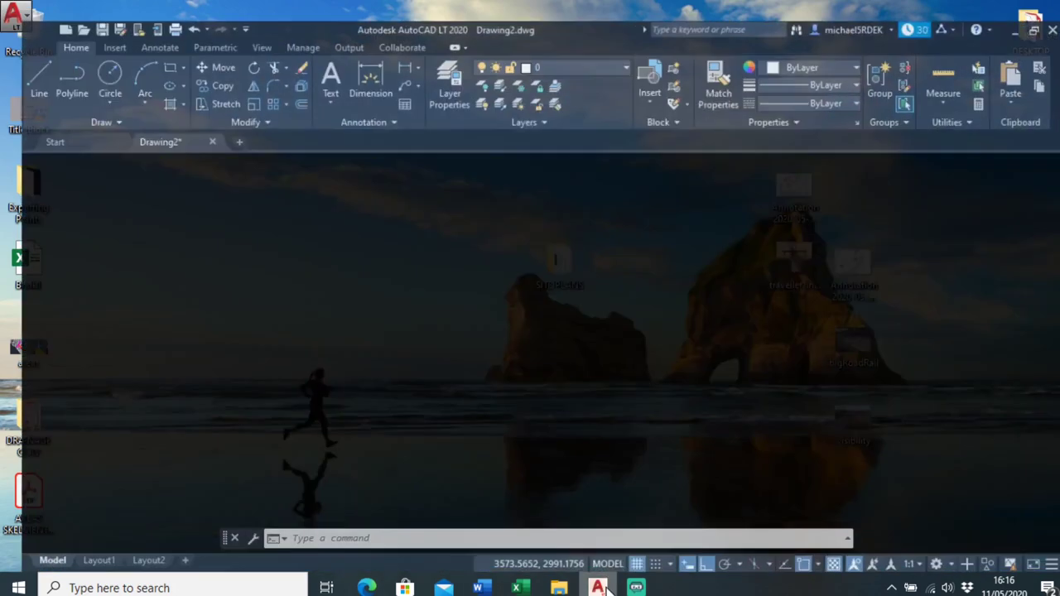
left_click(598, 587)
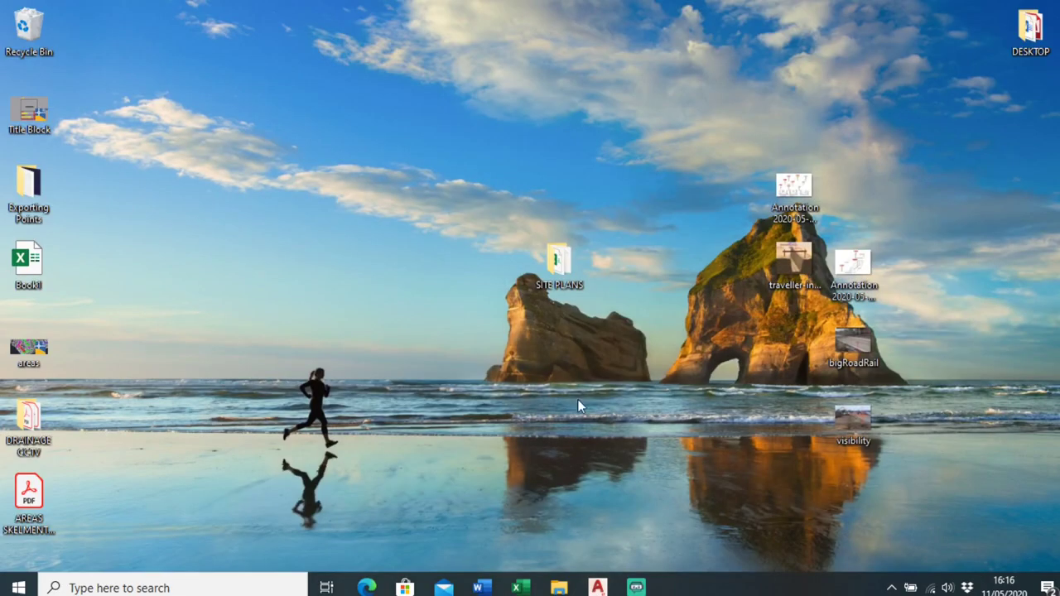
double_click(558, 257)
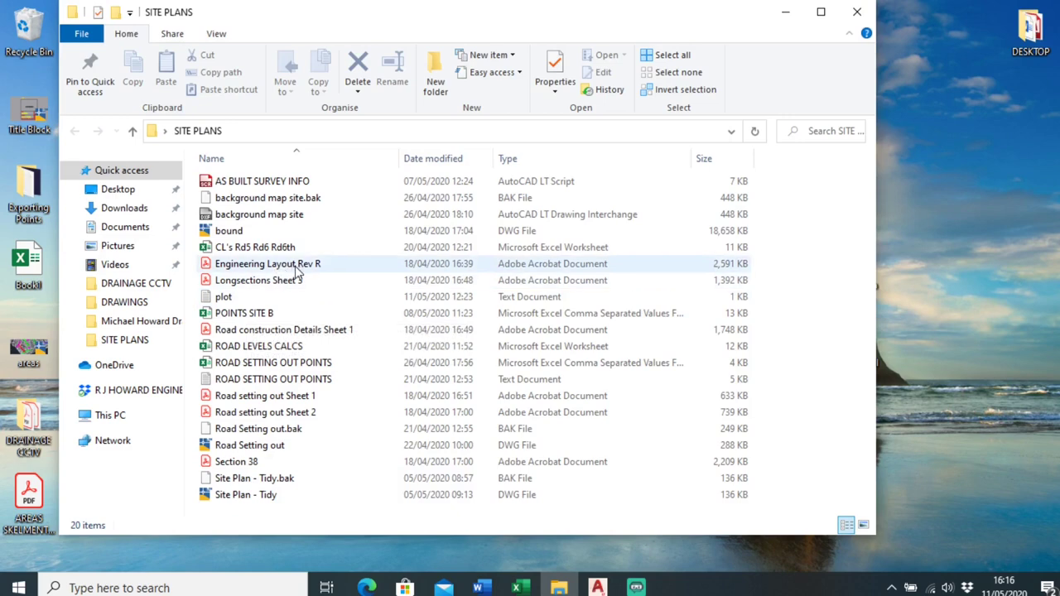
left_click(323, 331)
key("Return")
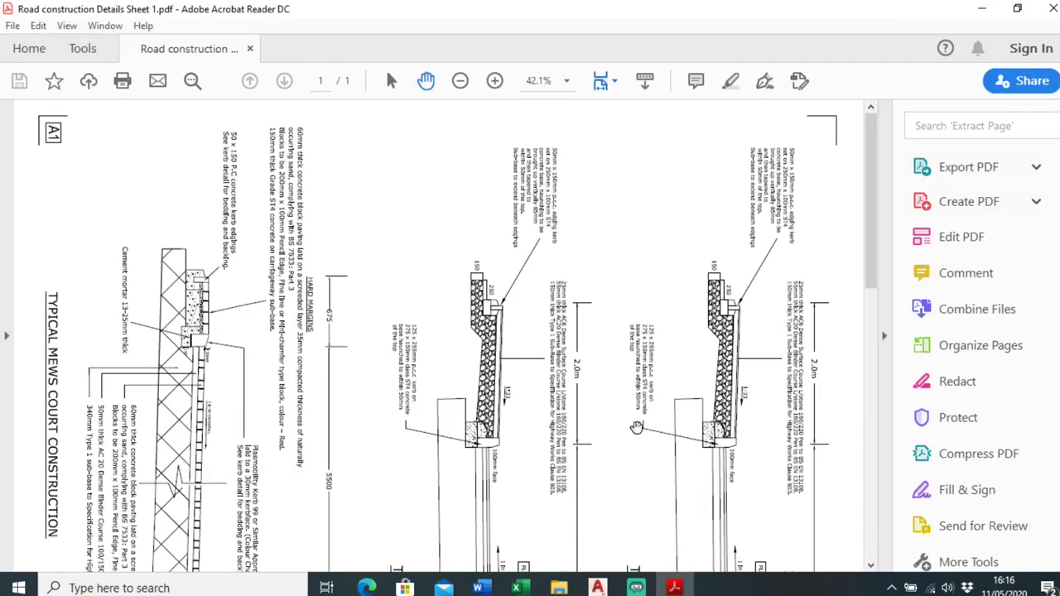
Rotate the PDF view counterclockwise to landscape.
left_click(65, 27)
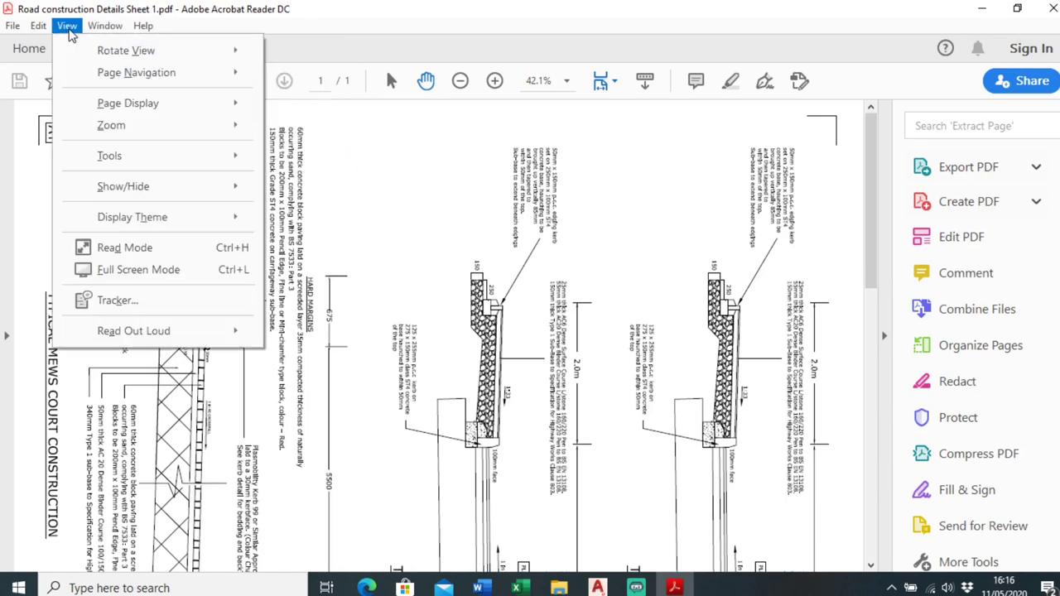
mouse_move(149, 73)
mouse_move(206, 52)
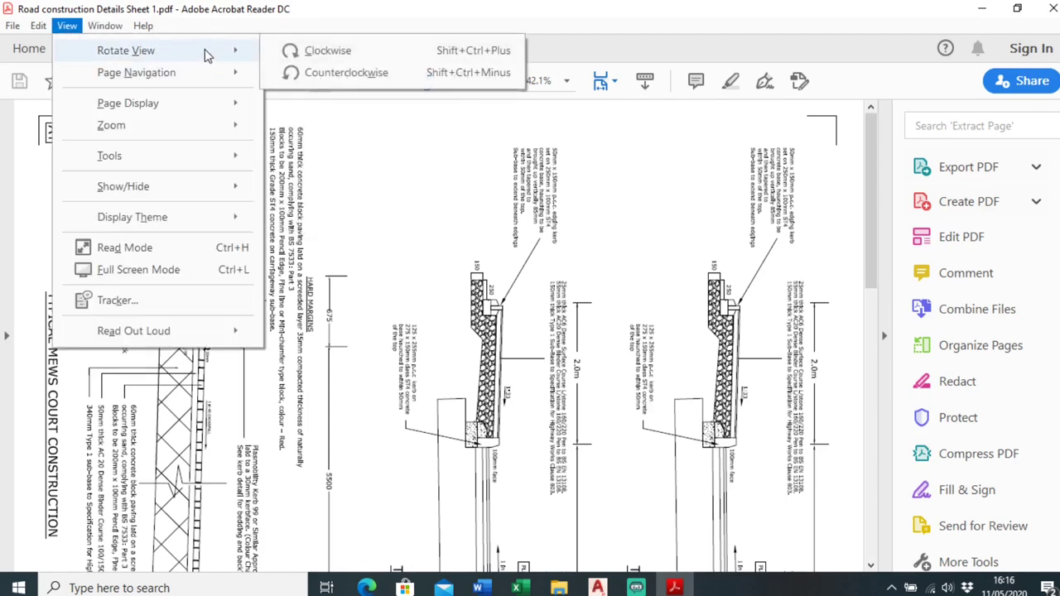
left_click(309, 71)
Fit the sheet to the window width with ROAD 1 ONLY near the top.
left_click_drag(443, 199, 425, 266)
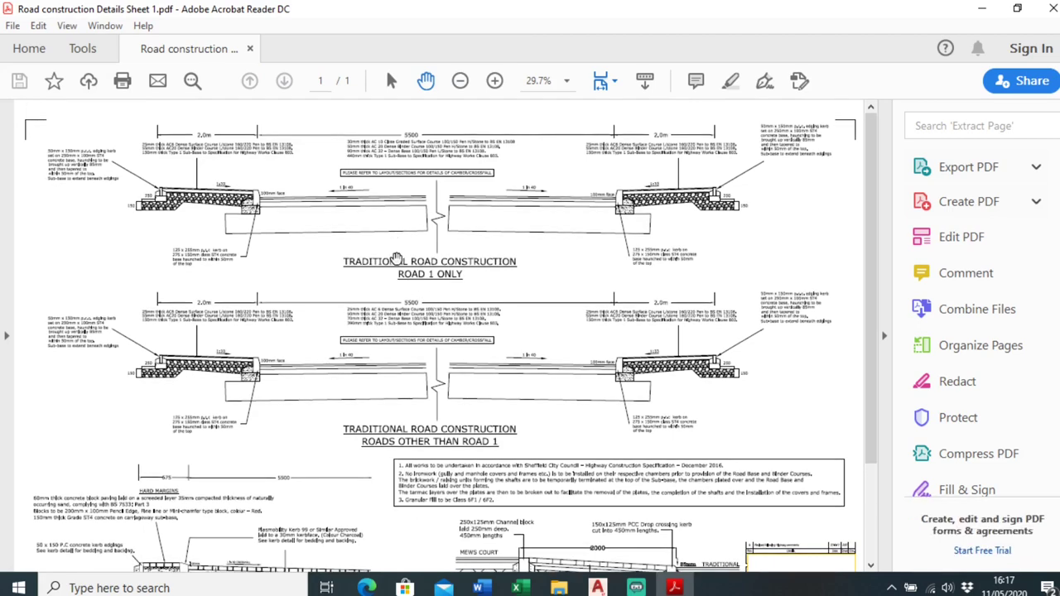
scroll(353, 274, "up", 3, "ctrl")
scroll(402, 278, "down", 1, "ctrl")
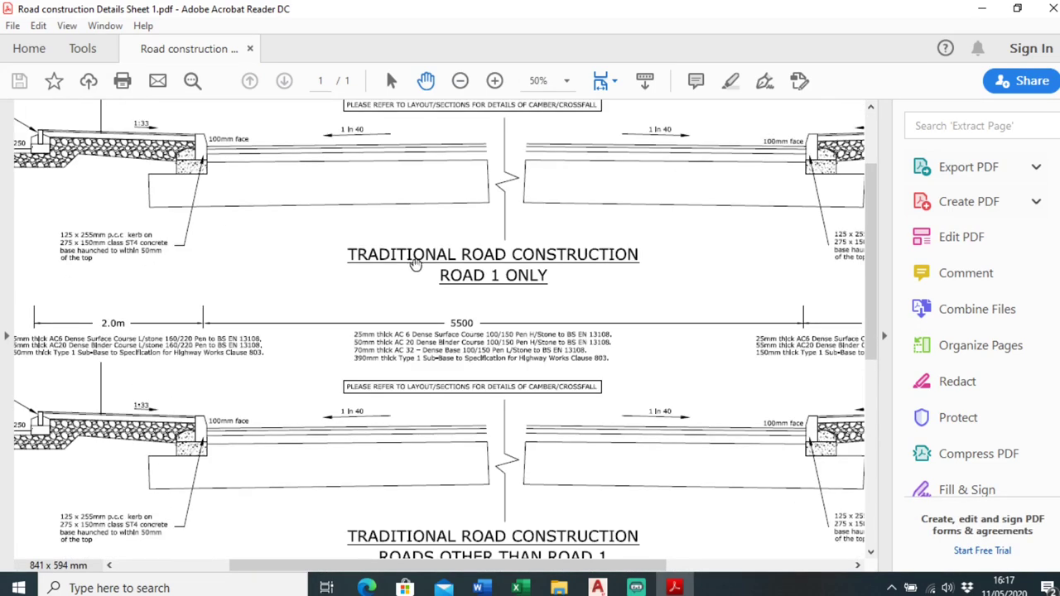
scroll(464, 256, "down", 2, "ctrl")
left_click(884, 336)
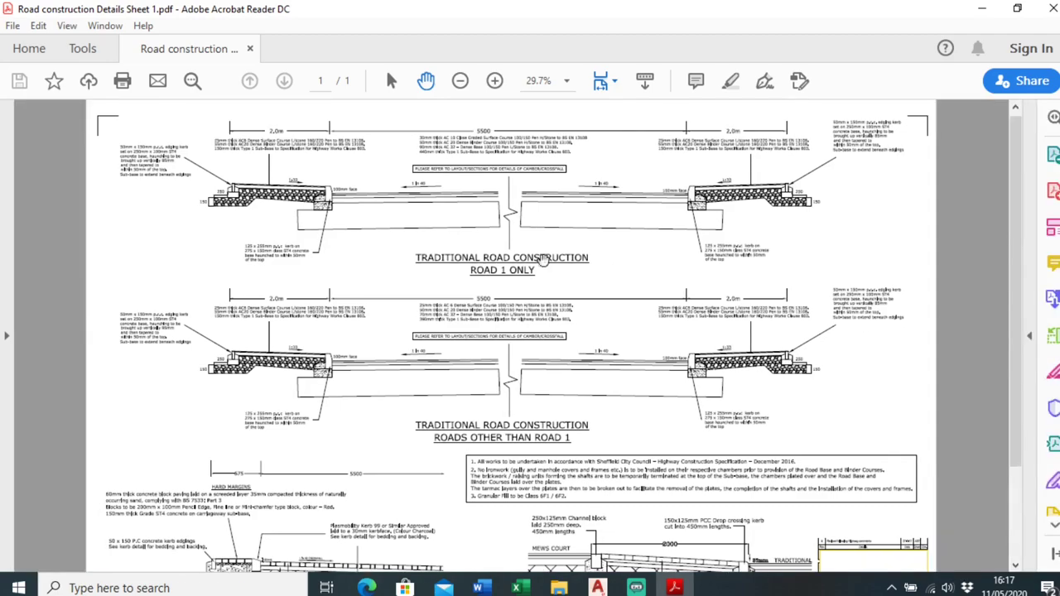
scroll(485, 232, "up", 2, "ctrl")
left_click_drag(509, 322, 489, 284)
scroll(446, 305, "up", 1, "ctrl")
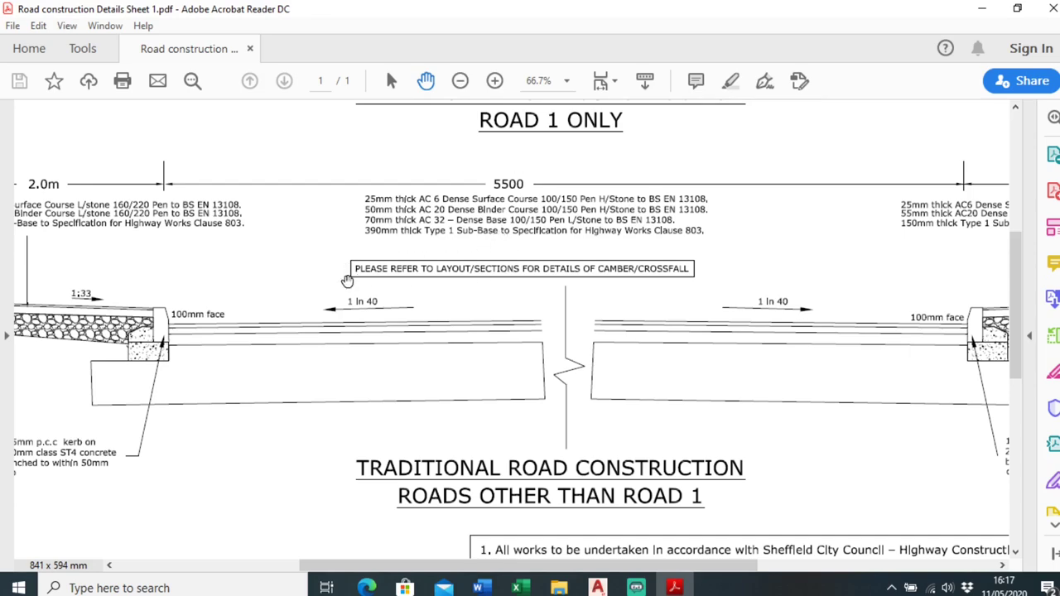
Study the kerb and road sections, then return to the AutoCAD drawing.
scroll(347, 280, "down", 1, "ctrl")
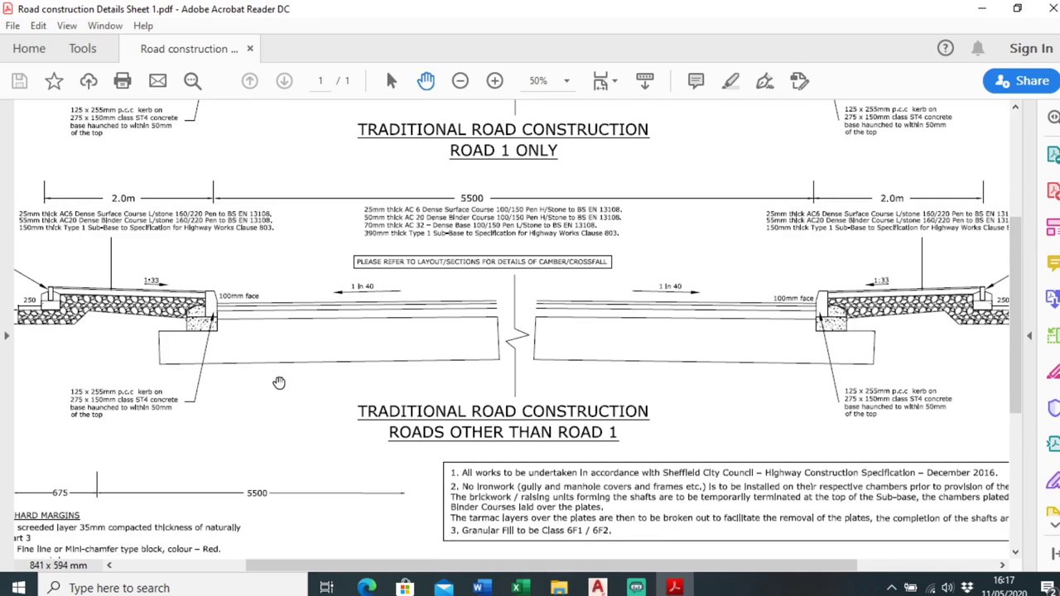
left_click_drag(279, 383, 464, 410)
scroll(462, 411, "down", 4)
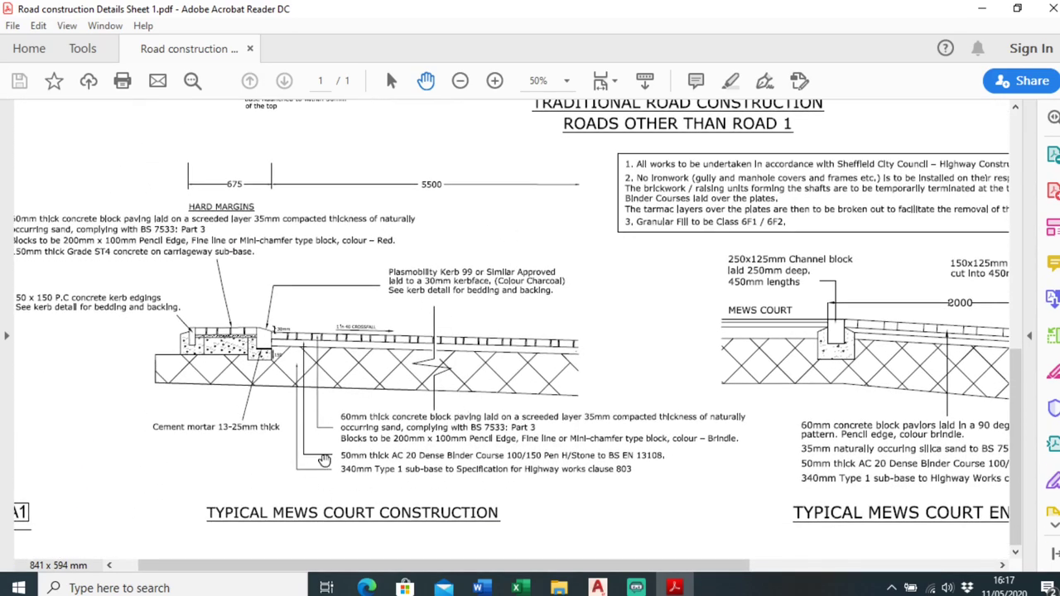
scroll(363, 461, "up", 1, "ctrl")
scroll(373, 418, "down", 1)
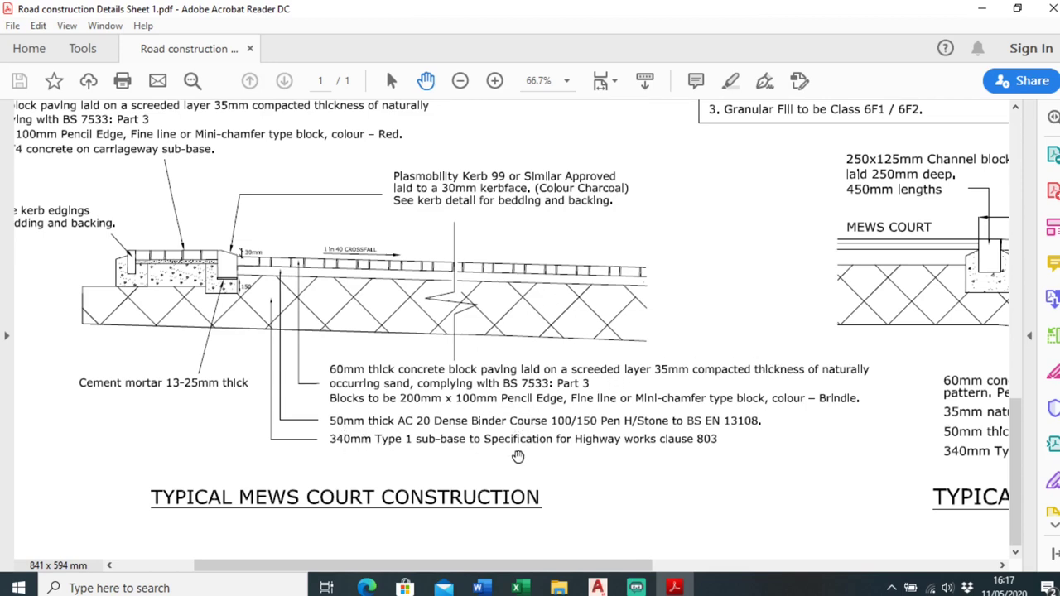
scroll(487, 311, "down", 3, "ctrl")
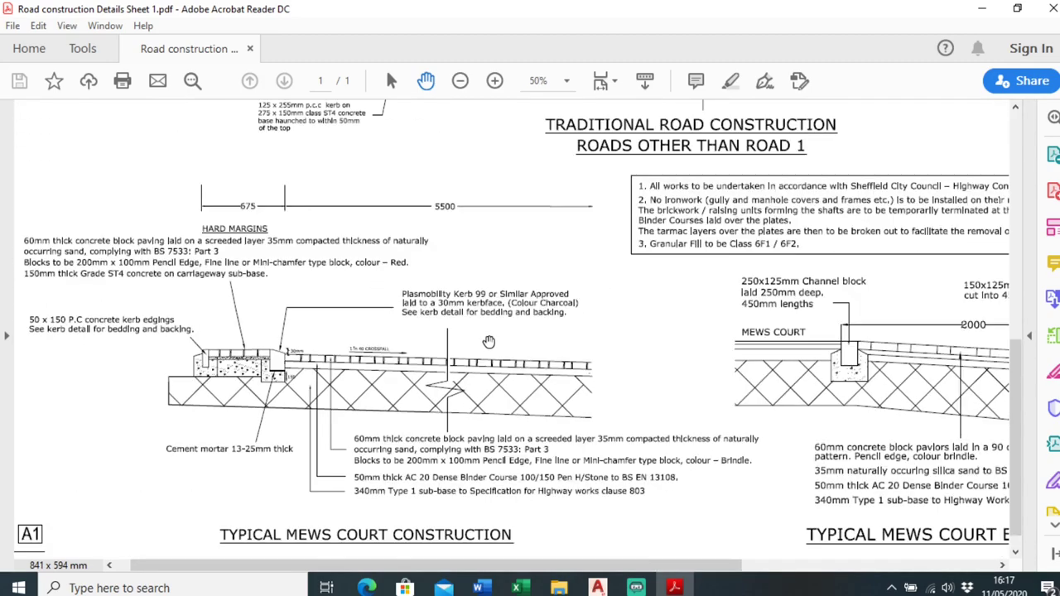
left_click_drag(413, 469, 381, 519)
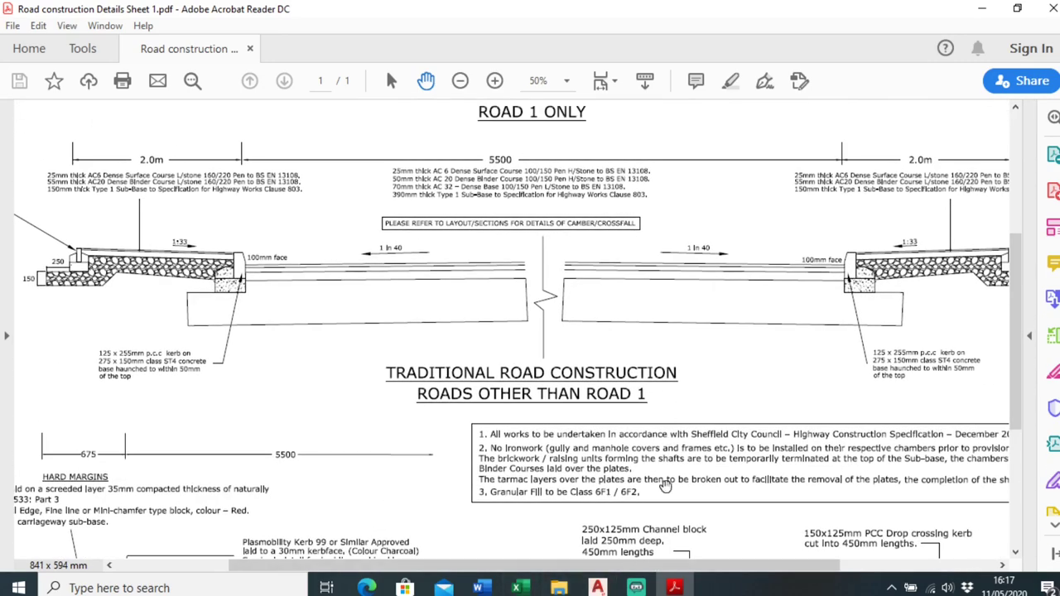
left_click(598, 587)
scroll(414, 313, "down", 2)
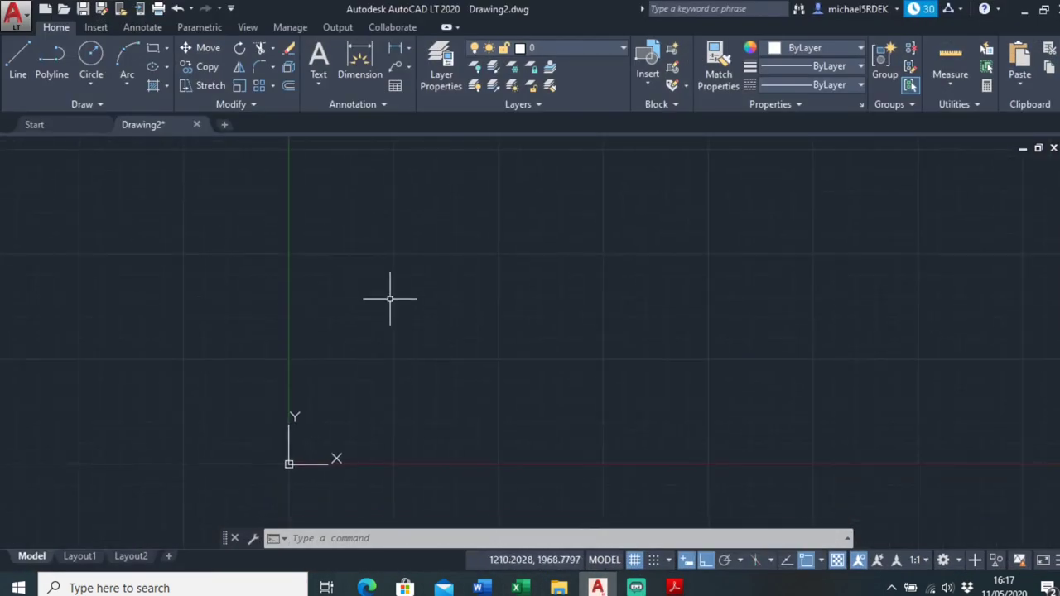
Begin a rectangle by placing its first corner, checking the PDF mid-command.
scroll(463, 395, "up", 2)
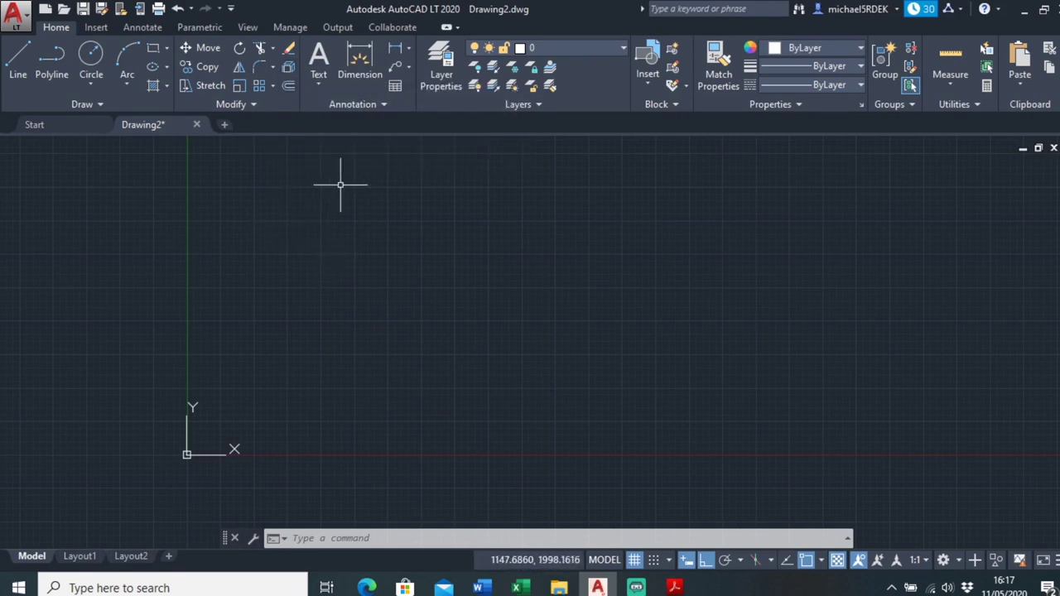
left_click(153, 50)
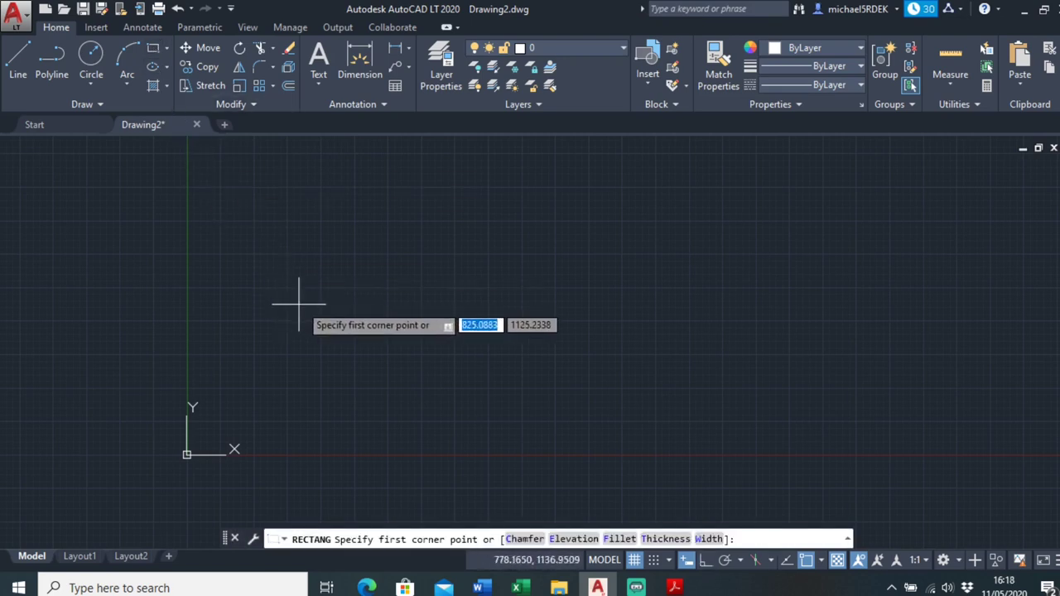
left_click(301, 305)
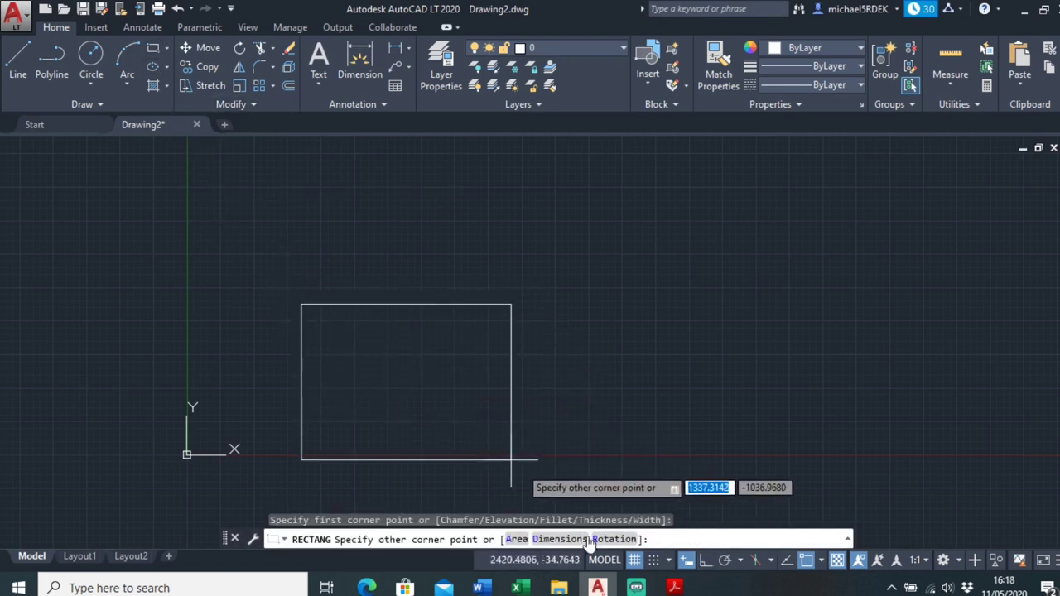
left_click(674, 588)
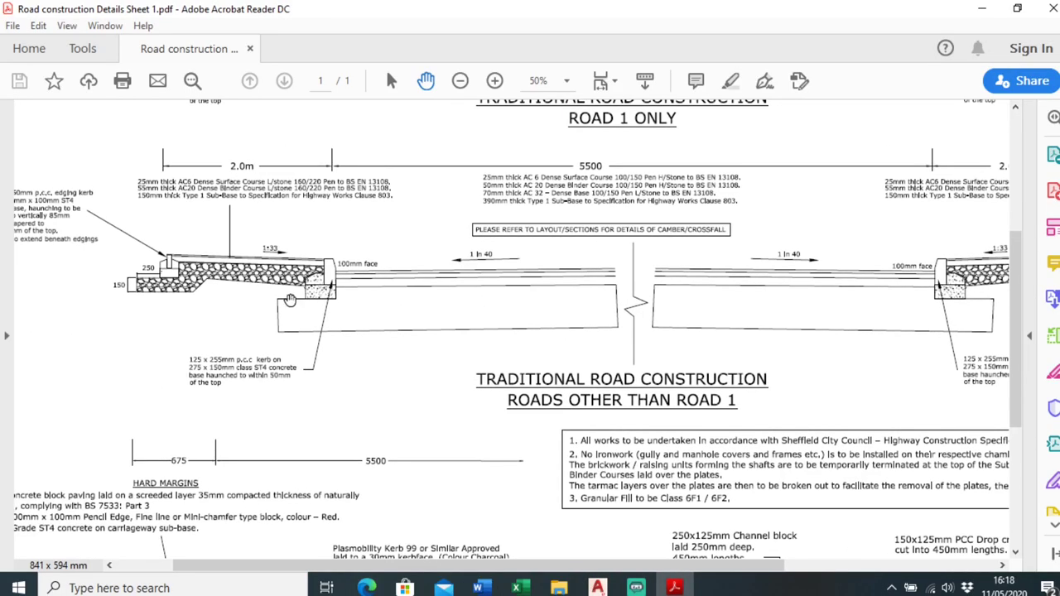
scroll(289, 299, "up", 1, "ctrl")
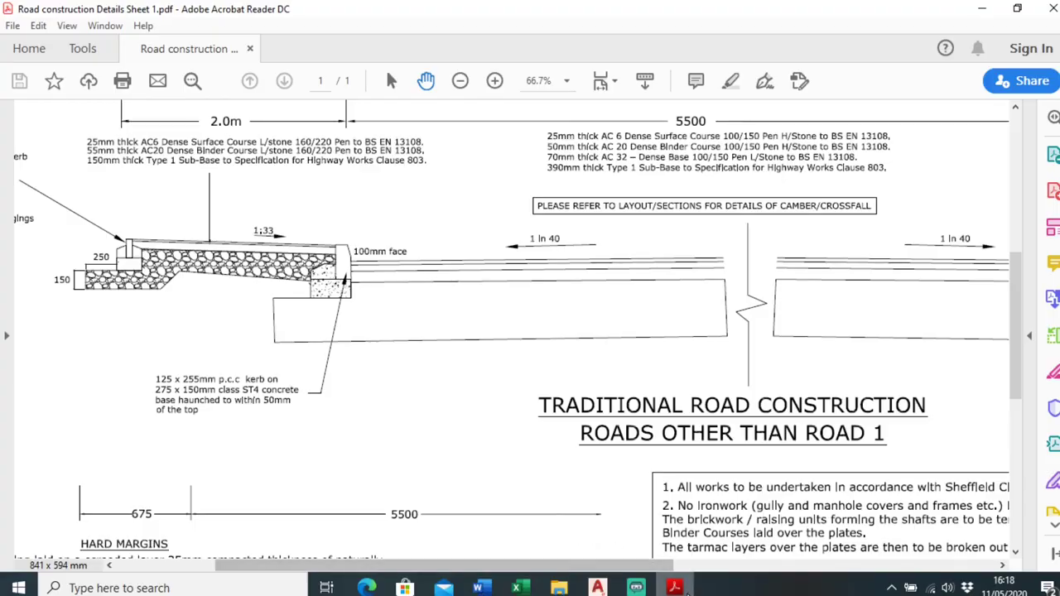
left_click(674, 588)
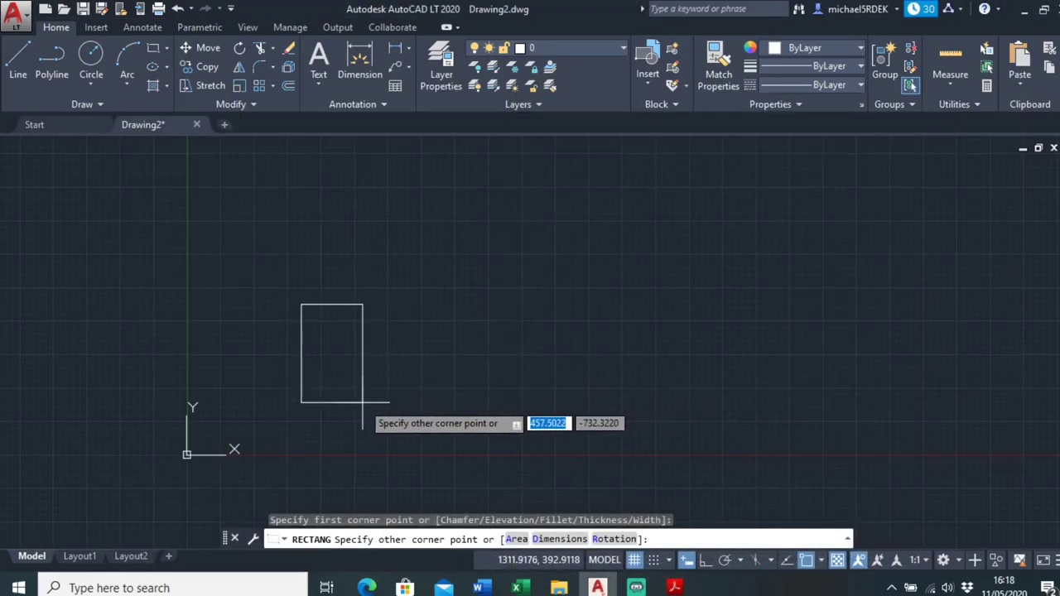
Size the rectangle 125 long by 255 wide and place its opposite corner.
type("d")
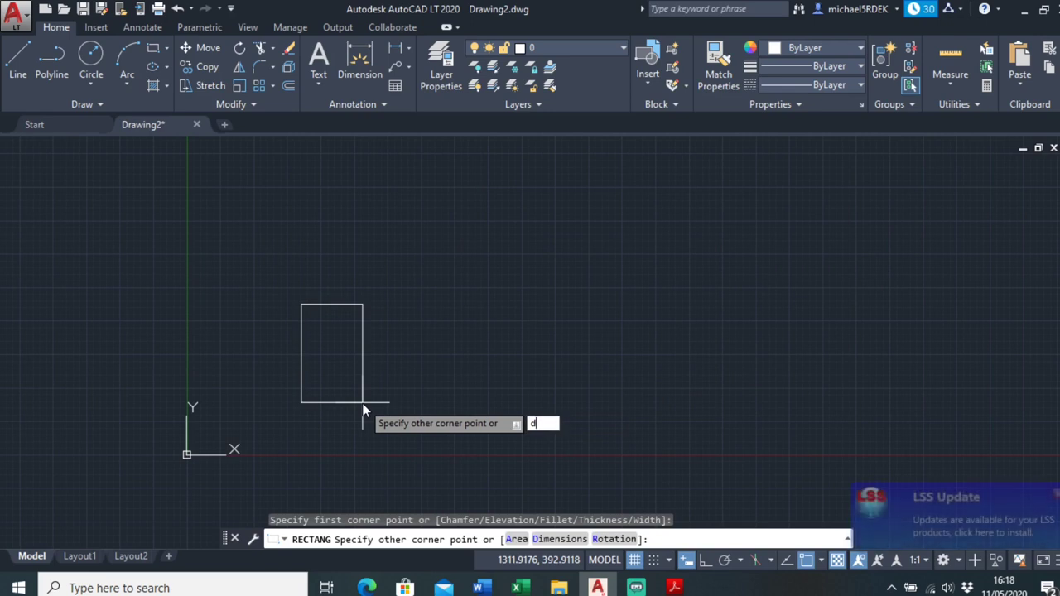
key("Return")
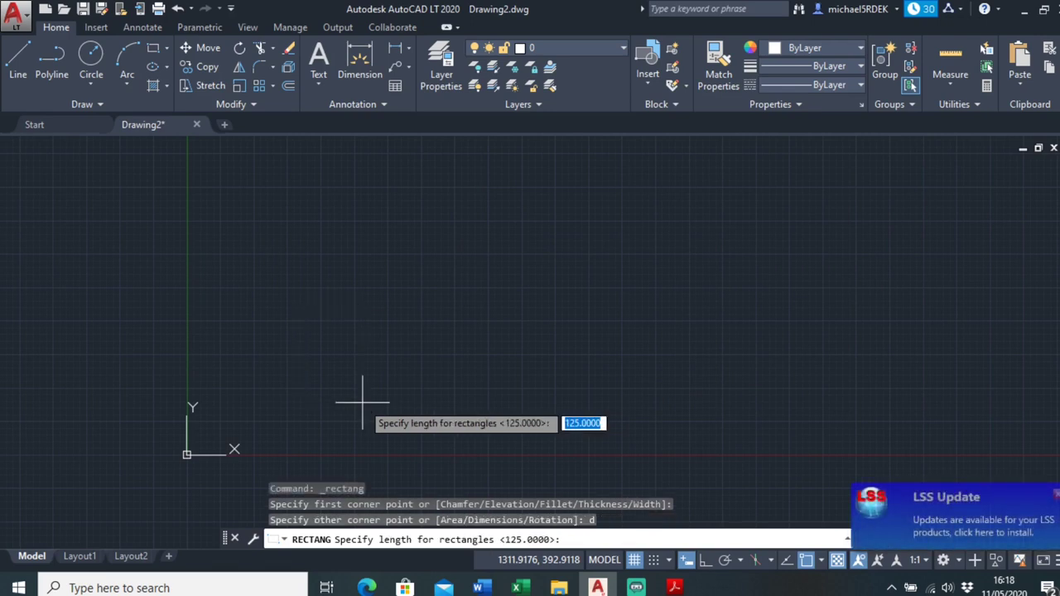
key("Return")
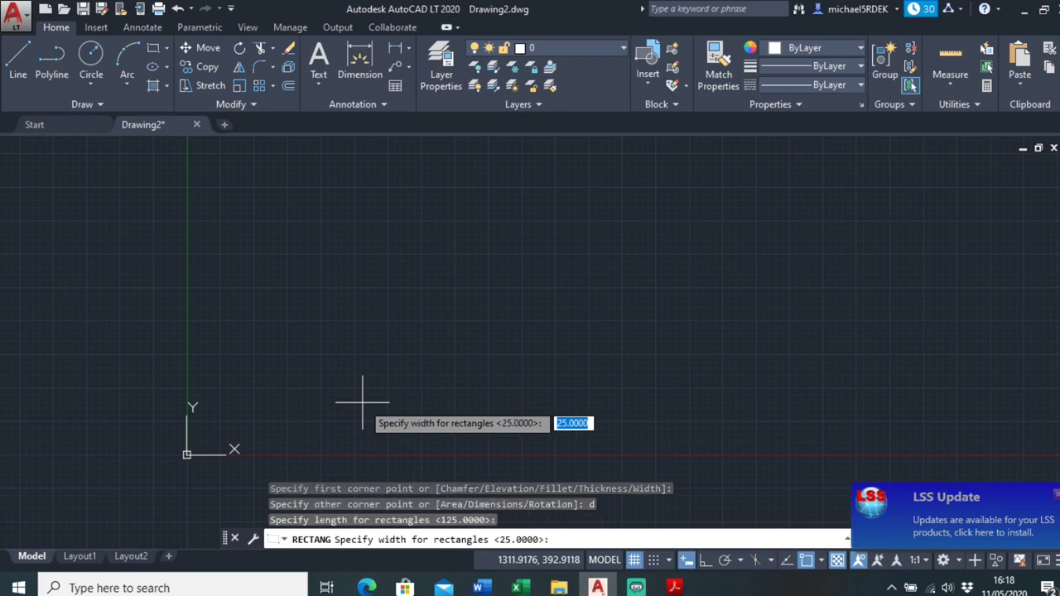
type("255")
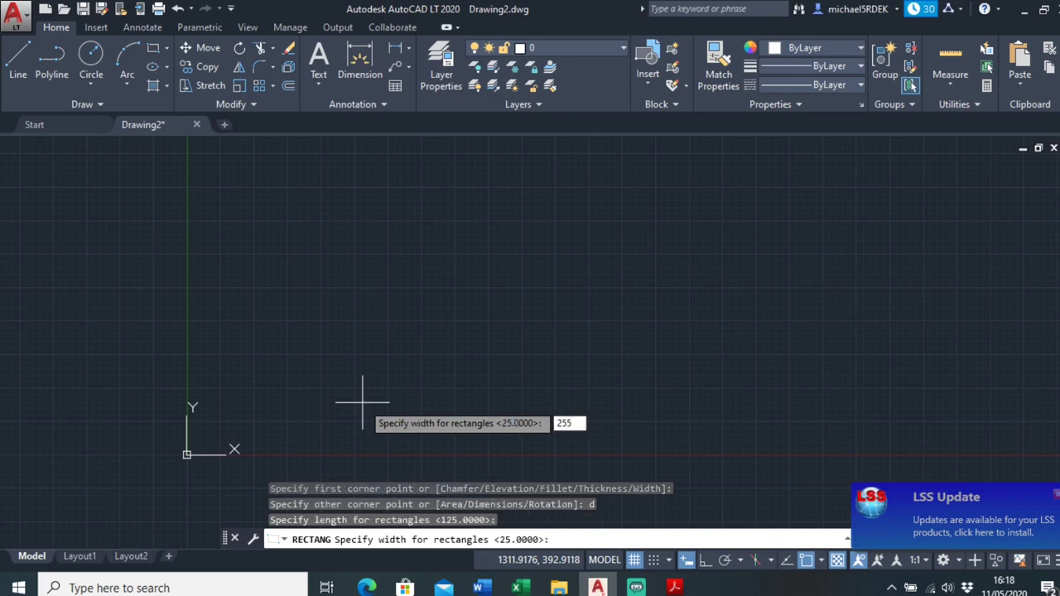
key("Return")
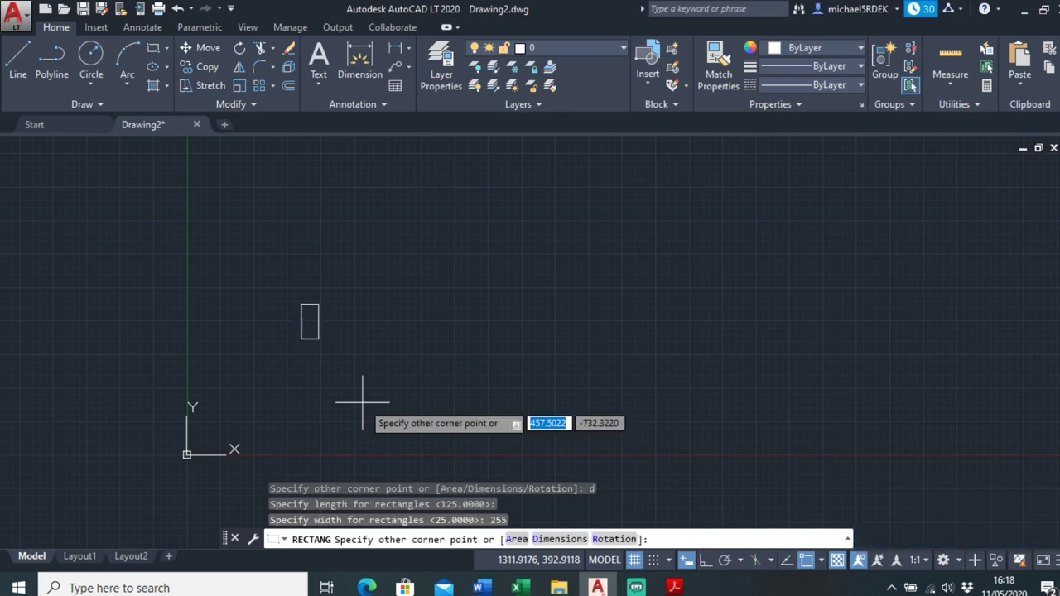
scroll(307, 355, "up", 4)
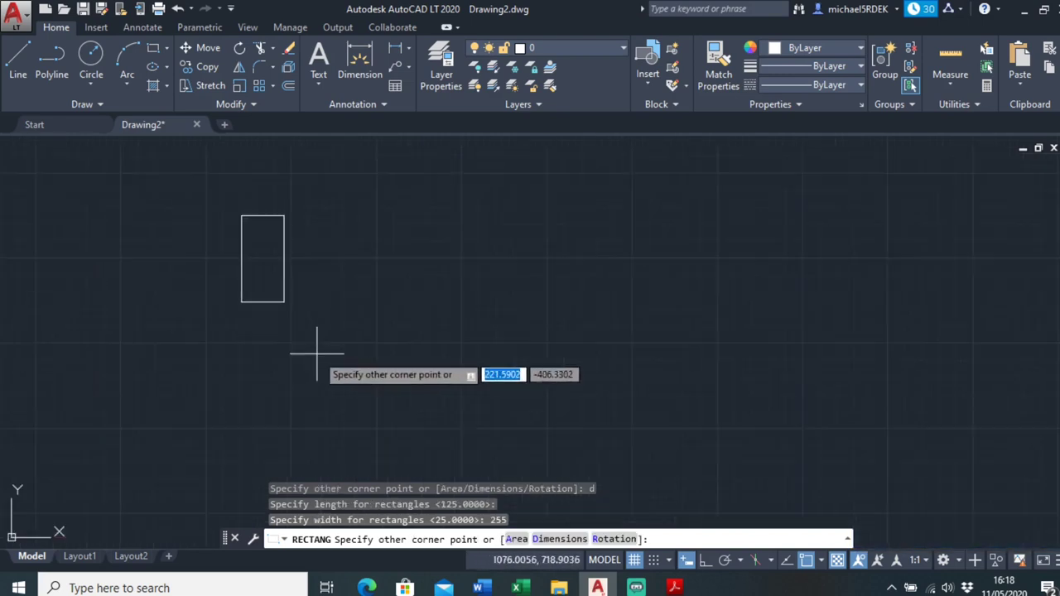
scroll(273, 341, "down", 2)
scroll(265, 340, "down", 2)
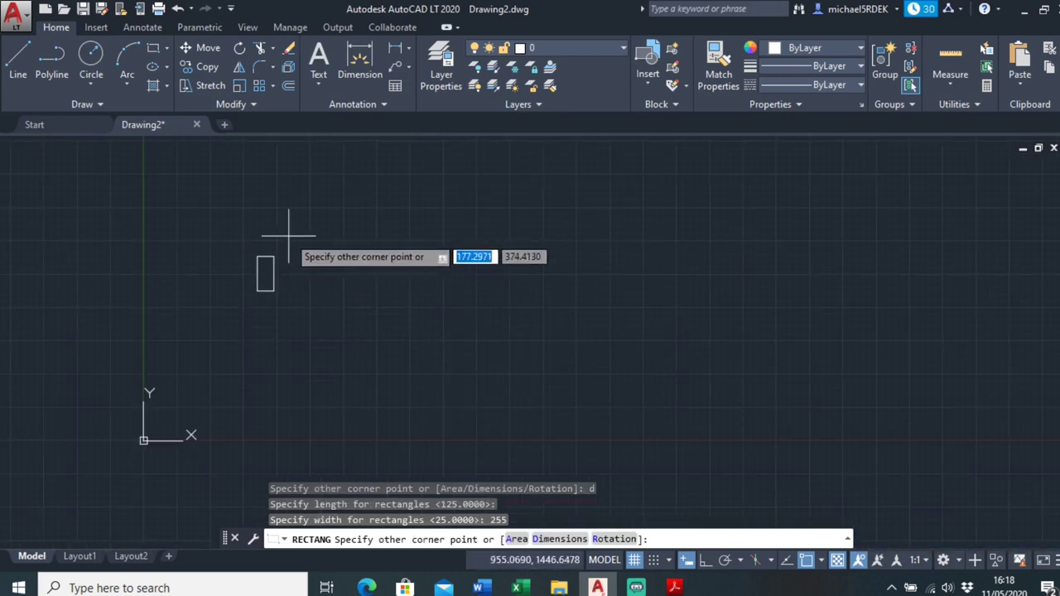
left_click(221, 346)
scroll(249, 338, "up", 4)
middle_click_drag(249, 333, 433, 358)
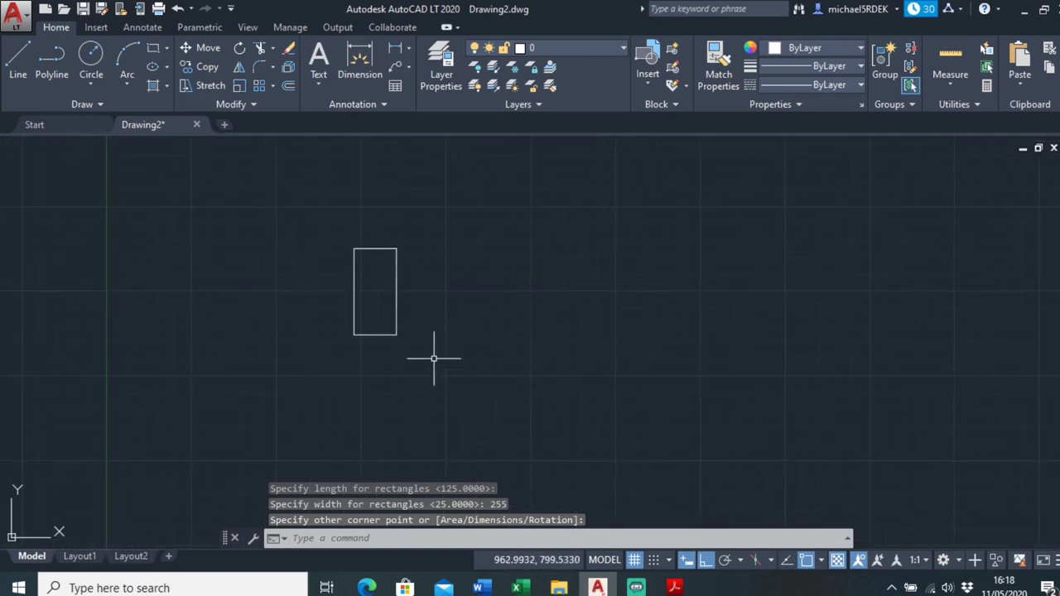
Draw a 25-unit line down from the rectangle's lower-right corner.
left_click(373, 337)
scroll(373, 337, "up", 2)
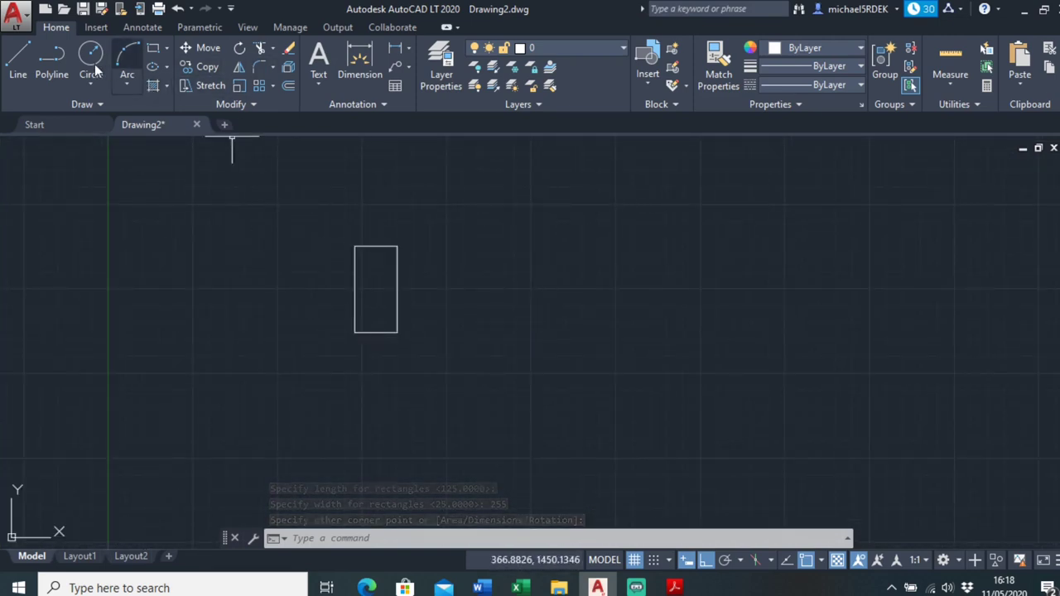
left_click(18, 59)
scroll(390, 340, "up", 2)
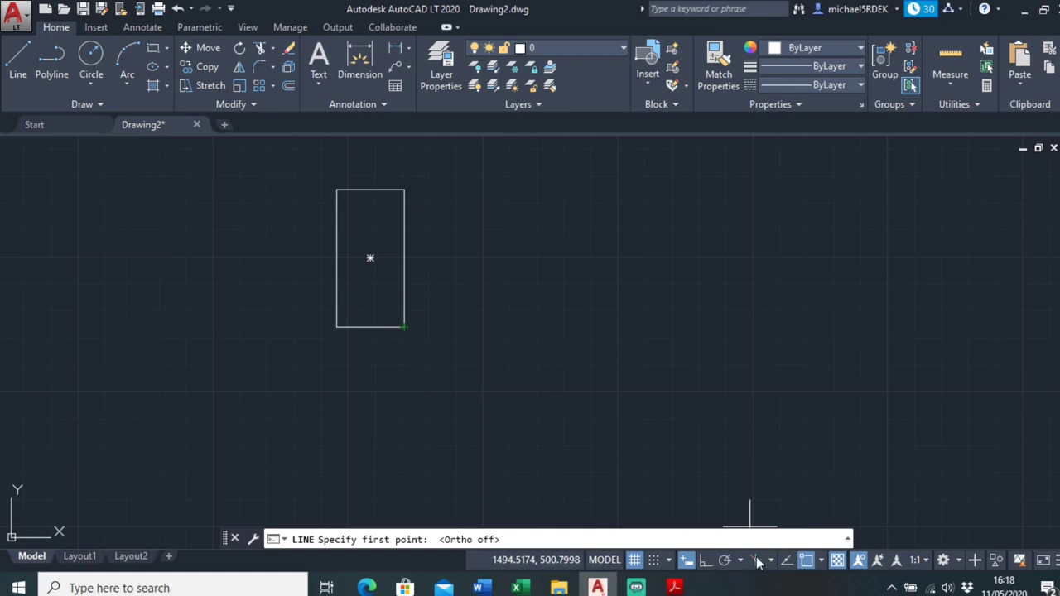
left_click(823, 560)
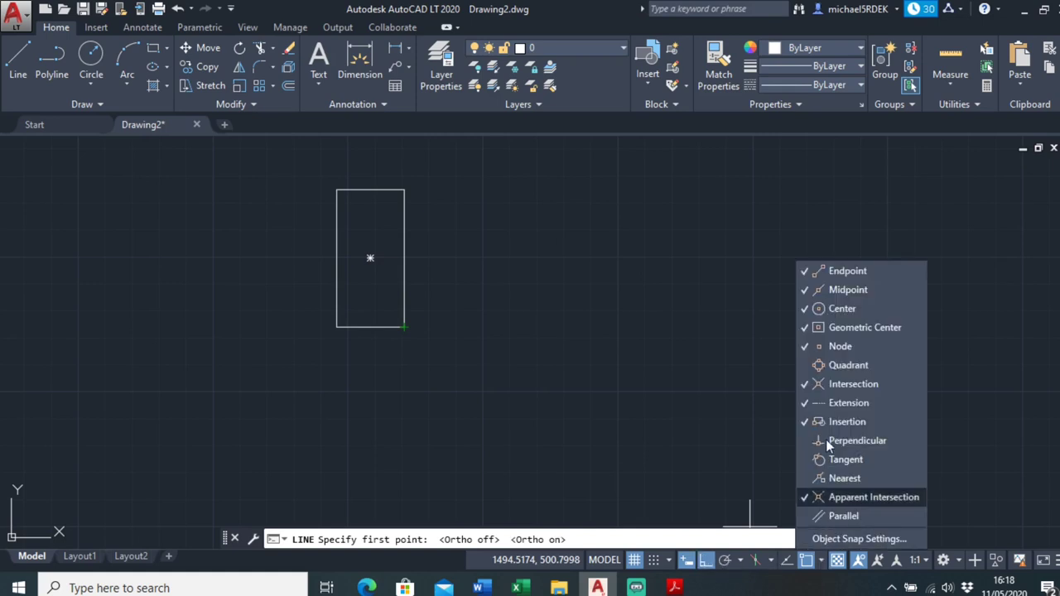
left_click(405, 326)
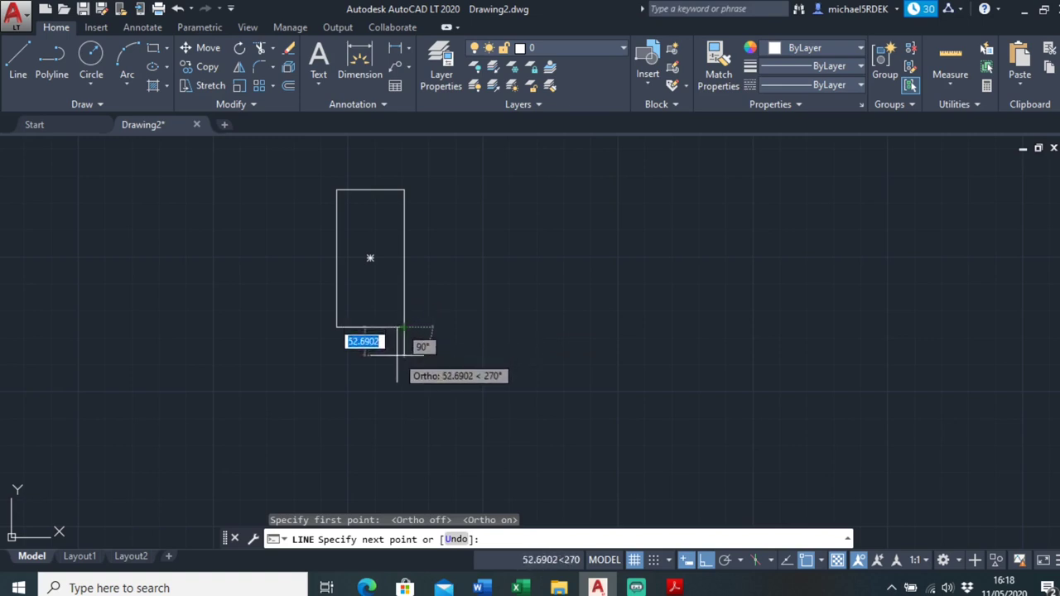
type("25")
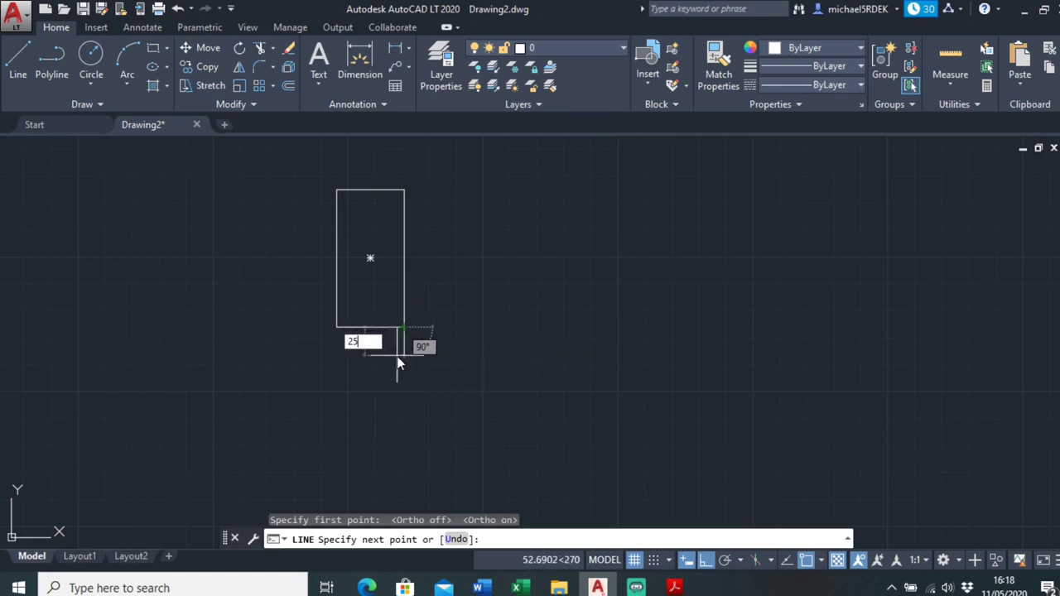
key("Return")
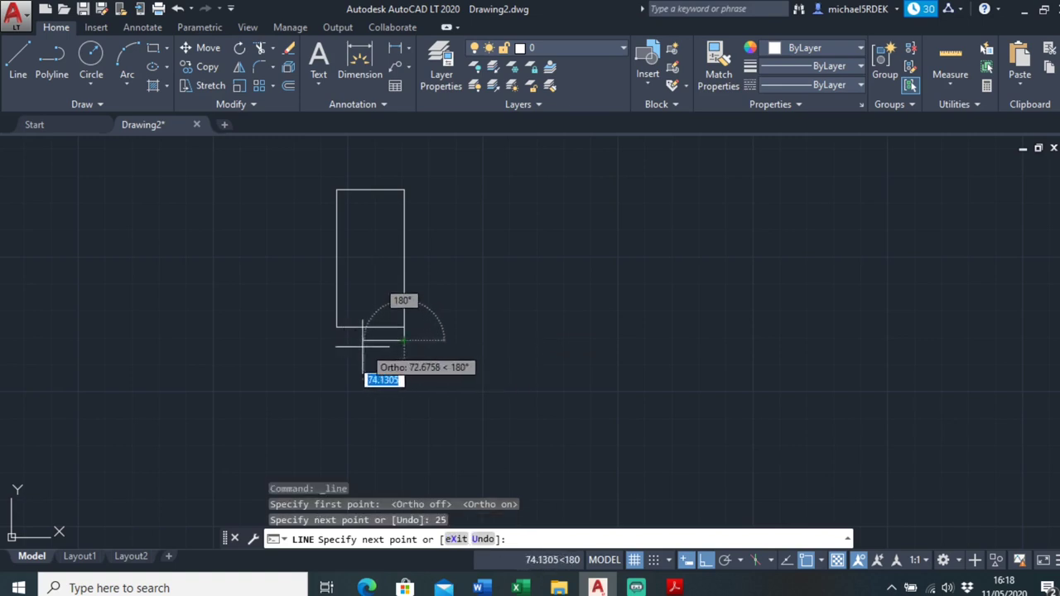
Continue the line 125 left and close it onto the rectangle's lower-left corner.
type("1")
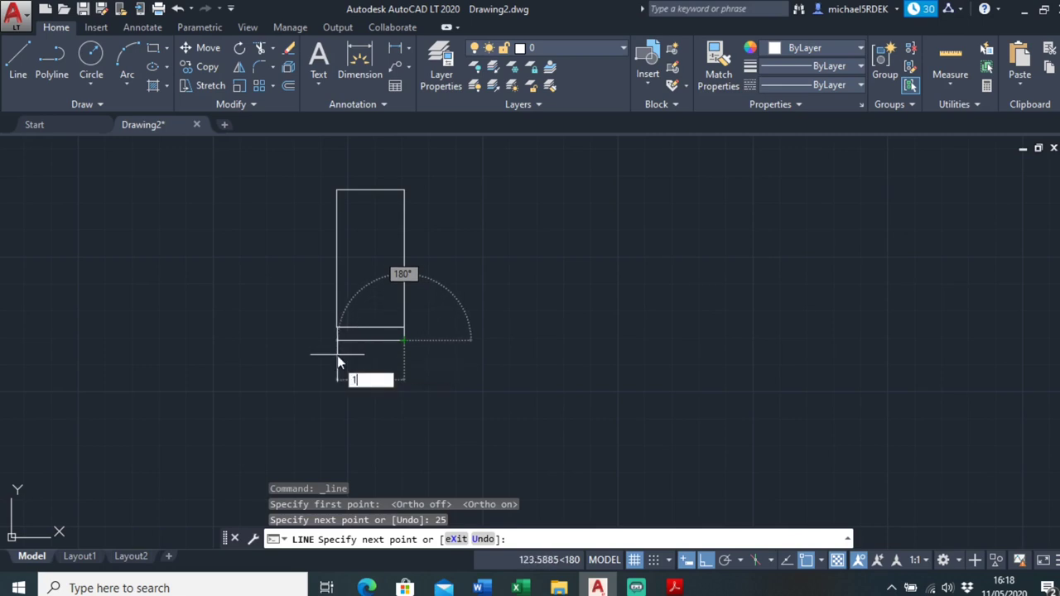
type("25")
key("Return")
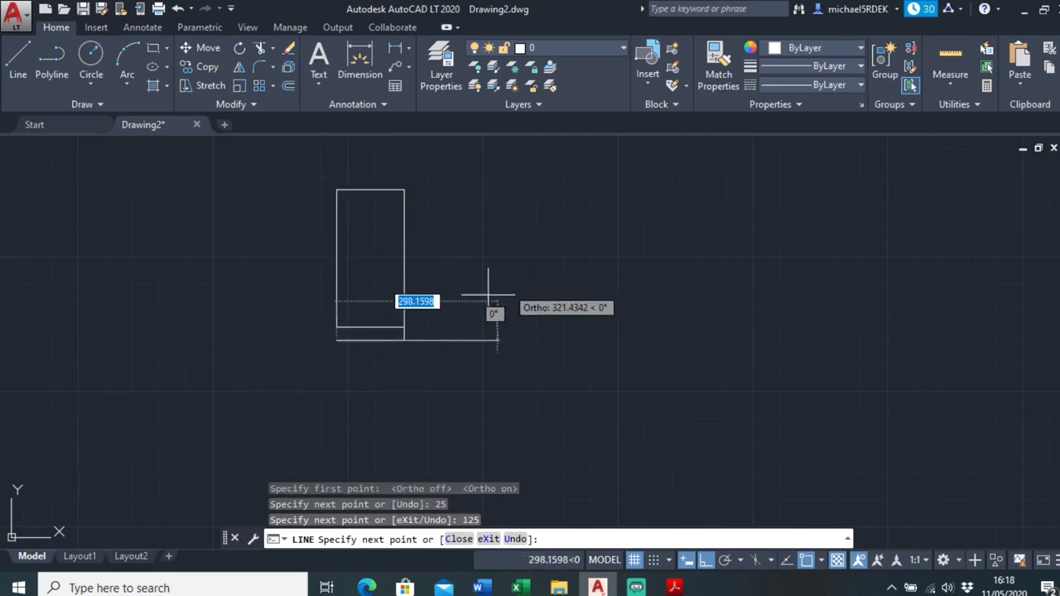
scroll(485, 298, "up", 2)
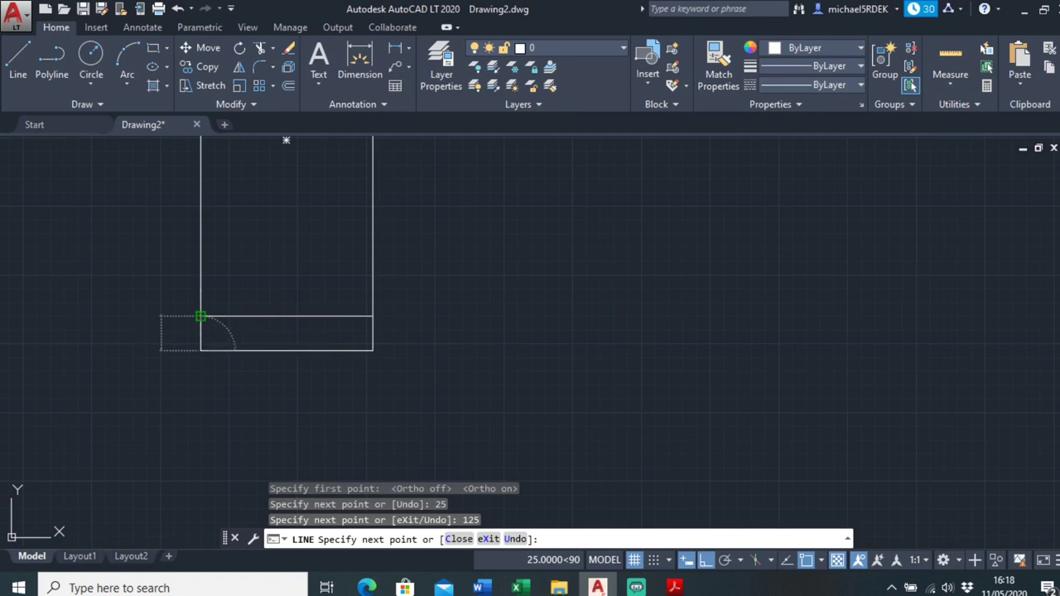
left_click(201, 315)
right_click(236, 332)
left_click(277, 343)
scroll(262, 343, "down", 4)
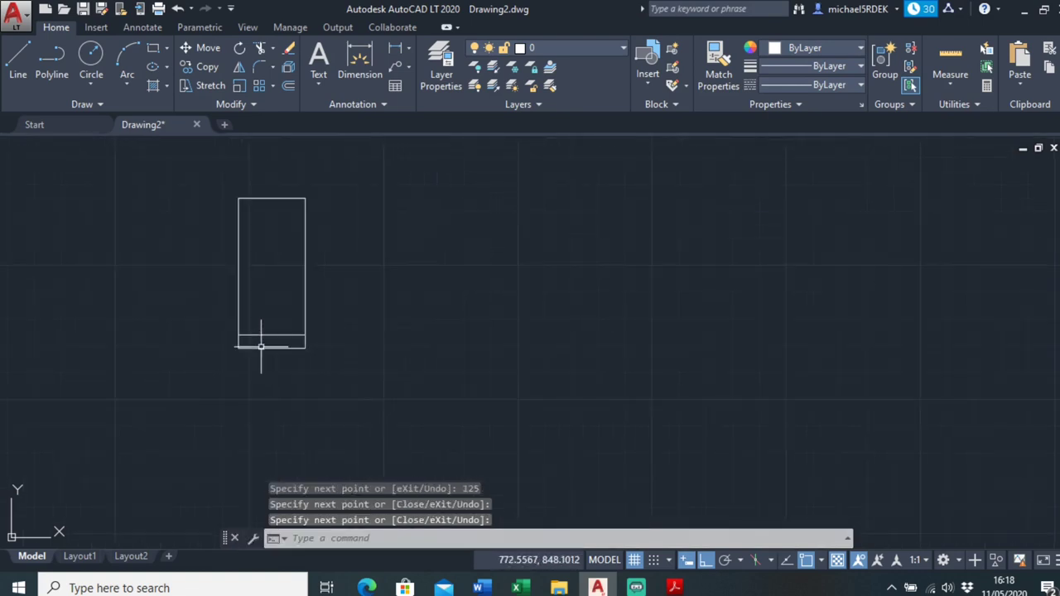
middle_click_drag(261, 343, 319, 353)
scroll(319, 354, "down", 2)
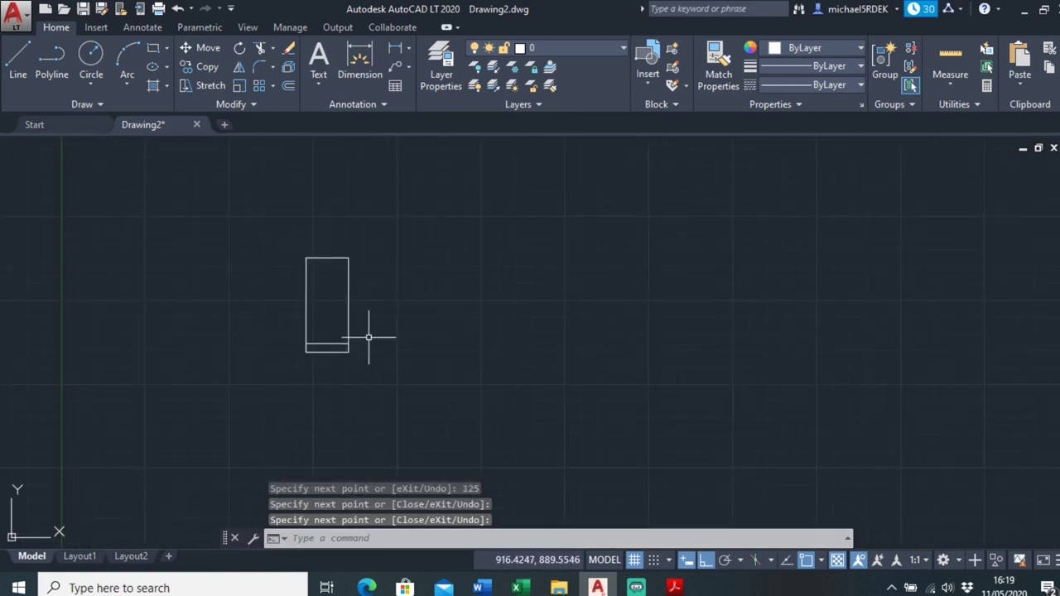
Pan the road construction PDF to the kerb detail, then return to AutoCAD.
left_click(597, 588)
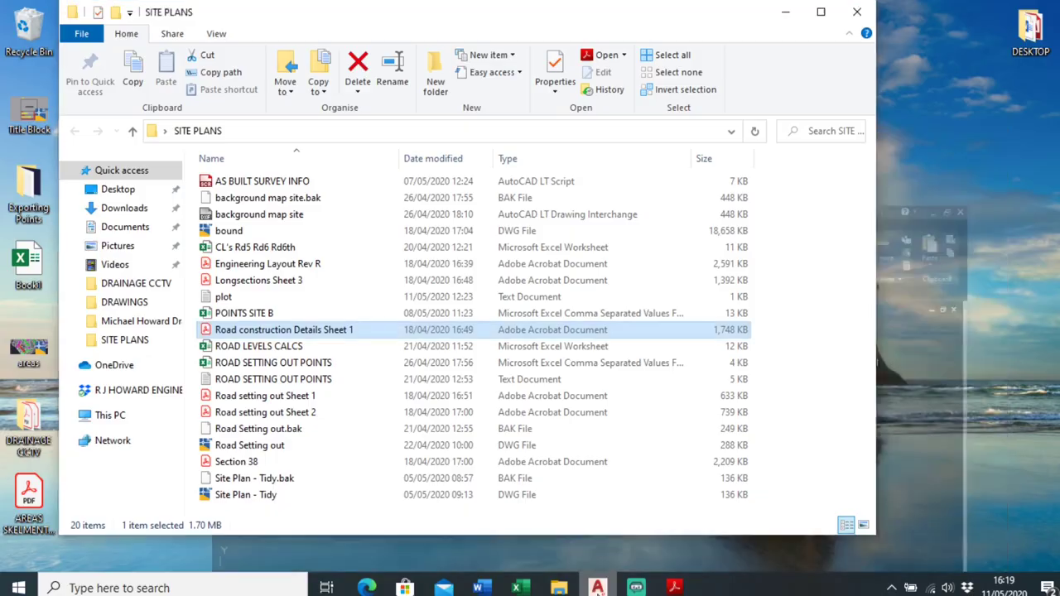
left_click(598, 588)
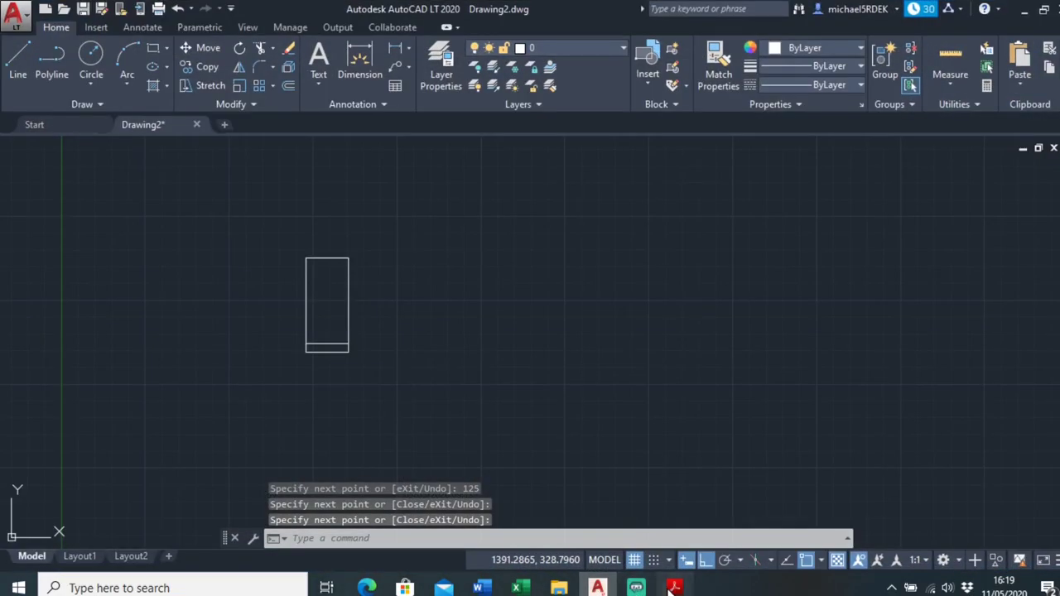
left_click(674, 588)
scroll(362, 383, "left", 2)
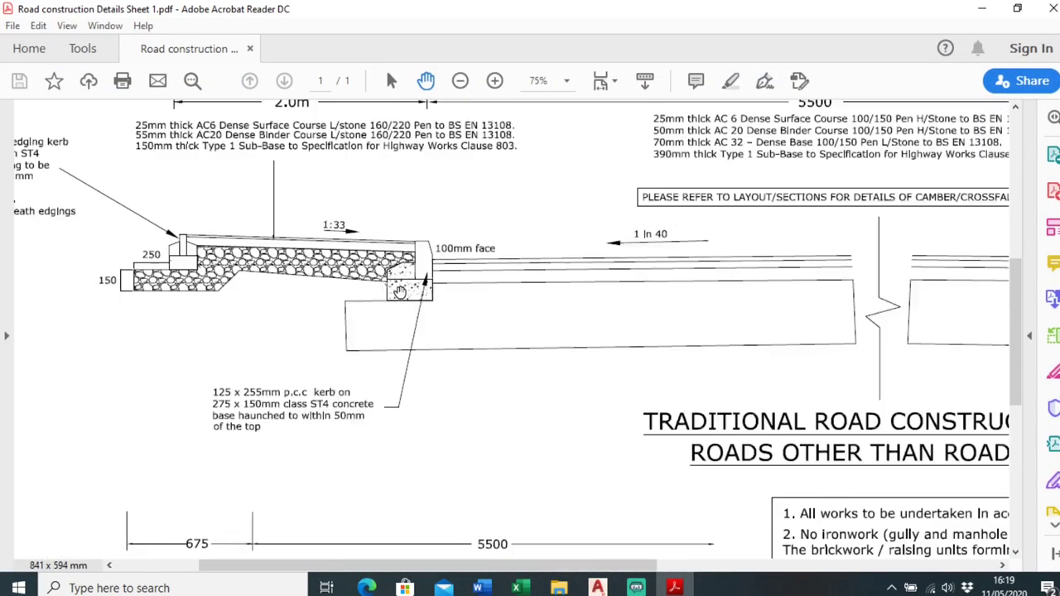
left_click_drag(396, 289, 431, 301)
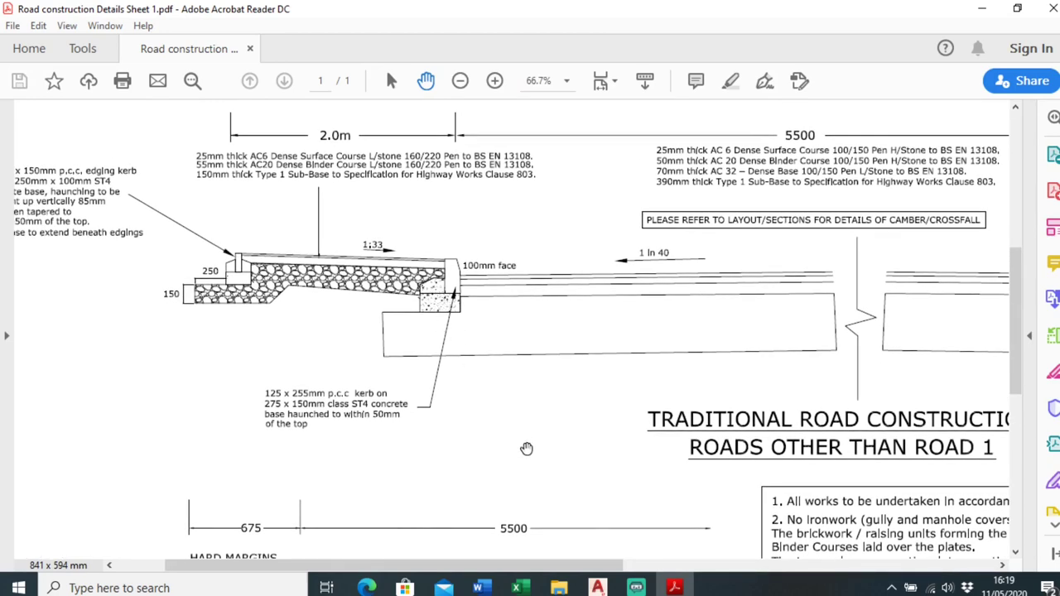
left_click(667, 589)
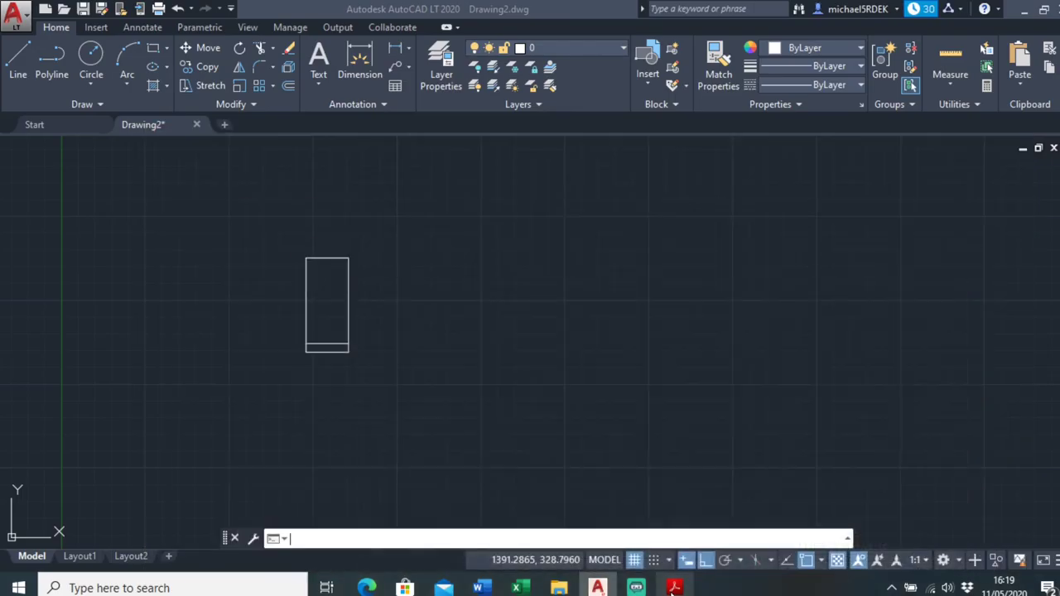
Start a polyline at the strip's lower-right corner, going 150 down and 420 left.
left_click(43, 70)
scroll(265, 335, "up", 4)
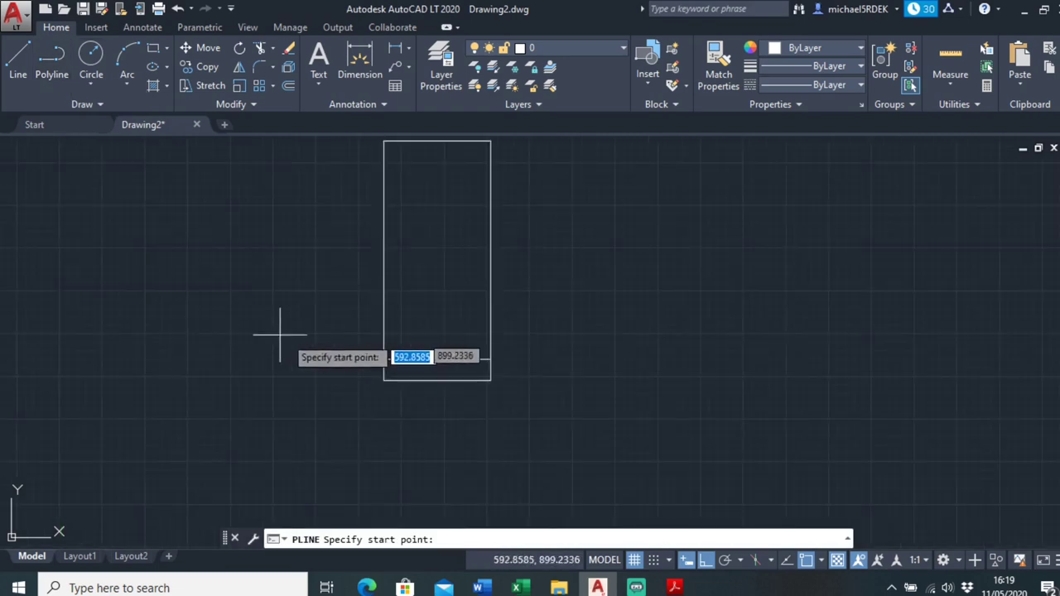
left_click(489, 380)
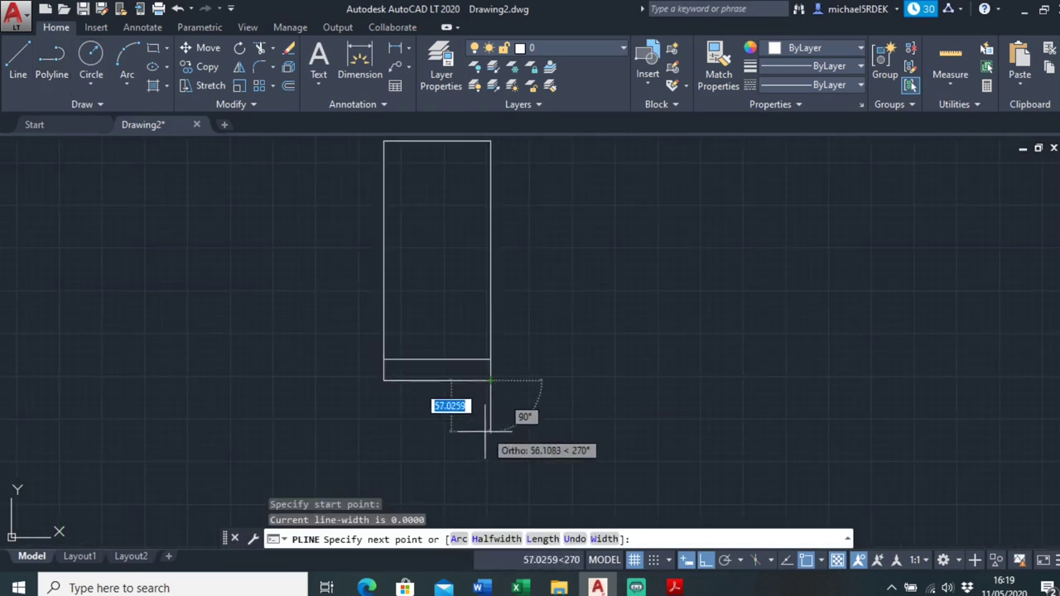
type("15")
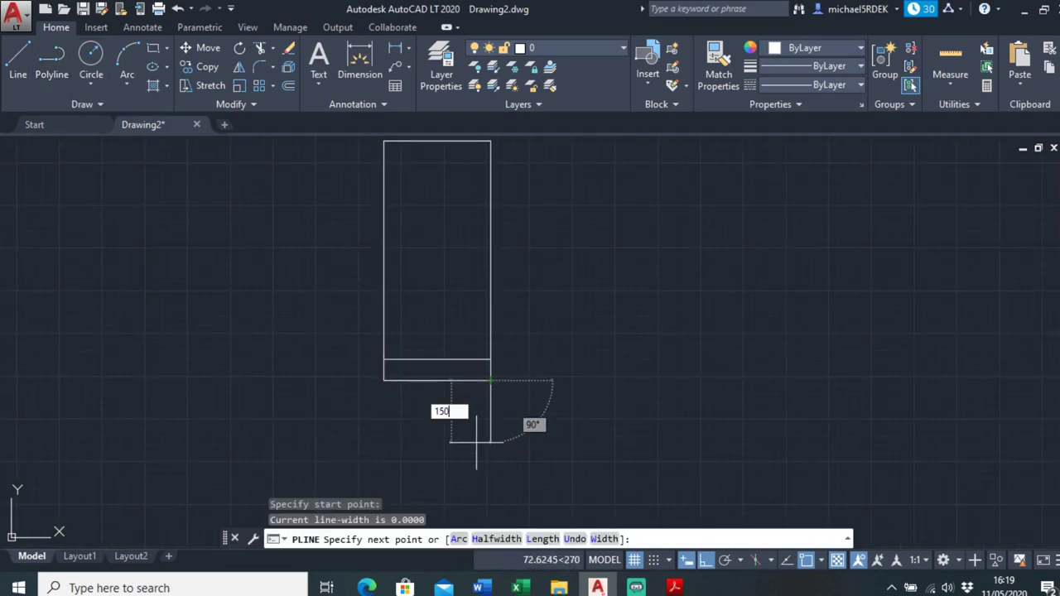
type("0")
key("Return")
scroll(464, 445, "down", 3)
middle_click_drag(433, 450, 724, 357)
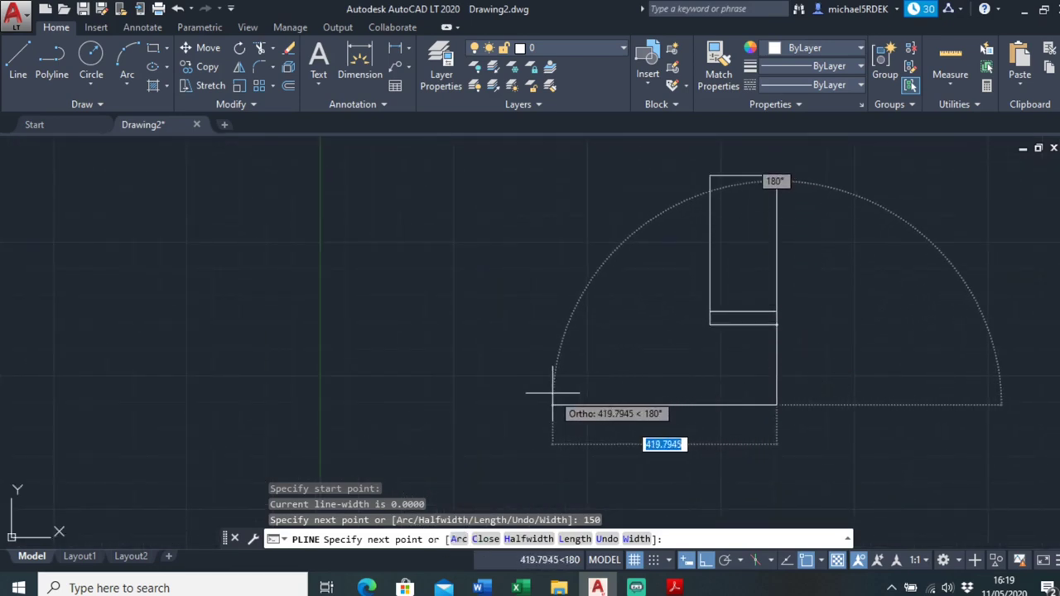
type("420")
key("Return")
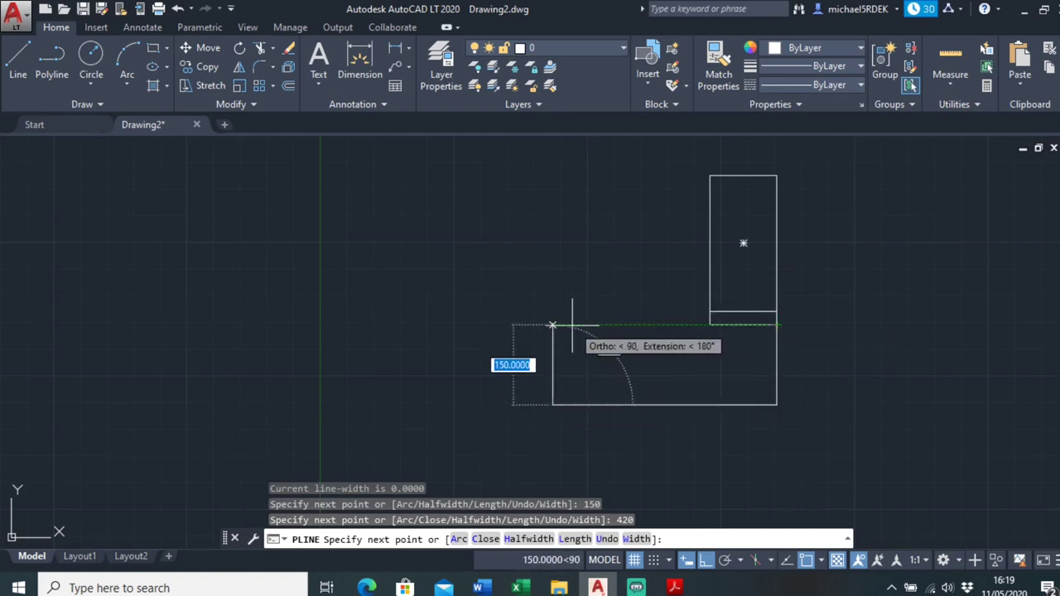
Raise the base's left side 150 and close the outline at the rectangle's corner.
left_click(554, 325)
left_click(777, 325)
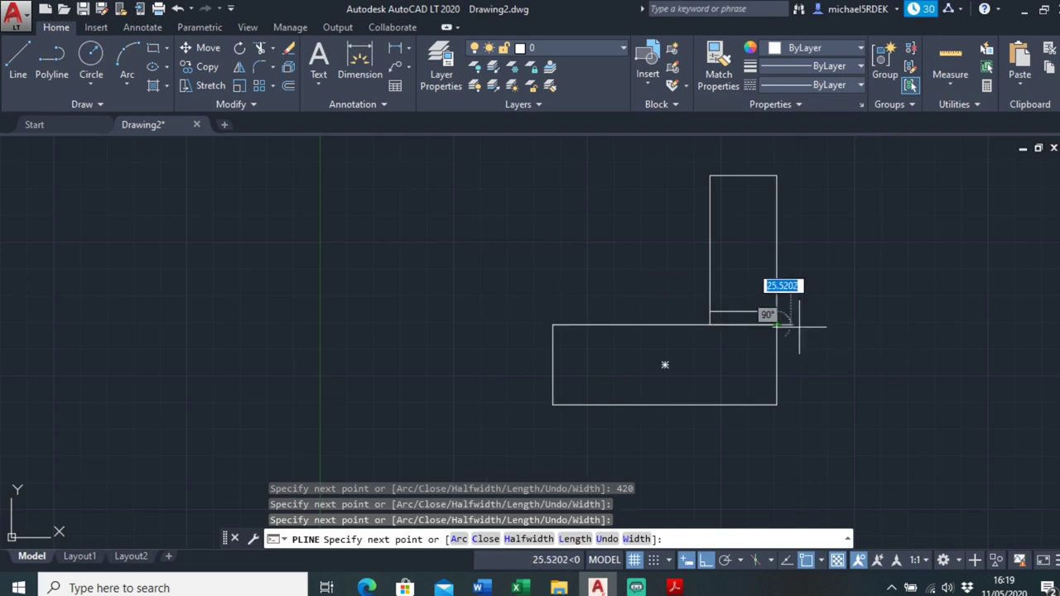
right_click(814, 327)
left_click(852, 69)
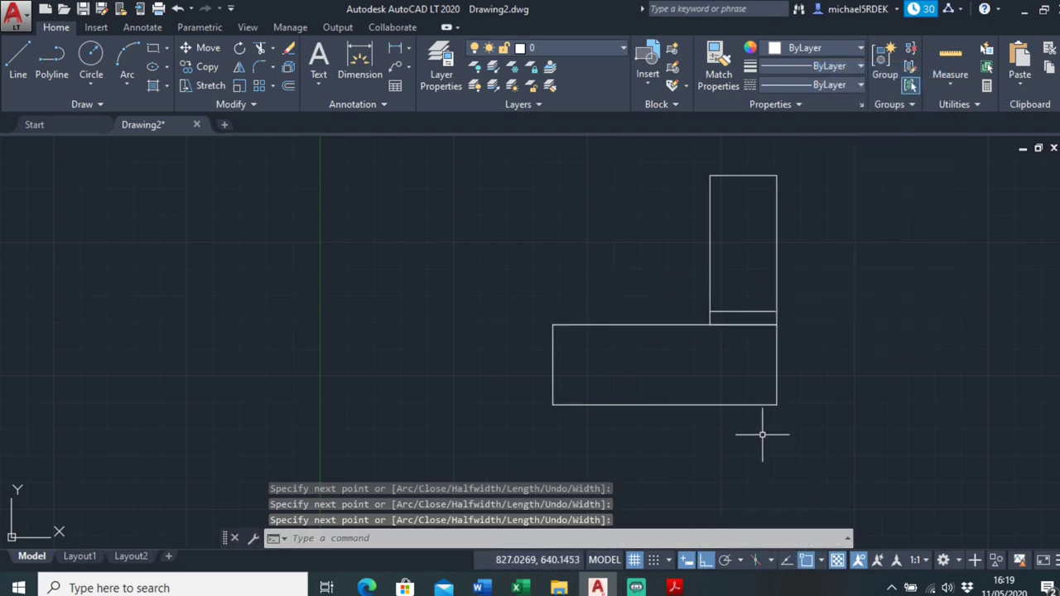
scroll(762, 434, "down", 2)
middle_click_drag(740, 433, 626, 434)
middle_click_drag(678, 355, 643, 312)
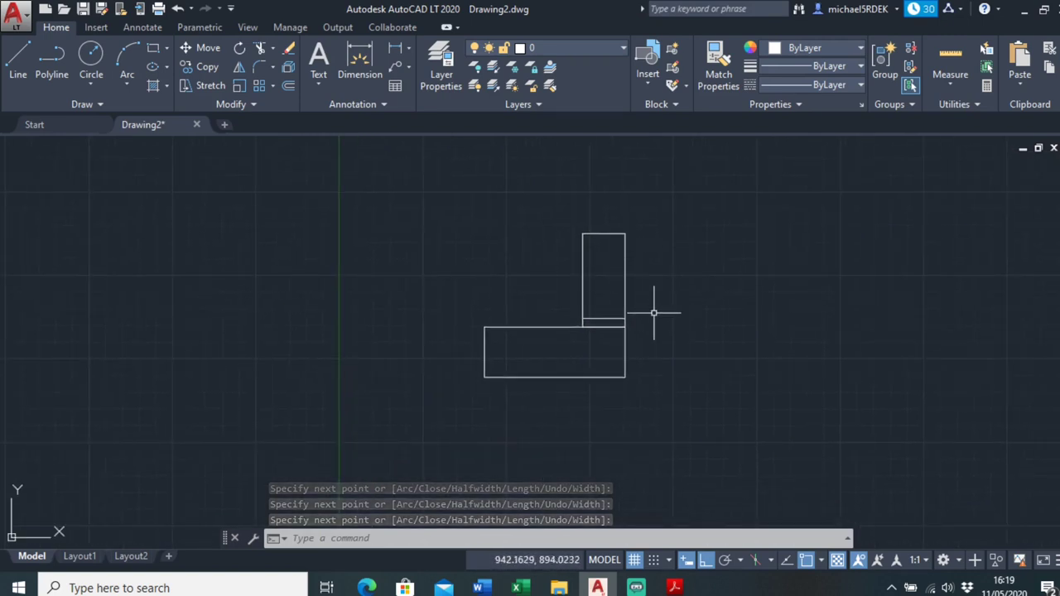
scroll(605, 326, "up", 2)
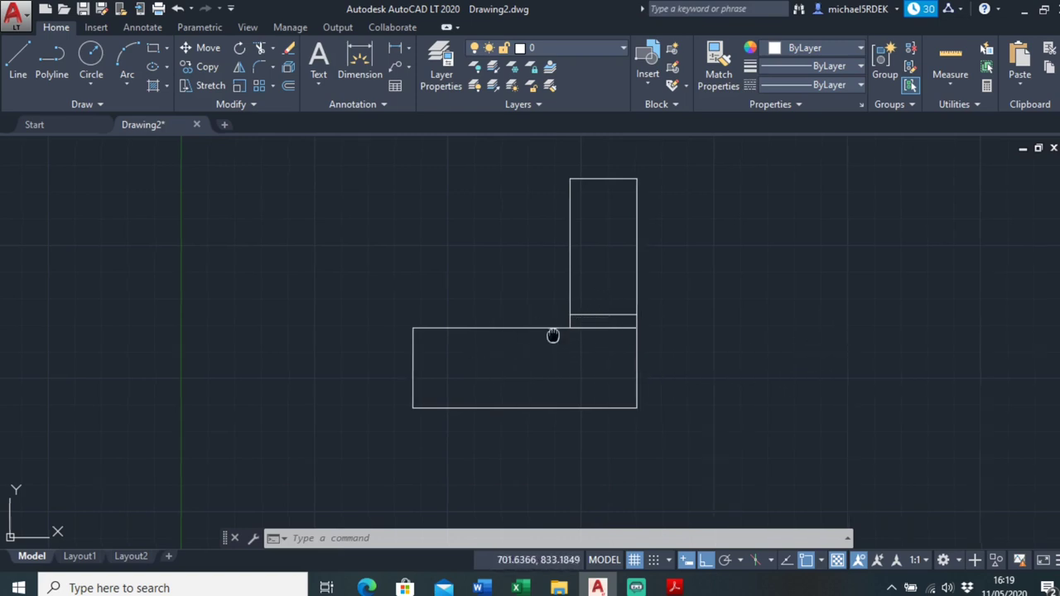
middle_click_drag(553, 333, 535, 343)
left_click(145, 28)
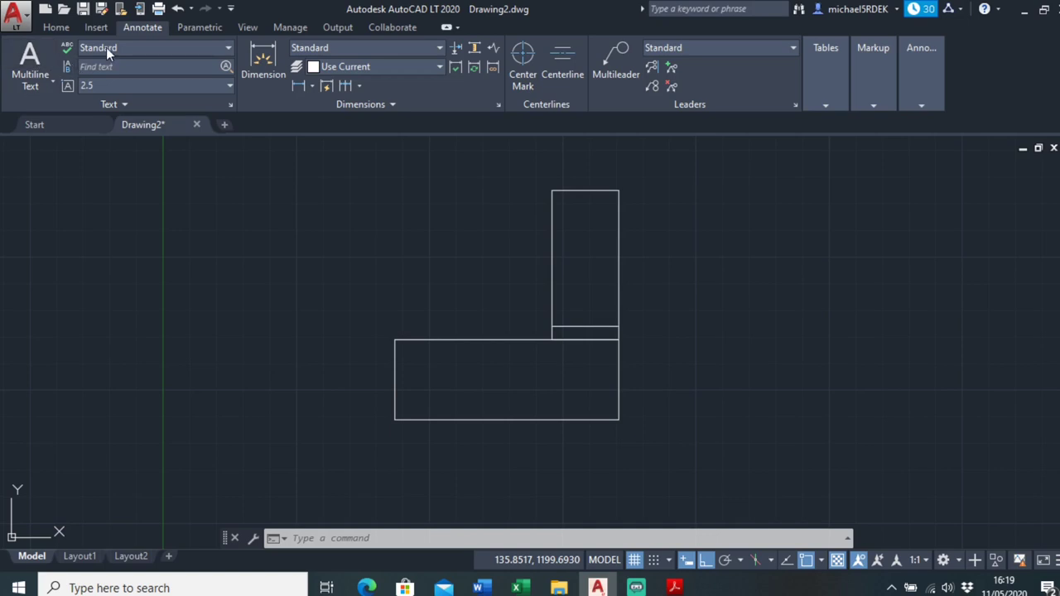
Add a multiline 'Kerb (125mm x 255mm)' label across the kerb rectangle.
left_click(30, 56)
scroll(433, 220, "up", 5)
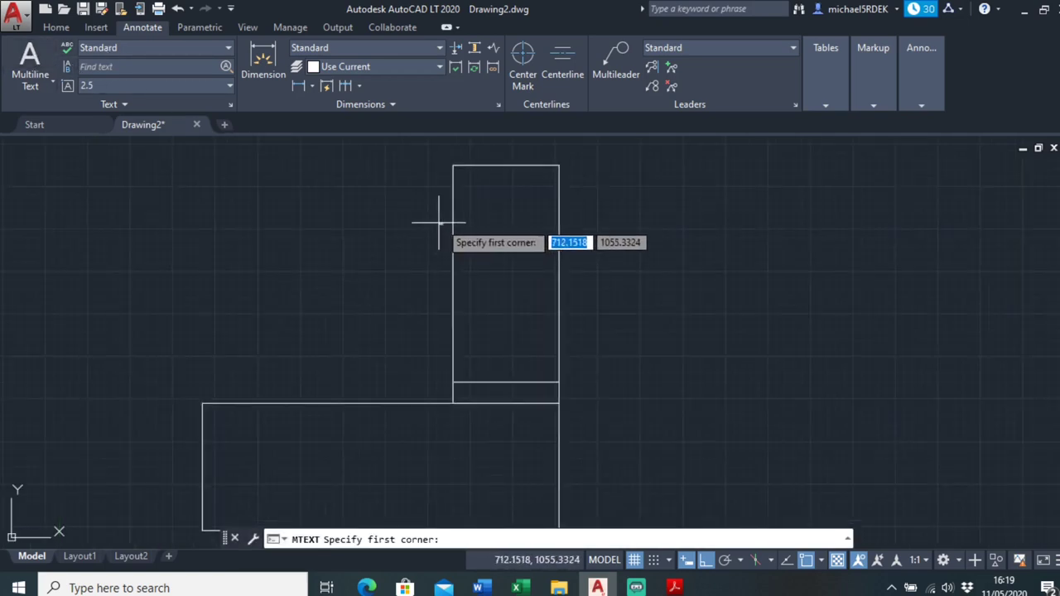
left_click(445, 144)
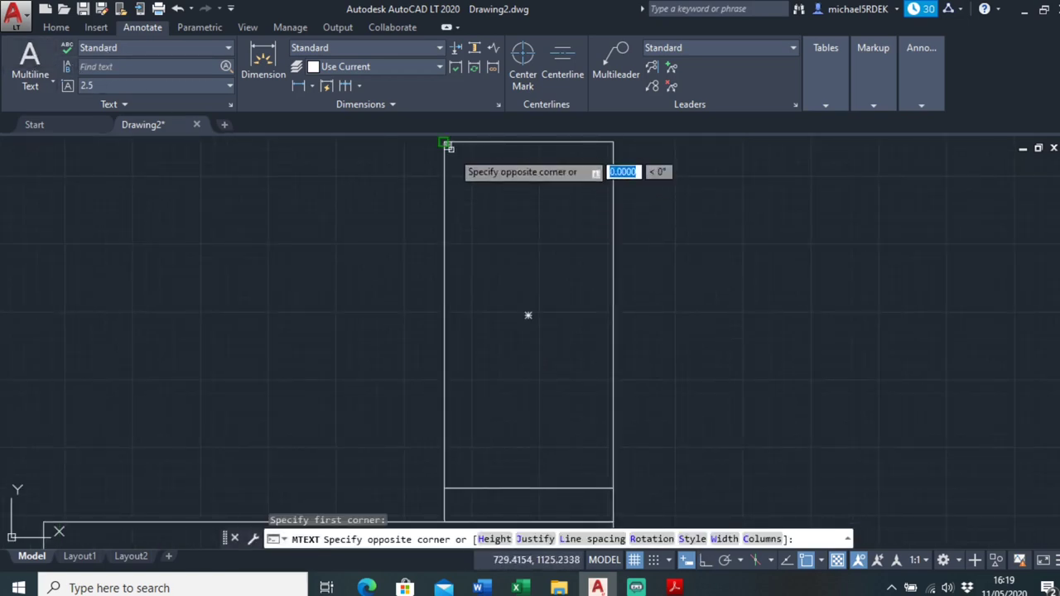
left_click(611, 447)
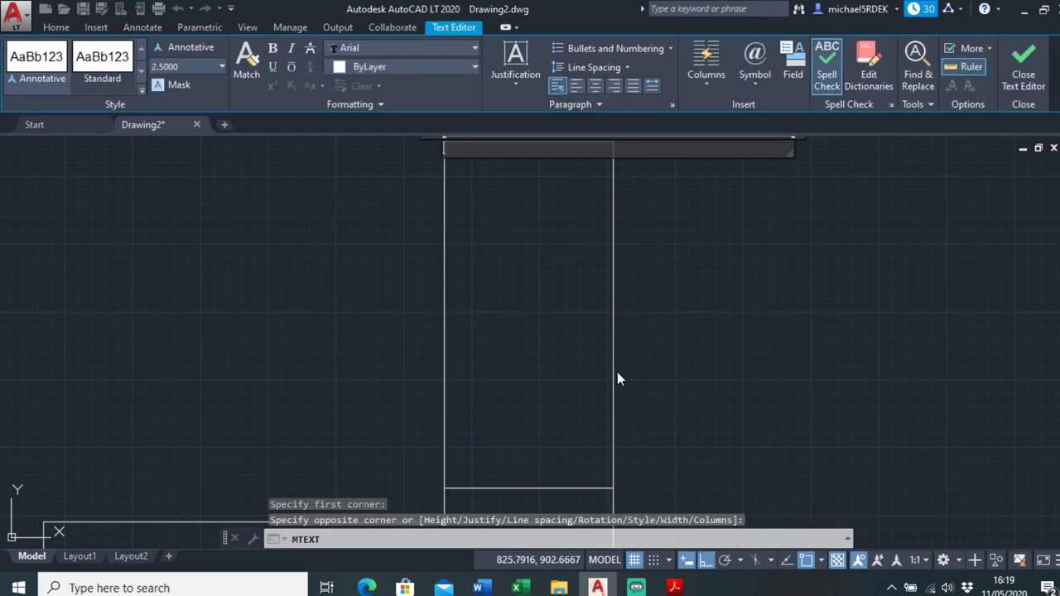
type("Kerb (125mm x 255mm")
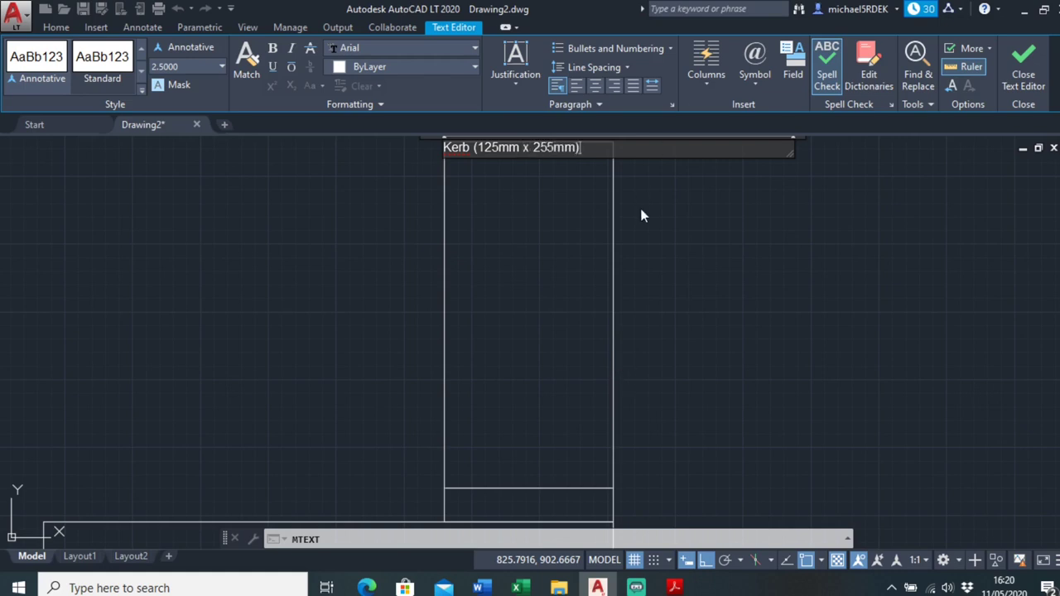
left_click(690, 274)
key("Escape")
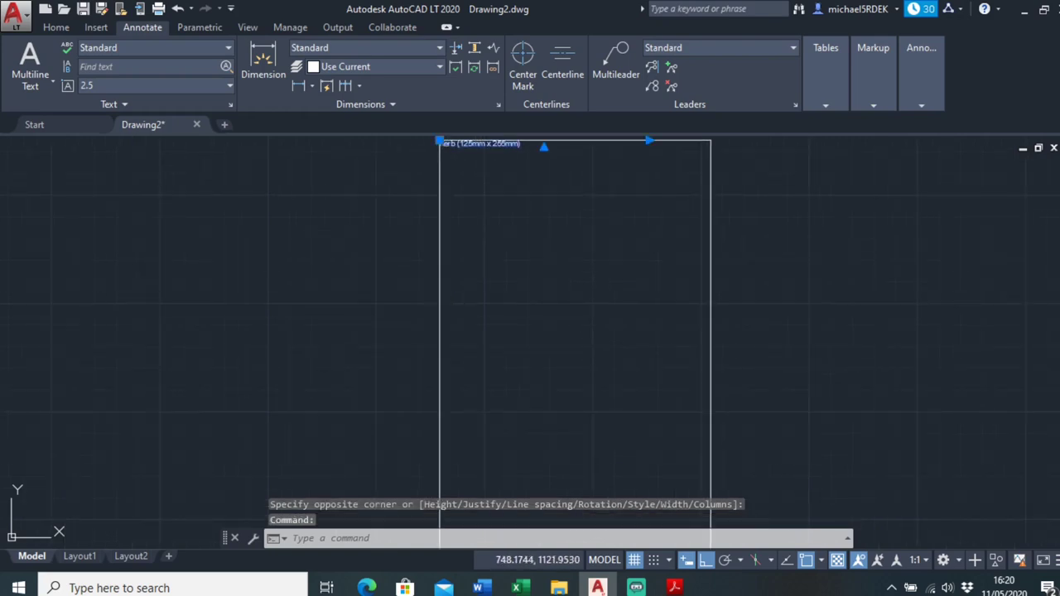
Change the kerb label's text height to 15.
double_click(483, 146)
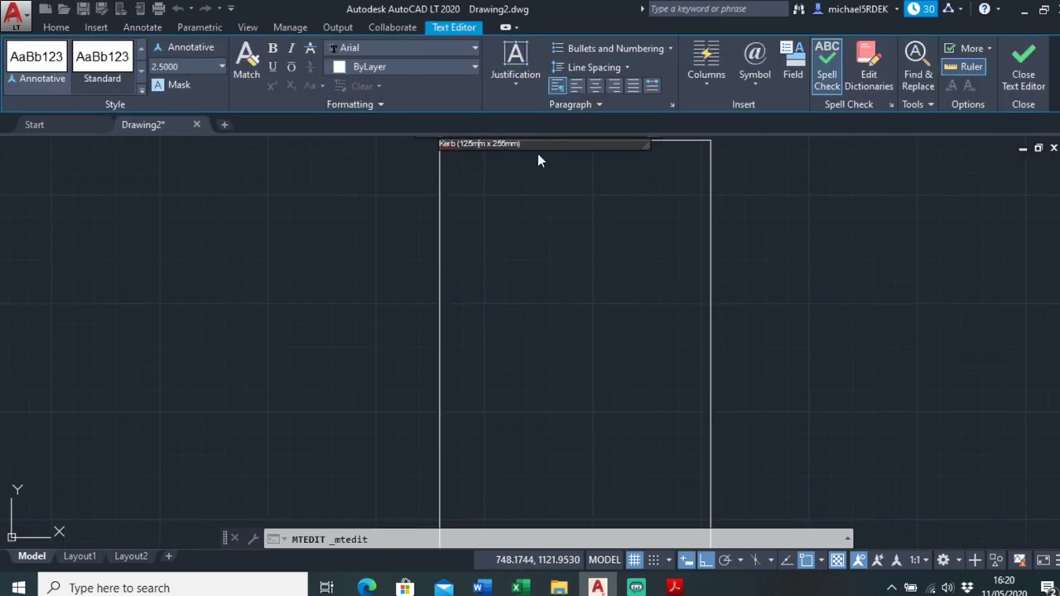
left_click(222, 66)
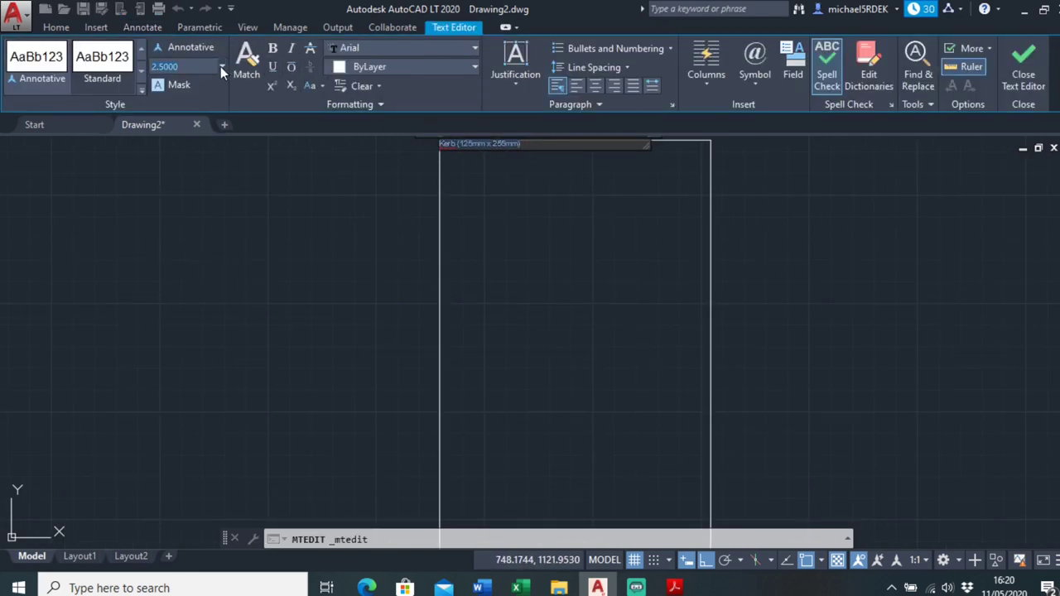
left_click(206, 98)
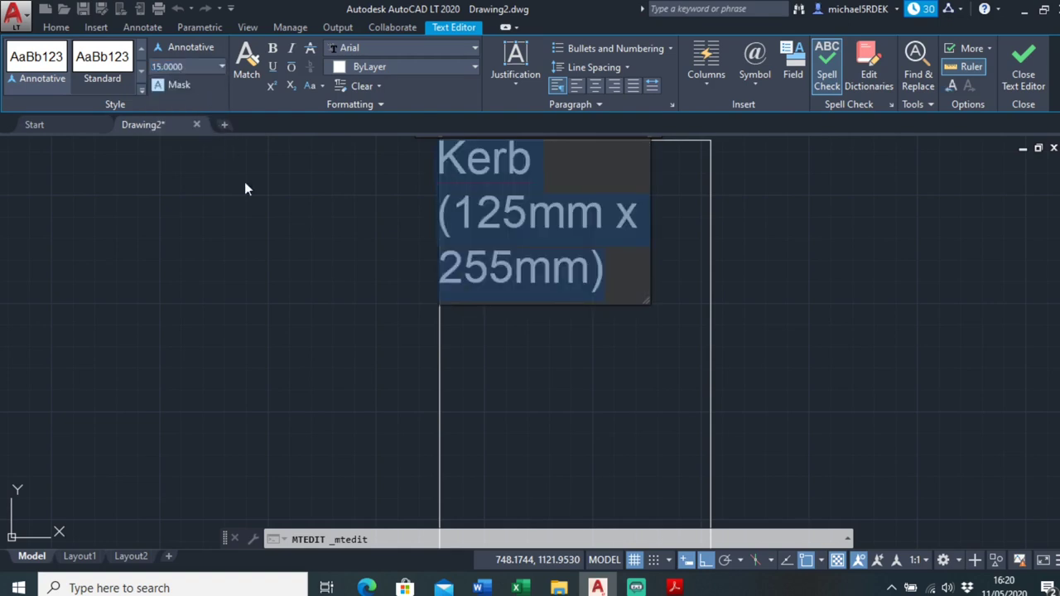
left_click(277, 208)
Move the kerb label lower inside the rectangle.
left_click(467, 218)
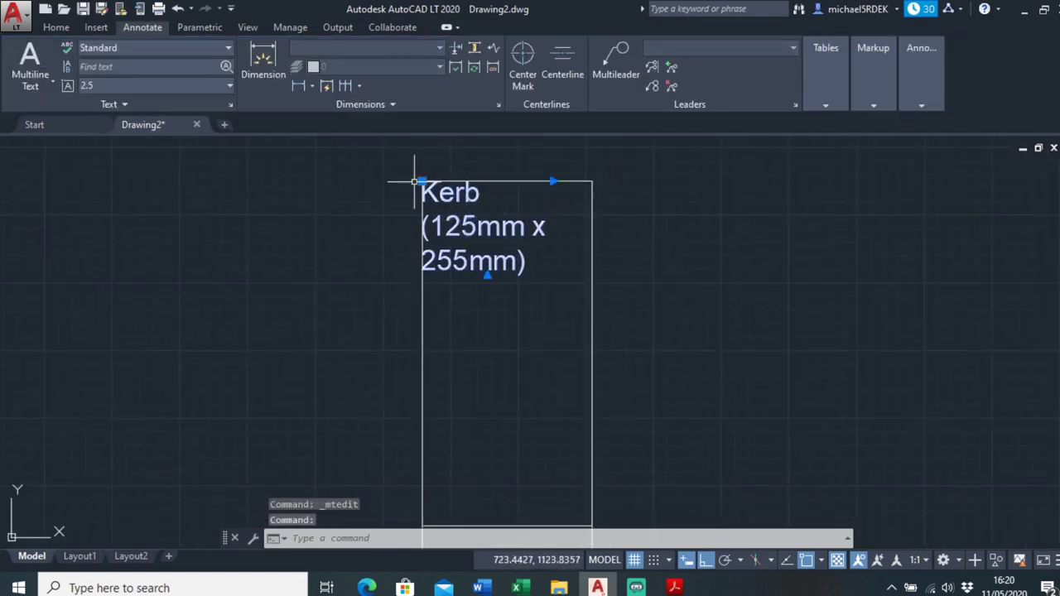
left_click(420, 181)
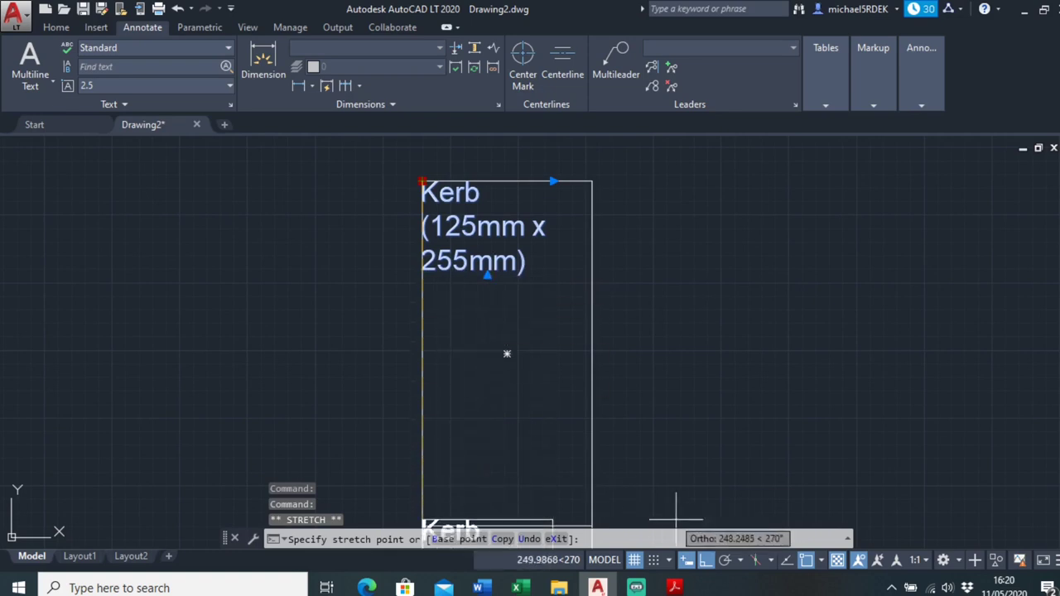
key("F8")
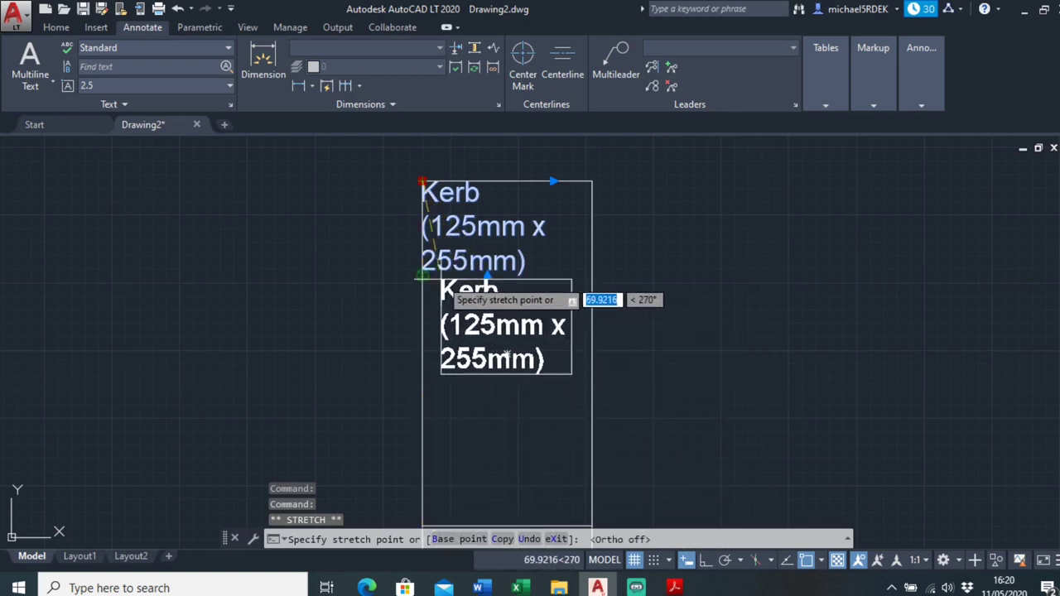
scroll(439, 281, "up", 3)
scroll(438, 282, "down", 3)
left_click(485, 292)
scroll(574, 356, "down", 4)
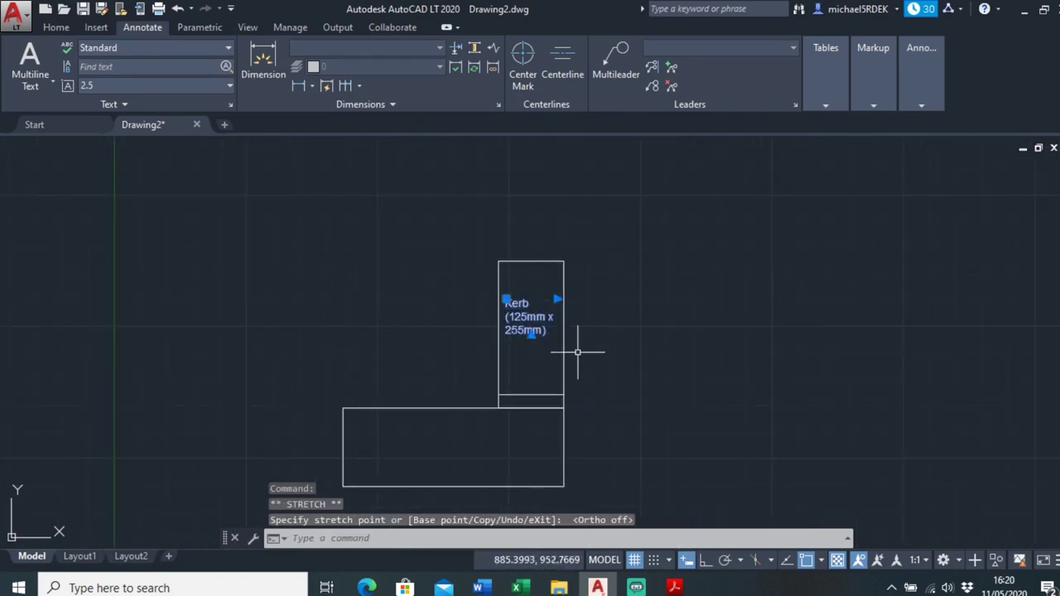
key("Escape")
scroll(537, 406, "up", 4)
Add a 15-high '25mm Bed' multiline label in the thin strip.
scroll(515, 337, "down", 2)
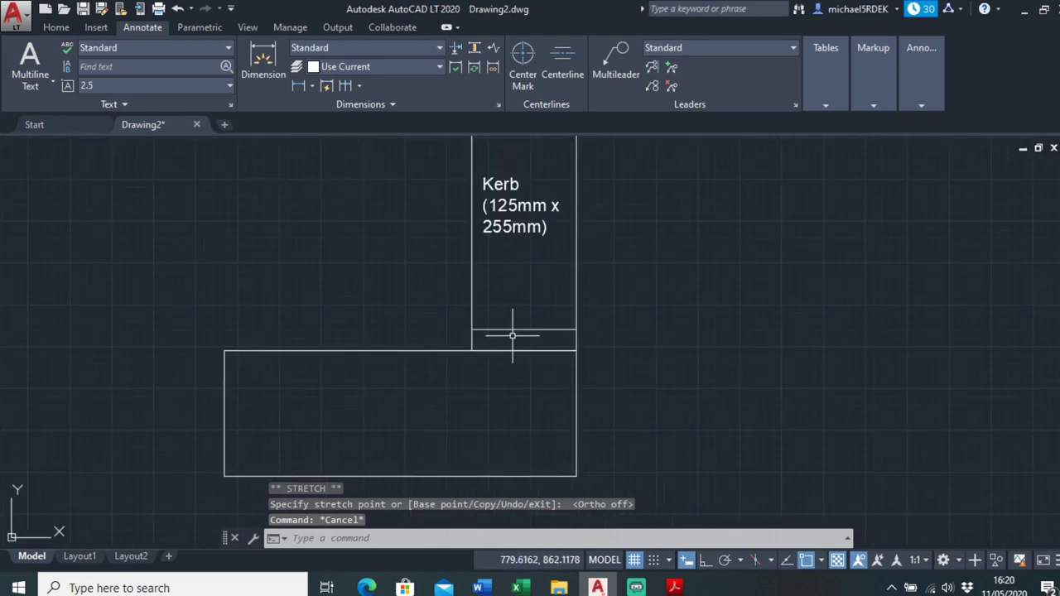
left_click(30, 62)
scroll(497, 356, "up", 4)
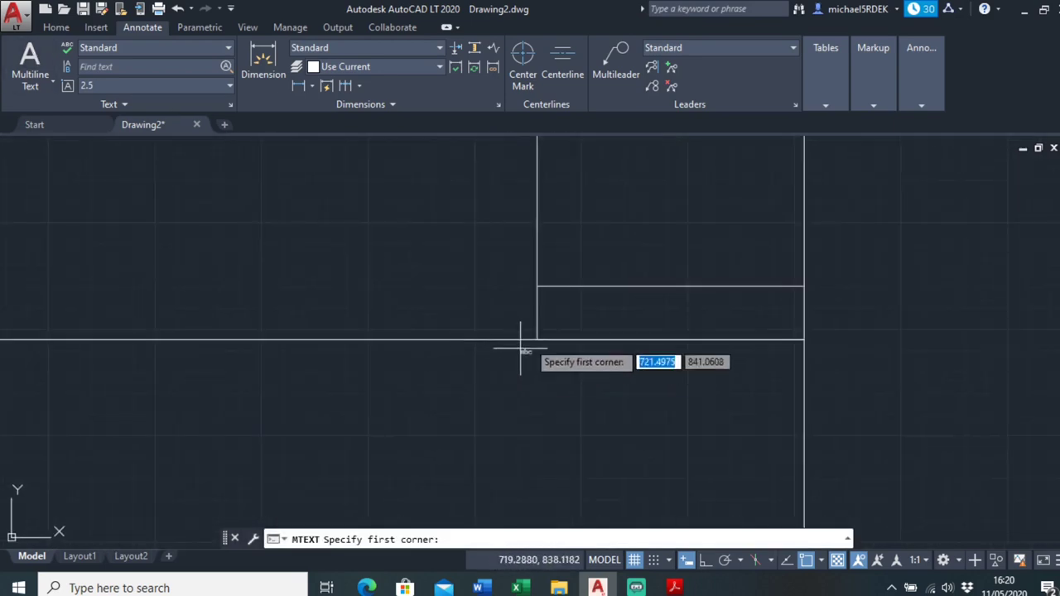
left_click(555, 296)
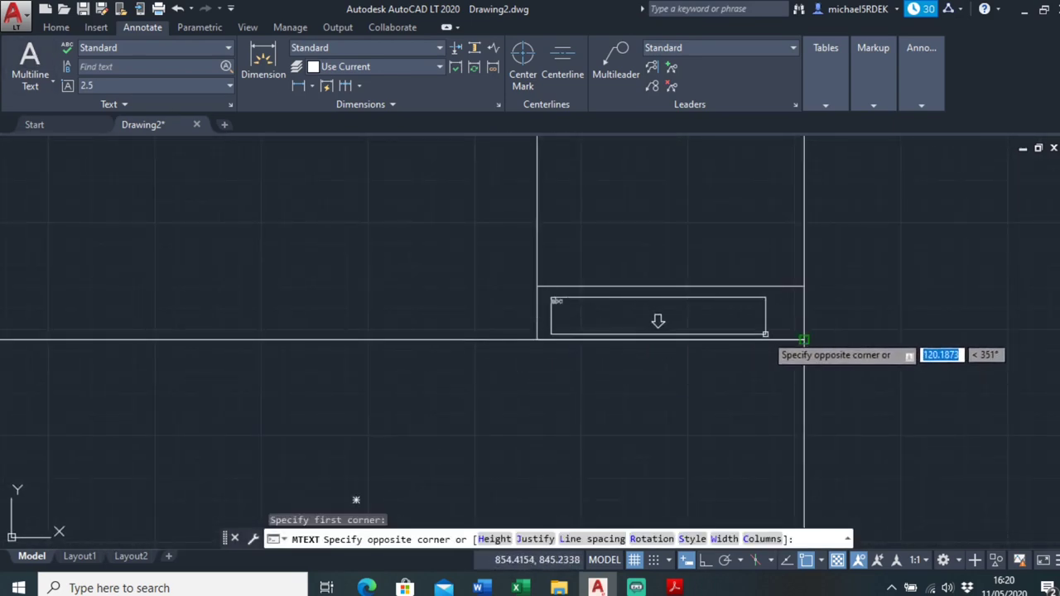
left_click(772, 336)
left_click(222, 66)
left_click(184, 141)
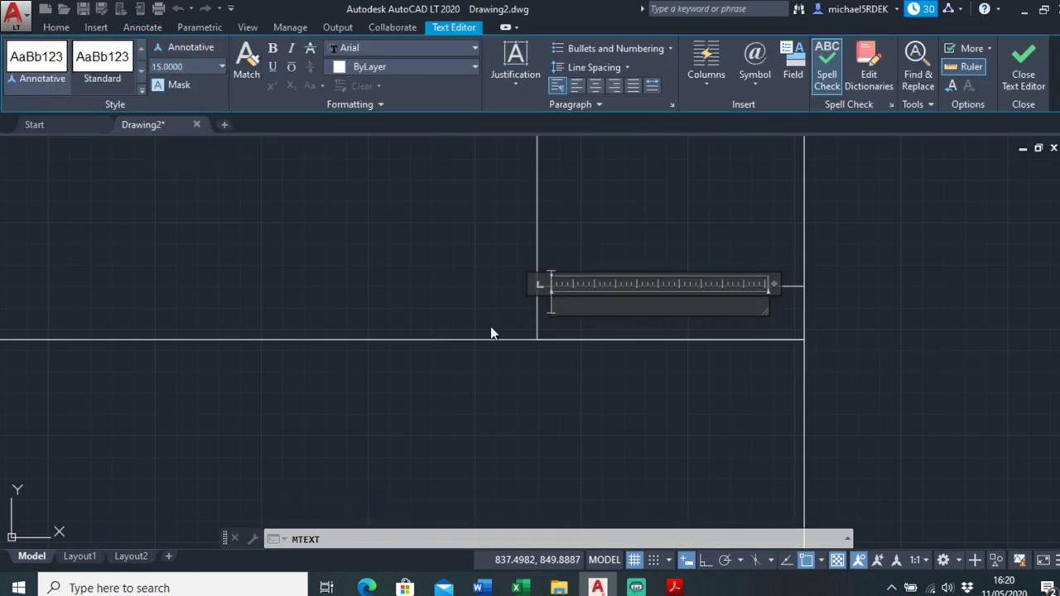
type("25mm Bed")
left_click(537, 180)
scroll(651, 395, "down", 3)
Copy the label into the lower rectangle and change it to '150mm Kerb Race' on one line.
middle_click_drag(651, 395, 710, 303)
left_click(698, 286)
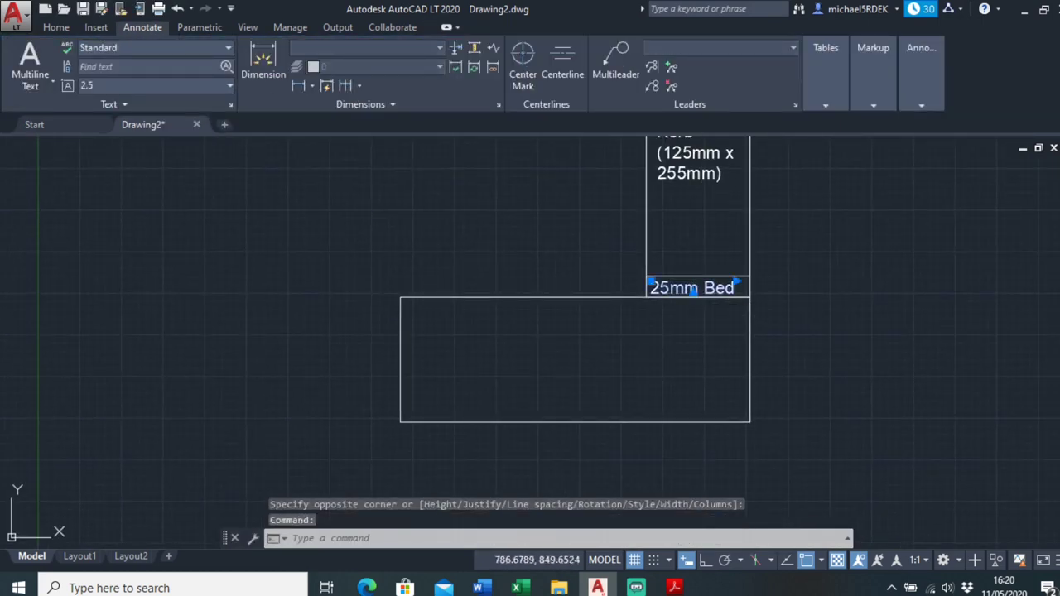
key("ctrl+c")
key("ctrl+v")
left_click(531, 364)
double_click(571, 356)
type("150mm Kerb Race")
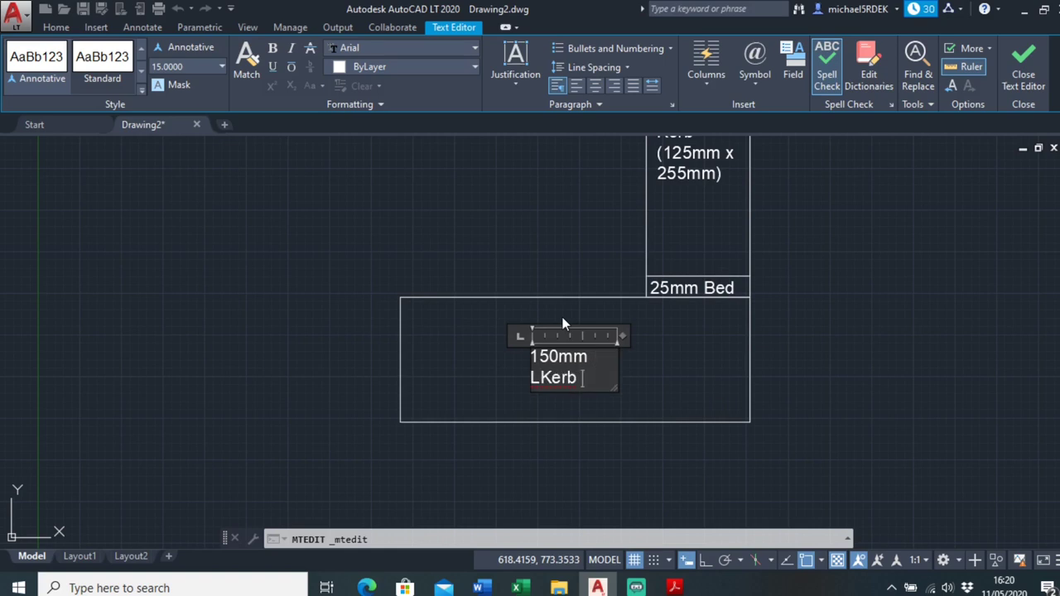
left_click_drag(622, 336, 667, 336)
left_click(667, 362)
scroll(667, 362, "down", 2)
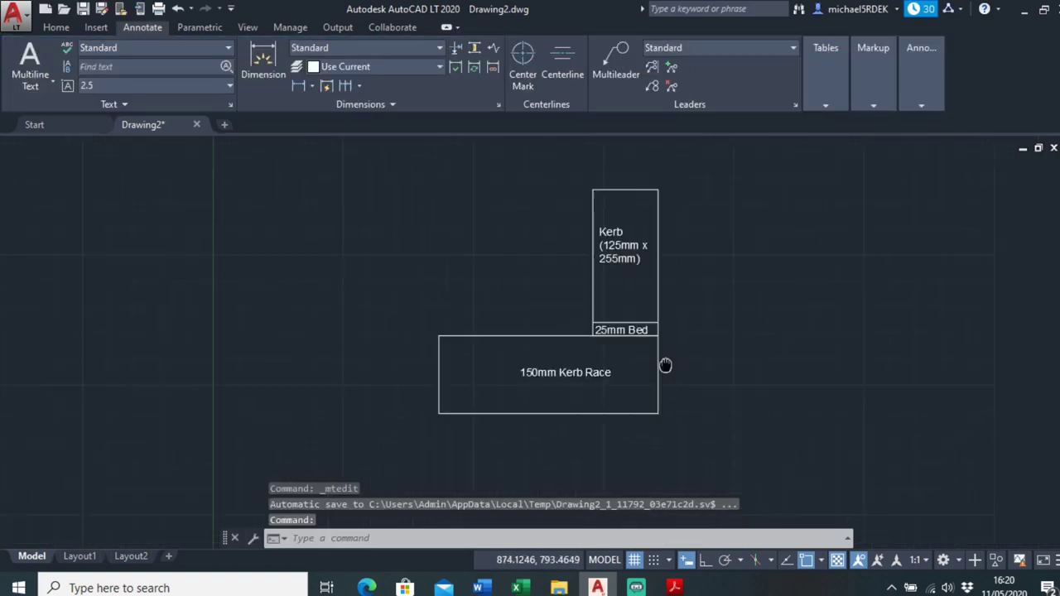
middle_click_drag(667, 362, 575, 360)
middle_click_drag(657, 245, 538, 233)
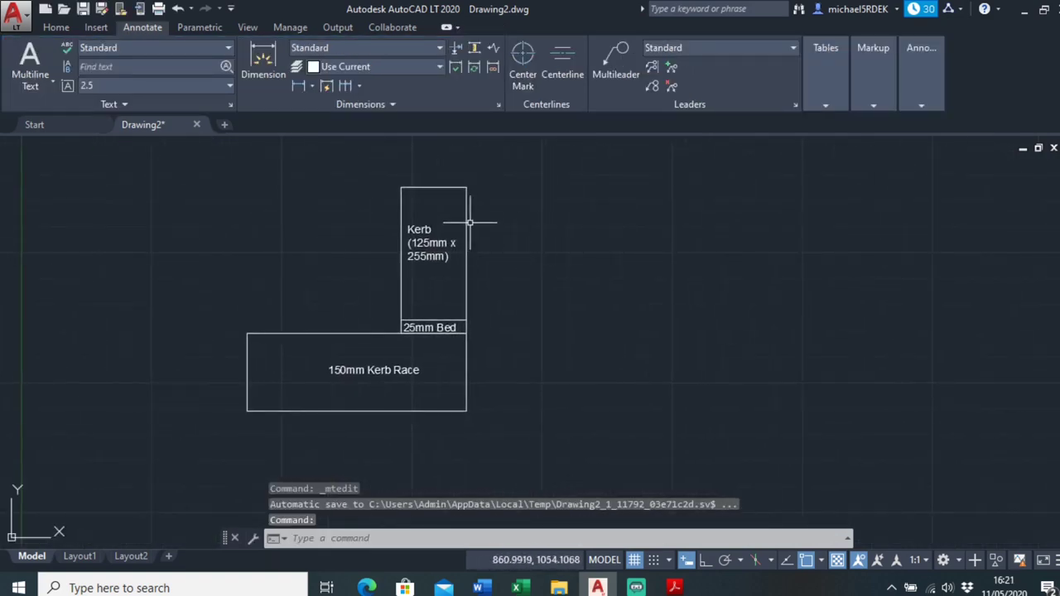
left_click(675, 588)
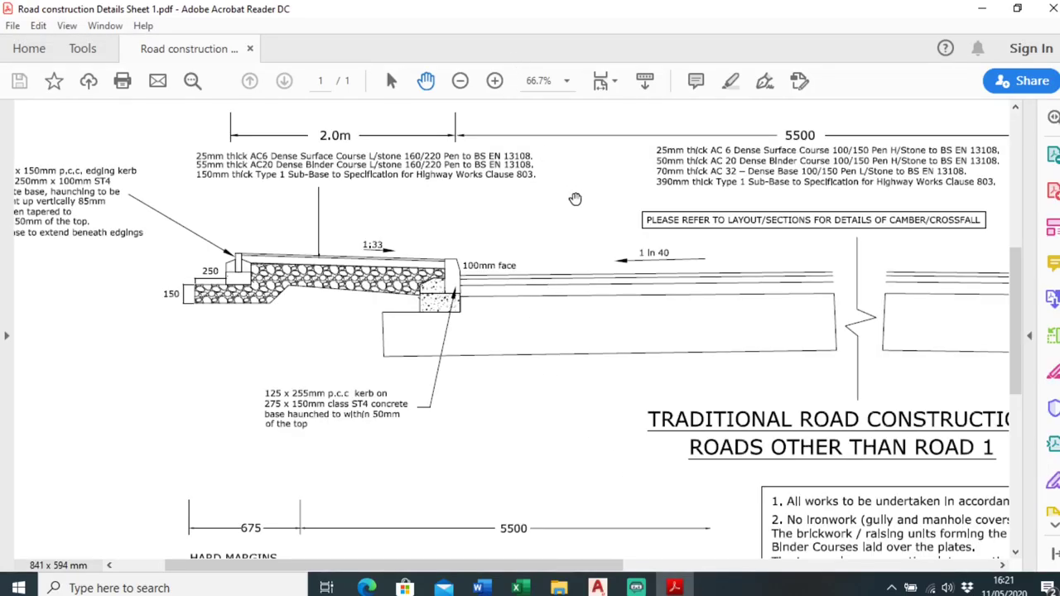
mouse_move(670, 257)
left_mouse_down()
mouse_move(530, 412)
mouse_move(440, 277)
mouse_move(509, 236)
mouse_move(513, 365)
left_mouse_up()
mouse_move(495, 284)
left_mouse_down()
mouse_move(563, 367)
mouse_move(585, 307)
mouse_move(585, 261)
left_mouse_up()
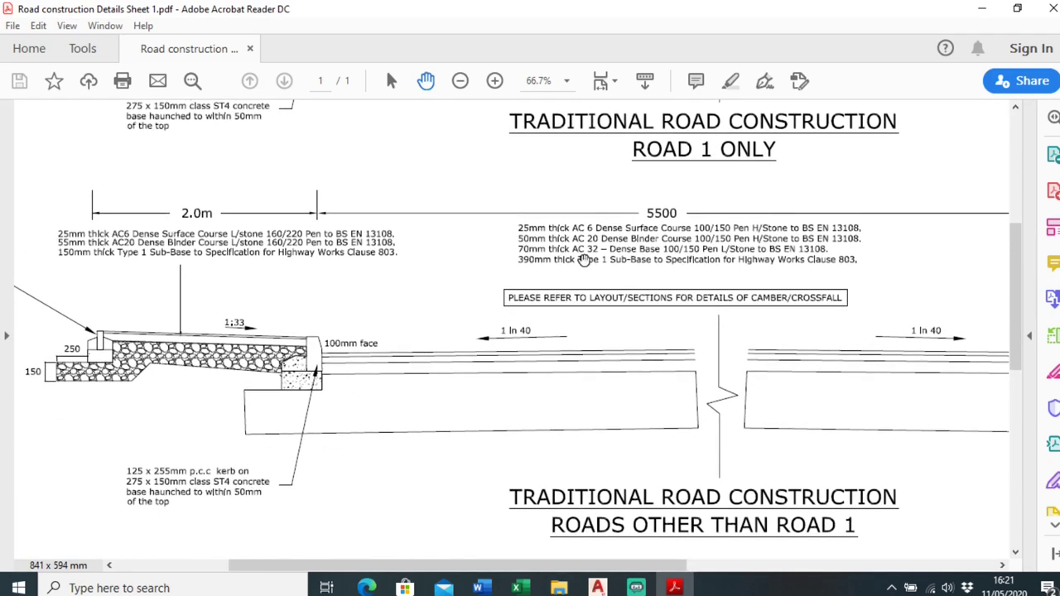
scroll(380, 355, "up", 4, "ctrl")
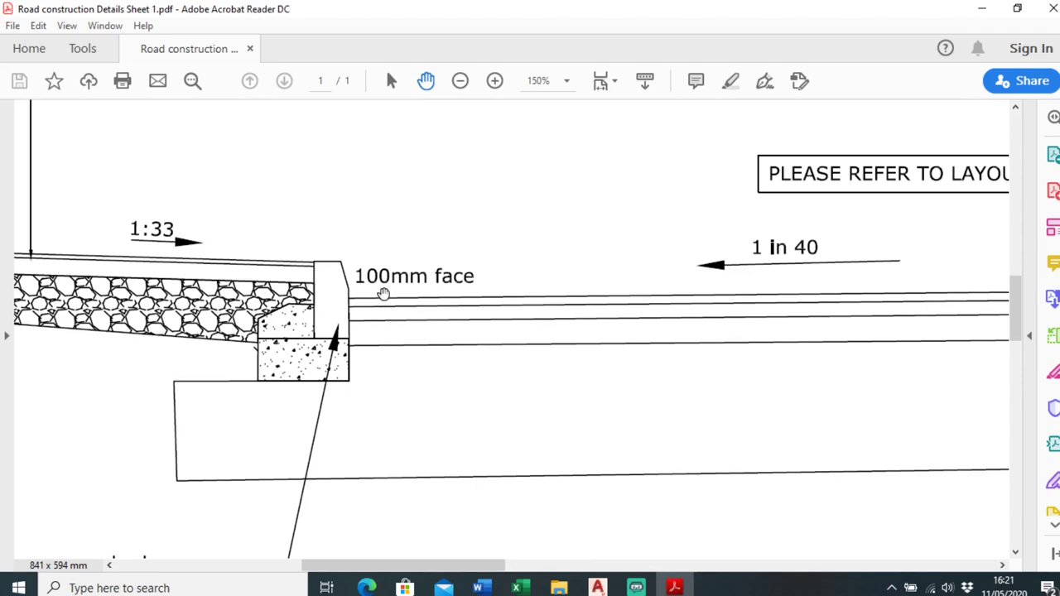
scroll(372, 362, "down", 2)
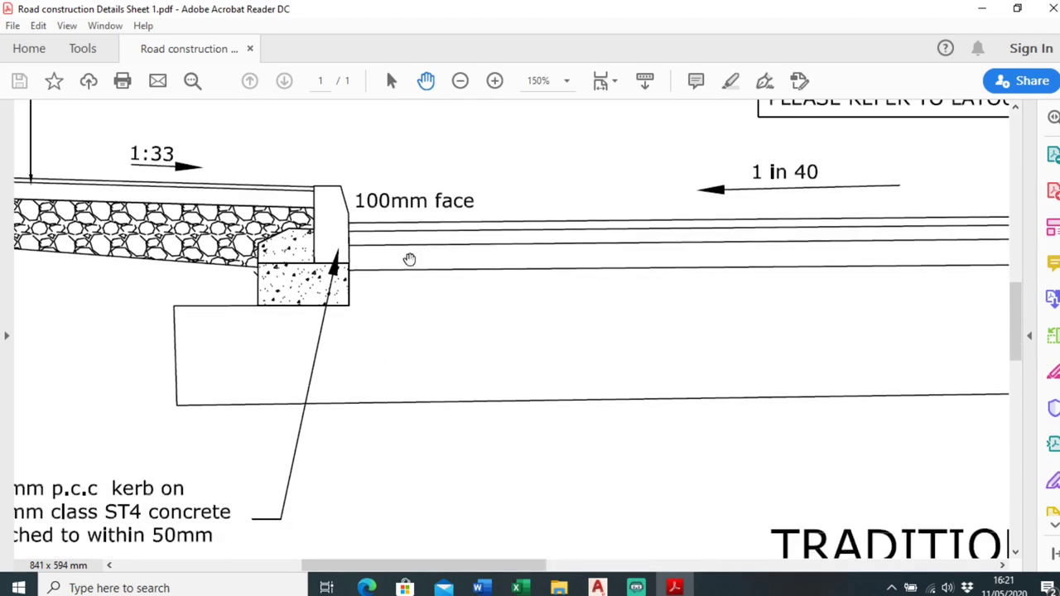
scroll(409, 259, "down", 3, "ctrl")
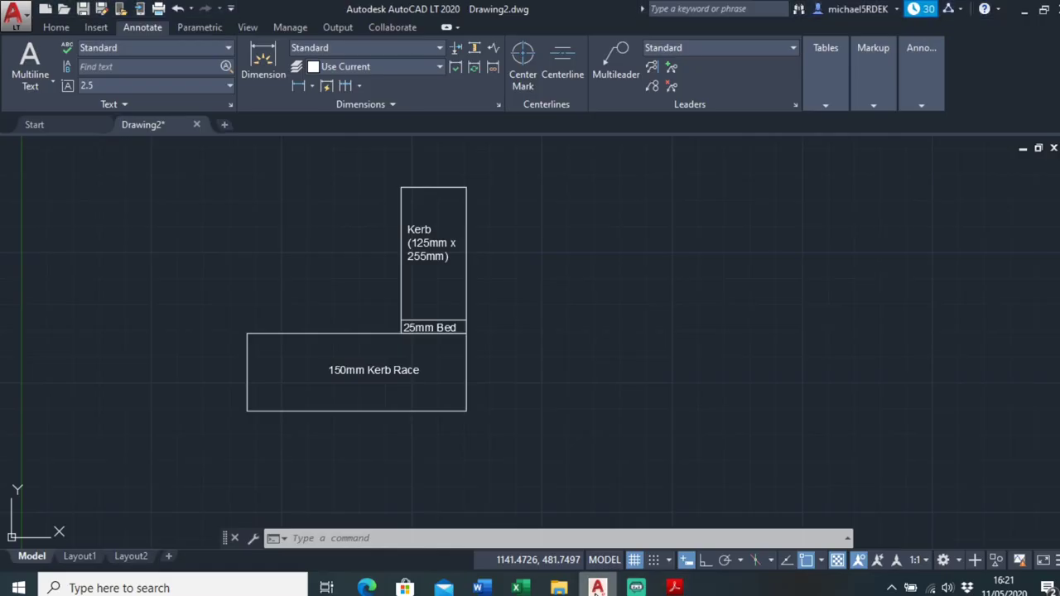
left_click(597, 588)
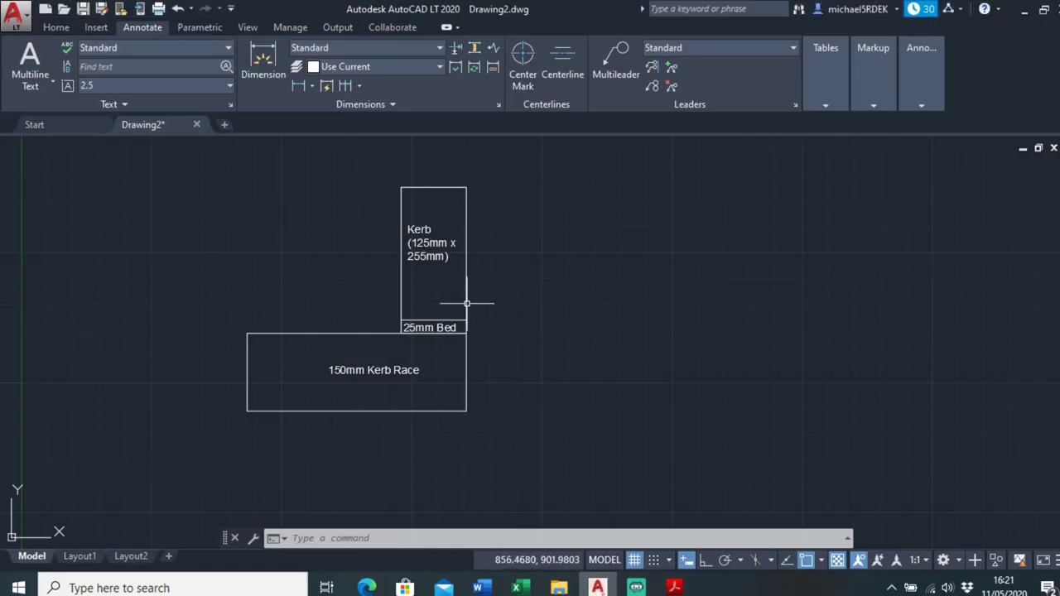
With Ortho on, draw a 100 mm line from the kerb's top-right corner.
left_click(56, 28)
left_click(32, 55)
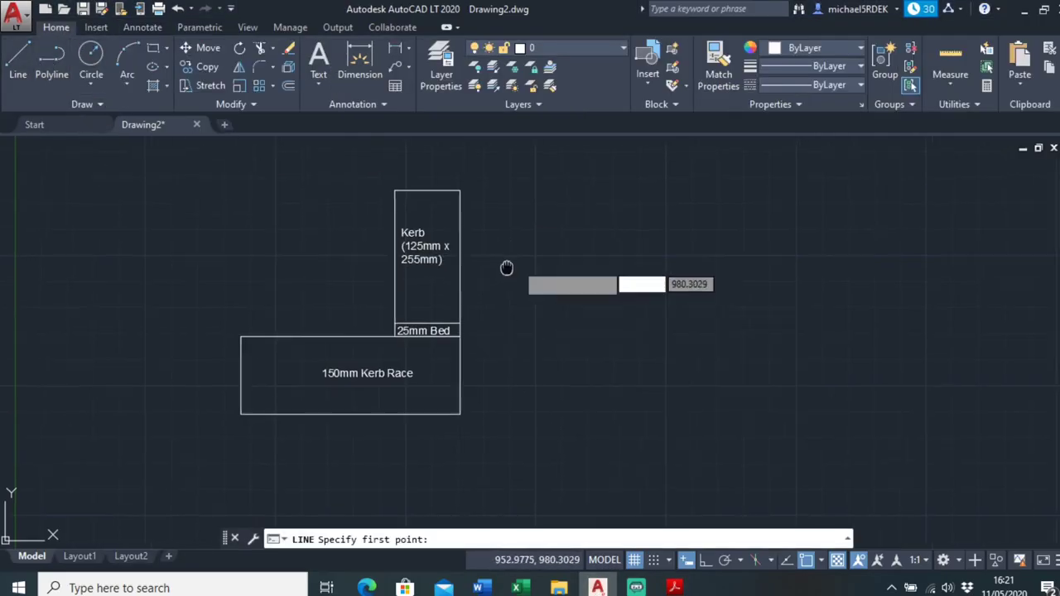
middle_click_drag(506, 267, 457, 290)
left_click(412, 215)
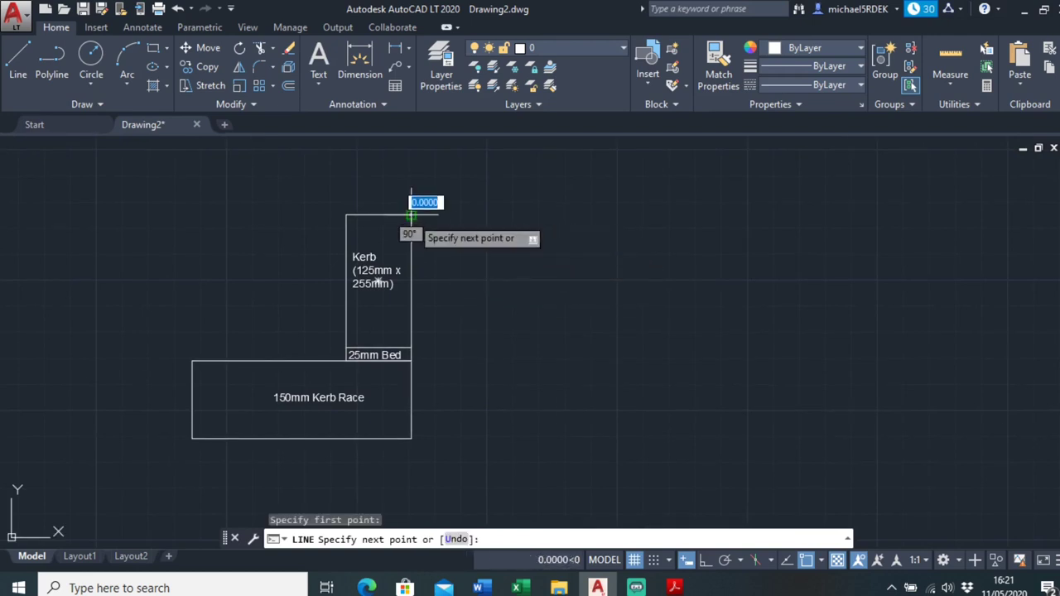
left_click(705, 559)
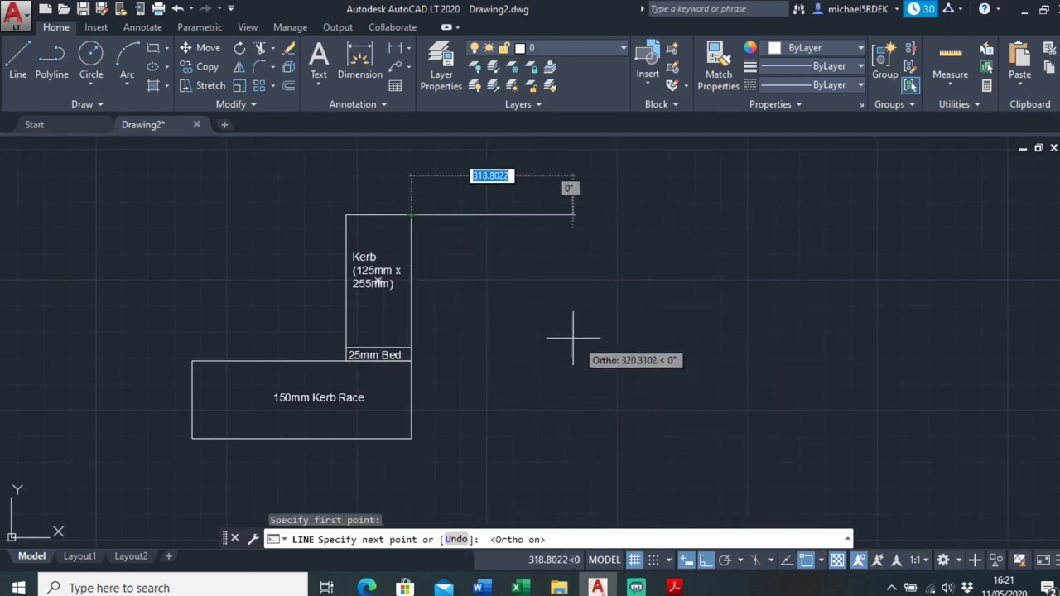
type("100")
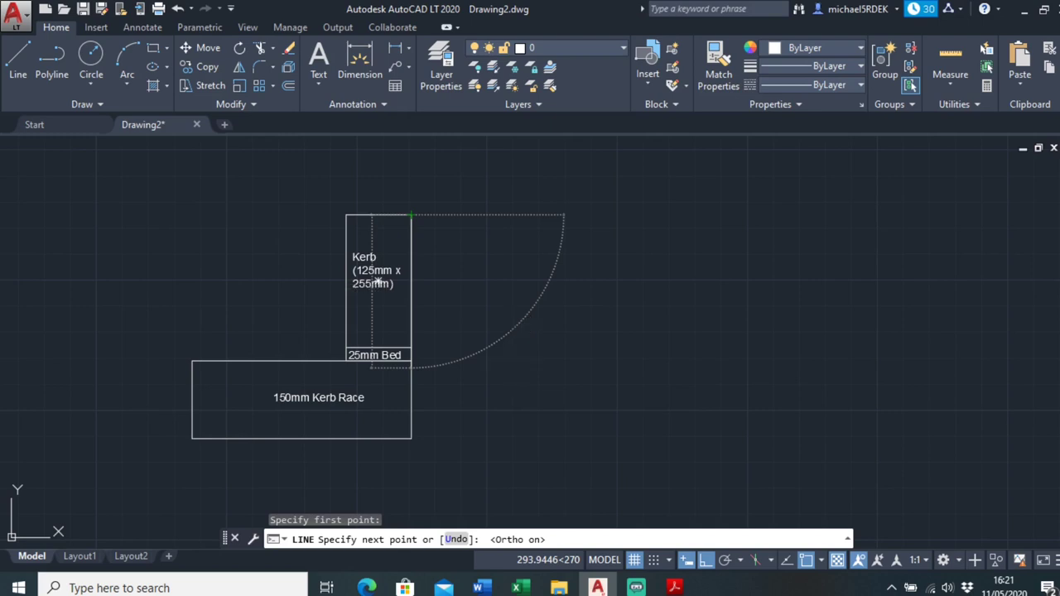
key("Return")
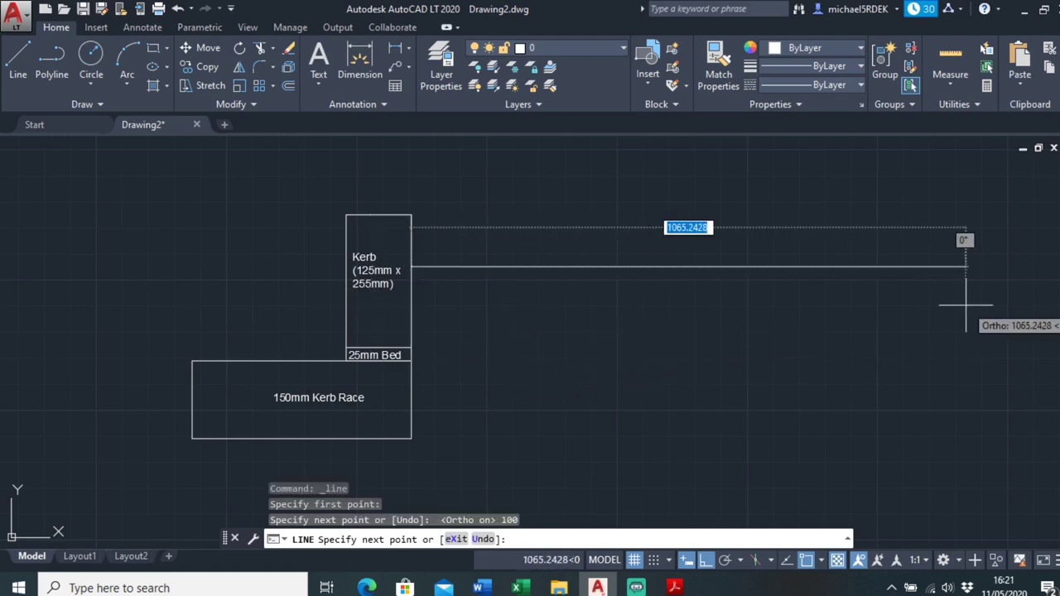
right_click(936, 329)
left_click(962, 341)
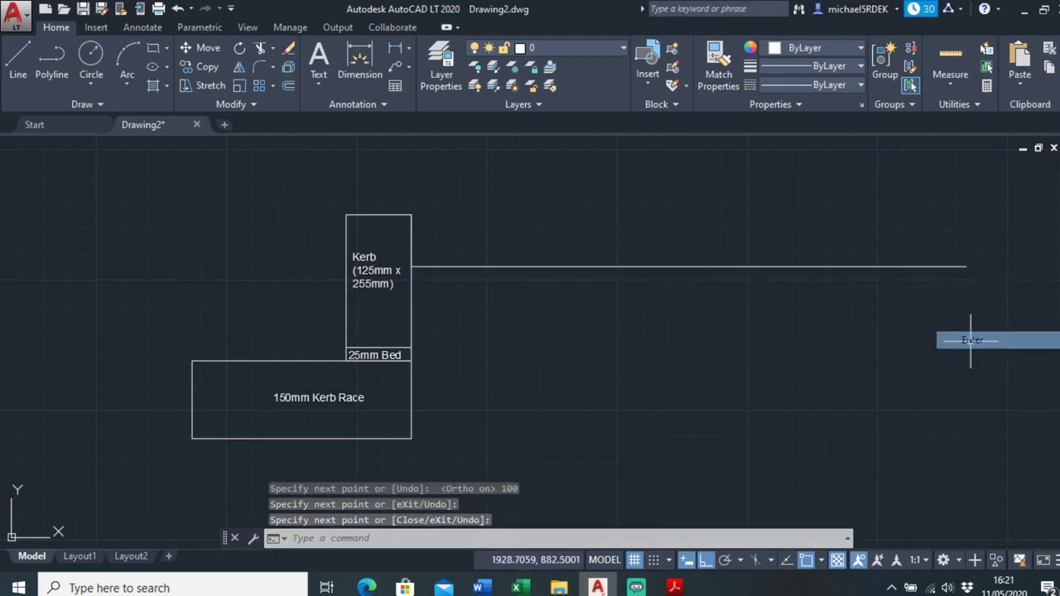
Draw a long horizontal line from the kerb's top corner out to the right.
left_click(779, 269)
left_click(764, 251)
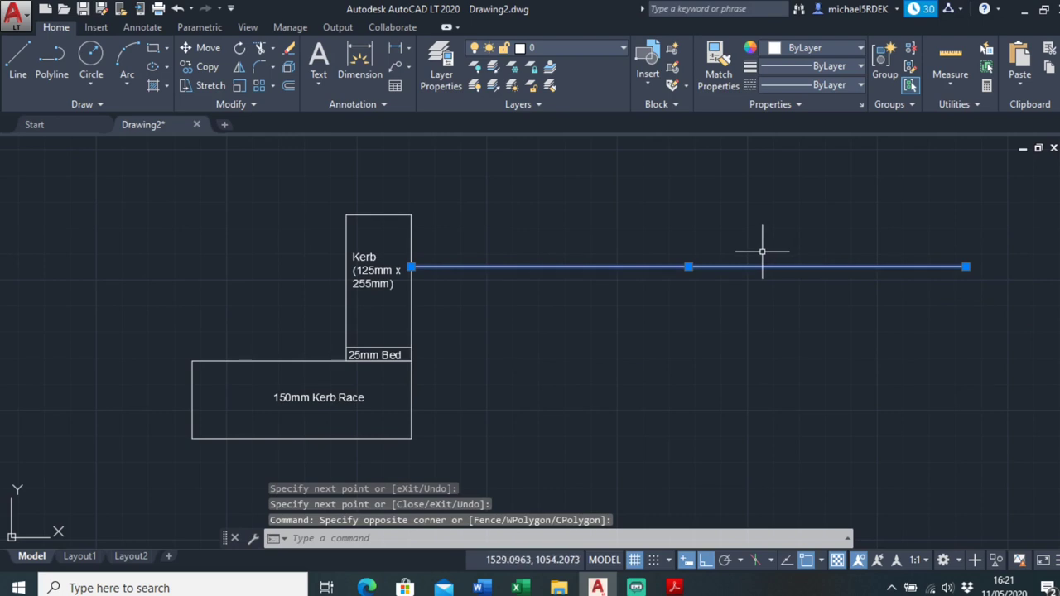
key("Escape")
left_click(17, 60)
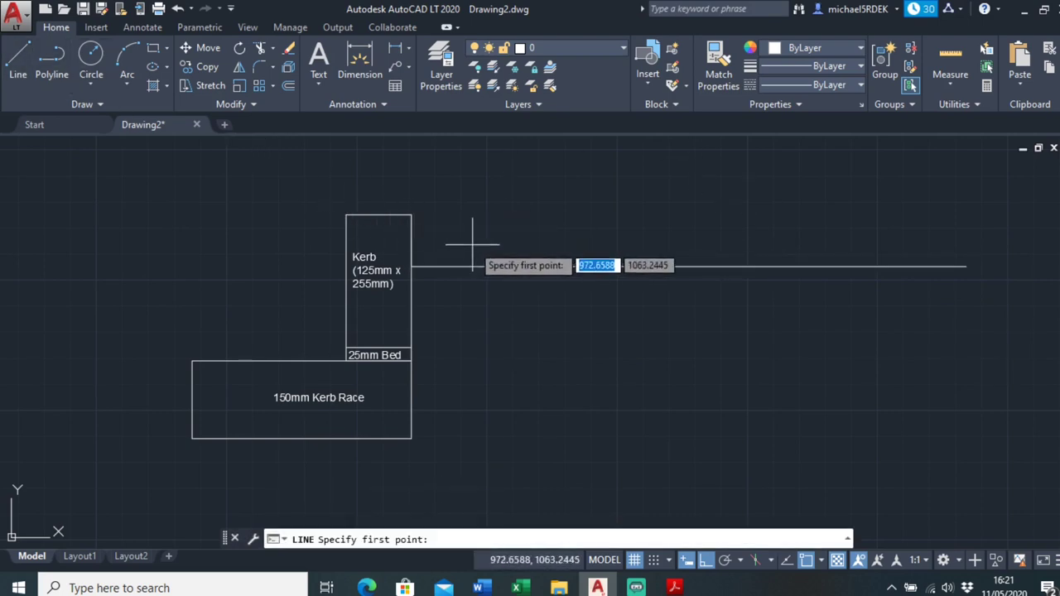
left_click(411, 216)
left_click(862, 216)
key("Escape")
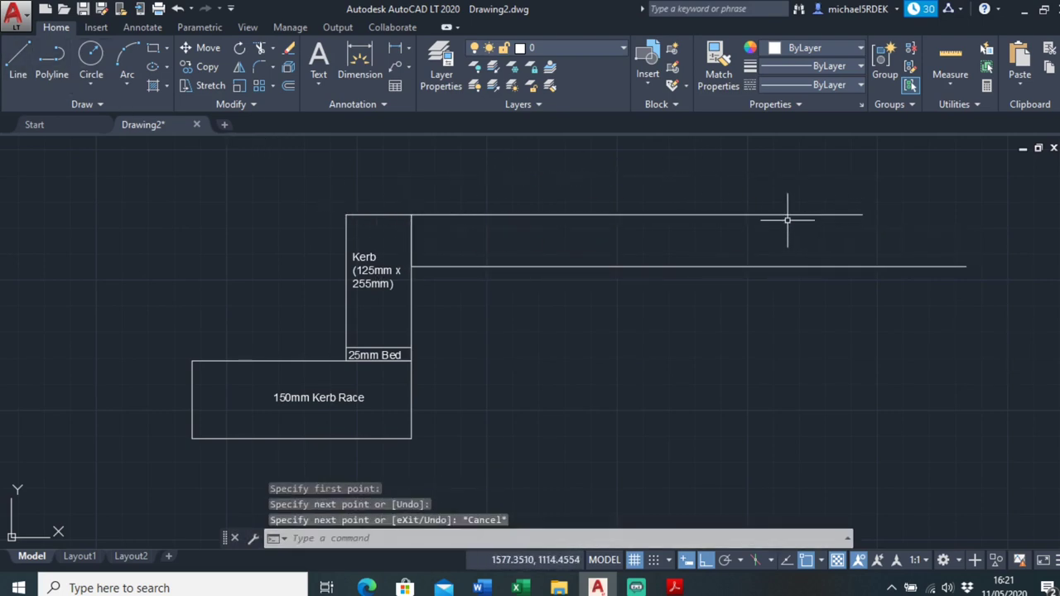
Erase the extra top horizontal line.
type("offs")
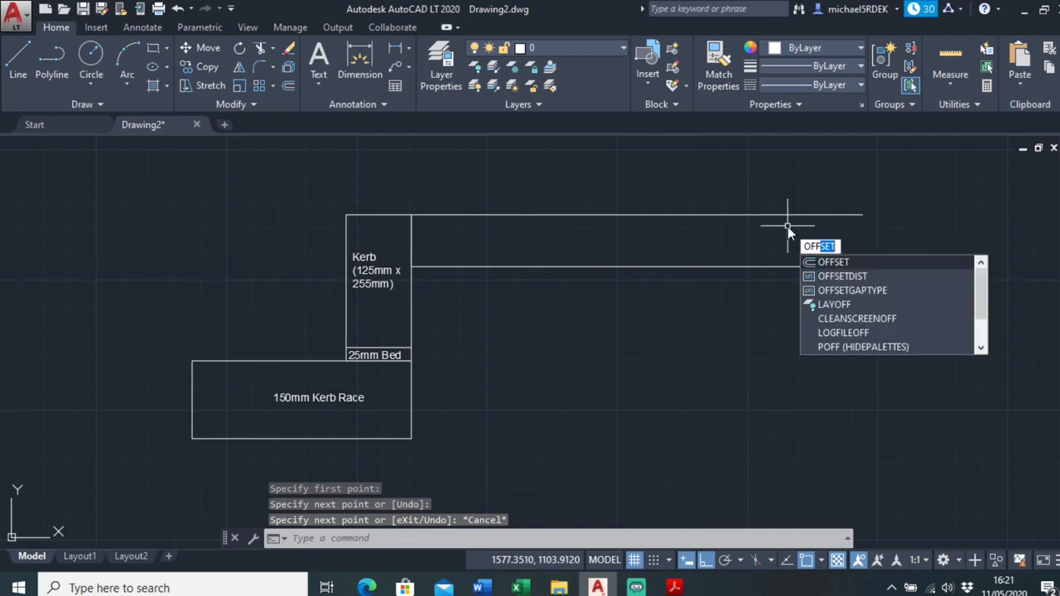
key("Escape")
left_click(779, 223)
left_click(752, 205)
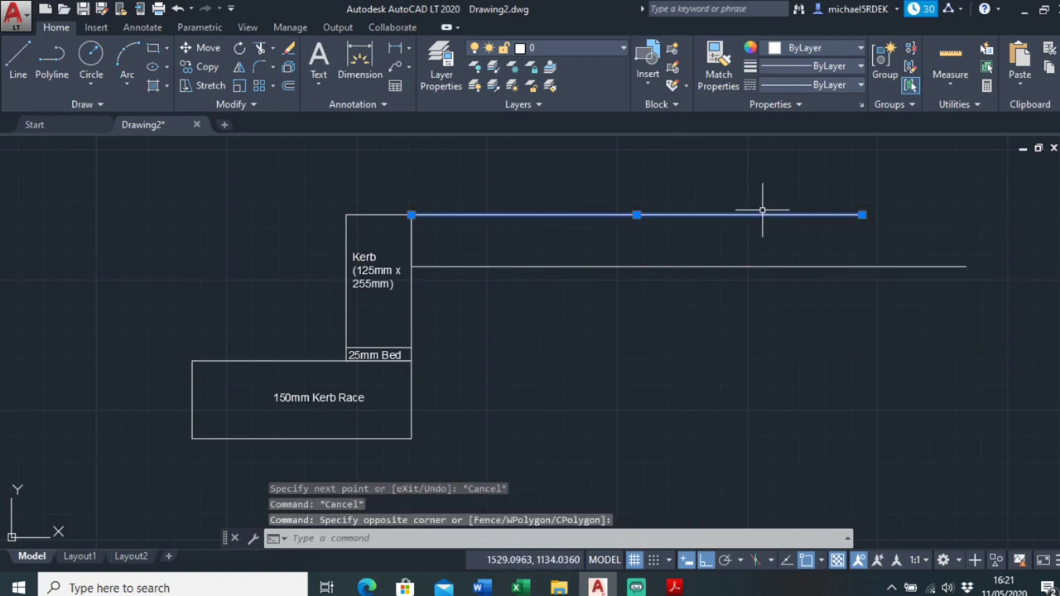
key("Delete")
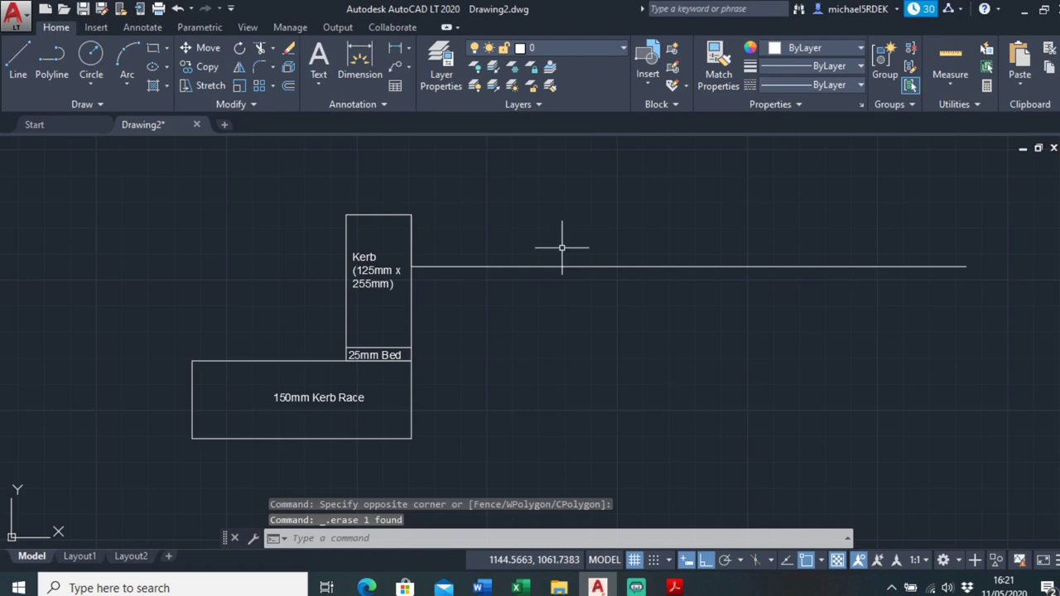
Start a DIST measurement from the kerb's top-right corner, then cancel and pan to the label.
type("dist")
key("Return")
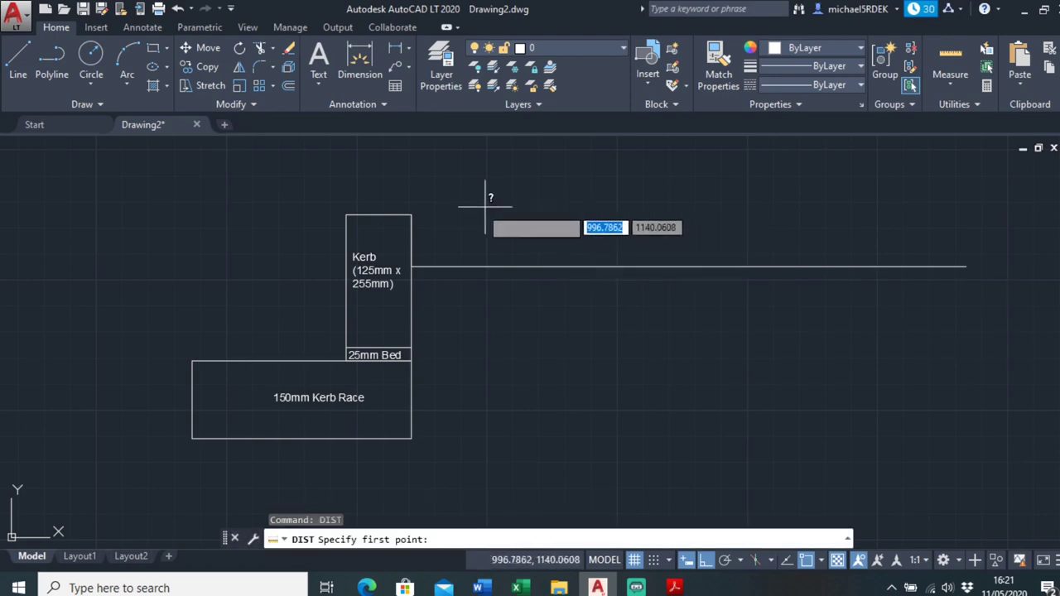
left_click(412, 215)
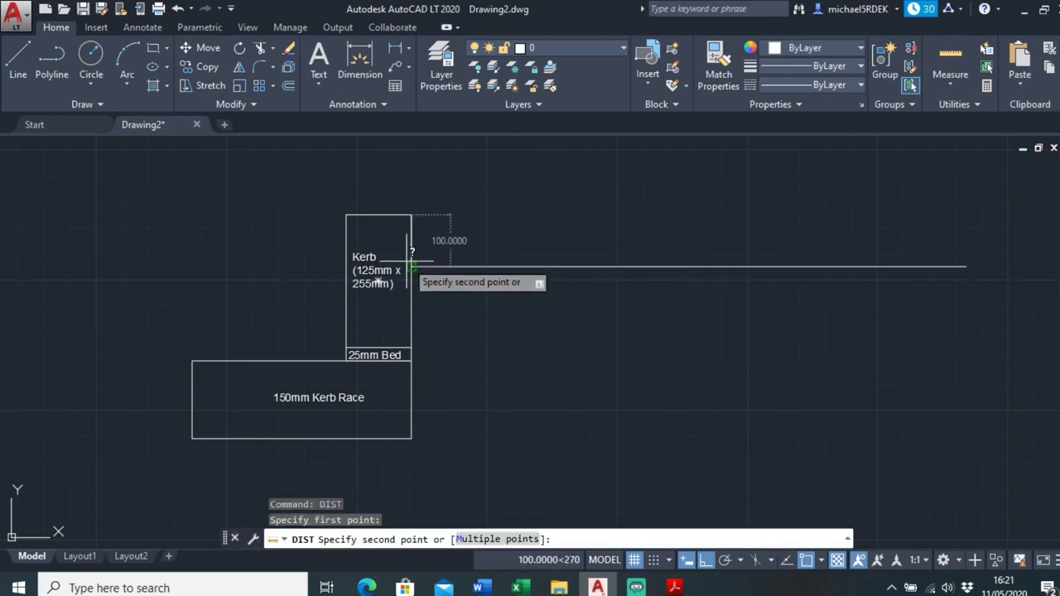
key("Escape")
middle_click_drag(525, 299, 419, 236)
middle_click_drag(585, 290, 541, 281)
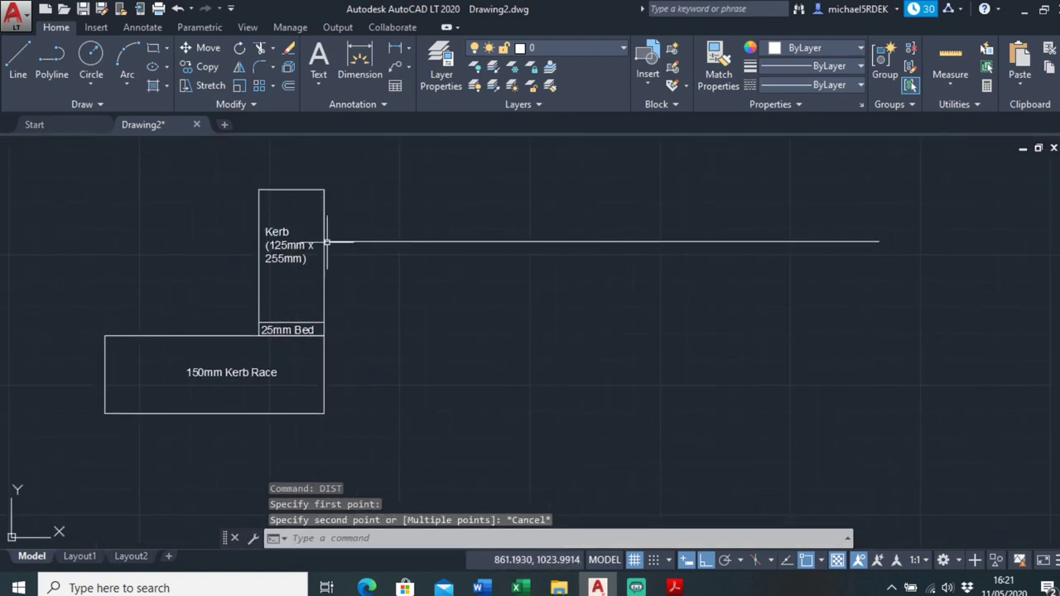
Add lines '100mm' and 'FACE' to the kerb label and resize its text box.
double_click(297, 245)
left_click_drag(315, 264, 310, 287)
key("Return")
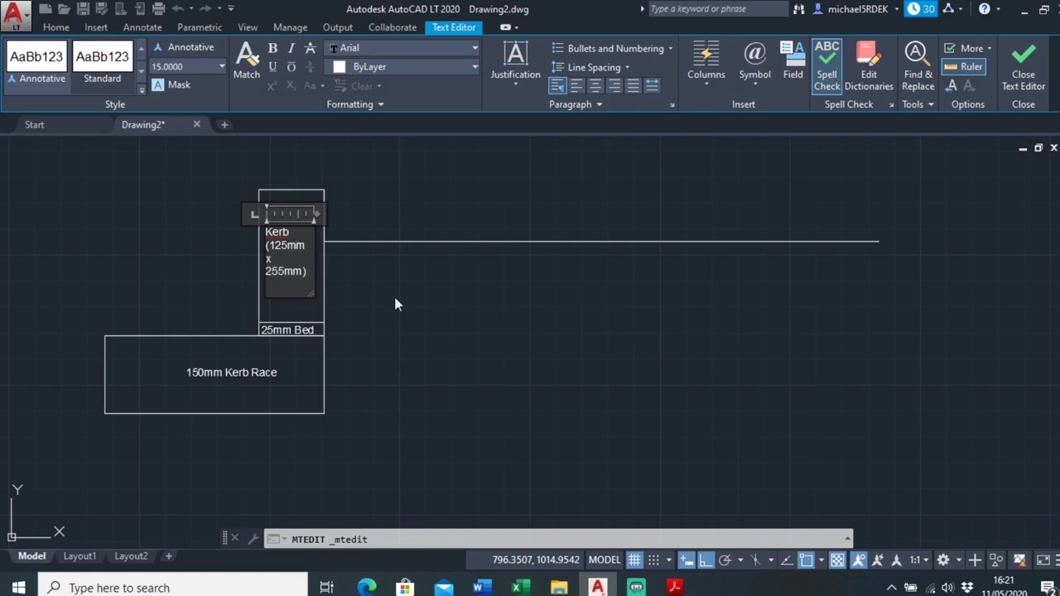
type("100mm")
key("Return")
type("FACW")
key("BackSpace")
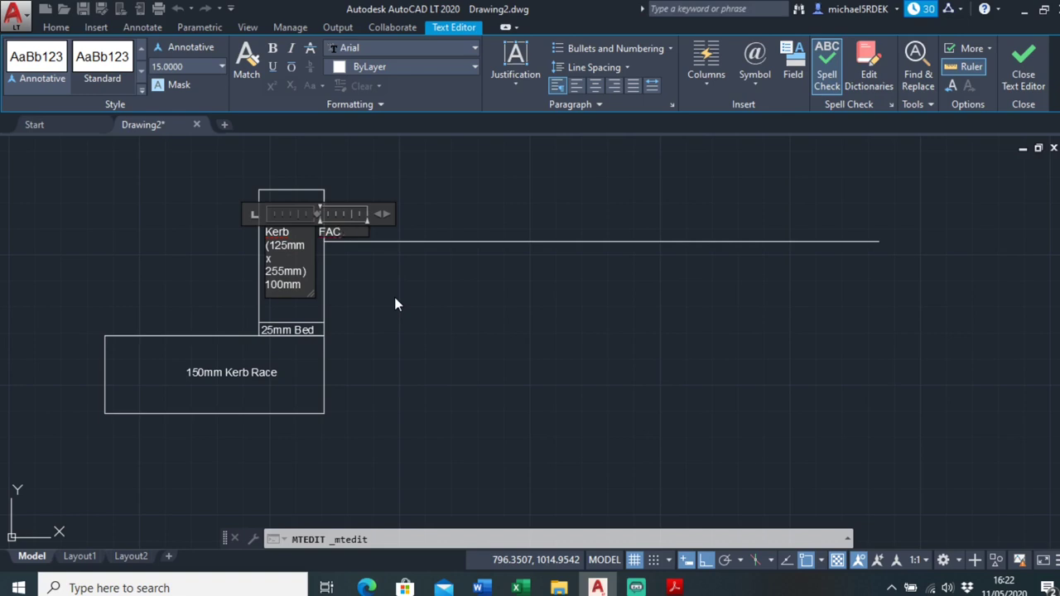
left_click_drag(313, 296, 314, 308)
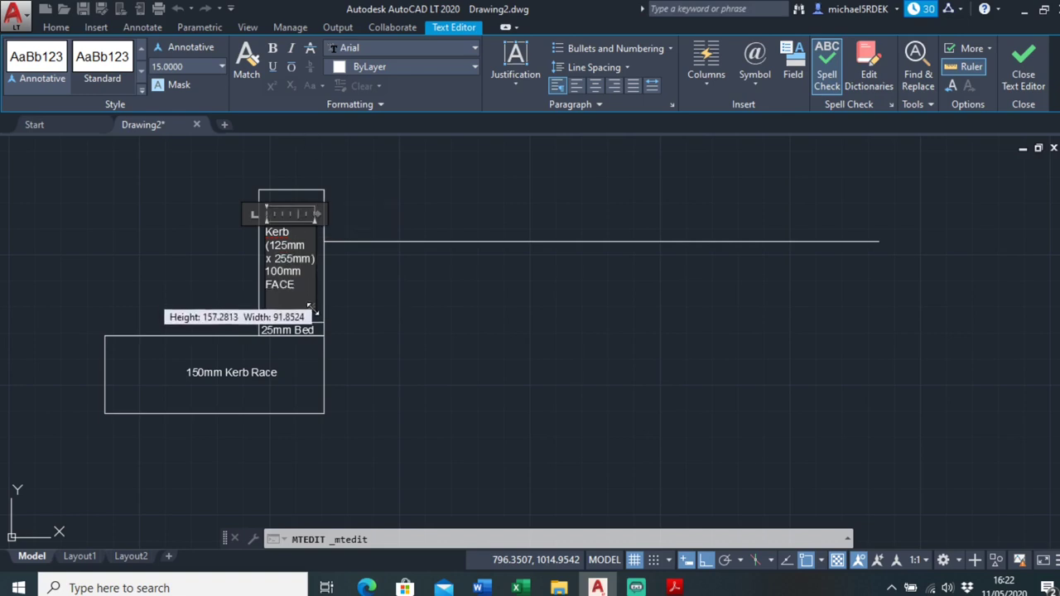
left_click(376, 284)
scroll(376, 284, "down", 2)
mouse_move(376, 284)
middle_mouse_down()
mouse_move(342, 308)
mouse_move(359, 279)
middle_mouse_up()
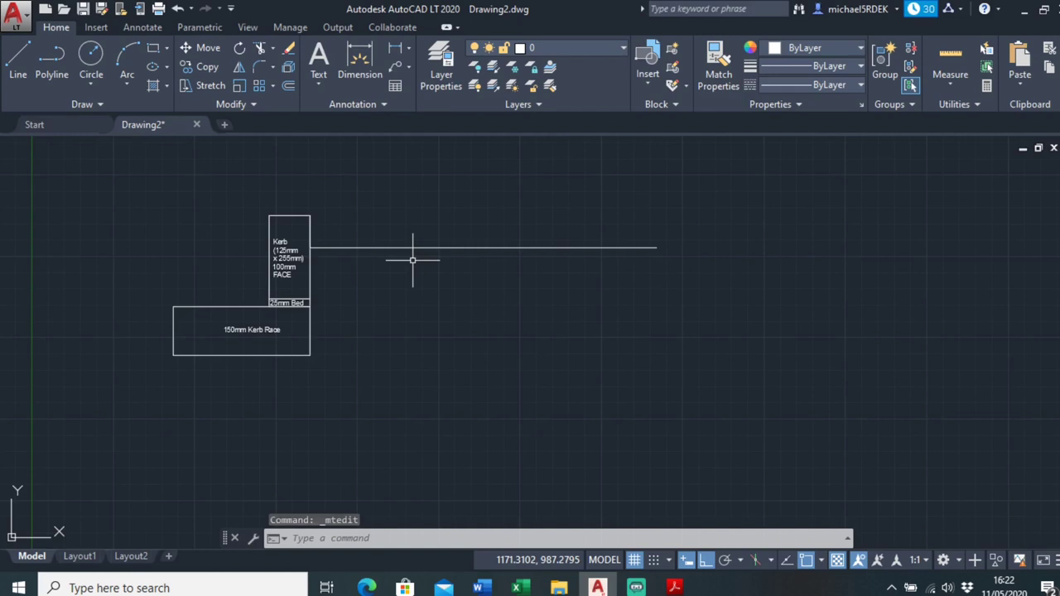
Offset the road line 25 below and consult the road construction PDF.
type("fset")
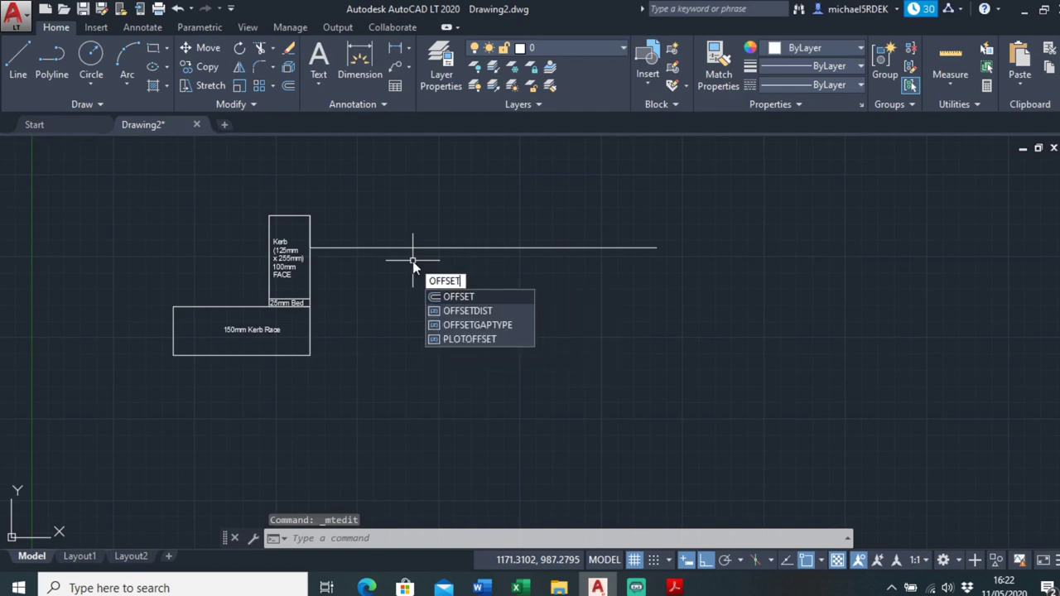
key("Escape")
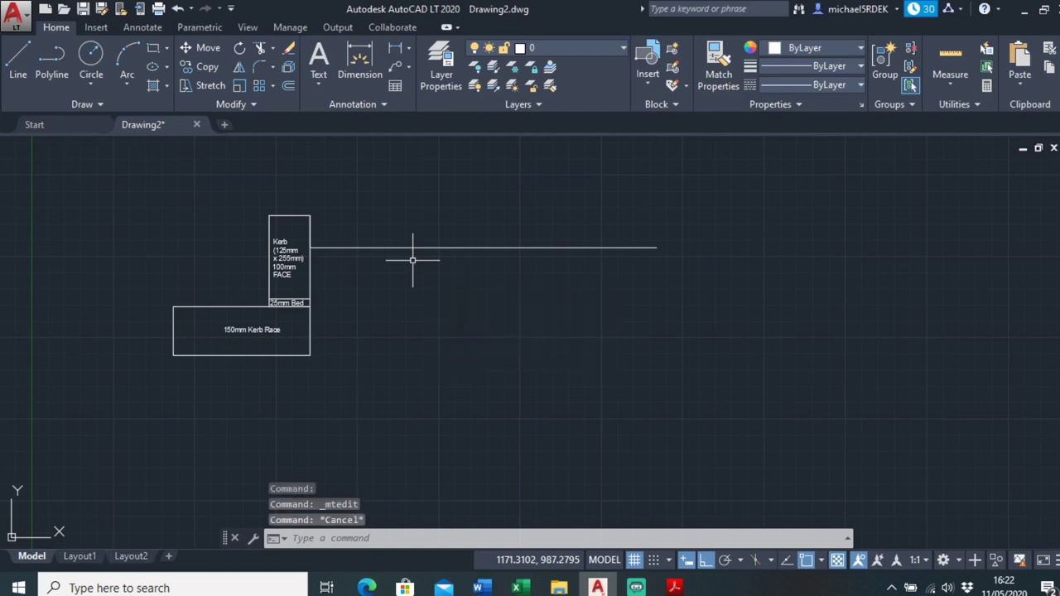
left_click(291, 85)
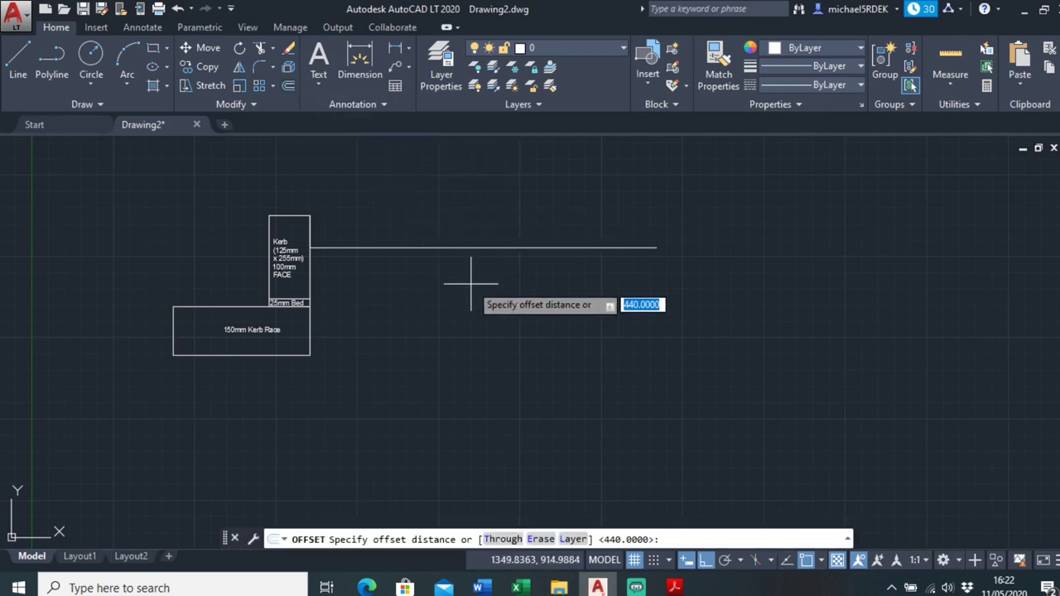
key("Return")
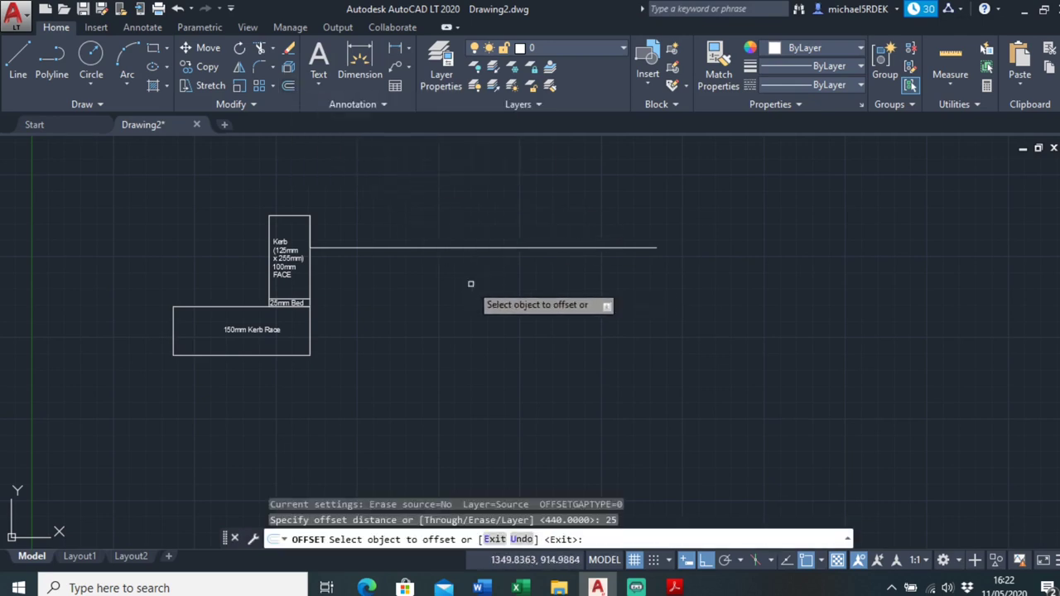
left_click(437, 265)
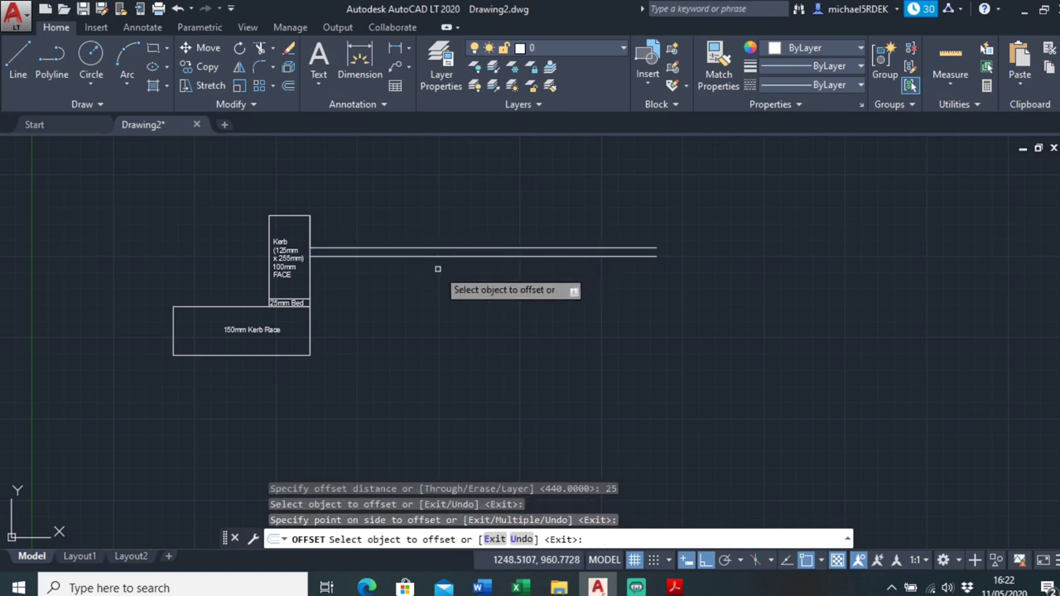
right_click(447, 273)
left_click(470, 279)
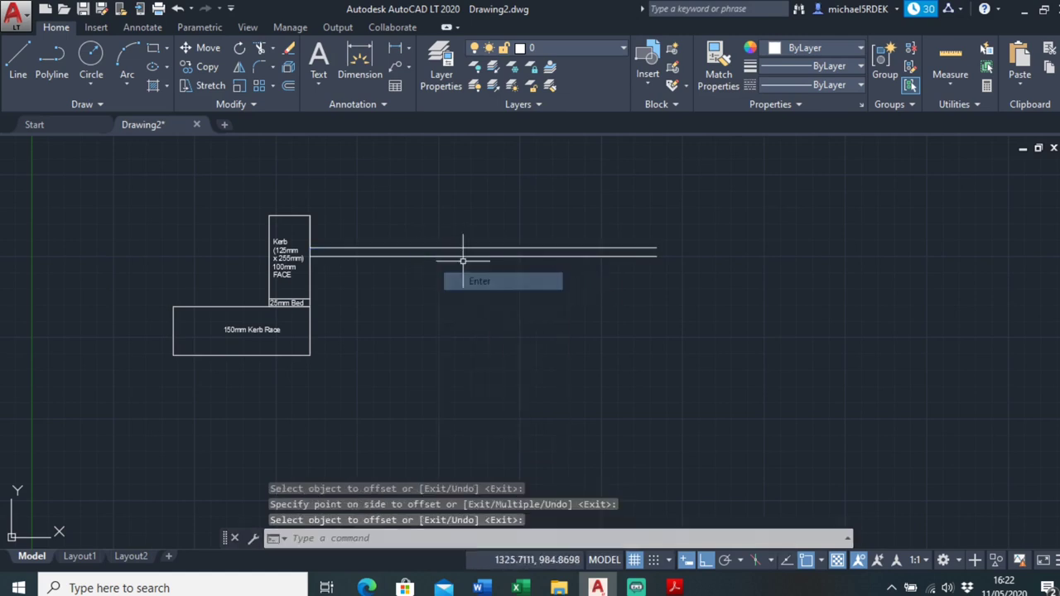
mouse_move(674, 588)
left_click(652, 520)
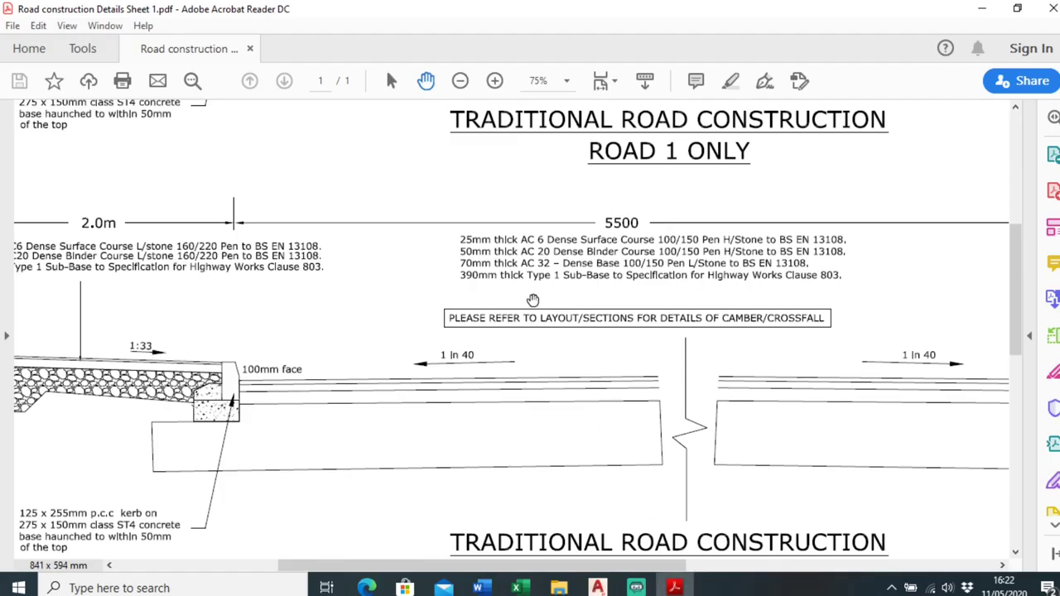
left_click(675, 586)
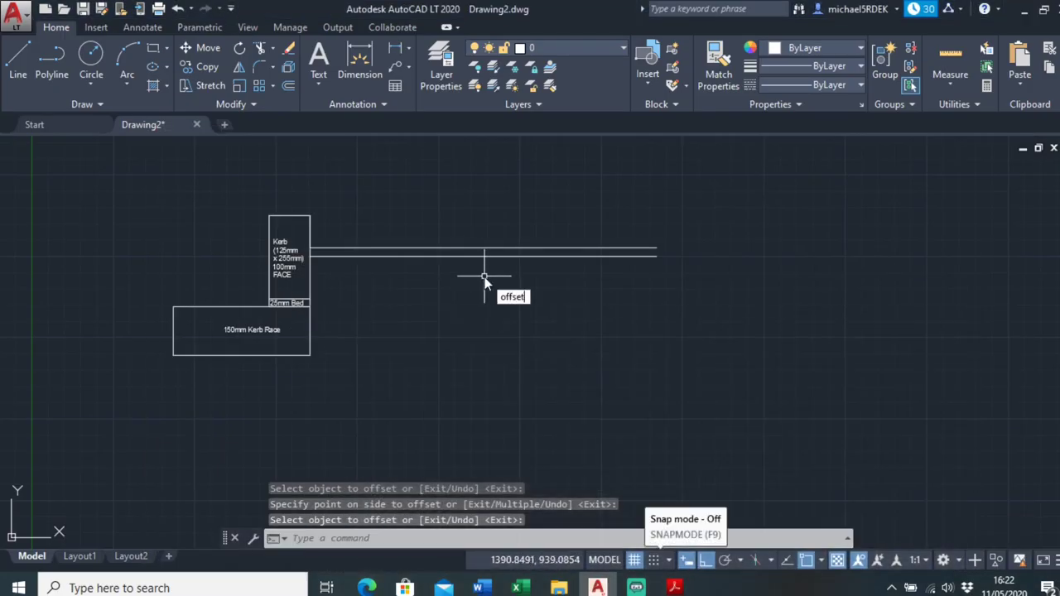
Offset the lower road line 50 below and check the PDF again.
type("offset")
key("Return")
type("50")
key("Return")
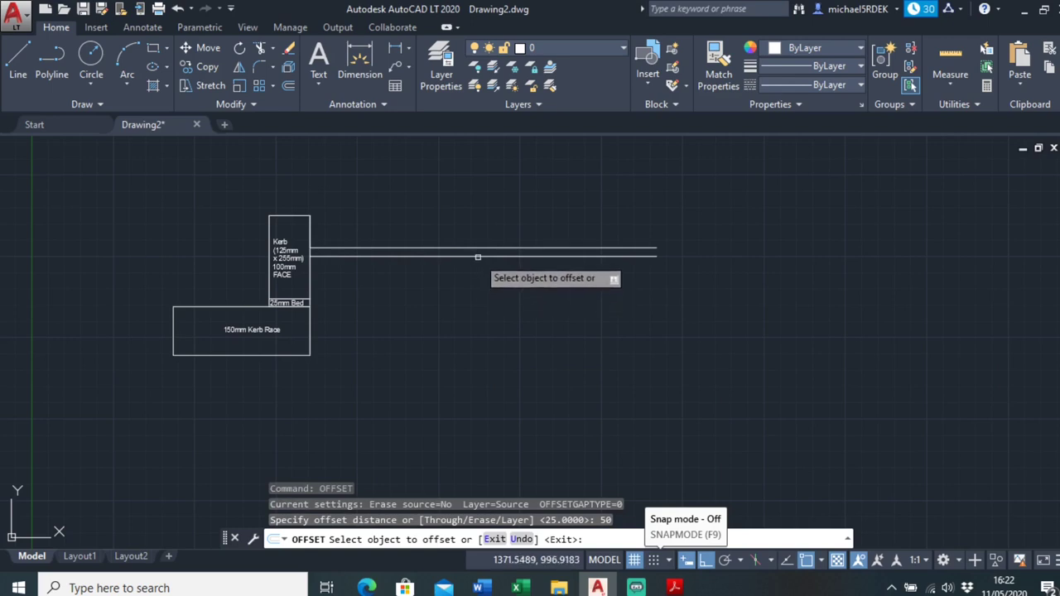
left_click(484, 256)
left_click(485, 278)
right_click(484, 278)
left_click(497, 287)
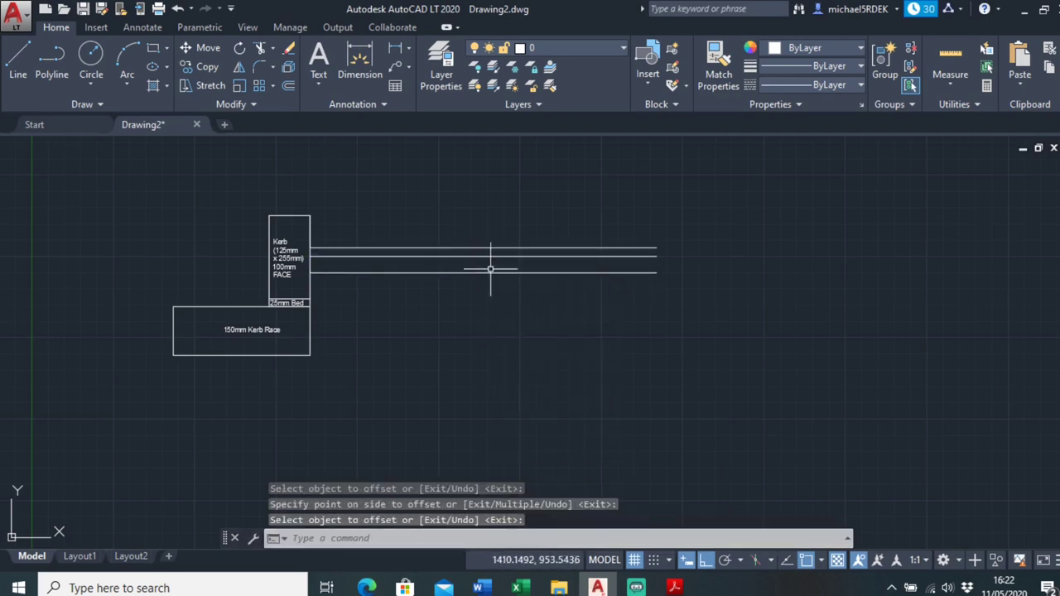
left_click(674, 587)
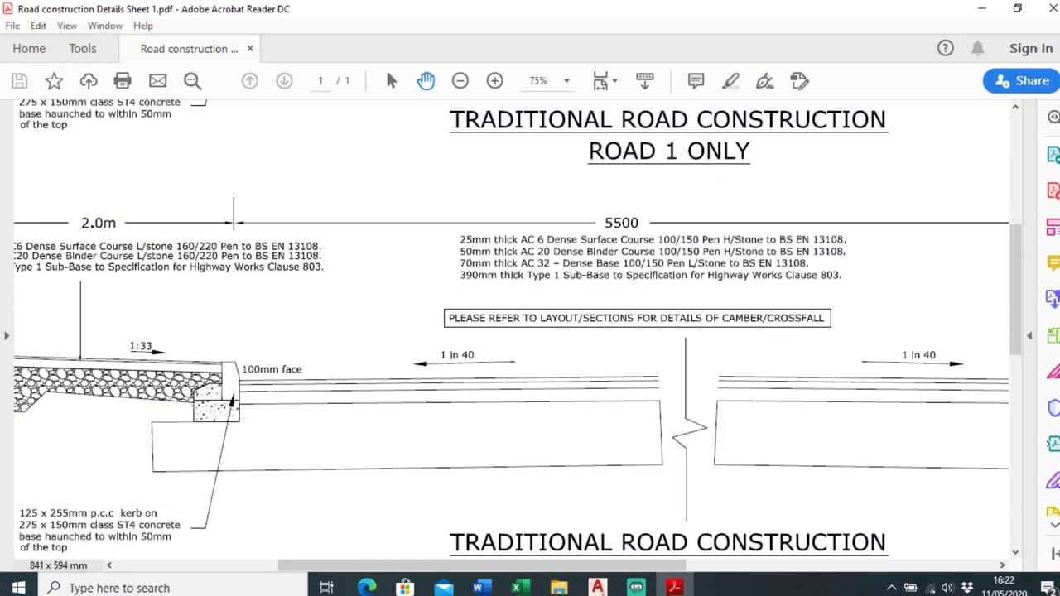
left_click(674, 587)
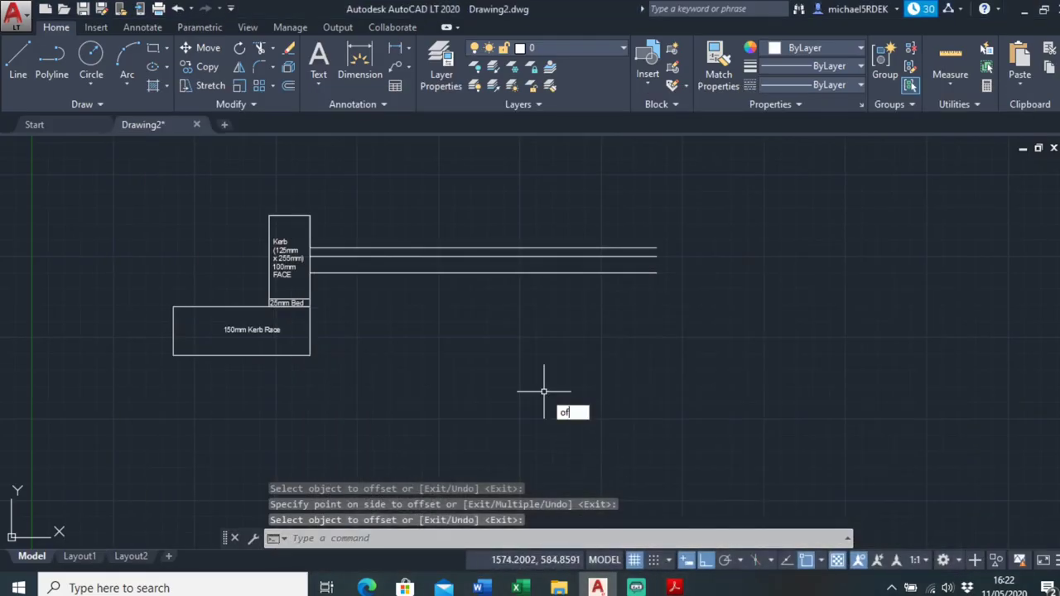
Offset the bottom road line 70 below and bring the construction PDF to the front.
key("Return")
type("7")
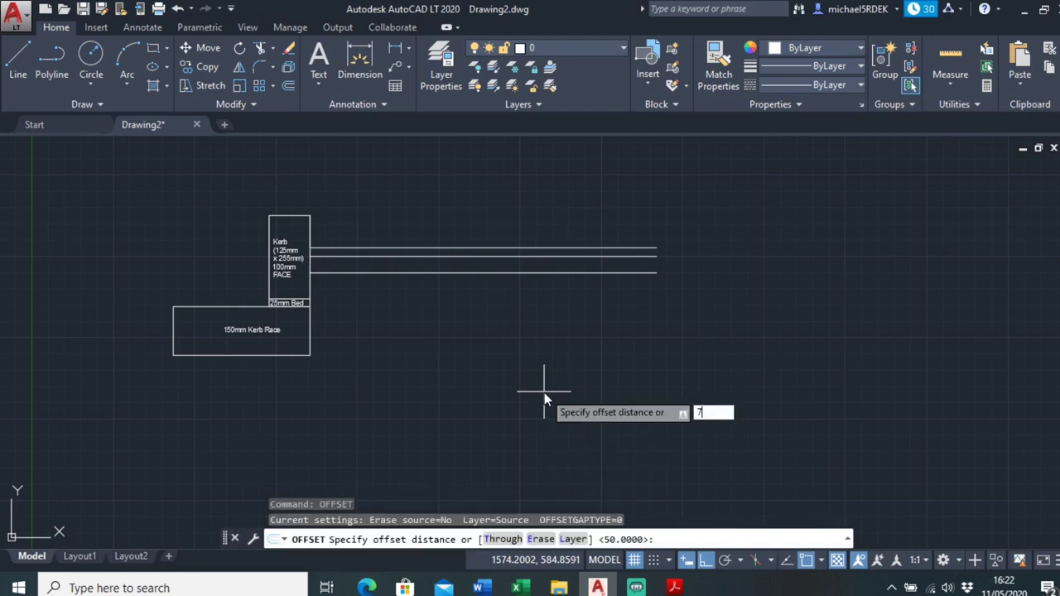
type("0")
key("Return")
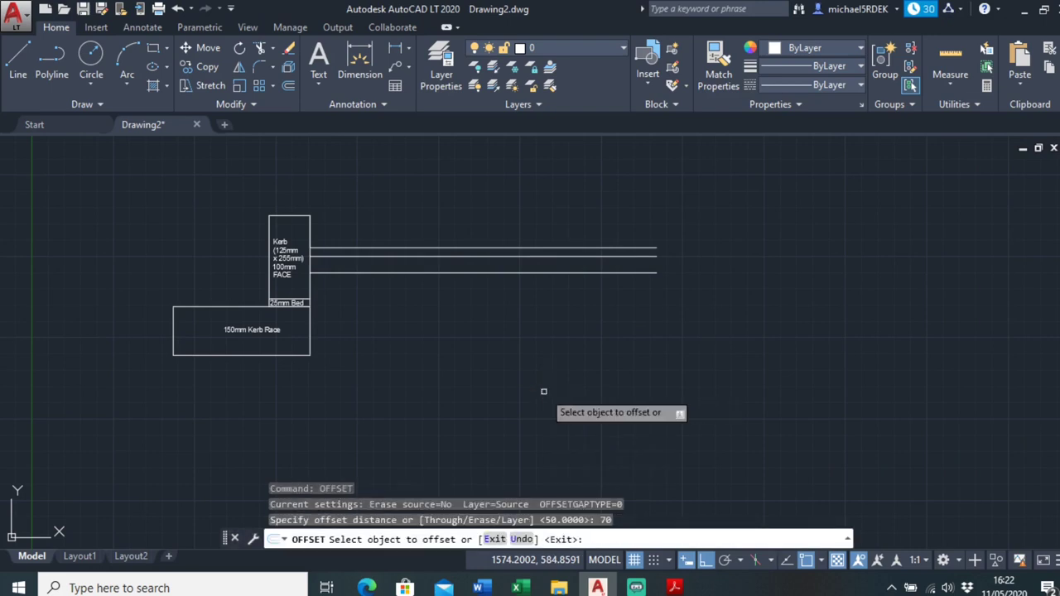
left_click(491, 273)
left_click(488, 314)
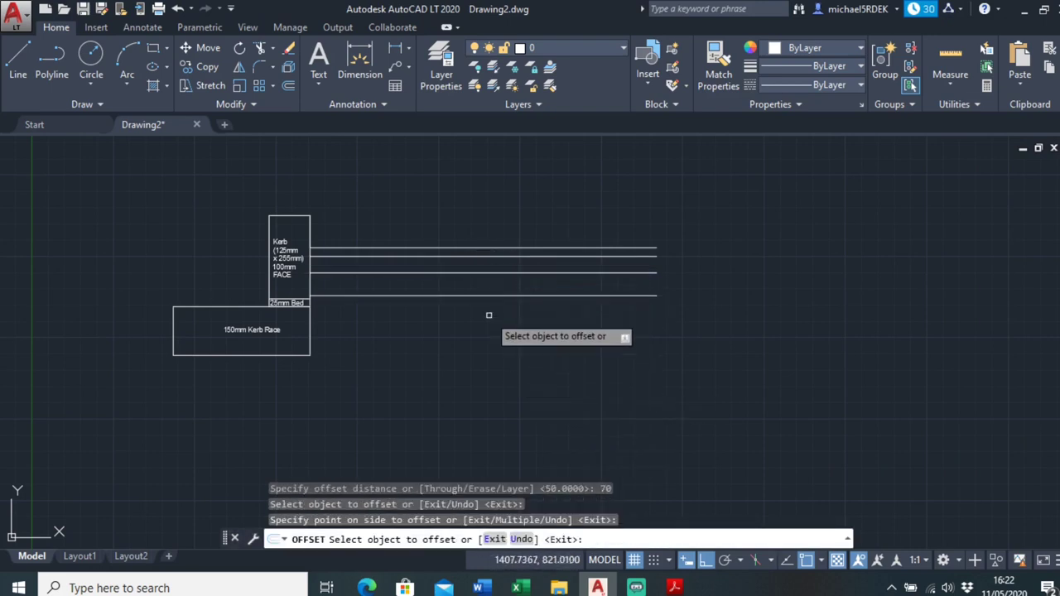
right_click(488, 315)
left_click(507, 328)
mouse_move(674, 586)
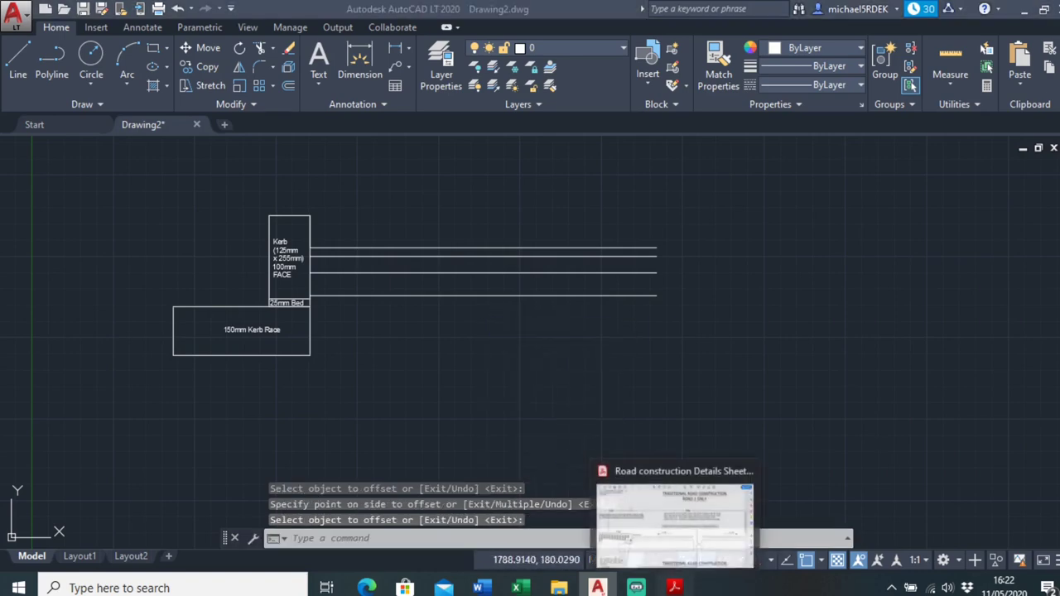
left_click(628, 499)
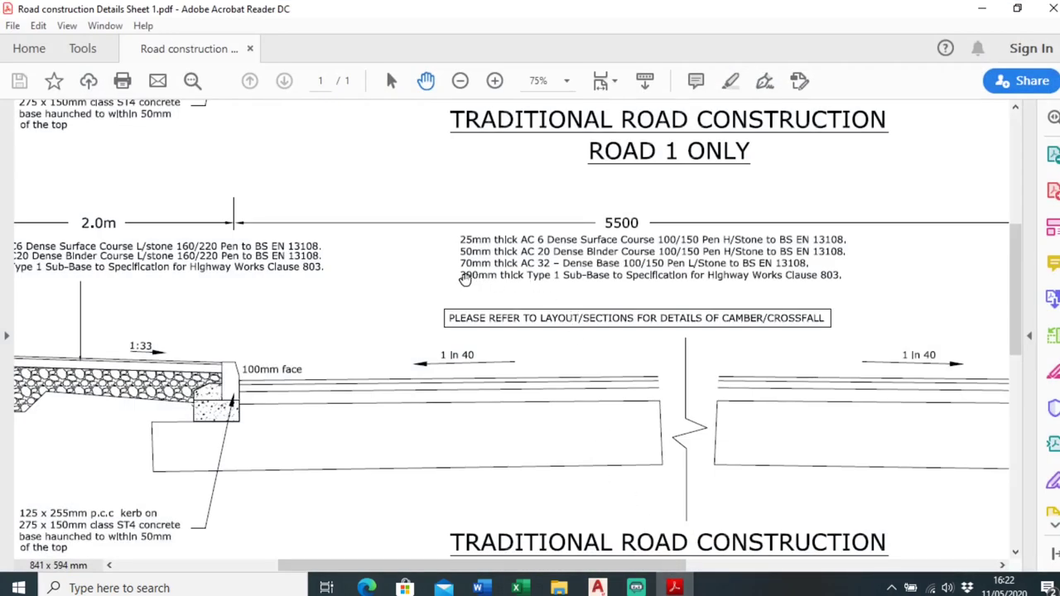
Offset the lowest road line 390 downward.
left_click(674, 587)
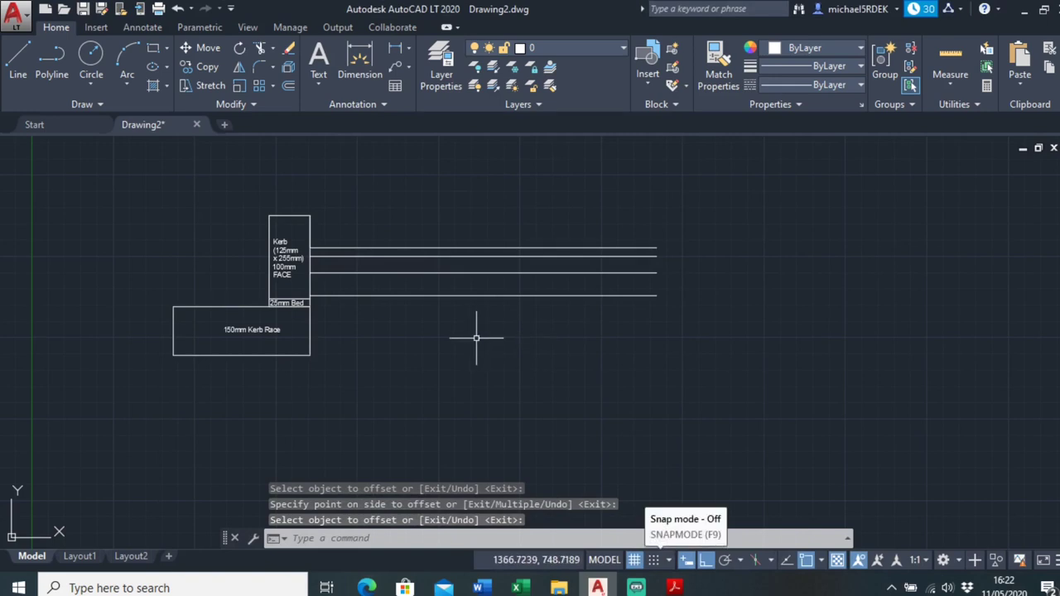
type("offset")
key("Return")
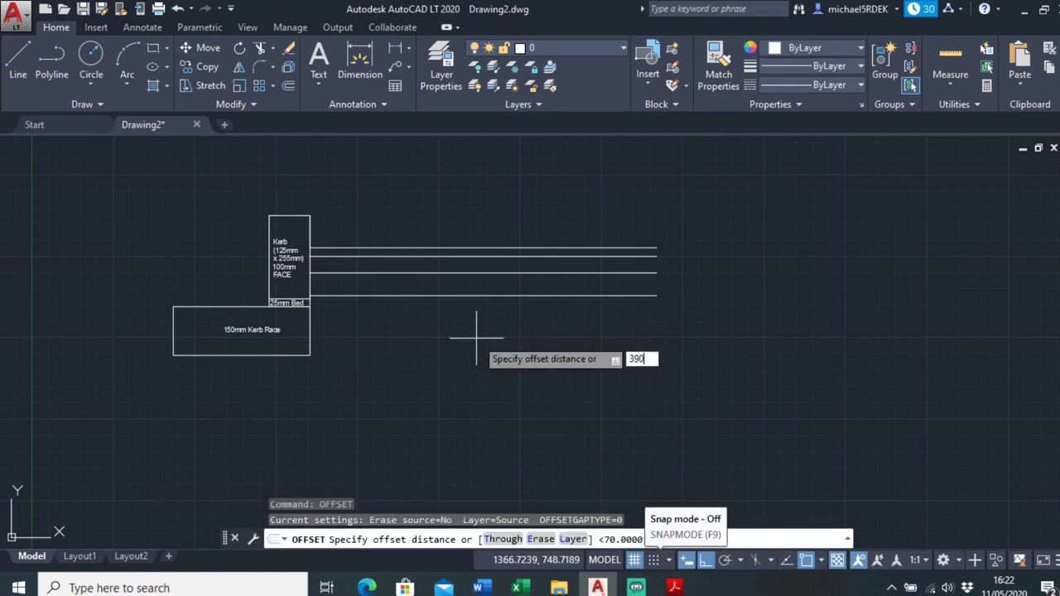
key("Return")
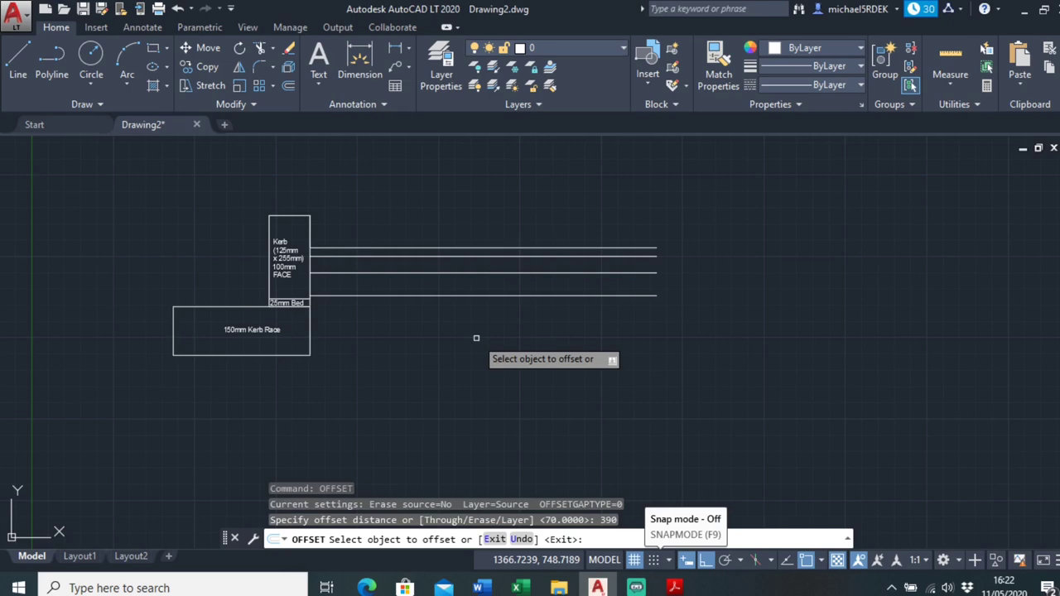
left_click(460, 295)
left_click(462, 342)
right_click(462, 340)
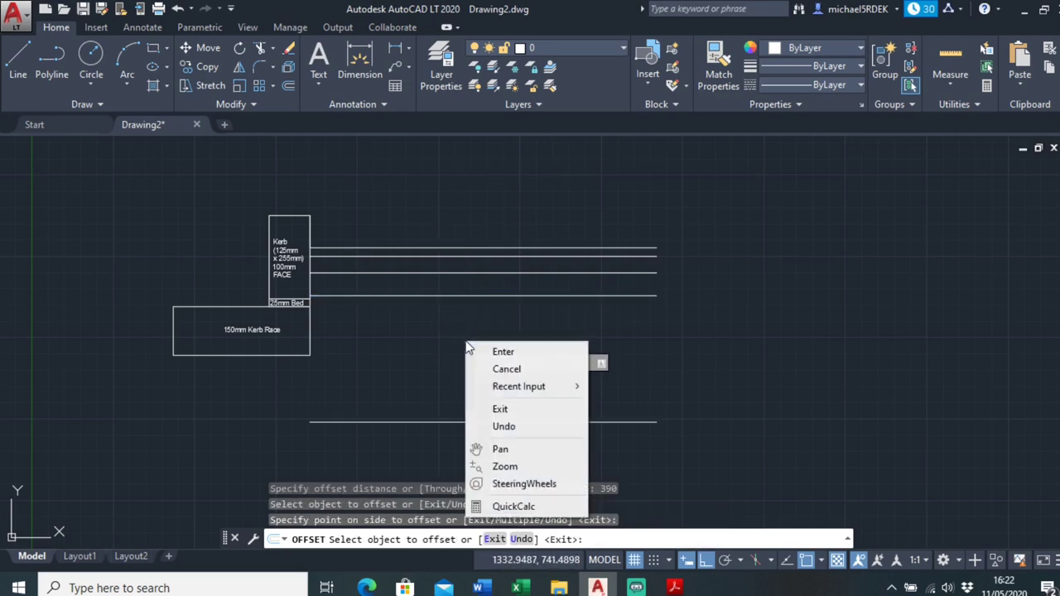
left_click(484, 351)
Stretch the new line's left end beneath the kerb race.
left_click(312, 423)
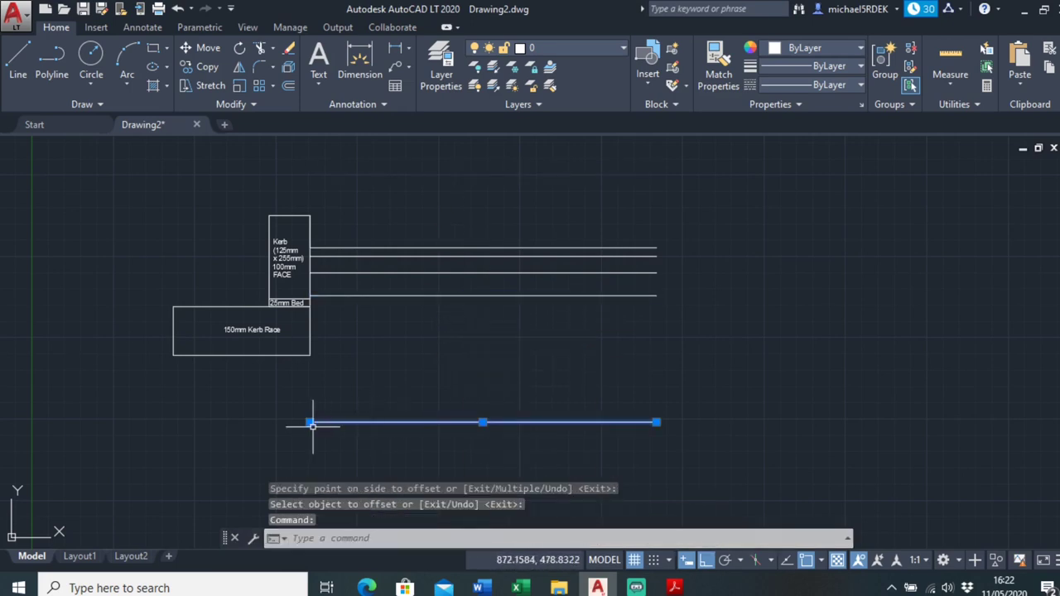
left_click(310, 423)
left_click(176, 422)
key("Escape")
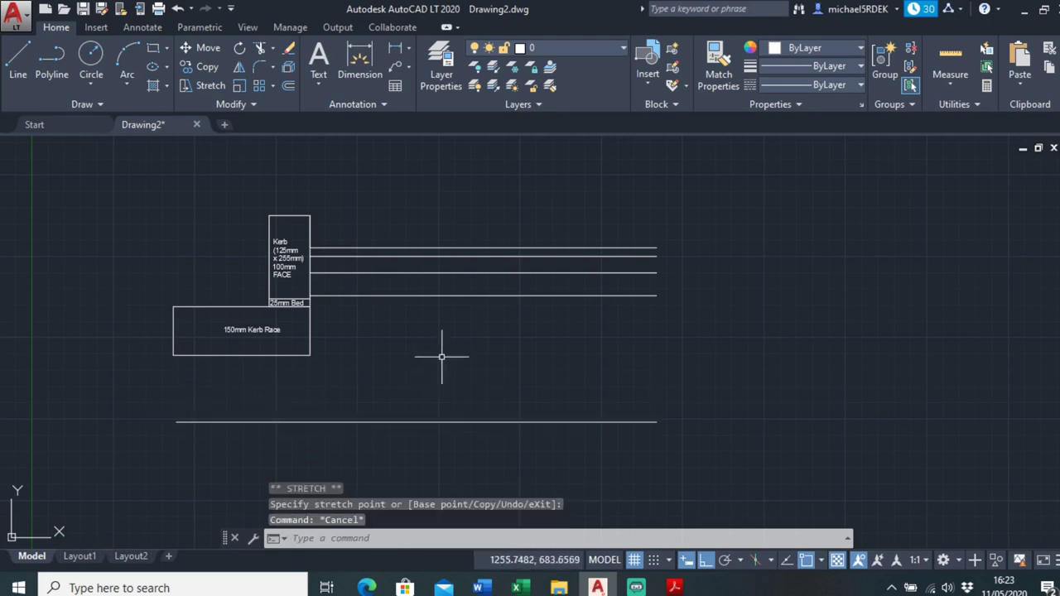
scroll(361, 248, "up", 4)
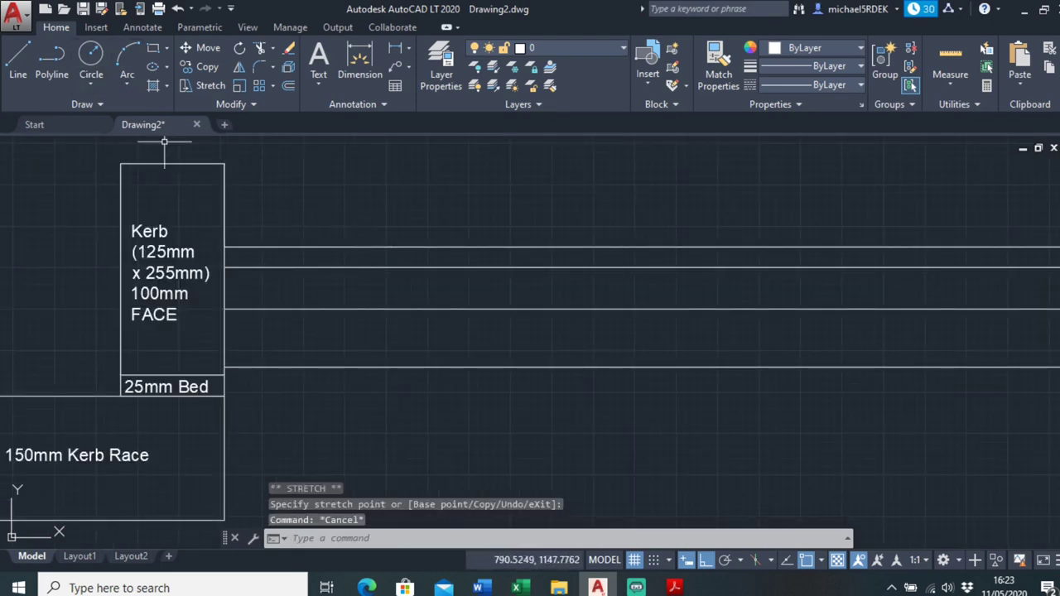
left_click(144, 28)
left_click(30, 62)
With object snap off, draw a text box just below the top road line.
middle_click_drag(539, 244, 430, 257)
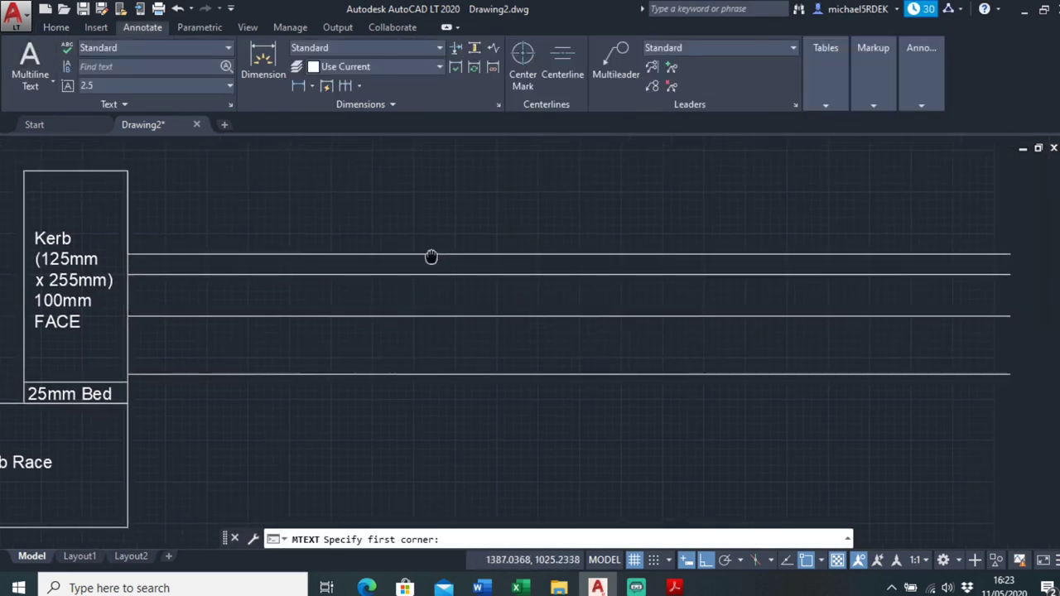
scroll(431, 256, "up", 4)
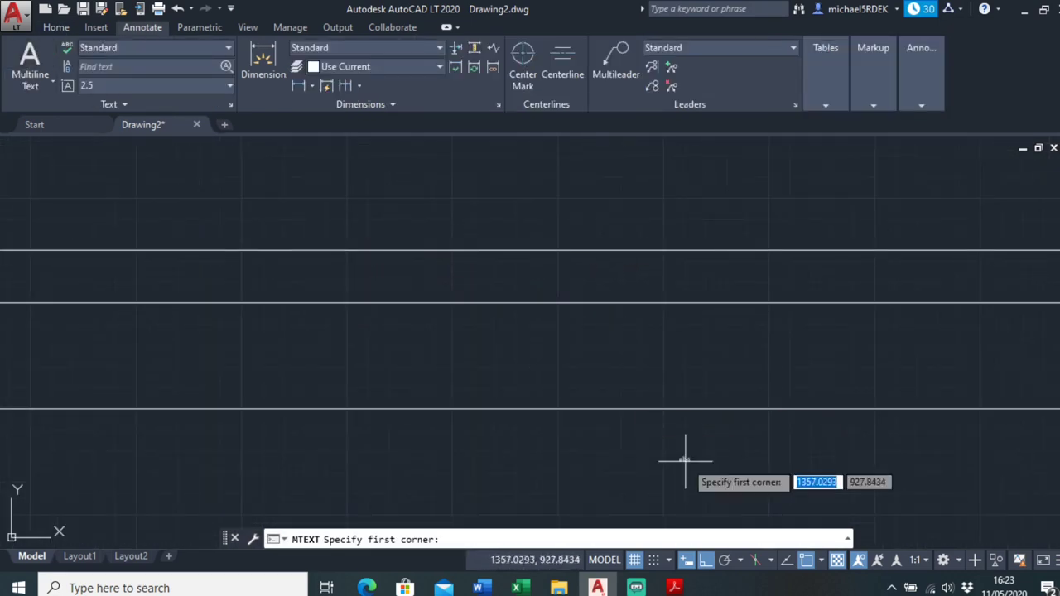
left_click(807, 560)
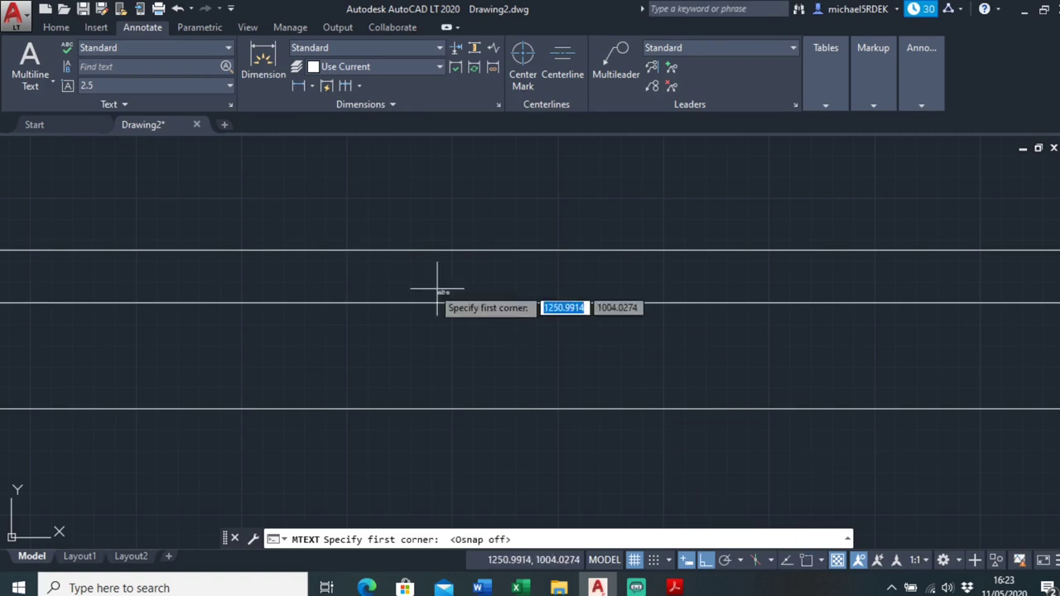
left_click(195, 258)
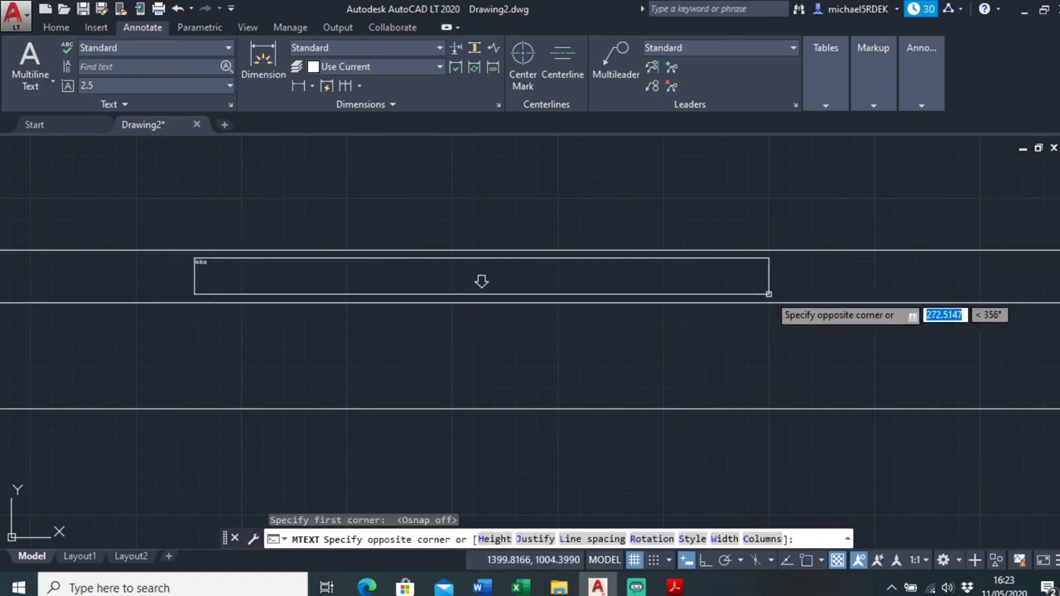
left_click(769, 295)
scroll(527, 344, "down", 3)
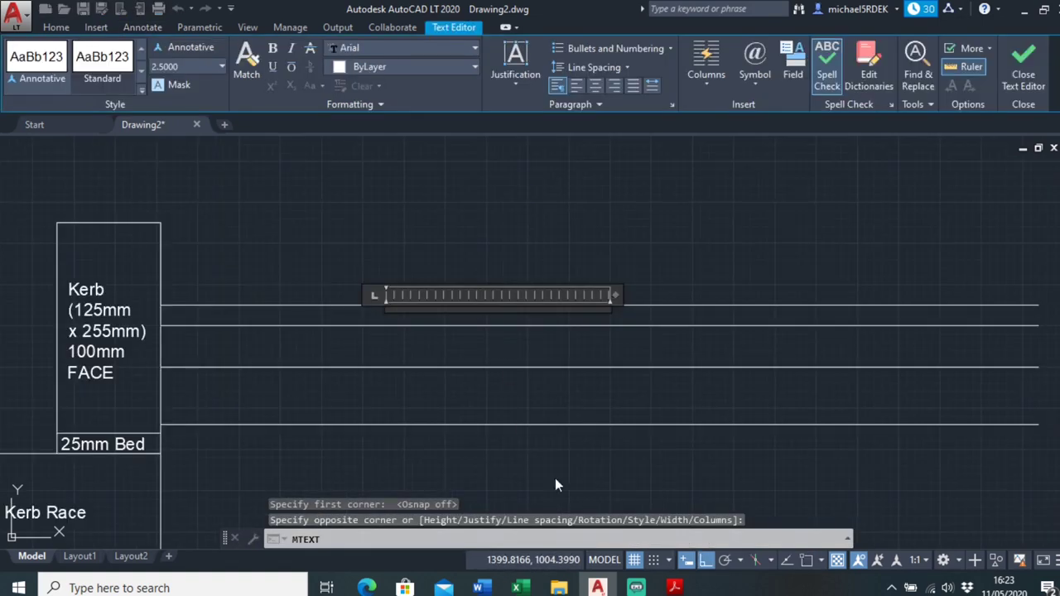
left_click(675, 587)
left_click(676, 587)
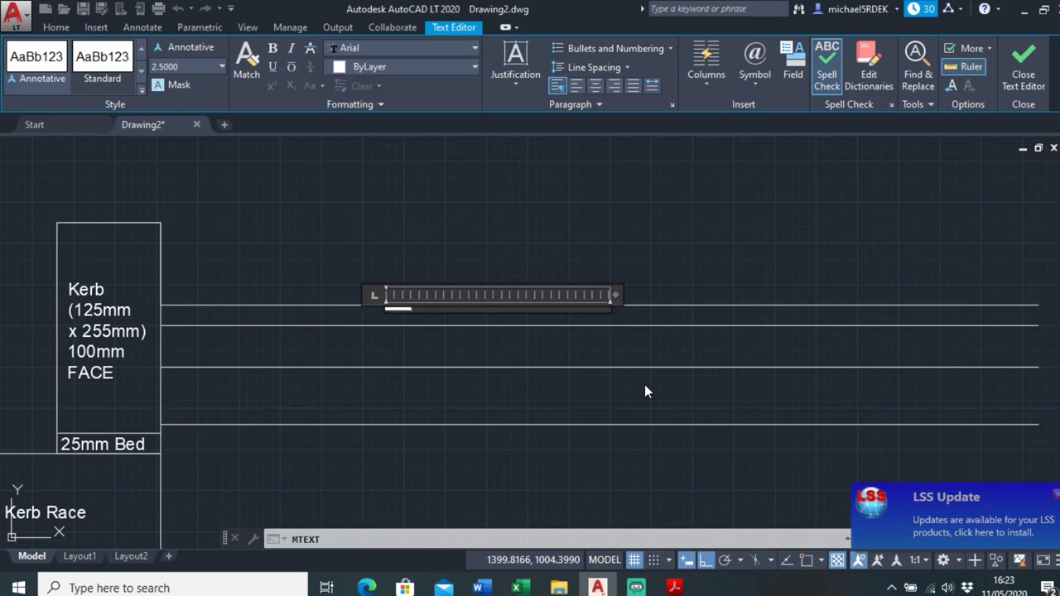
Set the '25mm Surface Course' label to text height 15 and close the editor.
scroll(358, 268, "up", 4)
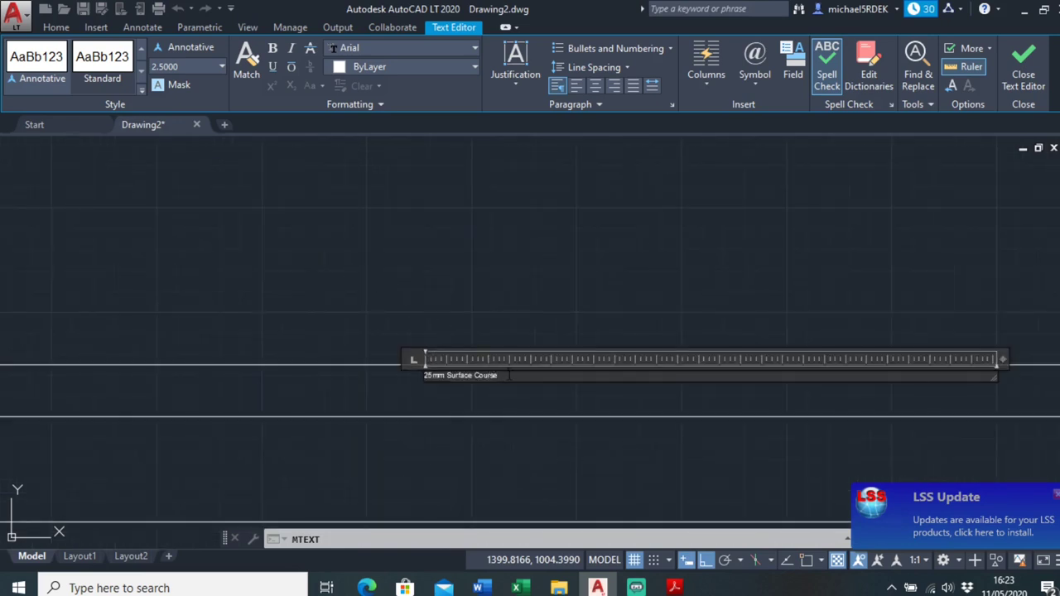
left_click(219, 66)
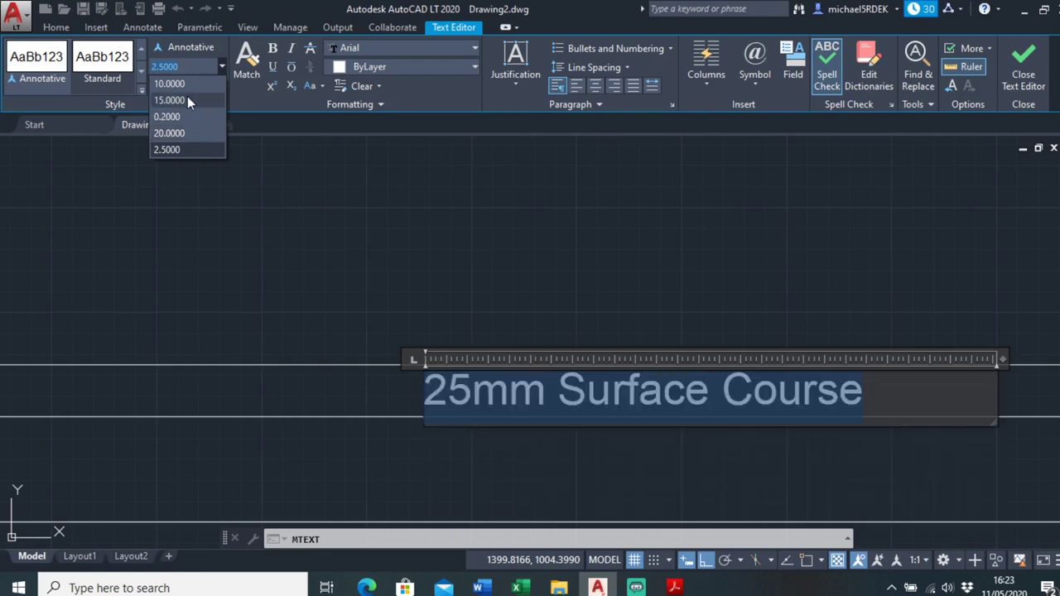
left_click(187, 98)
left_click(456, 312)
scroll(456, 313, "down", 3)
middle_click_drag(456, 312, 535, 246)
left_click(502, 277)
Move the Surface Course label further left in its layer.
left_click(489, 273)
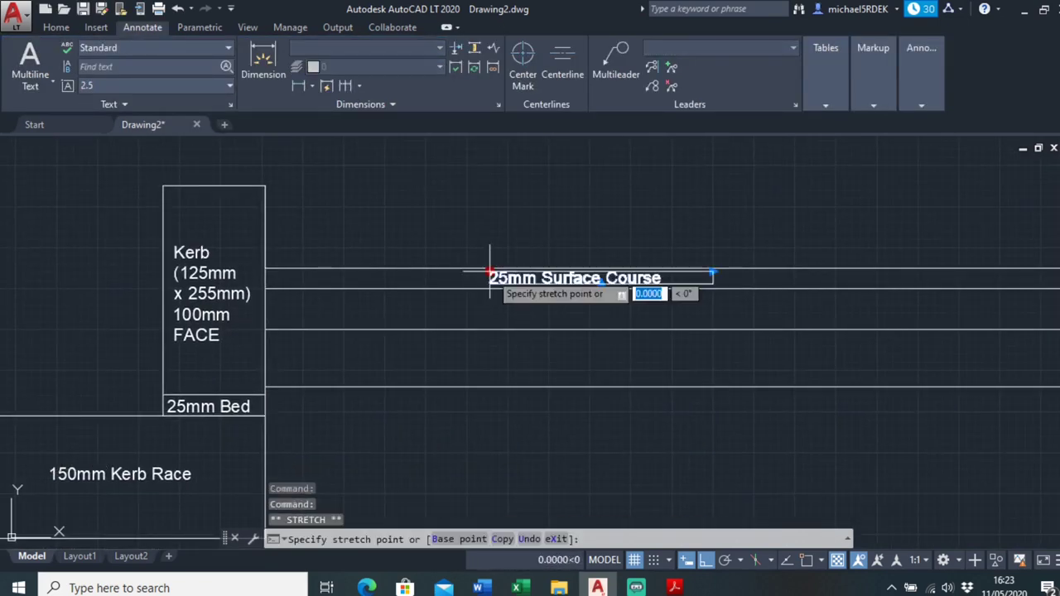
left_click(422, 275)
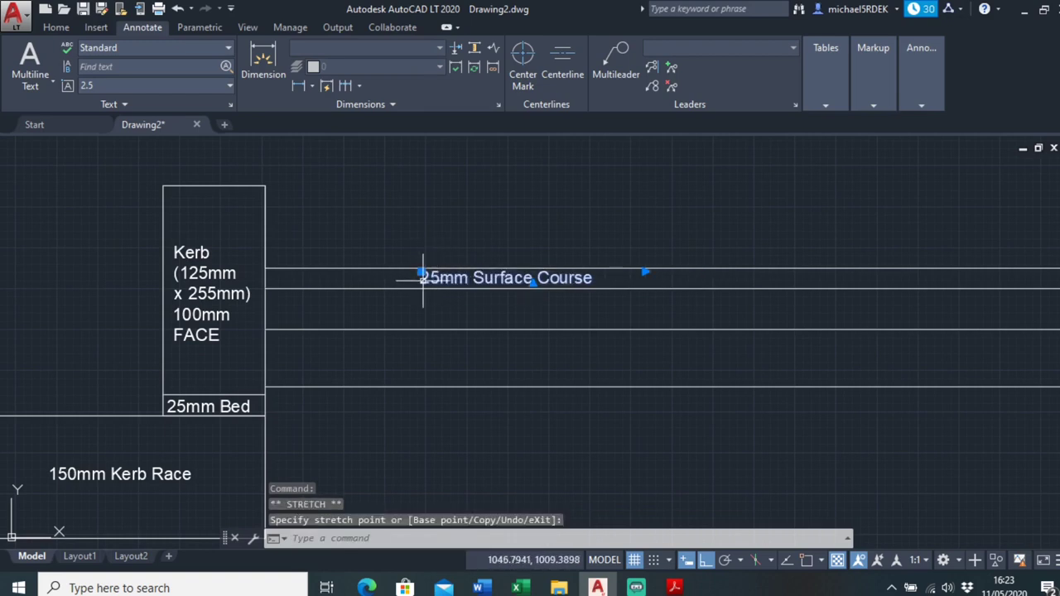
key("ctrl+c")
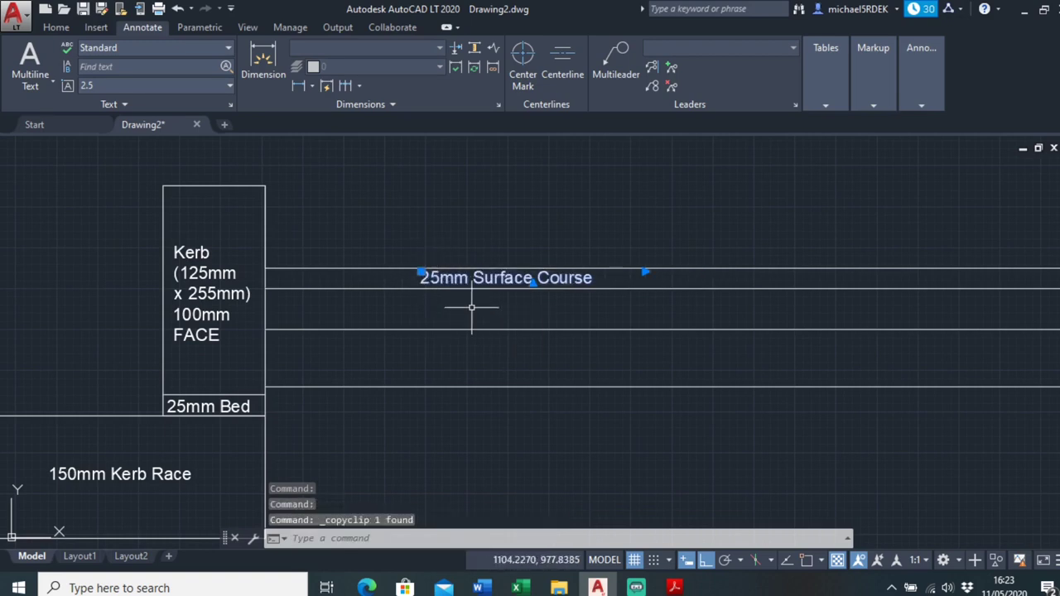
Copy the label into the second, third and sub-base road layers.
left_click(56, 27)
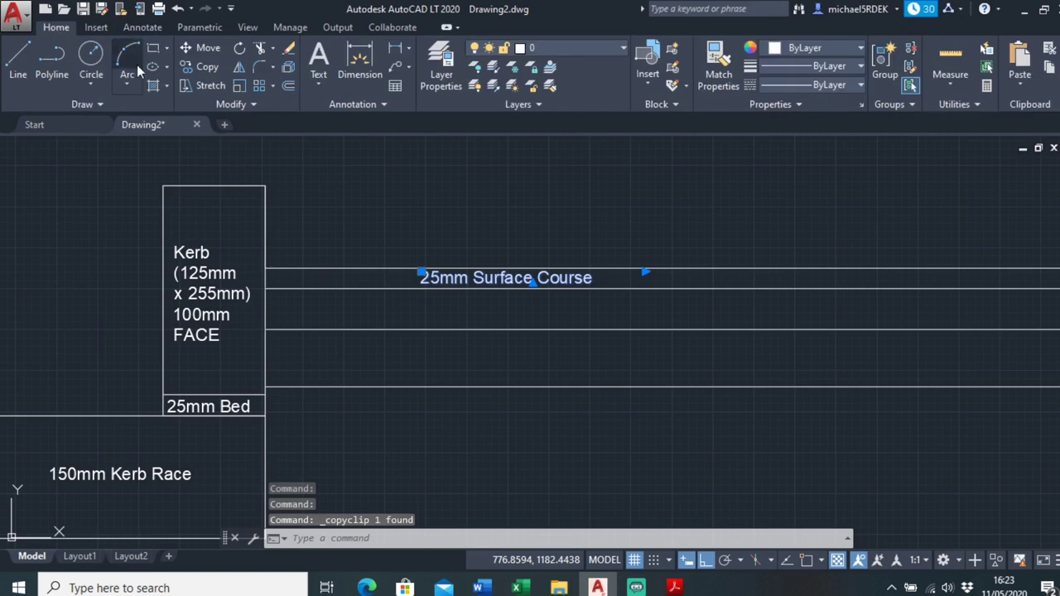
left_click(201, 67)
left_click(401, 229)
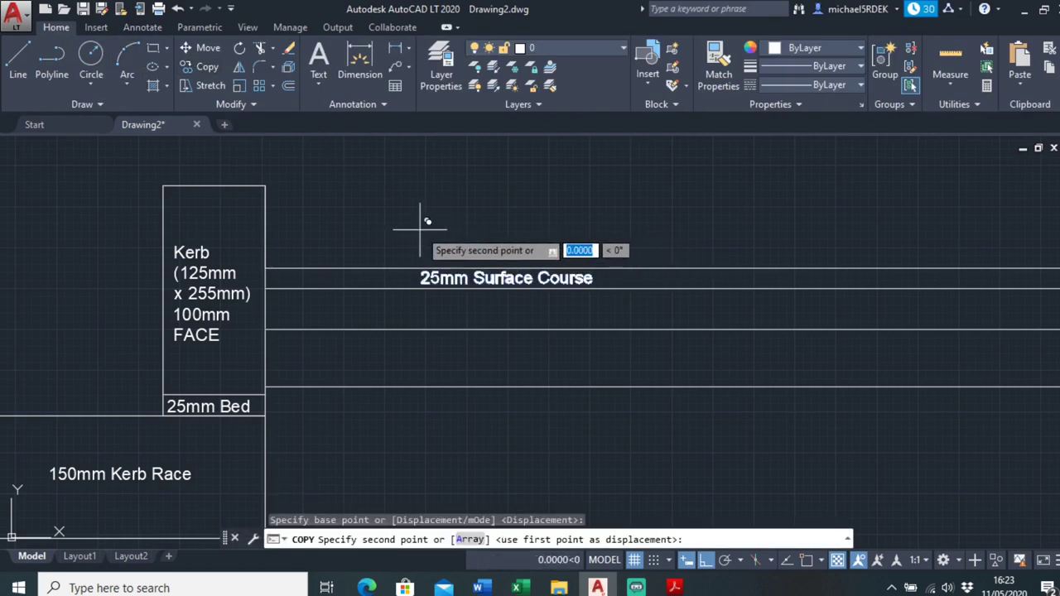
left_click(421, 255)
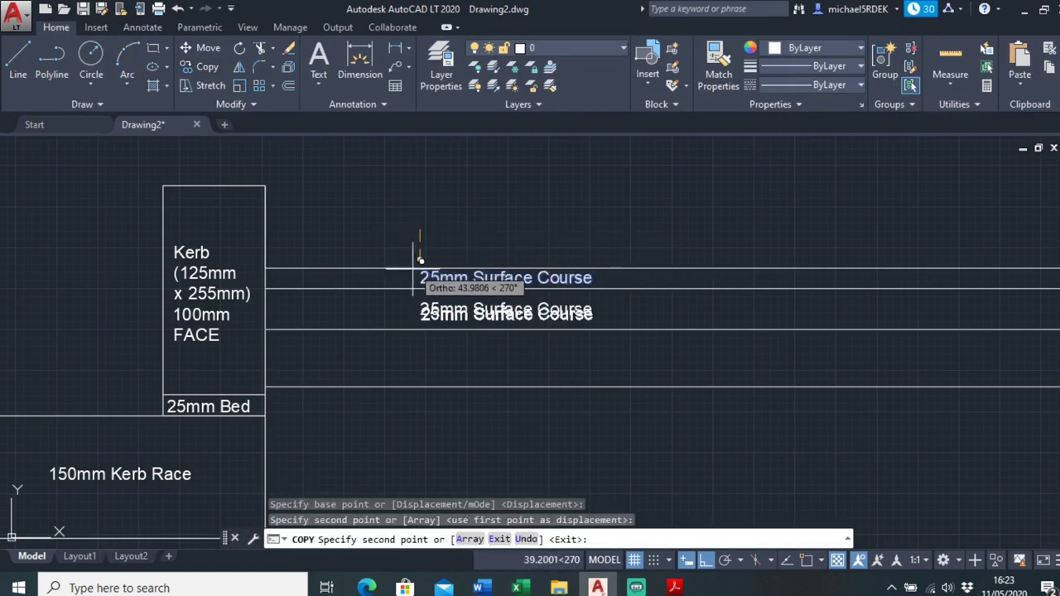
left_click(419, 297)
middle_click_drag(419, 348, 438, 291)
left_click(424, 324)
key("Escape")
Retype the copies as '50mm Binder Course' and '70mm Base Course'.
double_click(430, 248)
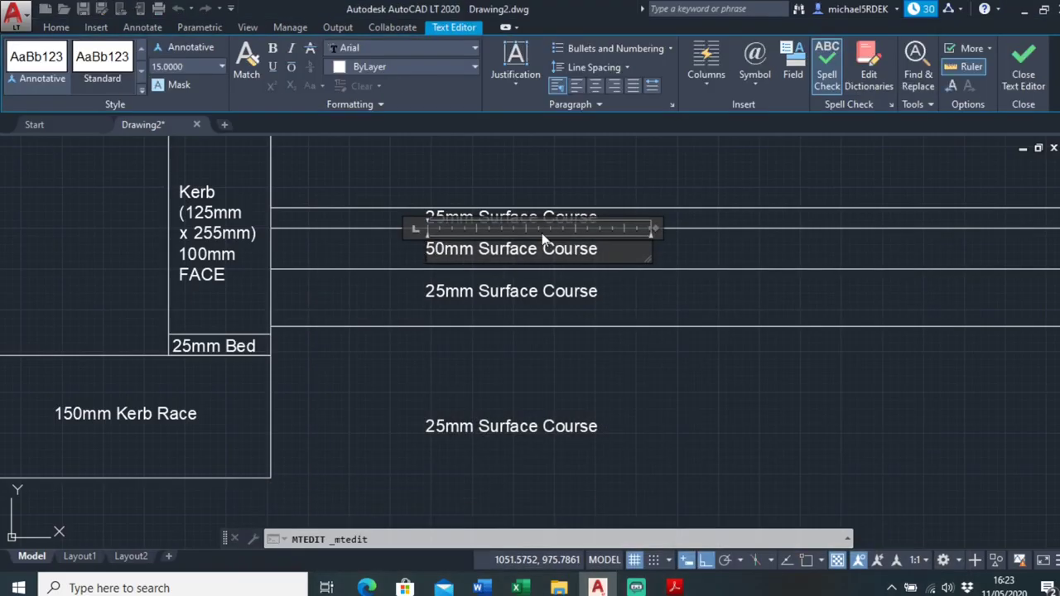
key("BackSpace")
key("BackSpace")
key("BackSpace")
key("BackSpace")
key("BackSpace")
key("BackSpace")
key("BackSpace")
type("Binder")
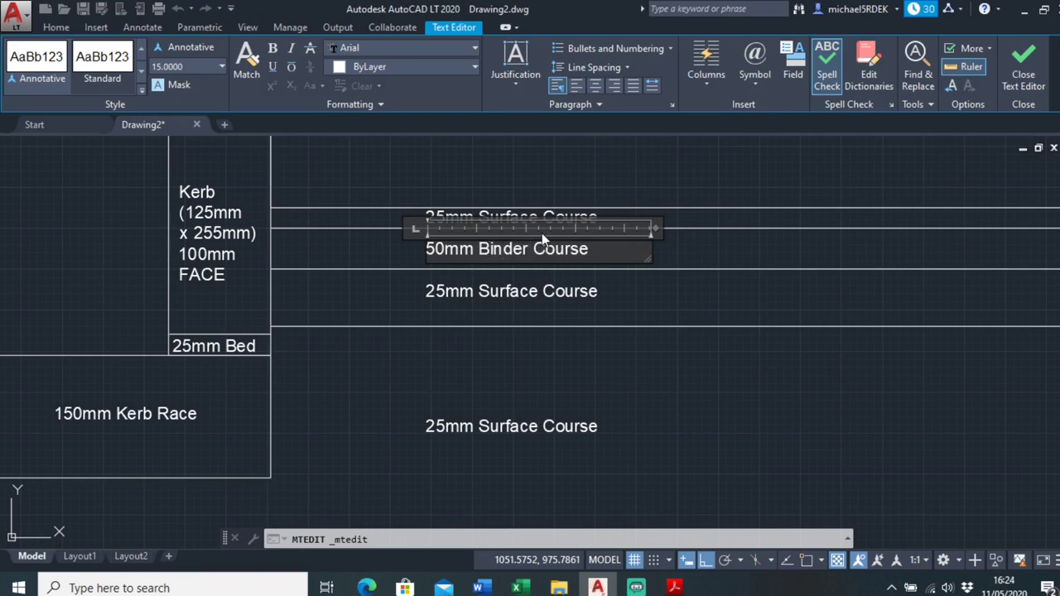
left_click(439, 299)
double_click(438, 294)
key("BackSpace")
key("BackSpace")
type("70")
double_click(481, 297)
type("Ba")
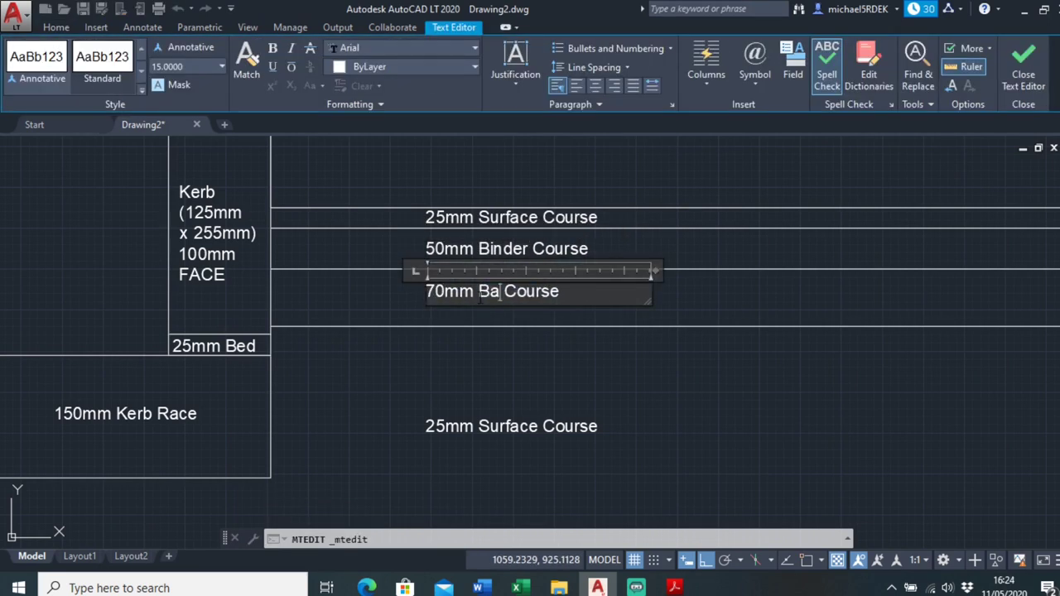
type("se")
left_click(450, 339)
Change the bottom label to '390mm Subbase Type 1' and view the whole section.
double_click(439, 427)
key("BackSpace")
key("BackSpace")
type("390")
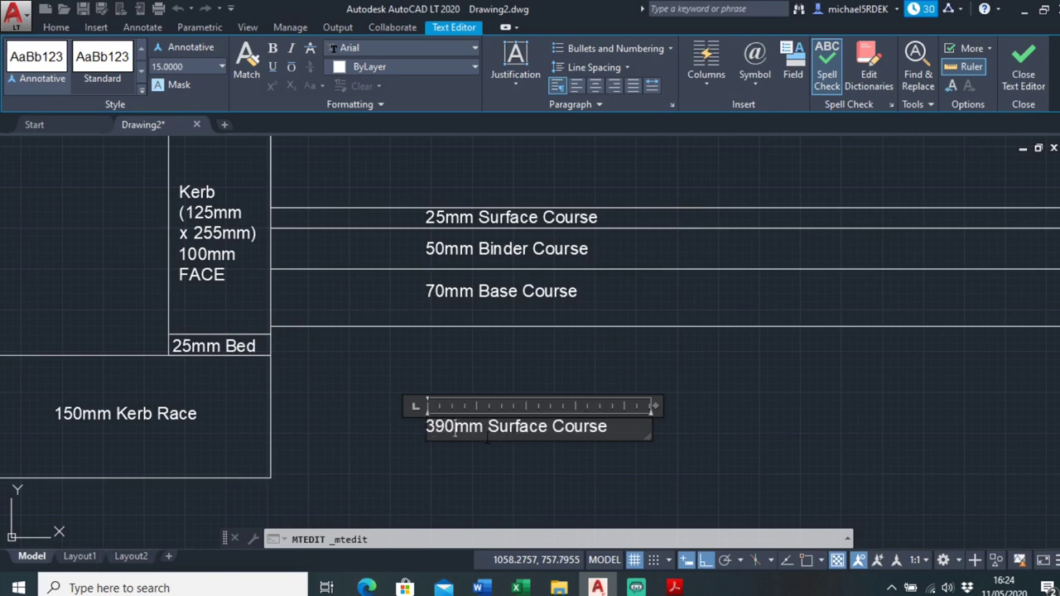
left_click_drag(608, 427, 501, 428)
type("ubbase Type 1")
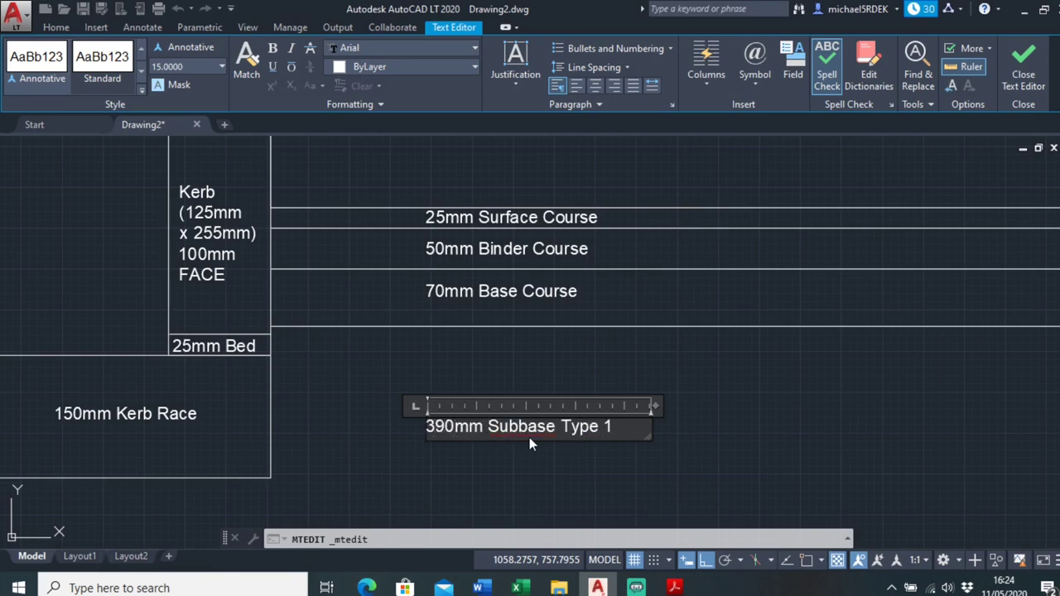
left_click(610, 276)
scroll(610, 277, "down", 5)
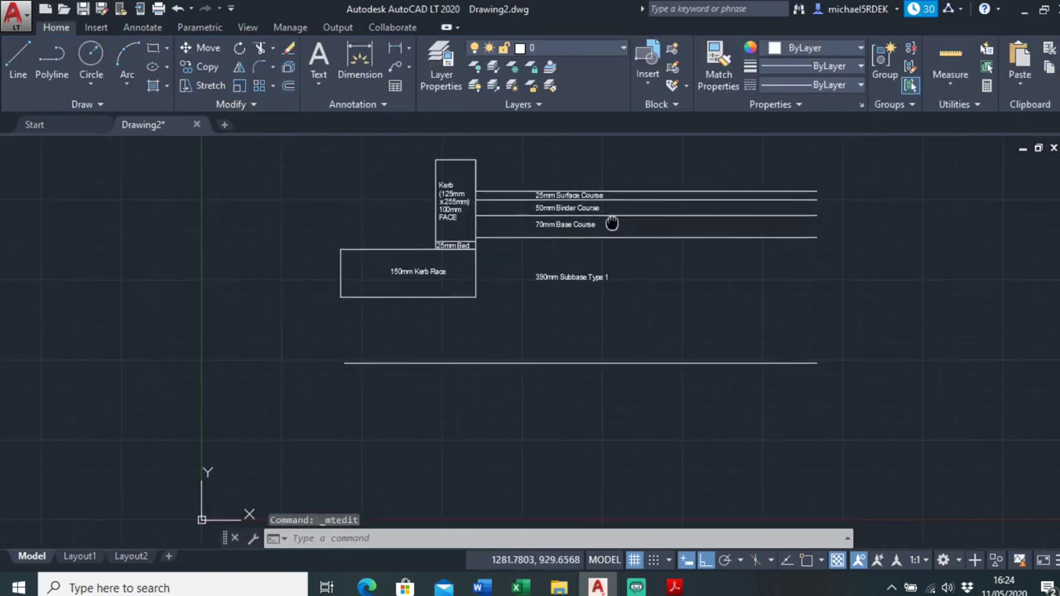
middle_click_drag(613, 217, 575, 253)
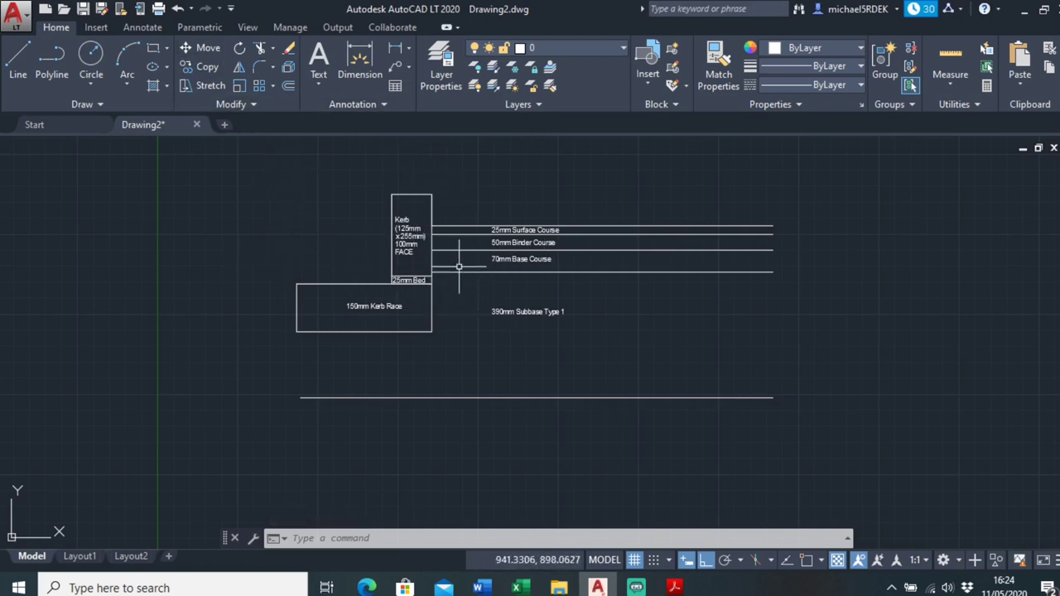
Add a layer named NEW, give it red colour, and set it current.
left_click(51, 62)
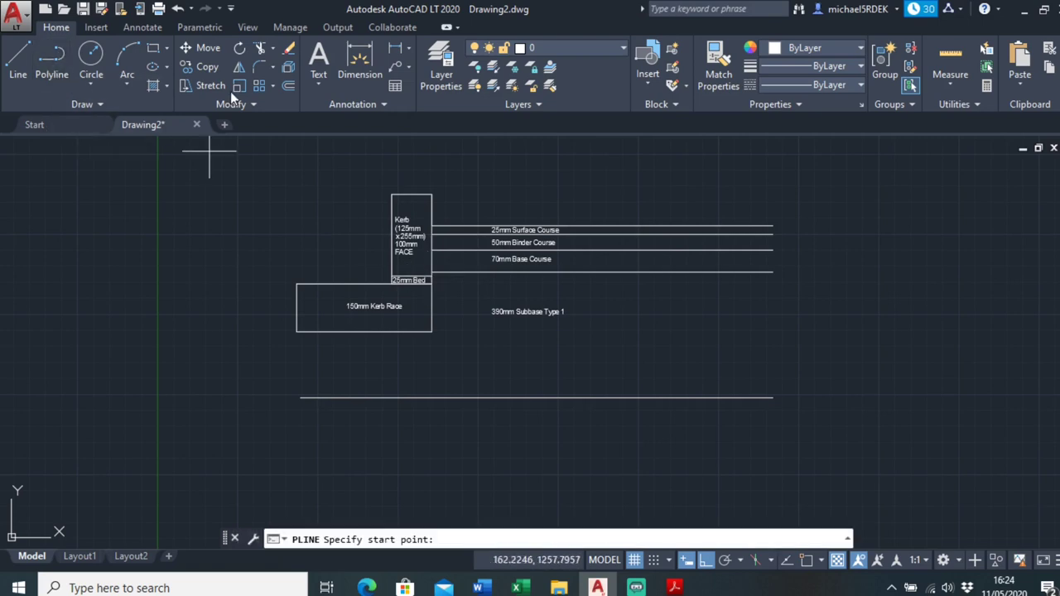
left_click(440, 60)
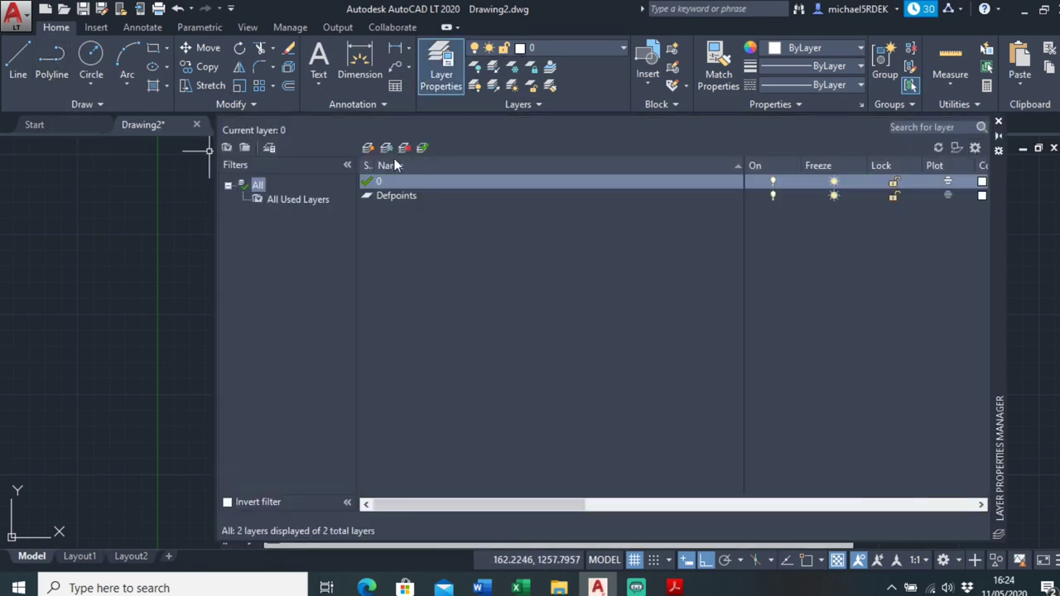
left_click(367, 148)
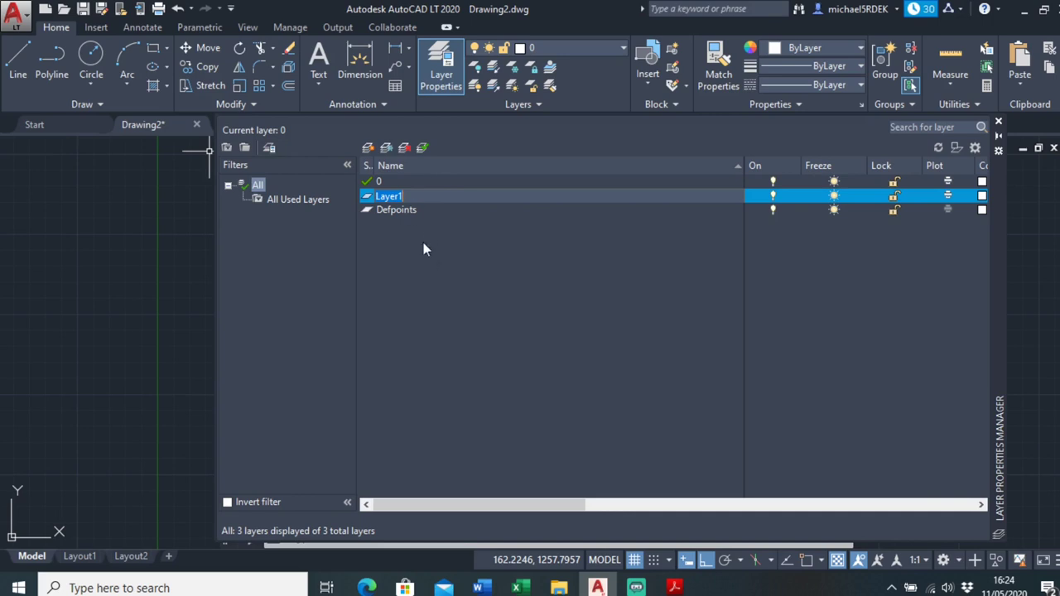
type("NEW")
left_click(981, 195)
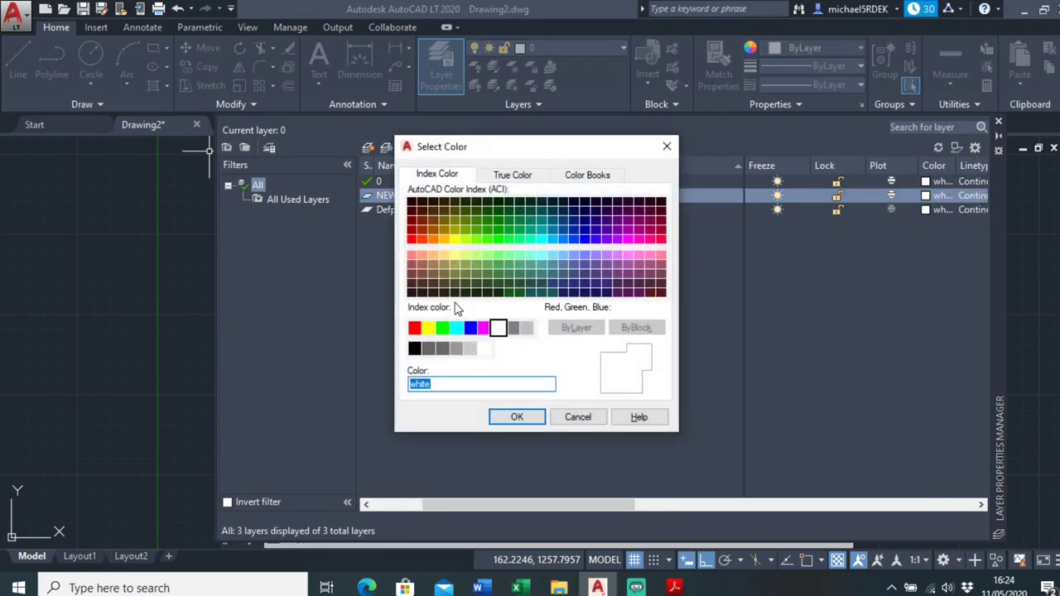
left_click(414, 329)
left_click(517, 416)
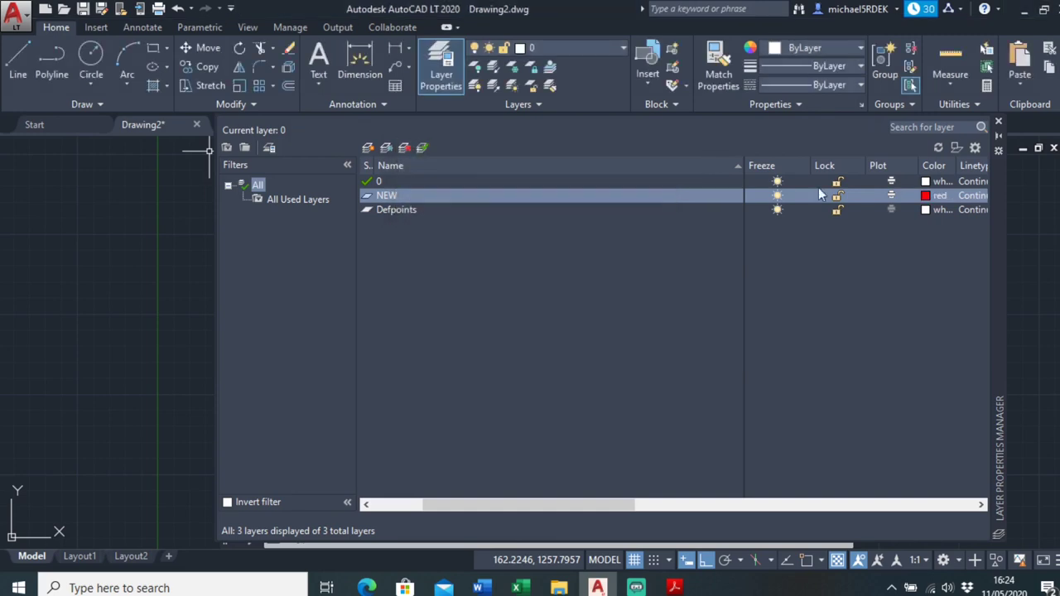
left_click(422, 147)
left_click(998, 121)
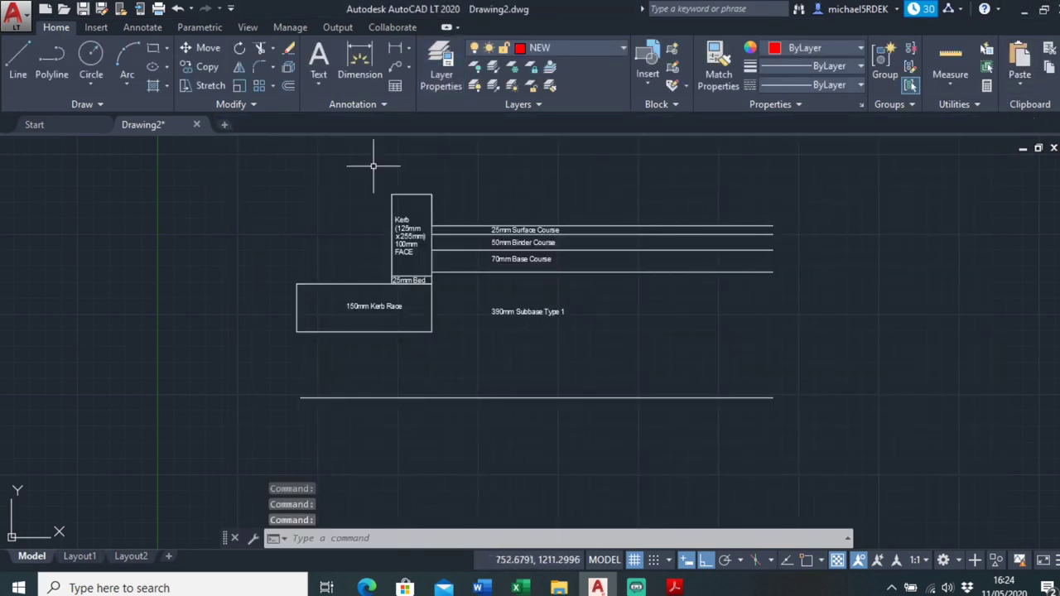
Draw a red horizontal line from the kerb race's bottom-right corner to beneath the road layers' right end.
left_click(17, 62)
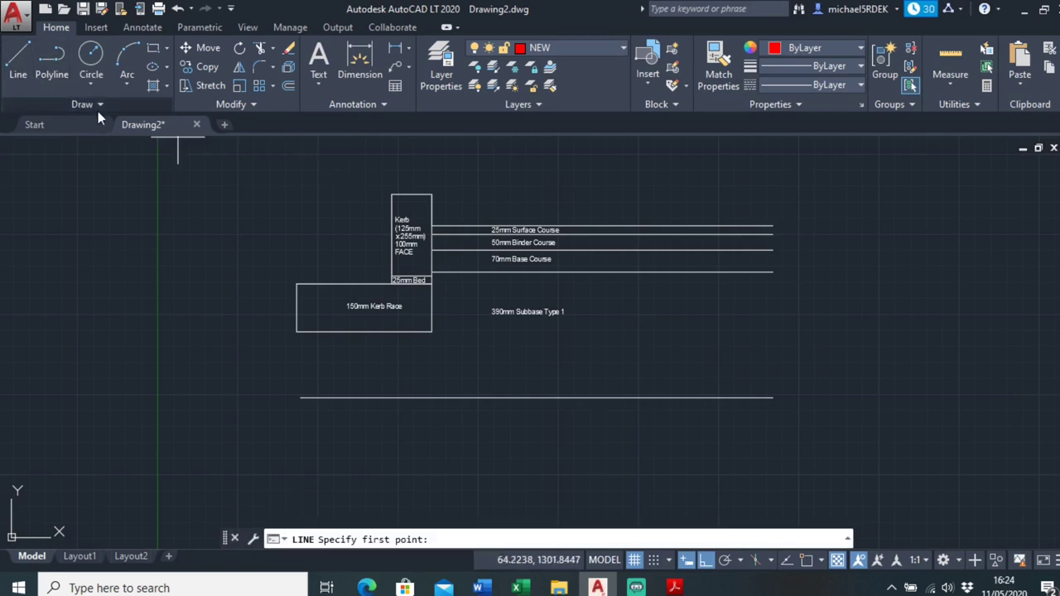
scroll(435, 339, "up", 2)
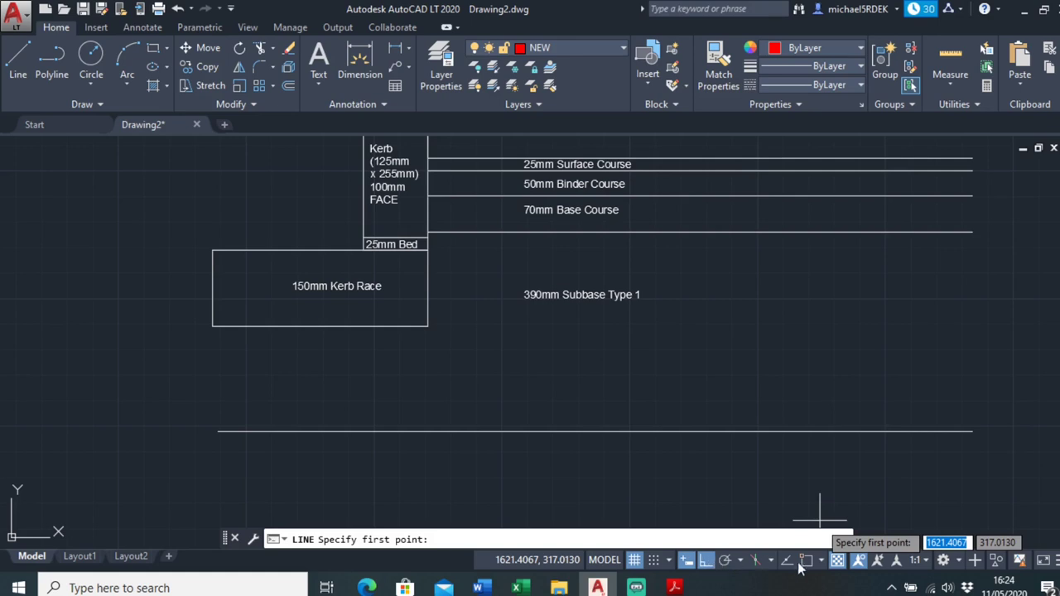
left_click(427, 325)
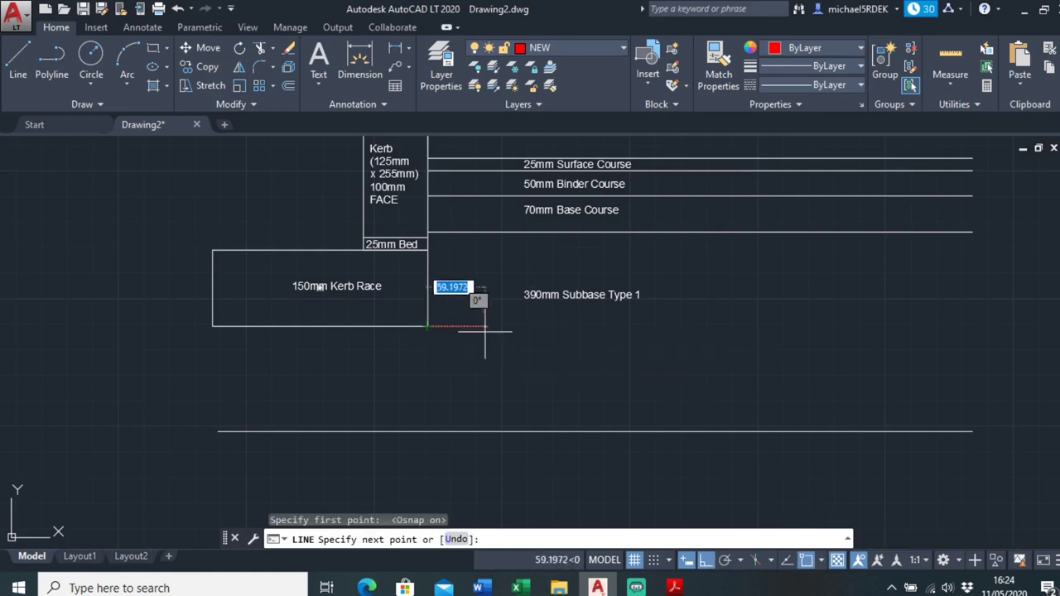
middle_click_drag(848, 334, 610, 340)
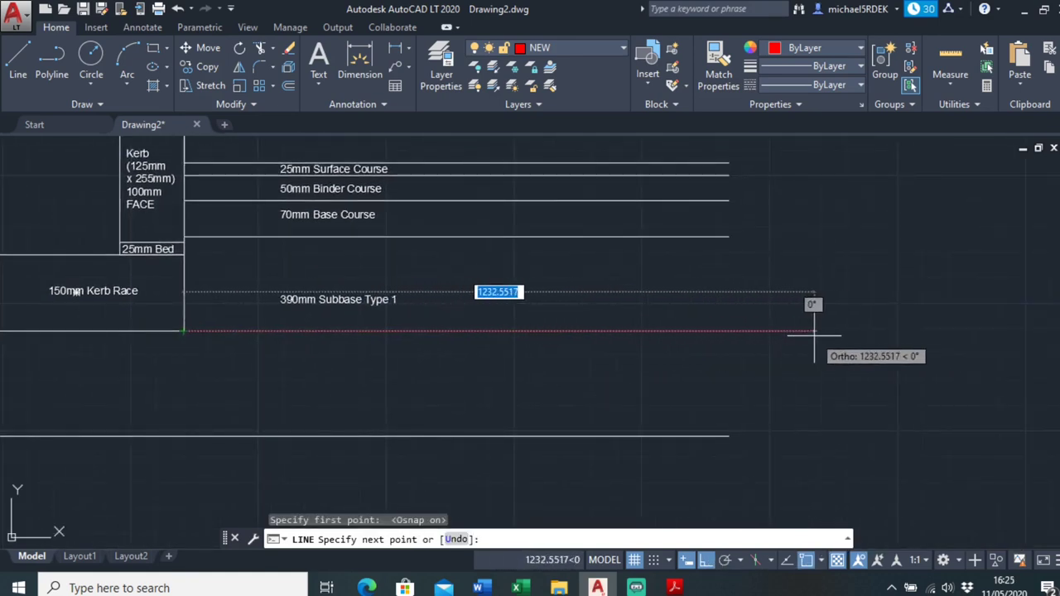
left_click(734, 330)
right_click(793, 323)
left_click(811, 331)
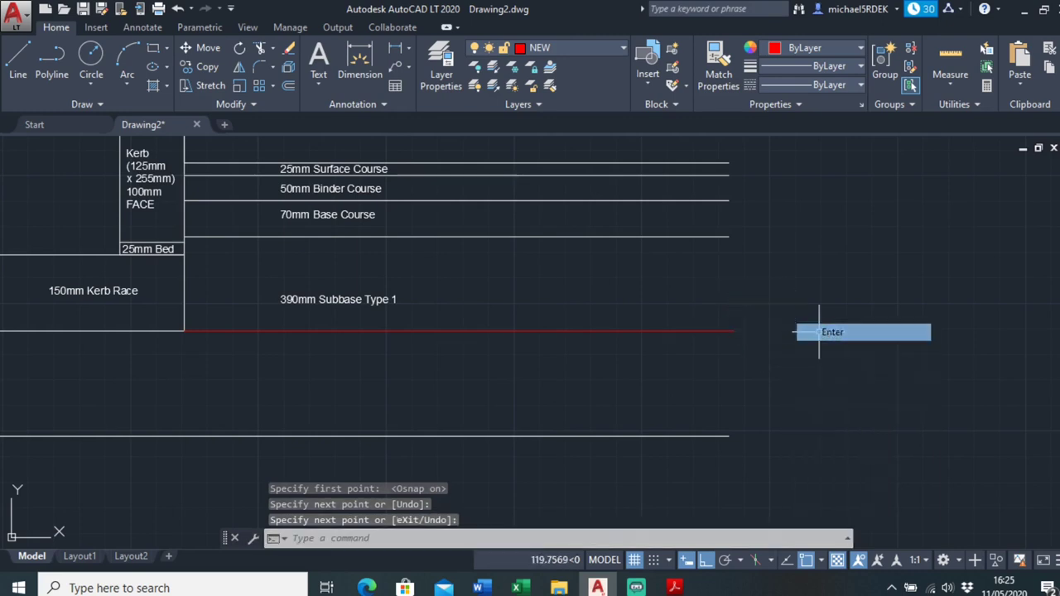
Reframe the kerb and road labels and select the new red line.
middle_click_drag(309, 366, 497, 300)
scroll(497, 300, "down", 3)
scroll(497, 300, "up", 3)
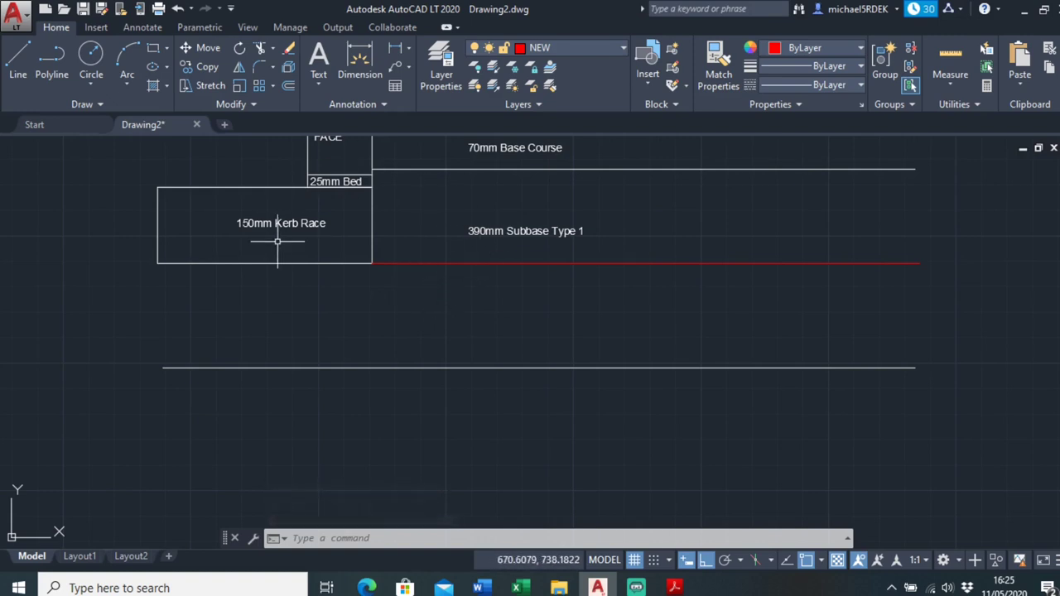
mouse_move(368, 243)
middle_mouse_down()
mouse_move(296, 274)
mouse_move(235, 322)
middle_mouse_up()
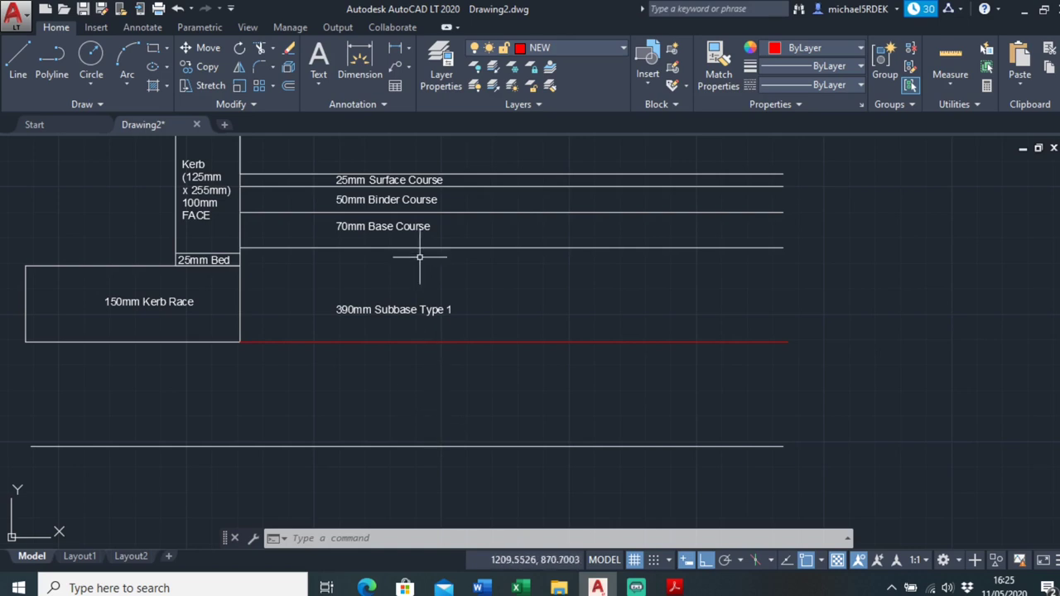
scroll(471, 339, "down", 2)
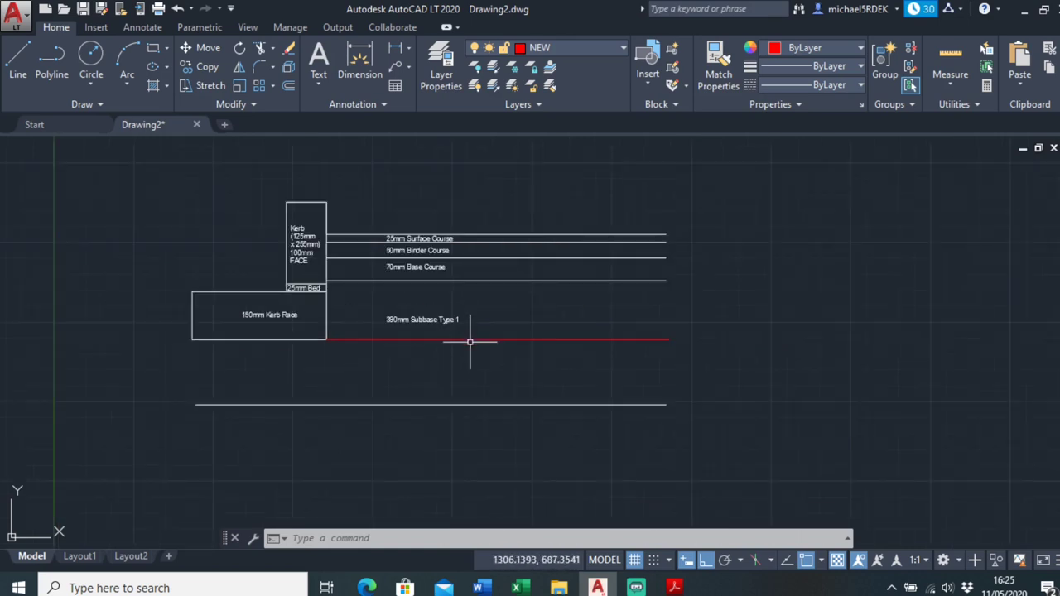
left_click(465, 333)
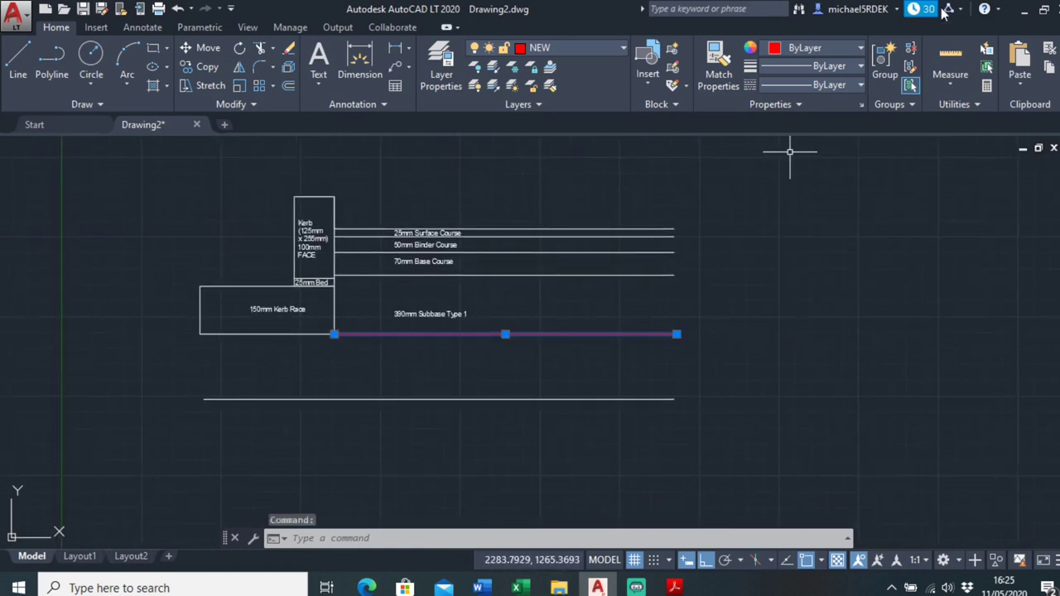
Load the ACAD_ISO02W100 linetype and apply it so the red line is dashed.
left_click(792, 85)
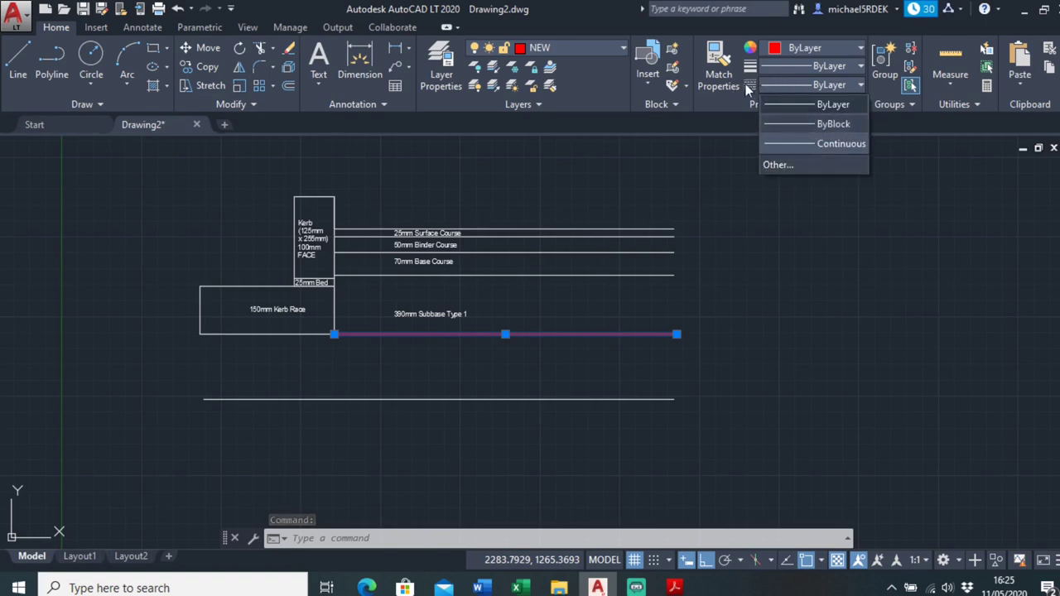
left_click(762, 84)
left_click(812, 85)
left_click(798, 166)
left_click(478, 277)
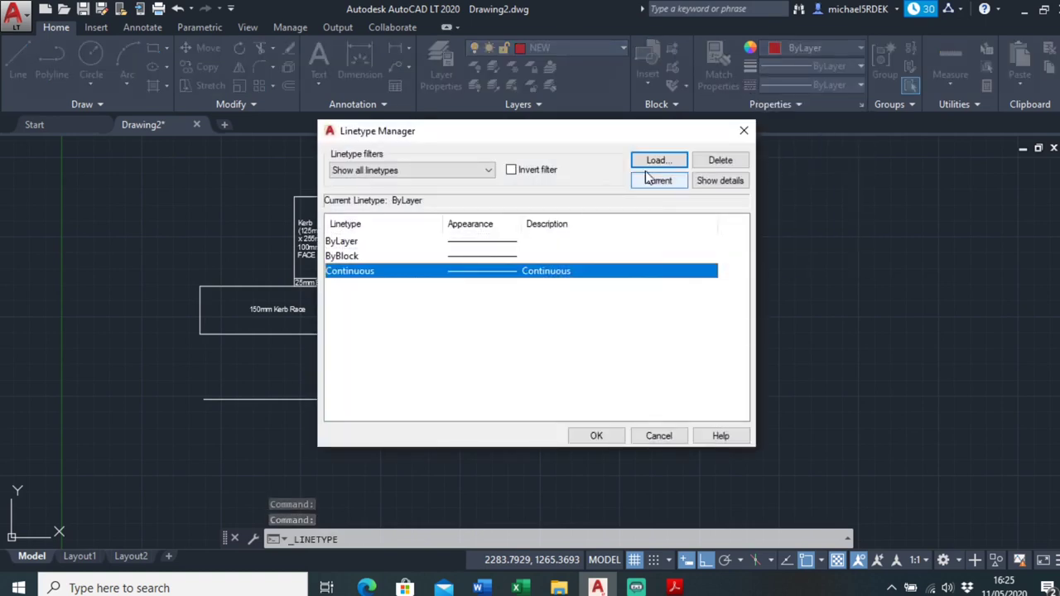
left_click(653, 161)
left_click(466, 390)
key("Escape")
scroll(440, 314, "up", 5)
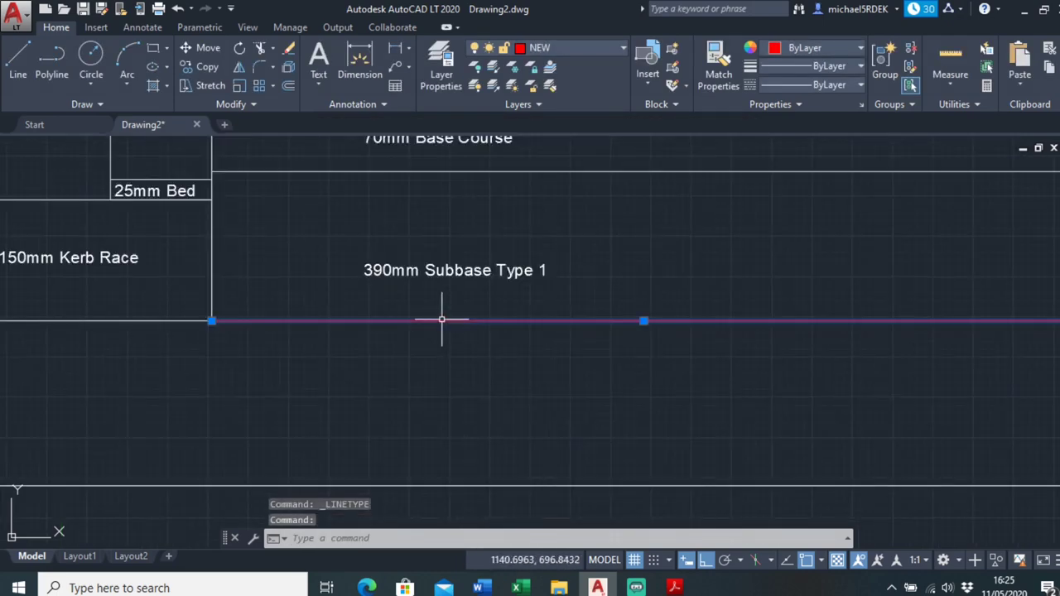
scroll(691, 303, "down", 5)
scroll(580, 306, "down", 3)
scroll(607, 309, "up", 3)
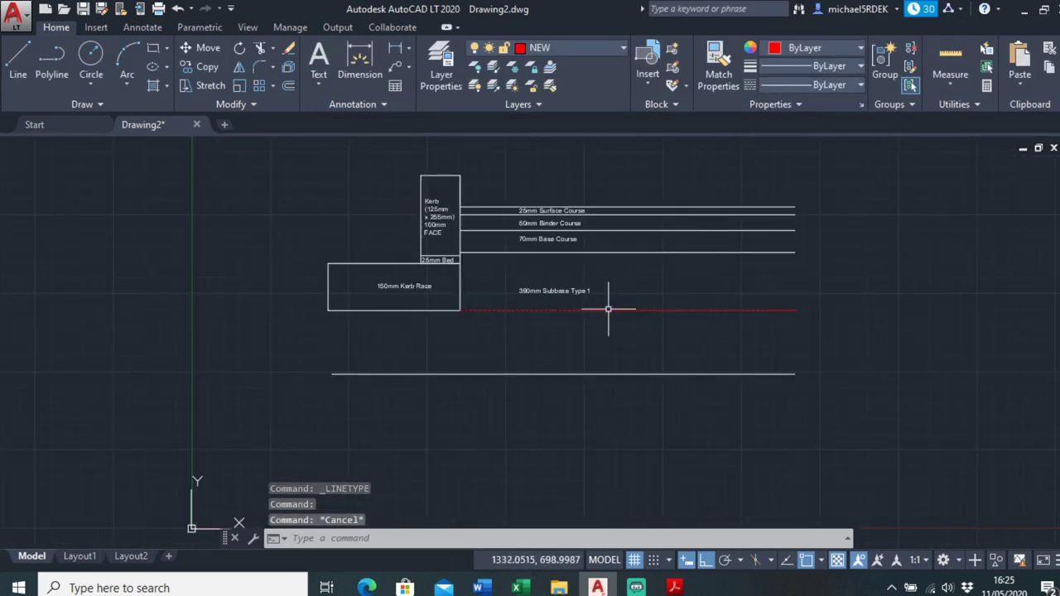
scroll(472, 296, "up", 3)
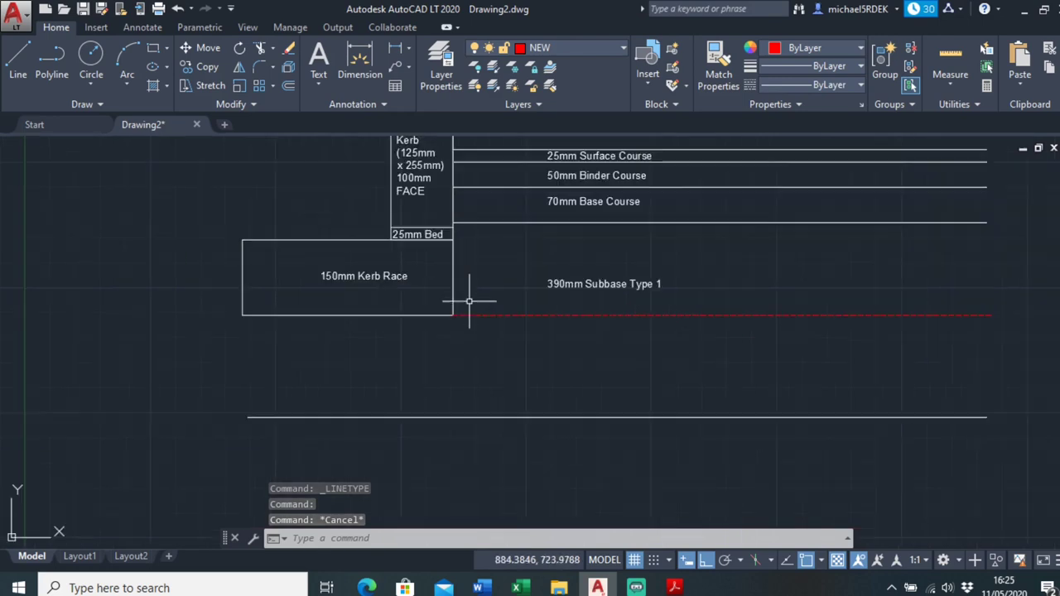
scroll(468, 302, "down", 3)
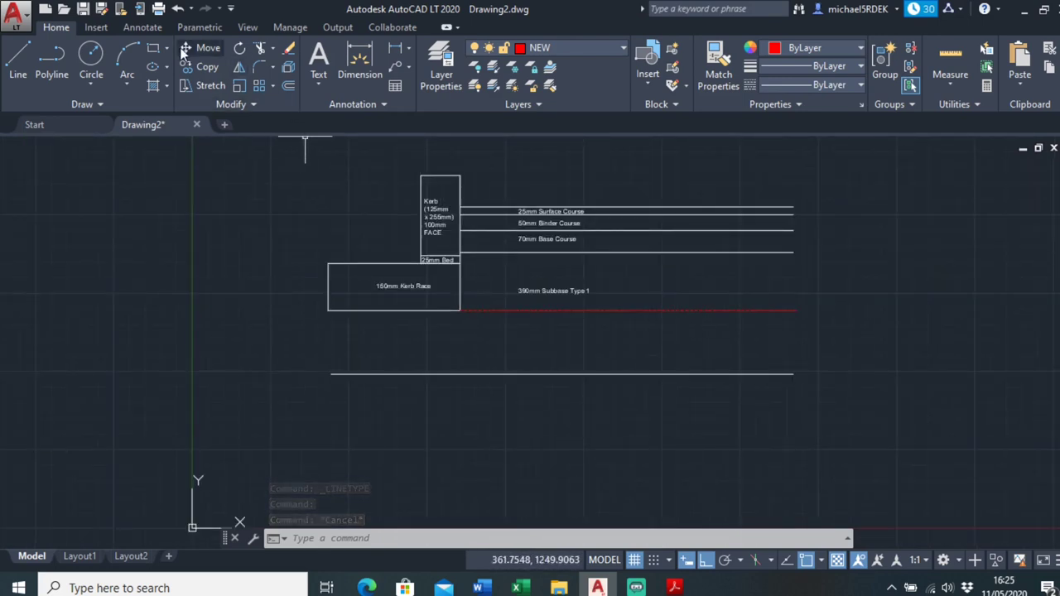
Make MAH ENGINEERING DIMS the current dimension style on the Annotate tab.
left_click(143, 26)
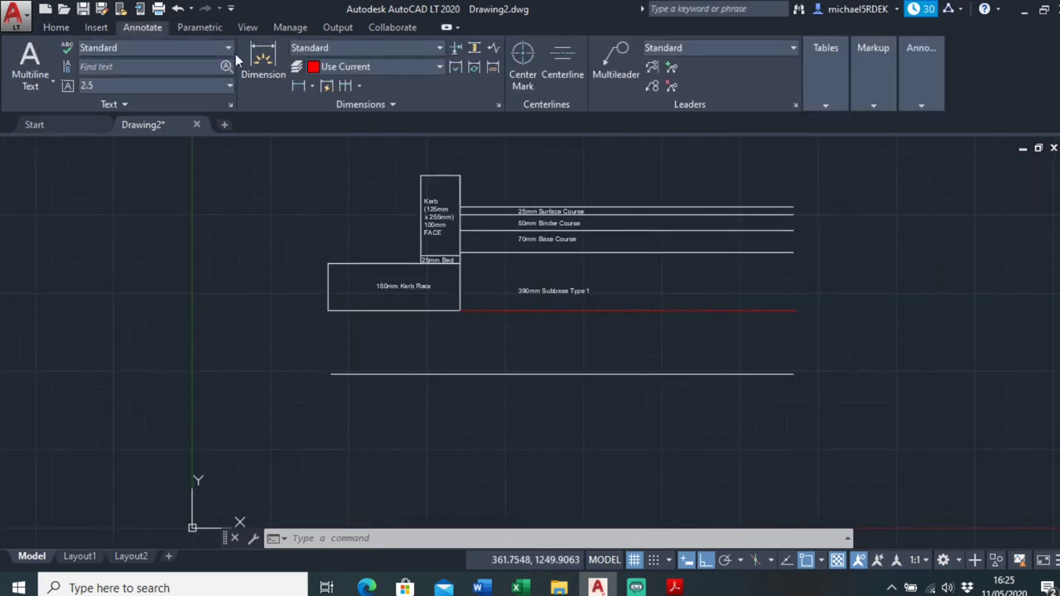
left_click(342, 49)
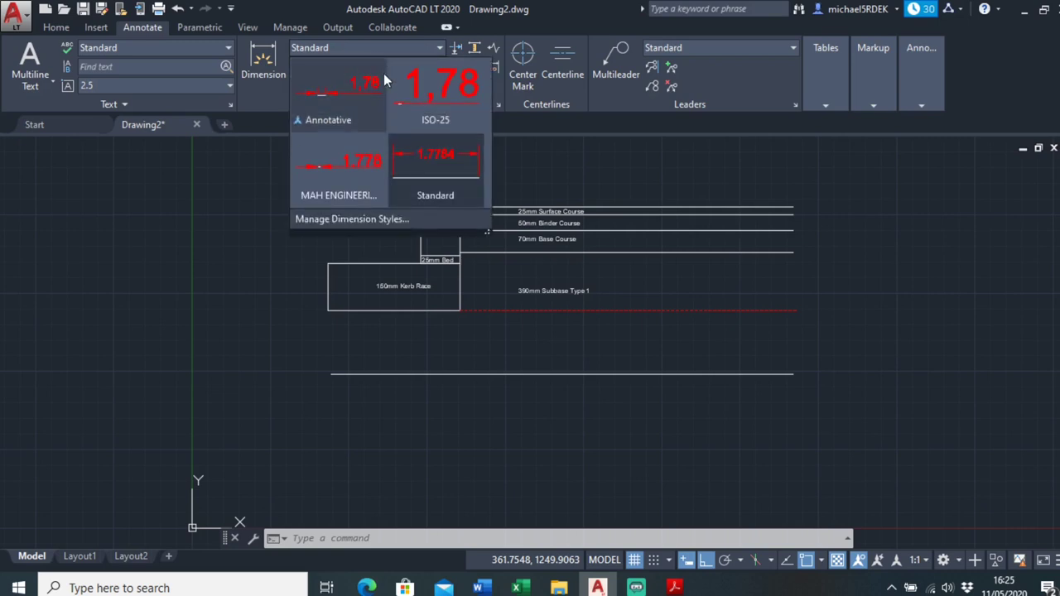
left_click(342, 173)
left_click(342, 49)
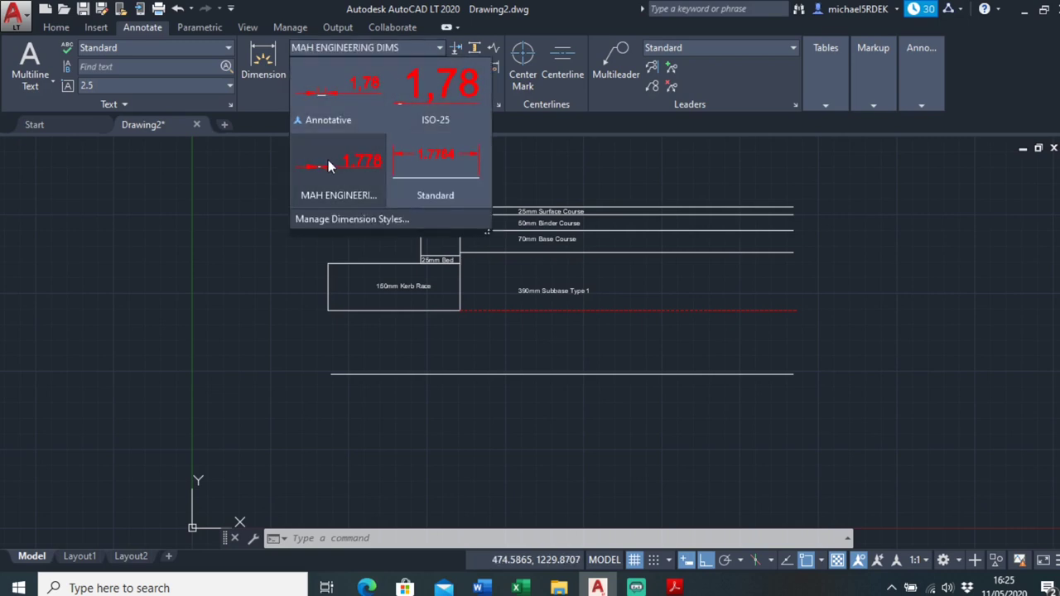
left_click(331, 184)
With Perpendicular snap on, dimension the full 330 depth from top line to subbase bottom.
left_click(263, 62)
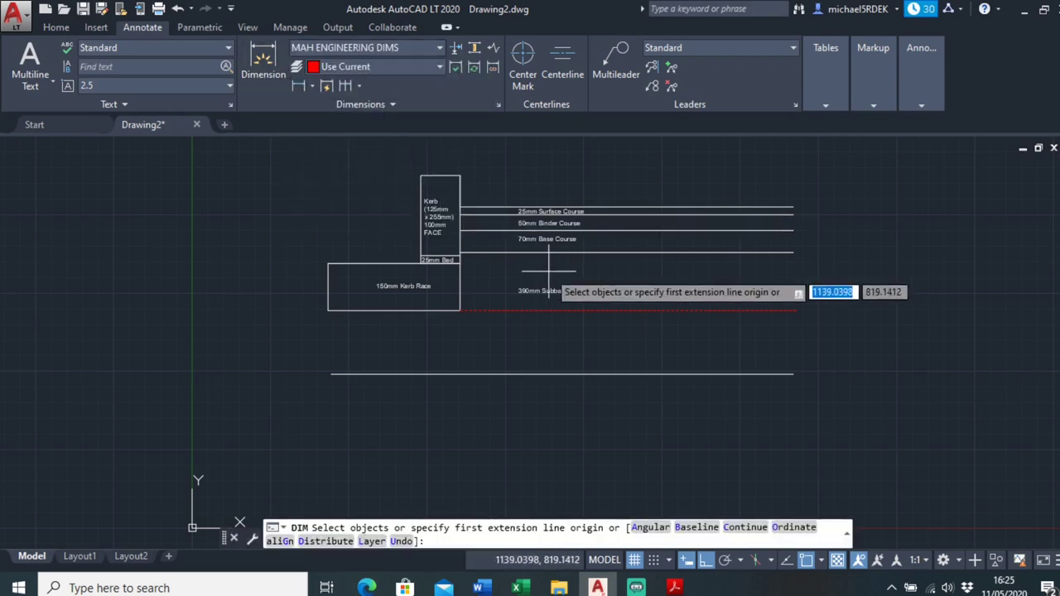
middle_click_drag(700, 283, 571, 281)
scroll(630, 281, "up", 2)
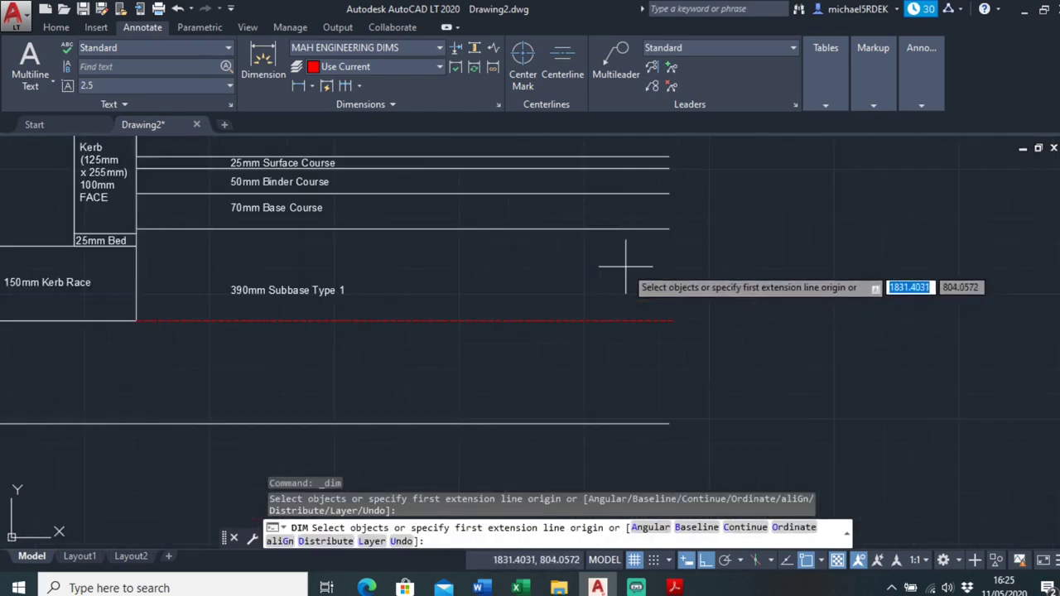
scroll(666, 178, "up", 2)
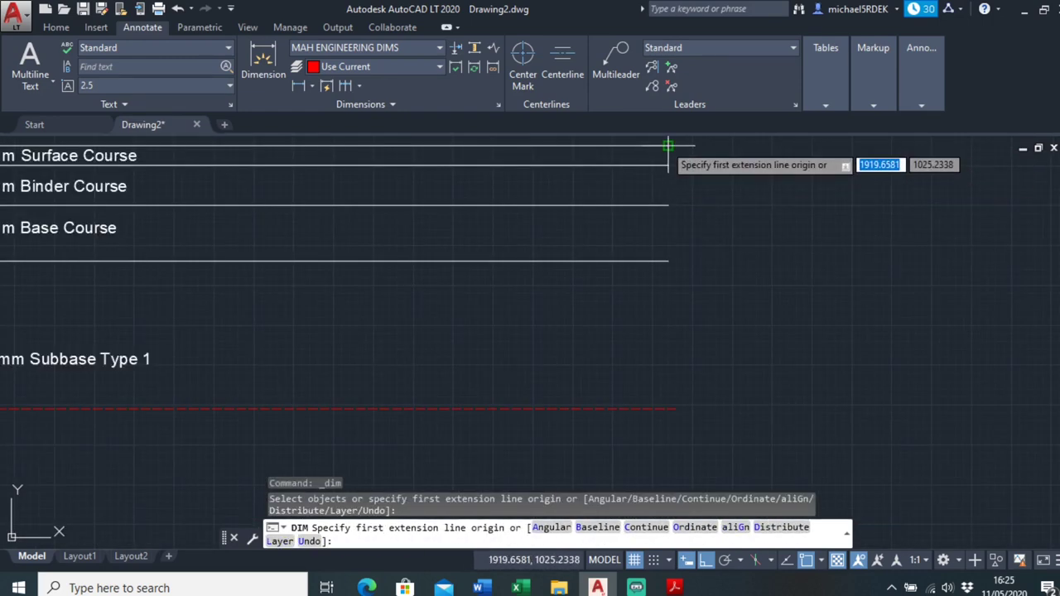
left_click(667, 146)
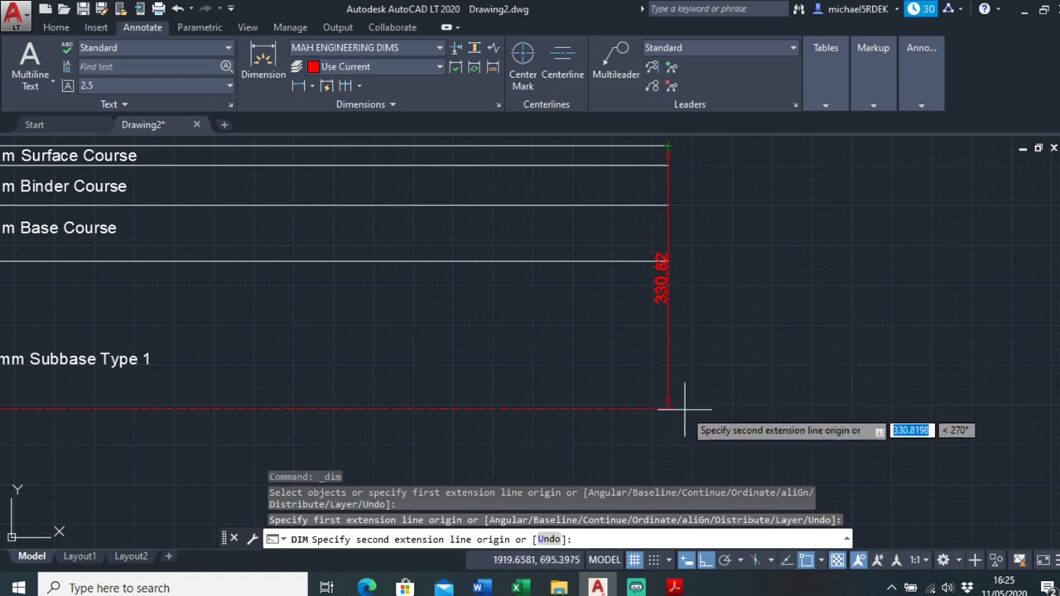
left_click(822, 562)
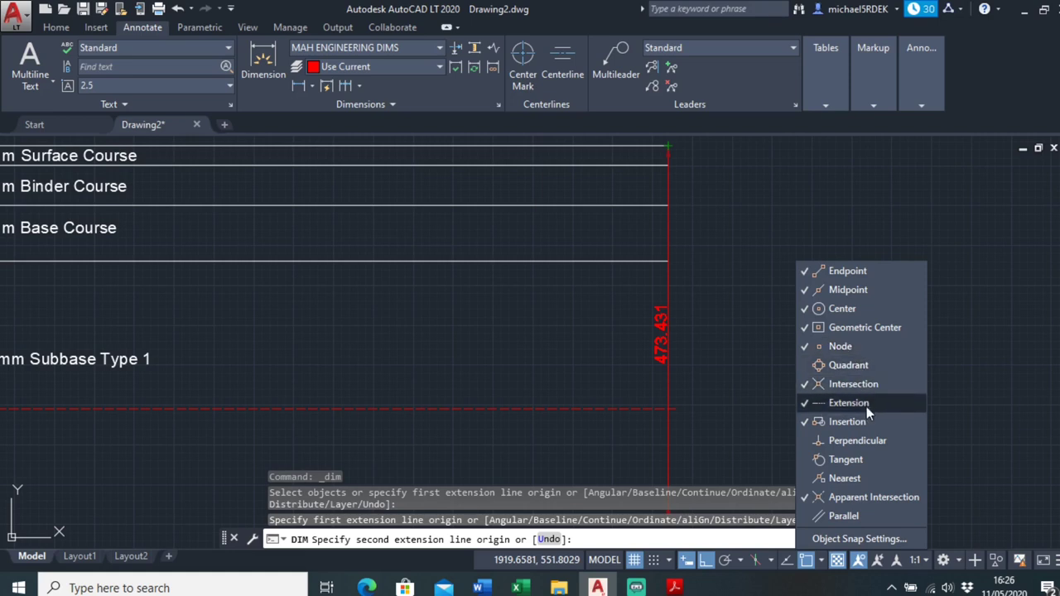
left_click(861, 439)
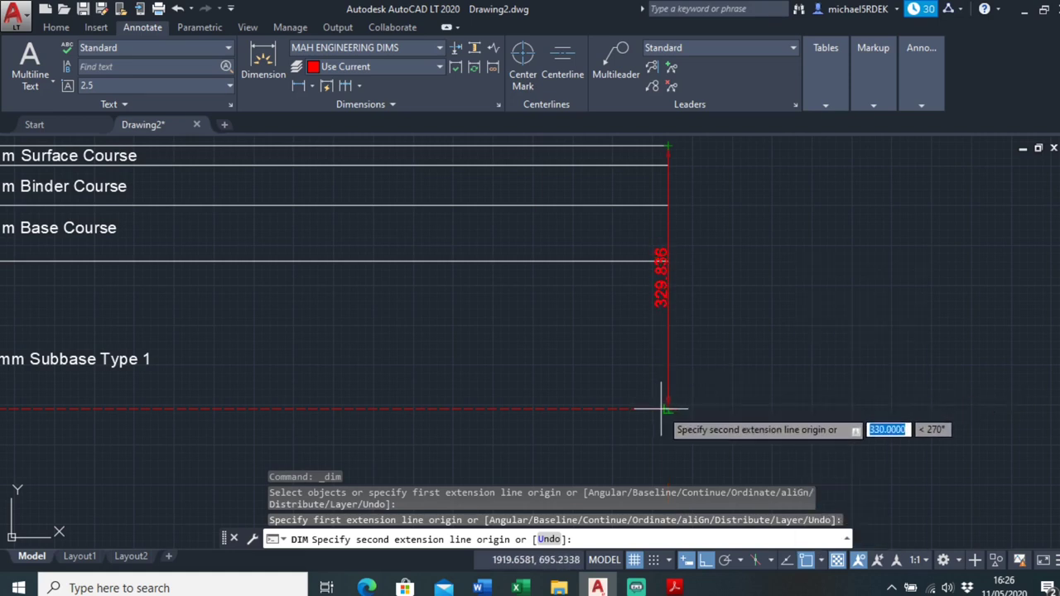
scroll(667, 408, "up", 2)
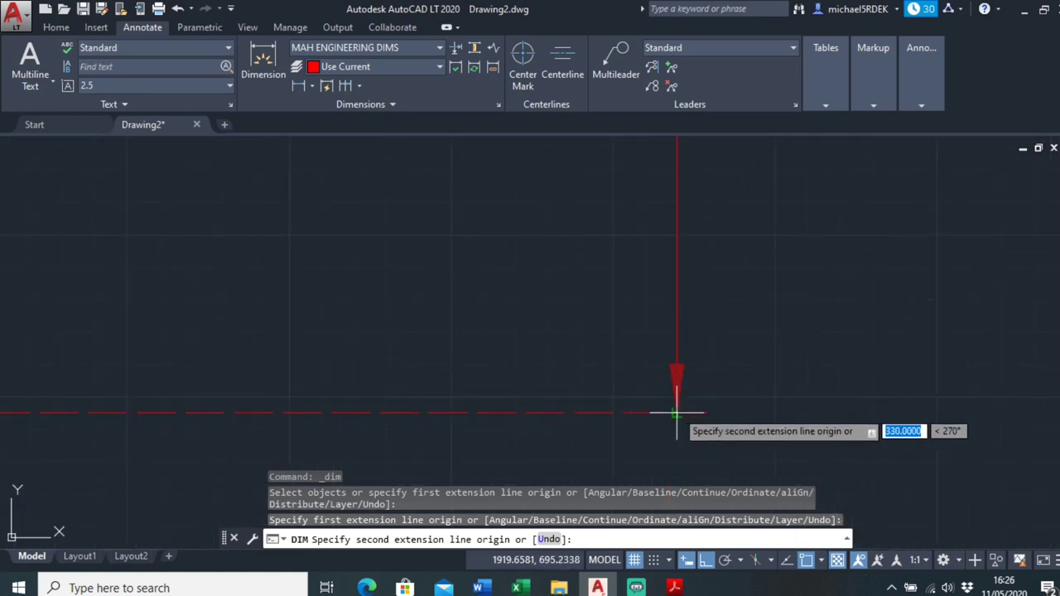
left_click(681, 414)
scroll(687, 355, "down", 3)
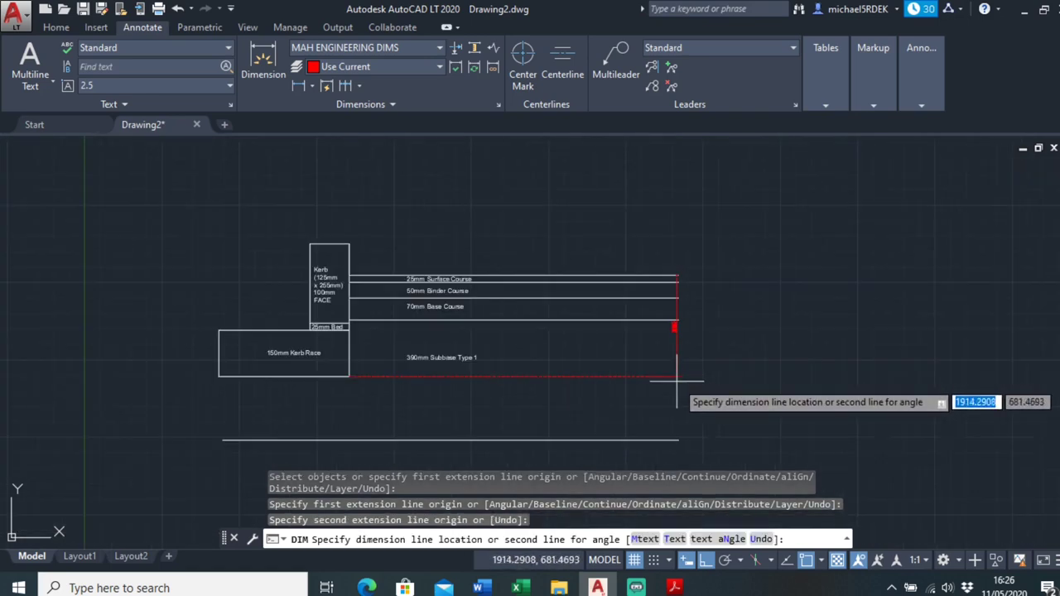
scroll(706, 378, "up", 2)
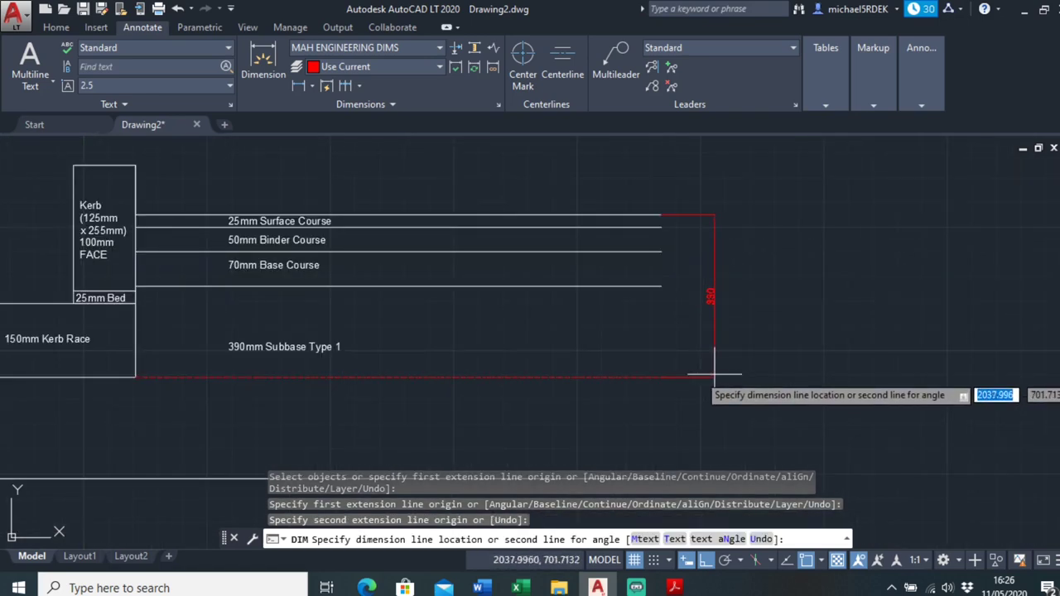
left_click(704, 373)
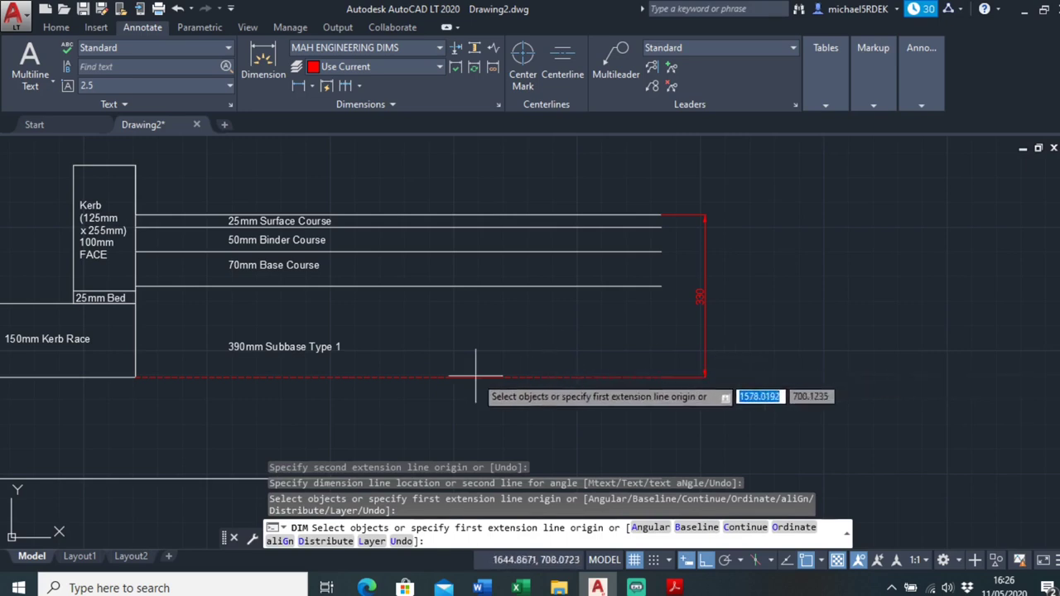
Add the 145 vertical dimension from the top surface to the base course bottom.
middle_click_drag(479, 369, 582, 359)
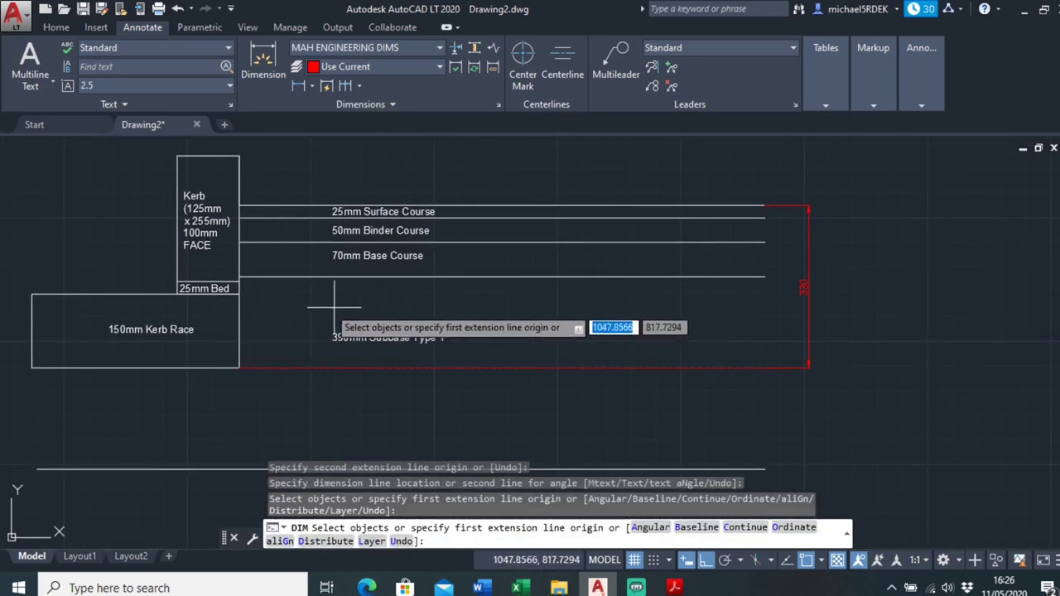
middle_click_drag(555, 312, 432, 318)
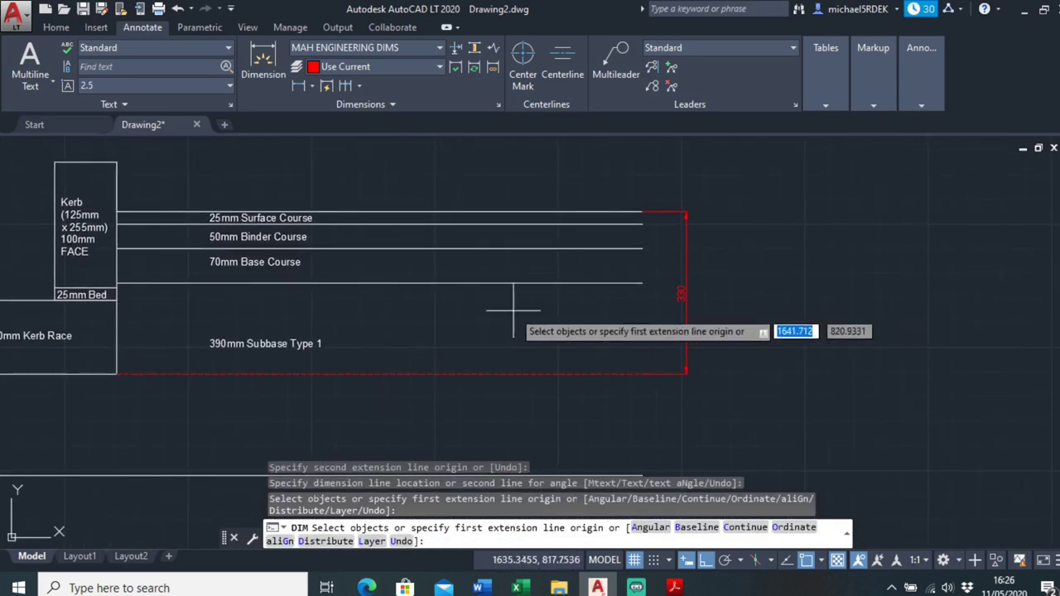
scroll(588, 223, "up", 5)
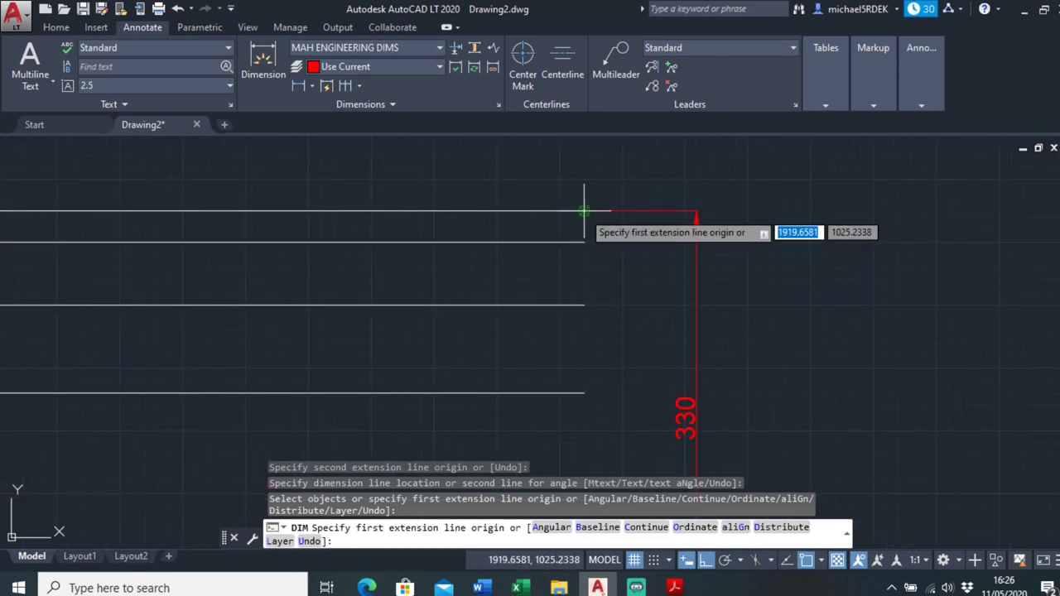
left_click(582, 212)
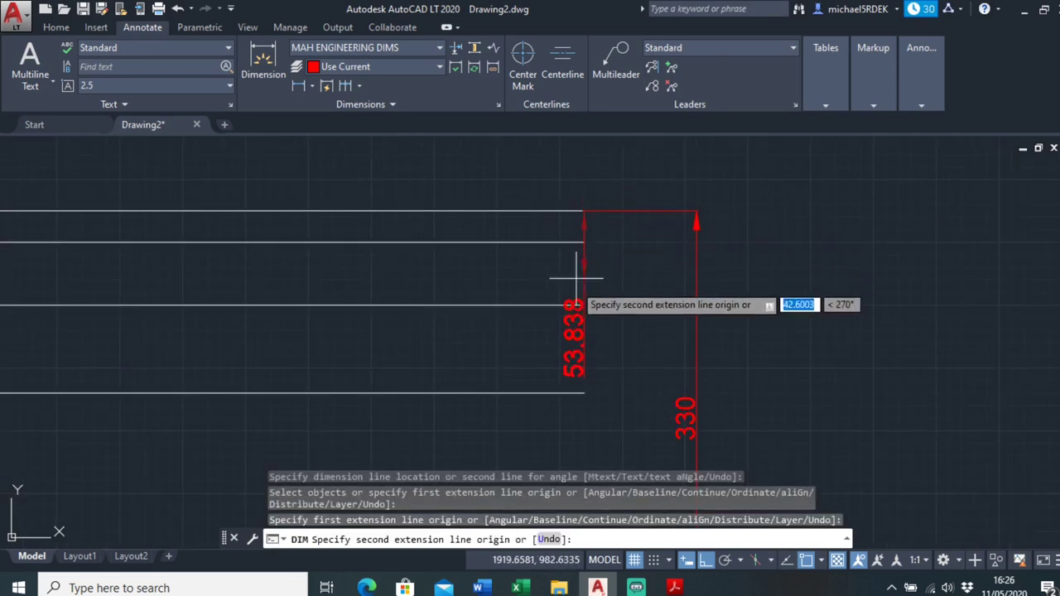
left_click(583, 393)
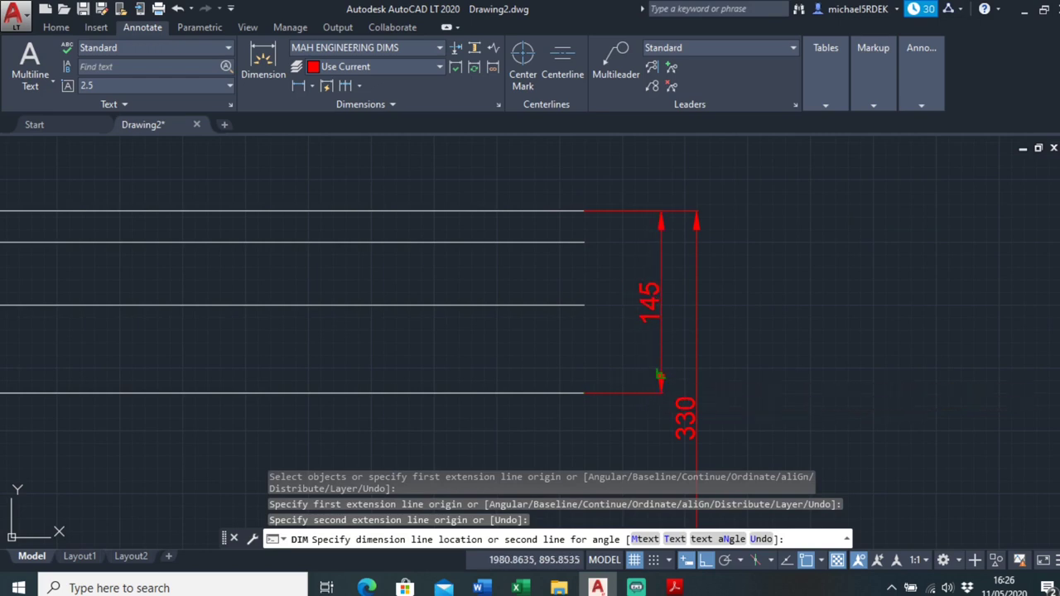
left_click(662, 373)
scroll(653, 380, "down", 3)
middle_click_drag(653, 380, 638, 289)
Drag the 330 and 145 dimension lines further right of the road layers.
key("Escape")
left_click(649, 302)
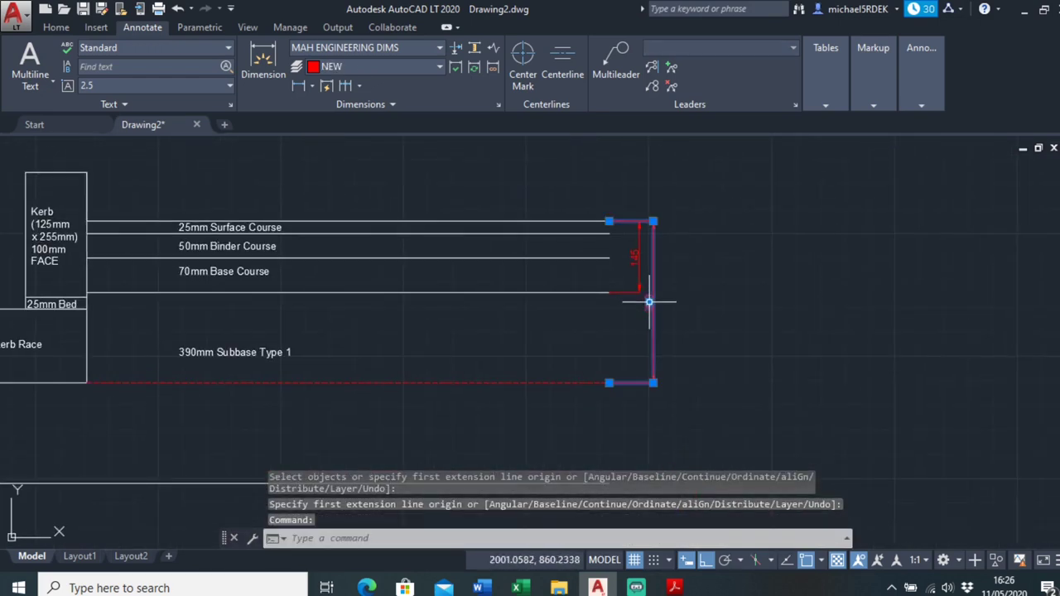
left_click(649, 302)
left_click(690, 301)
key("Escape")
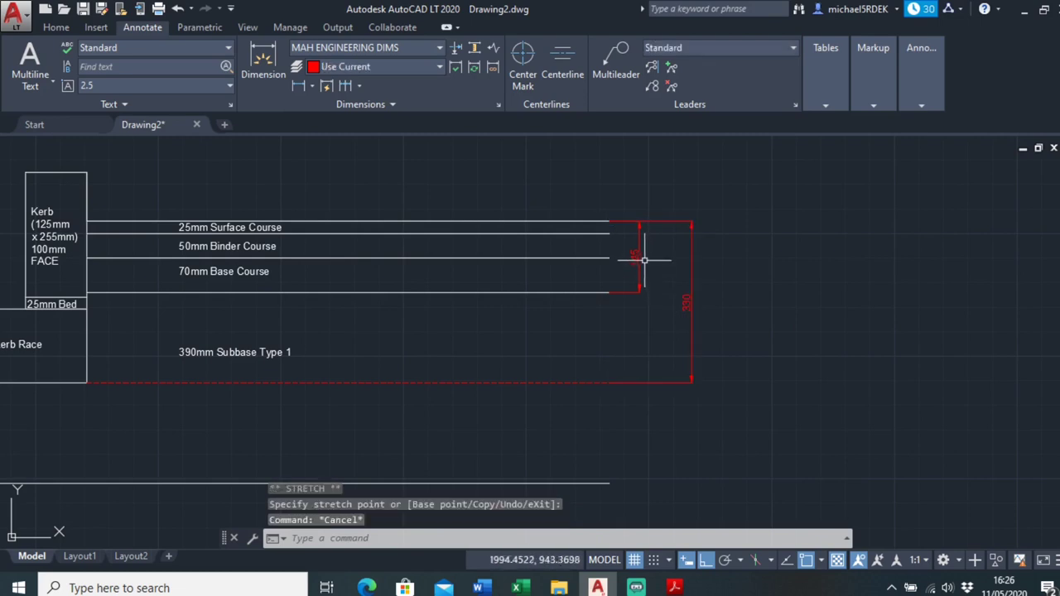
left_click(649, 249)
left_click(635, 257)
left_click(636, 257)
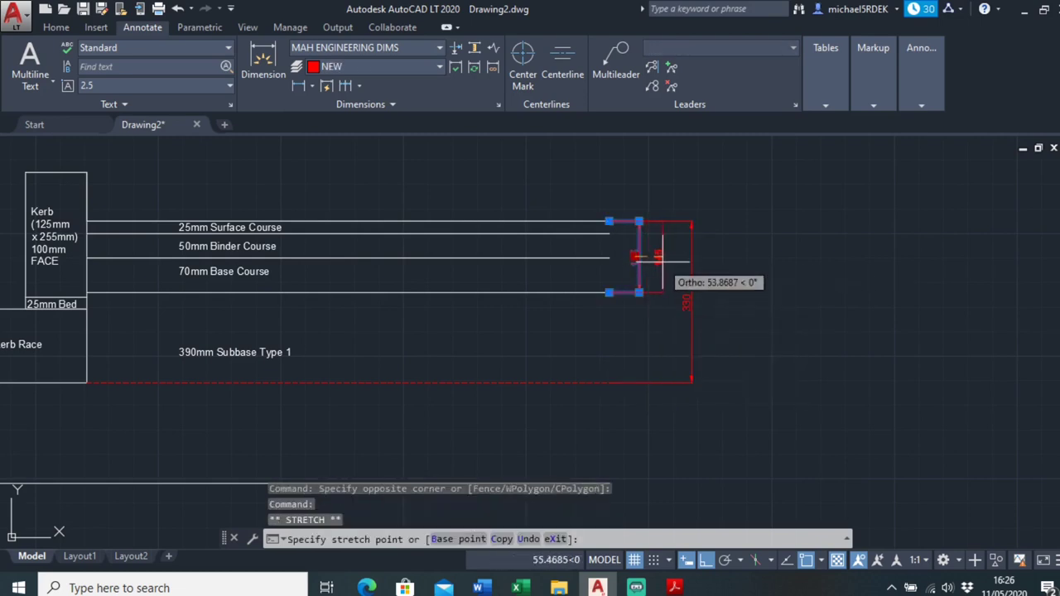
left_click(665, 269)
key("Escape")
Inspect the line under the base course and the layer list, leaving both unchanged.
scroll(481, 299, "down", 4)
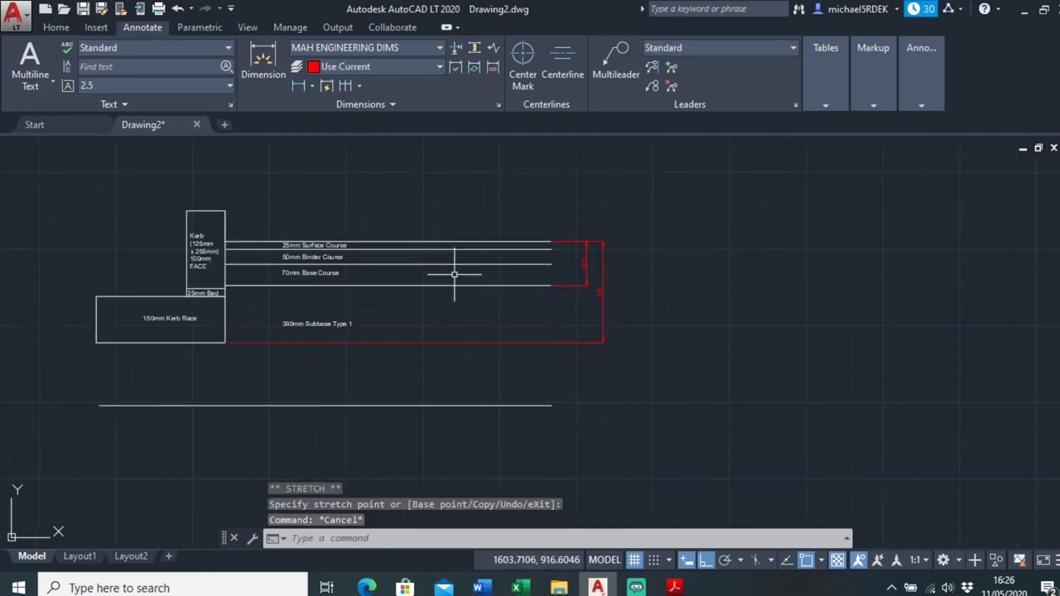
scroll(579, 240, "up", 4)
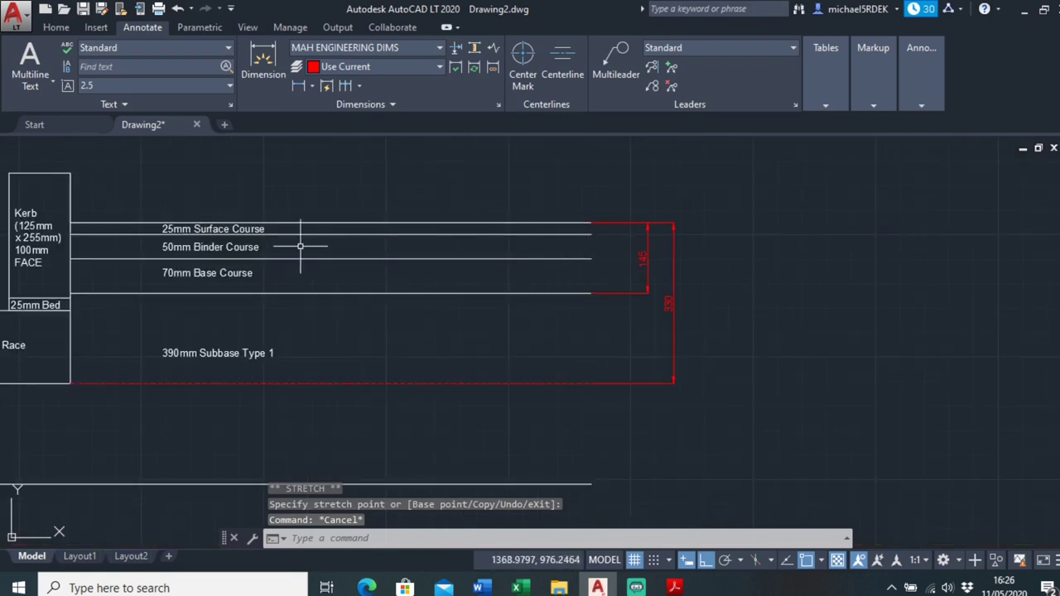
left_click(198, 235)
key("Escape")
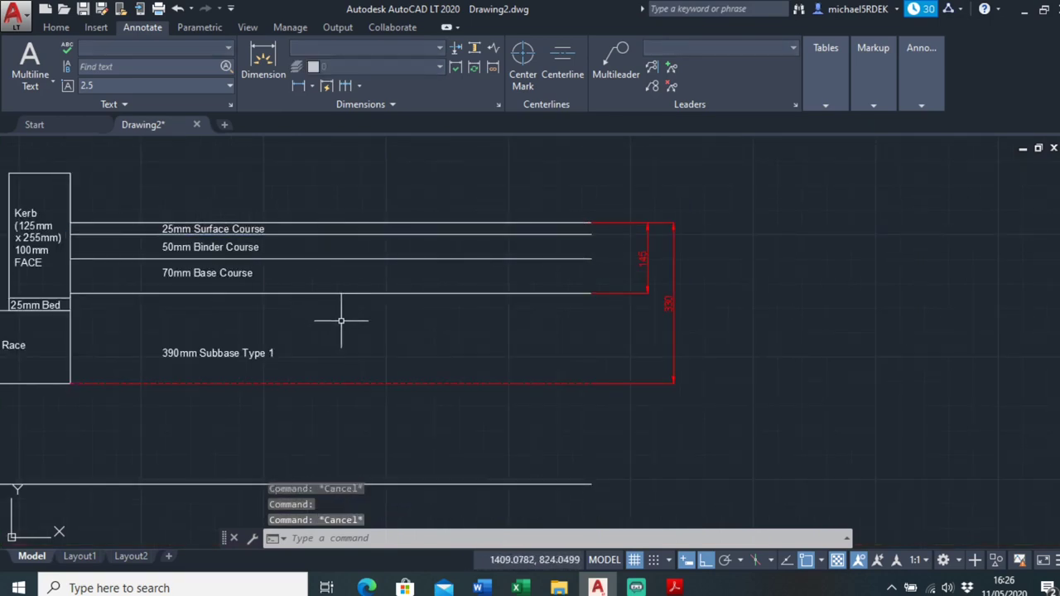
scroll(390, 296, "down", 3)
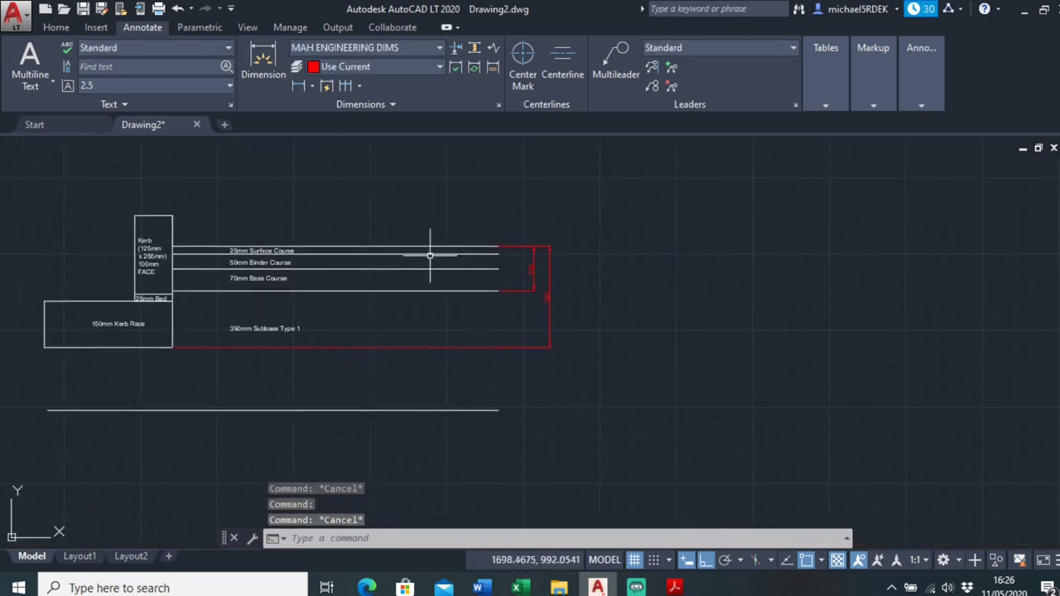
left_click(388, 62)
left_click(391, 69)
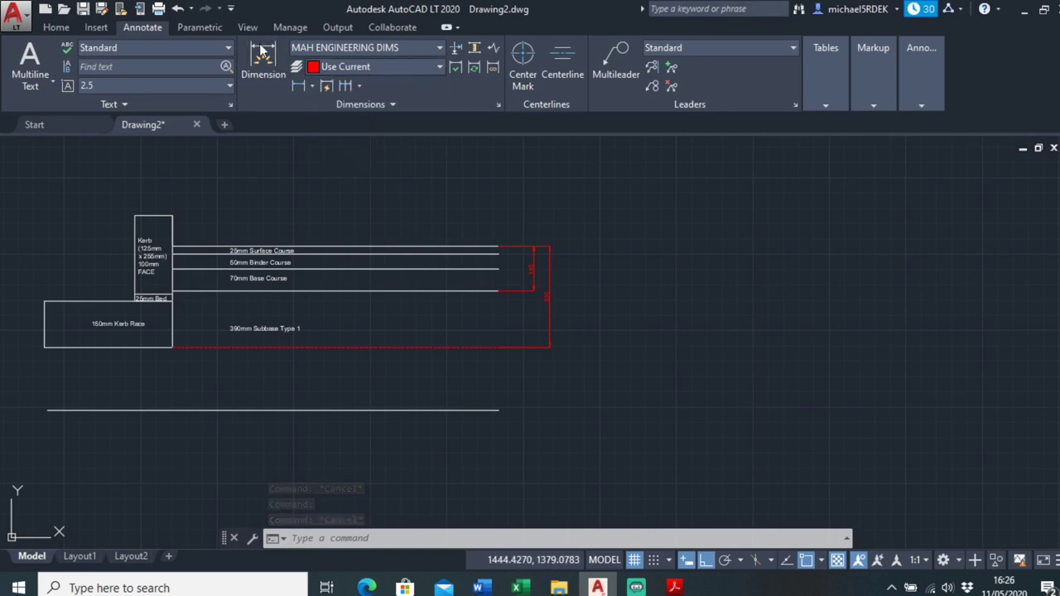
Set the current object colour to Green and start a new linear dimension.
left_click(62, 27)
left_click(801, 50)
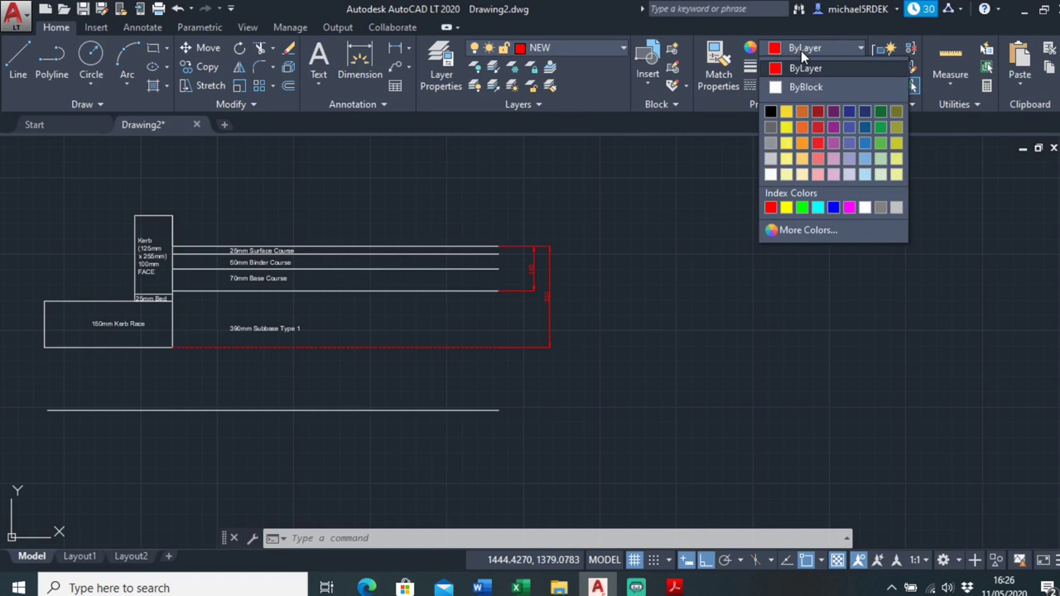
left_click(803, 208)
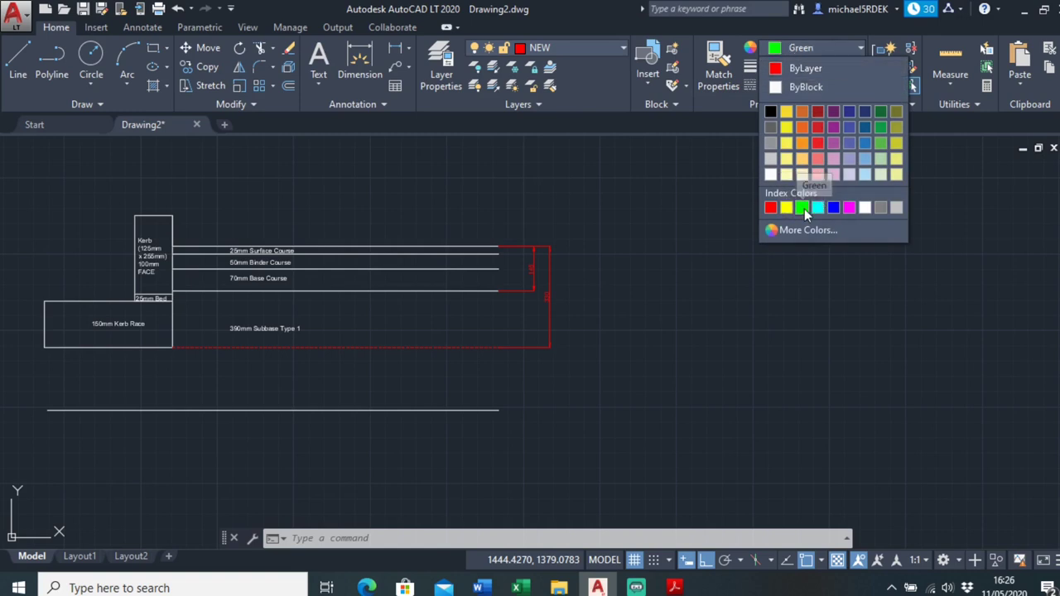
left_click(141, 27)
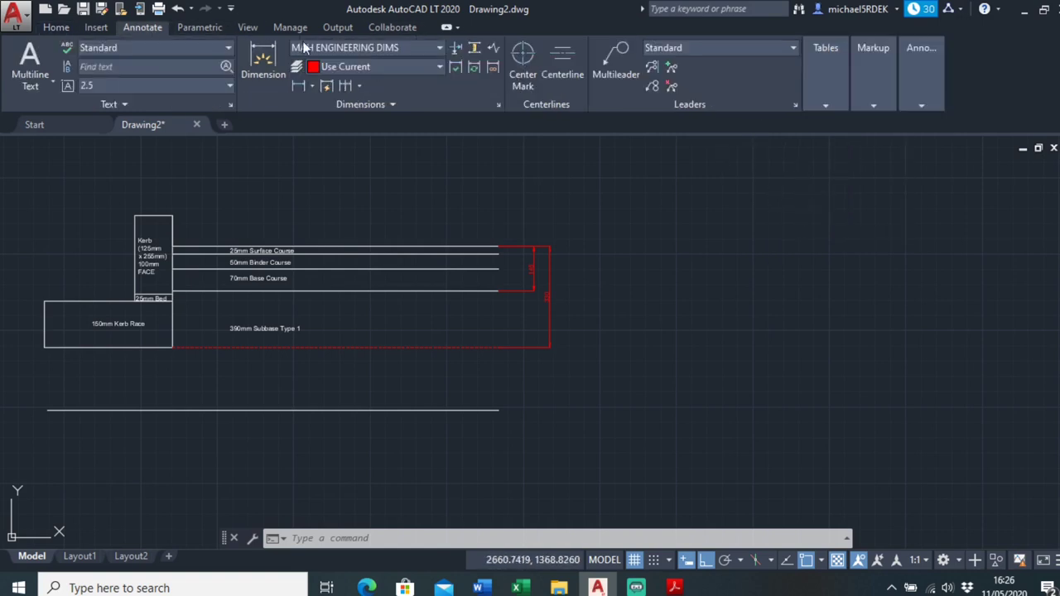
left_click(263, 62)
scroll(489, 240, "up", 5)
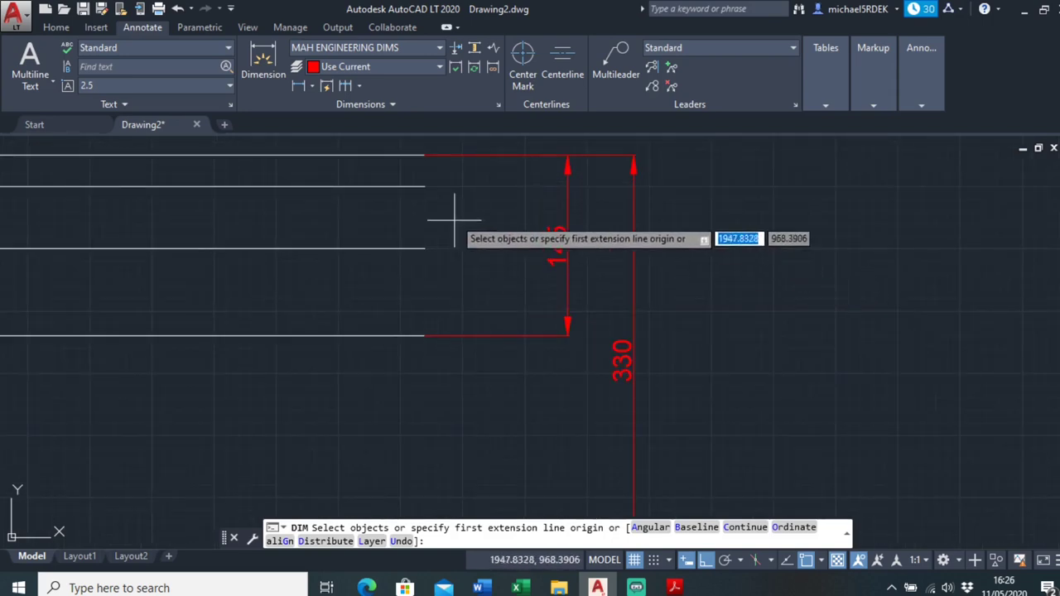
Place a green 120 dimension from the binder course top to the base course bottom.
left_click(425, 186)
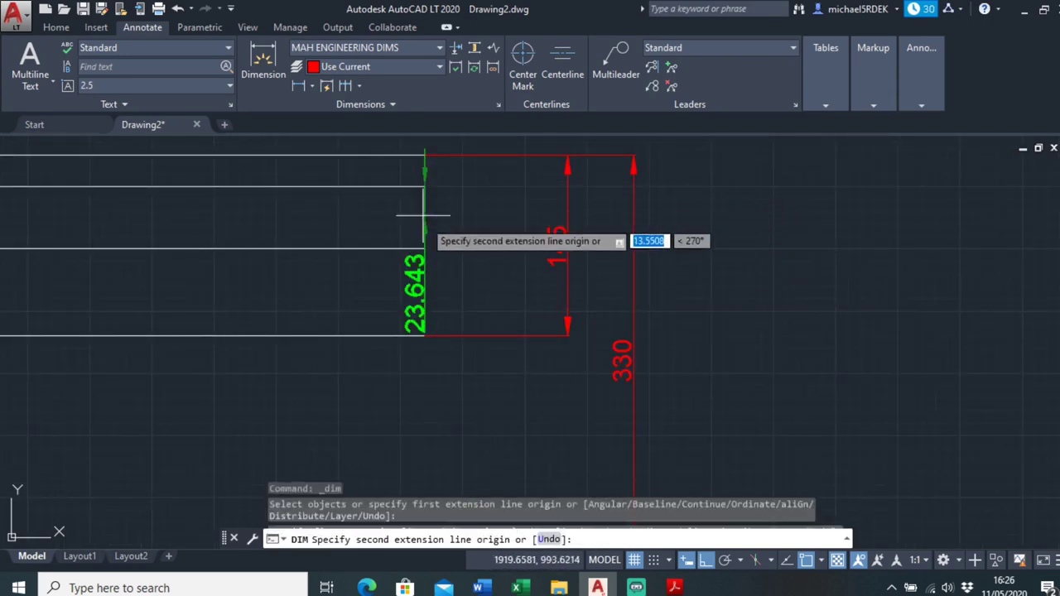
left_click(424, 335)
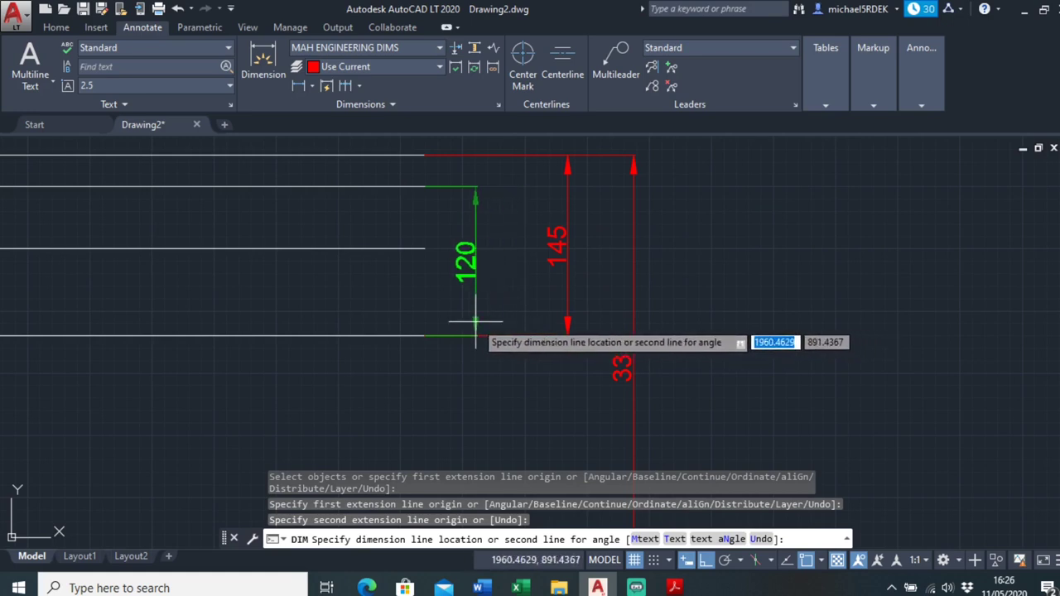
left_click(469, 321)
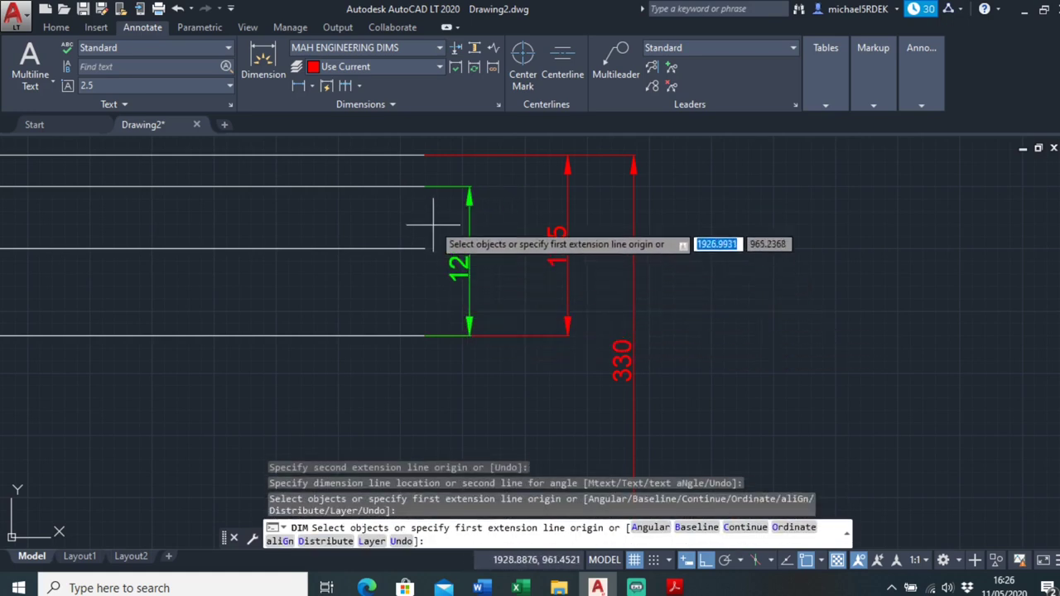
Add a green 305 dimension from the binder course top to the subbase bottom.
left_click(425, 187)
scroll(424, 300, "down", 4)
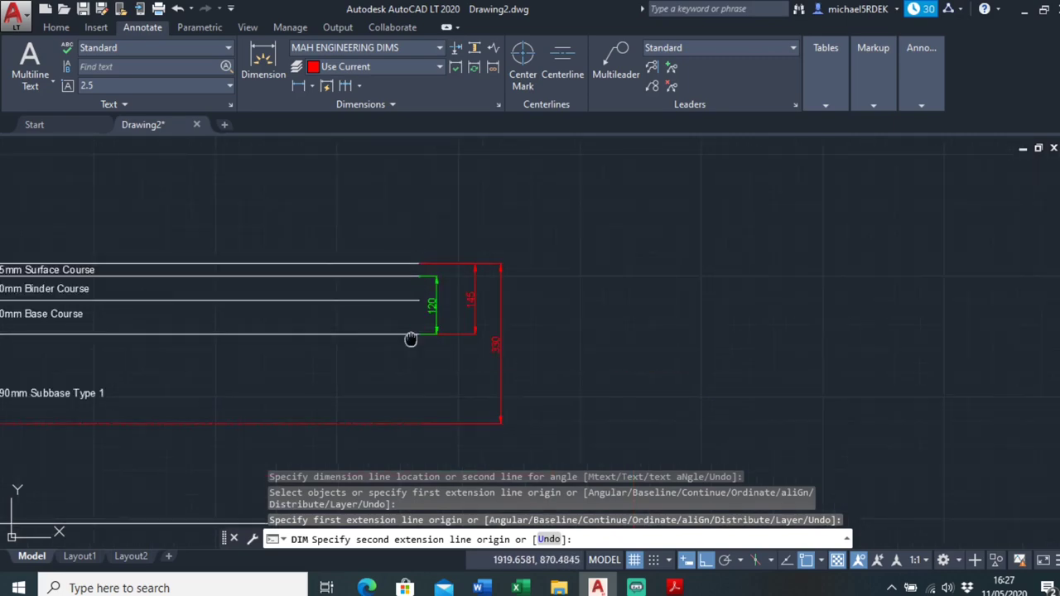
middle_click_drag(409, 339, 433, 232)
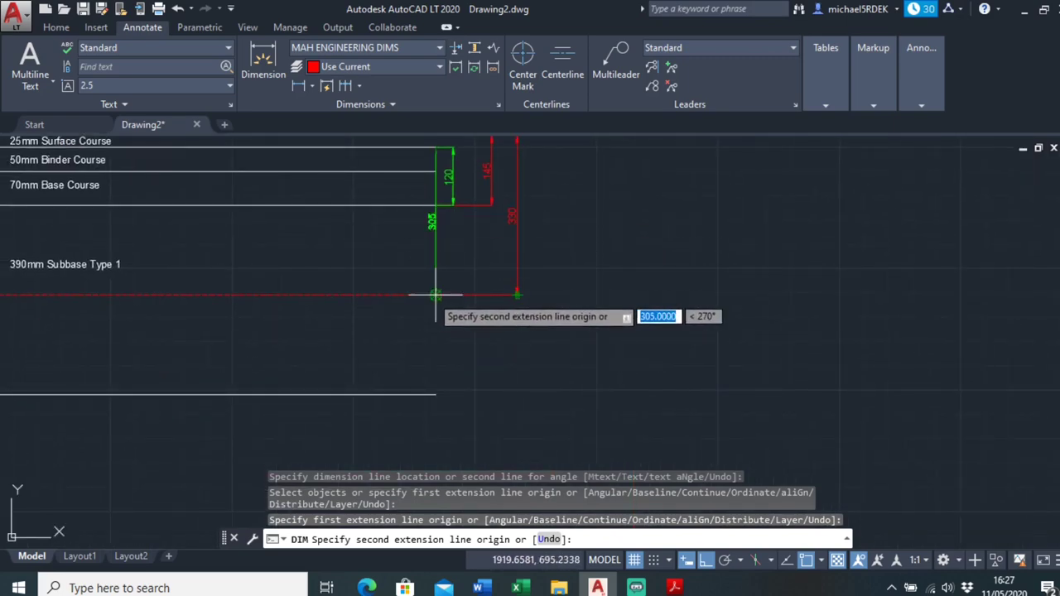
scroll(436, 294, "up", 3)
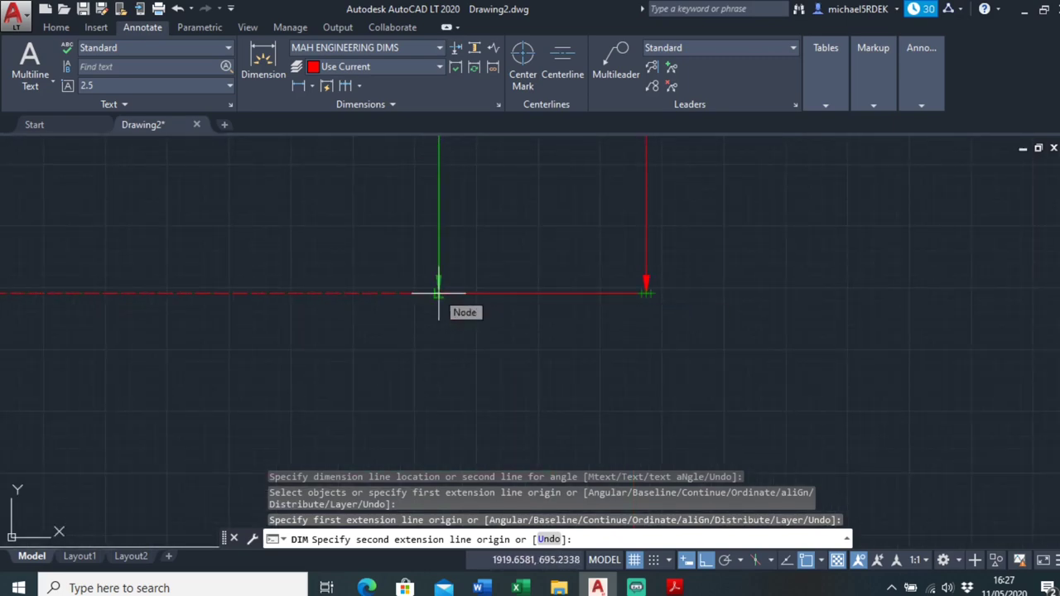
left_click(439, 292)
scroll(442, 293, "down", 3)
scroll(442, 289, "up", 4)
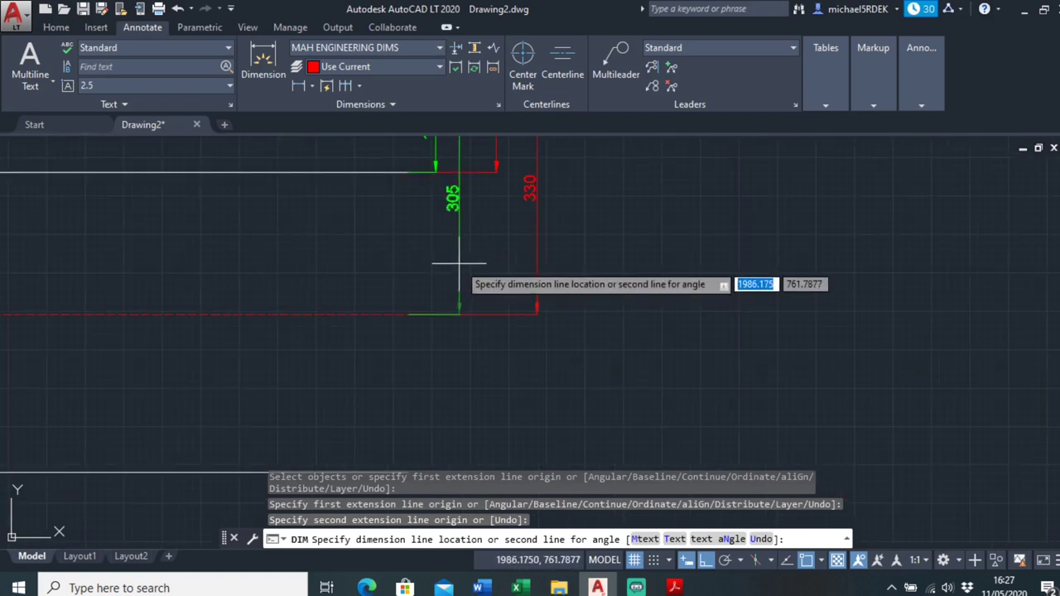
left_click(472, 266)
scroll(473, 266, "down", 3)
key("Escape")
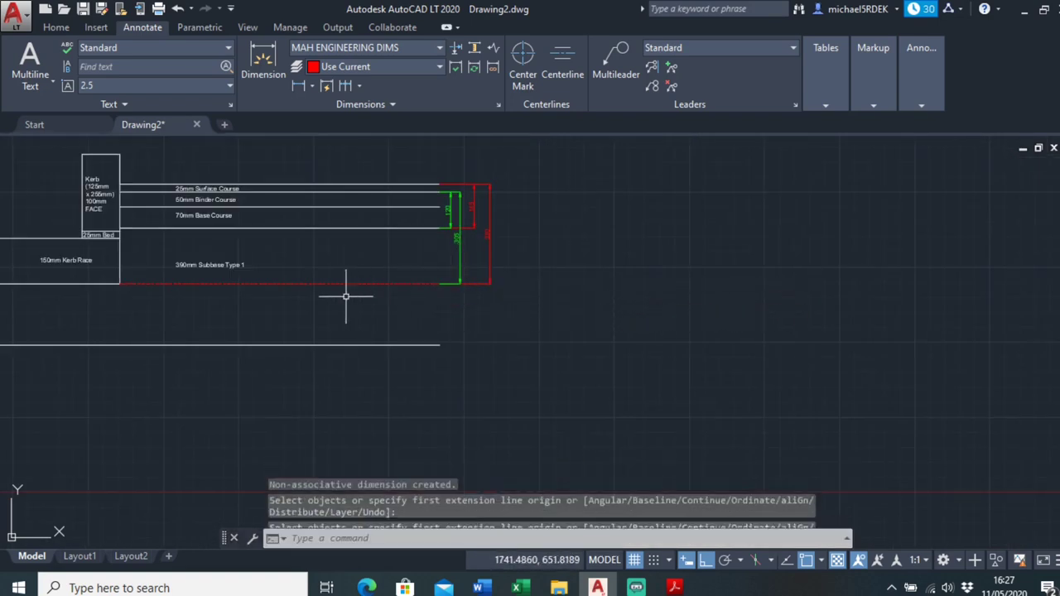
scroll(398, 286, "down", 2)
scroll(354, 298, "up", 2)
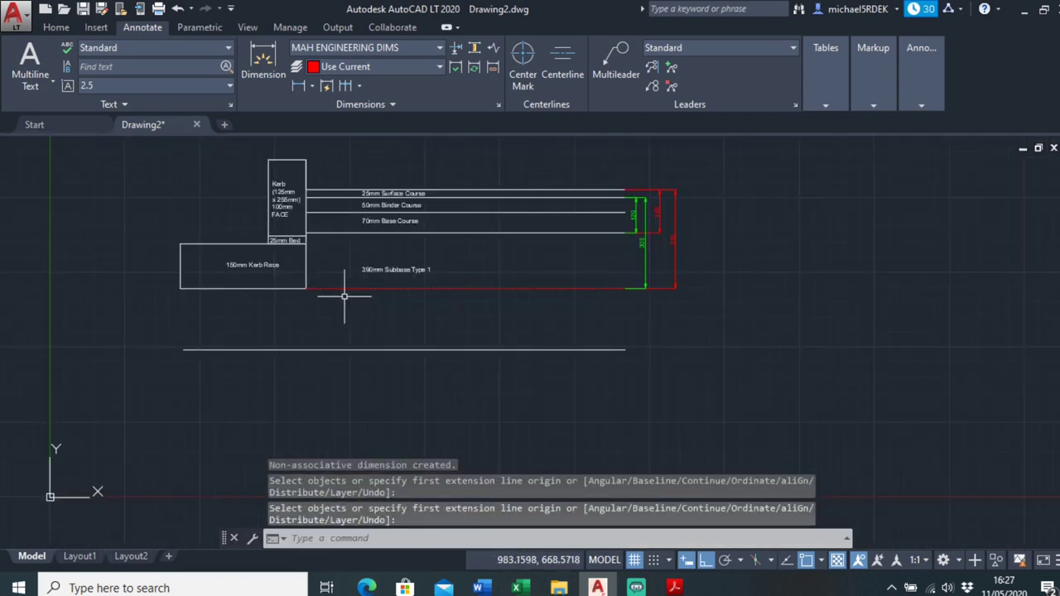
scroll(621, 228, "up", 2)
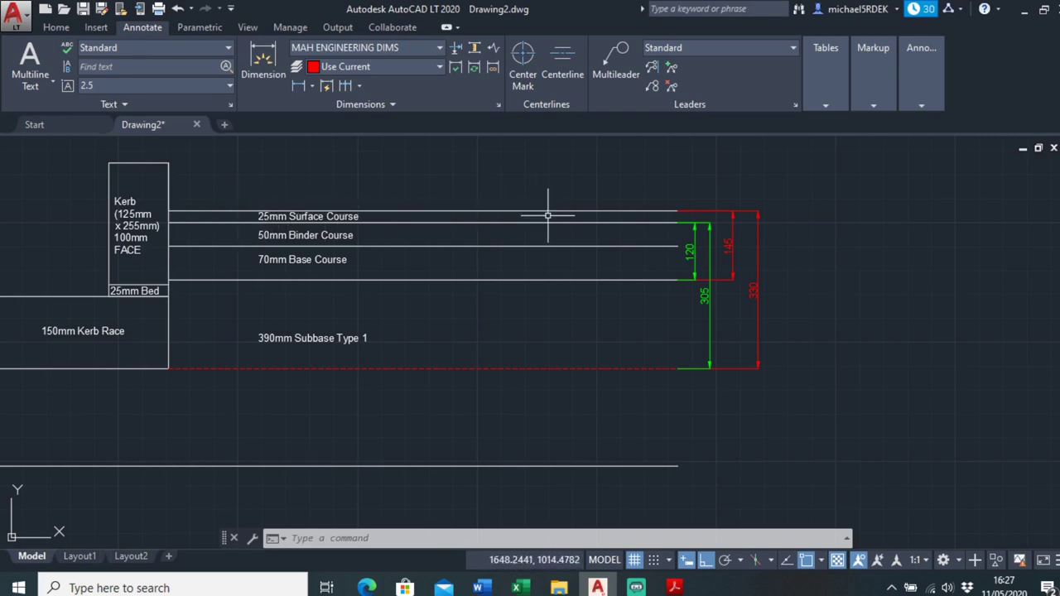
middle_click_drag(366, 234, 466, 224)
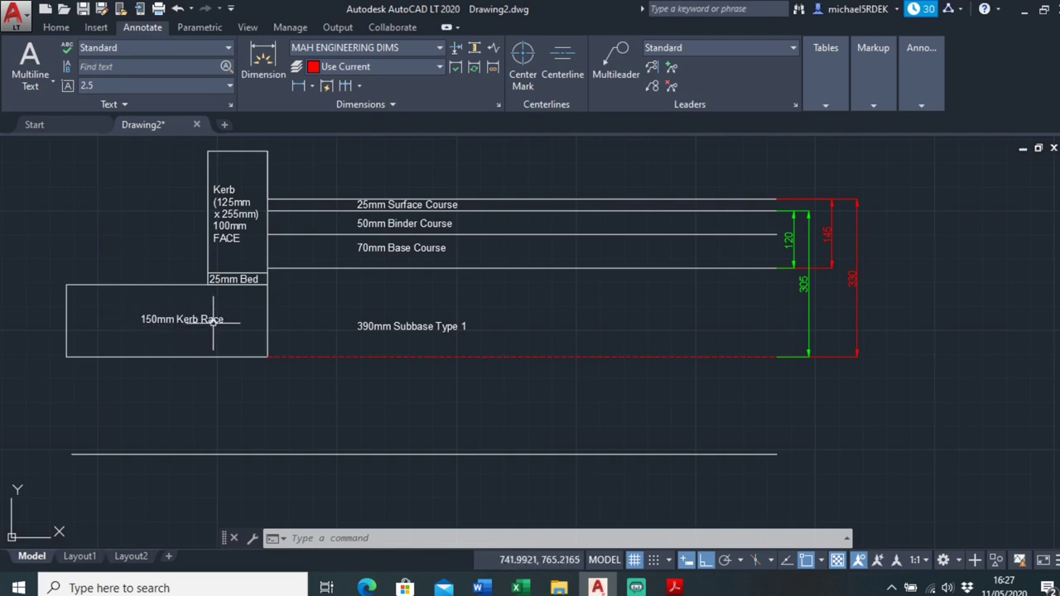
left_click(855, 276)
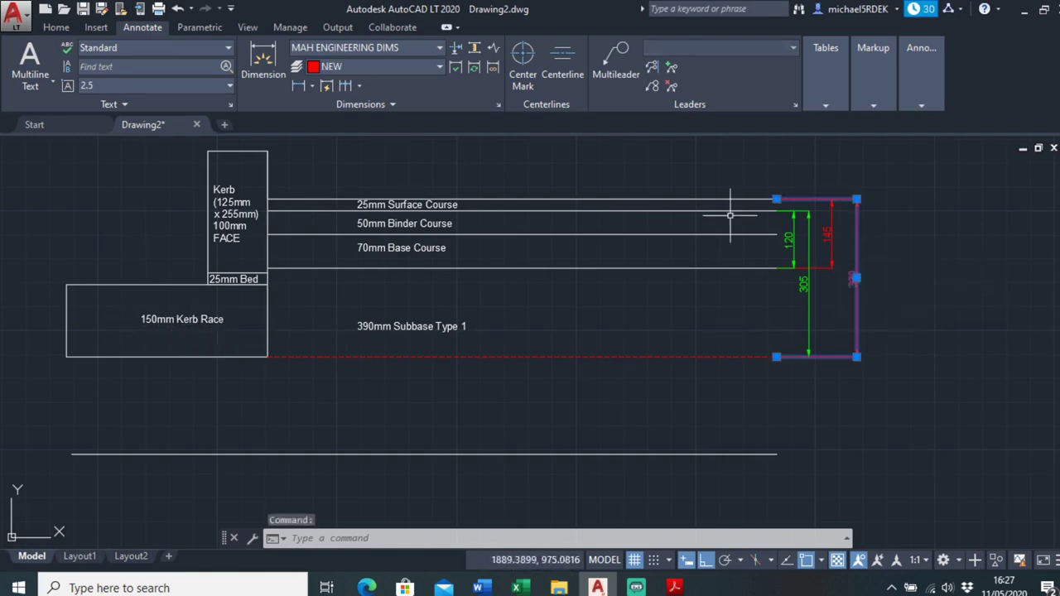
key("Escape")
left_click(813, 292)
left_click(797, 291)
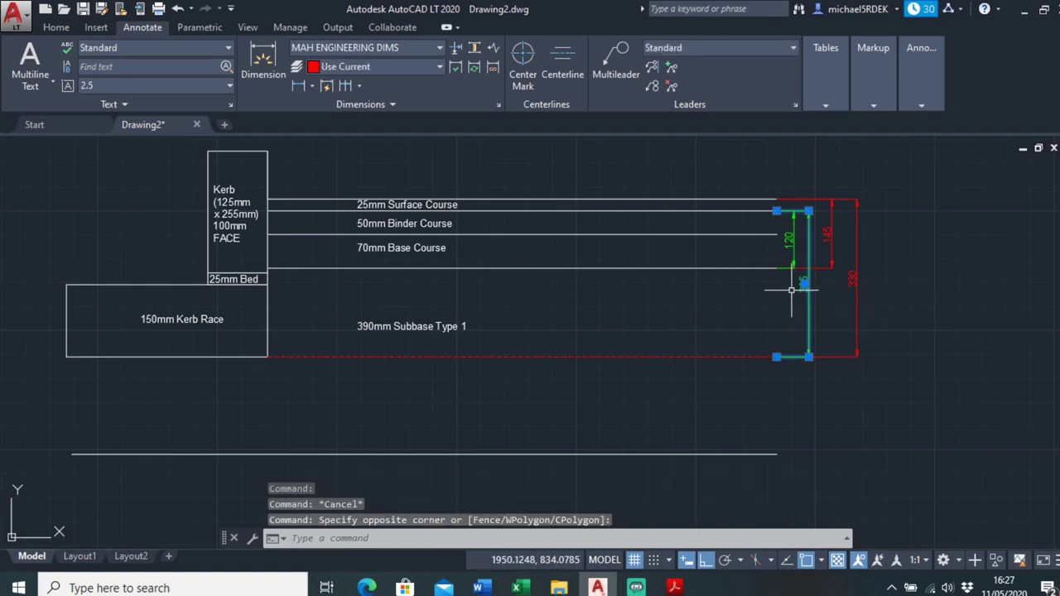
key("Escape")
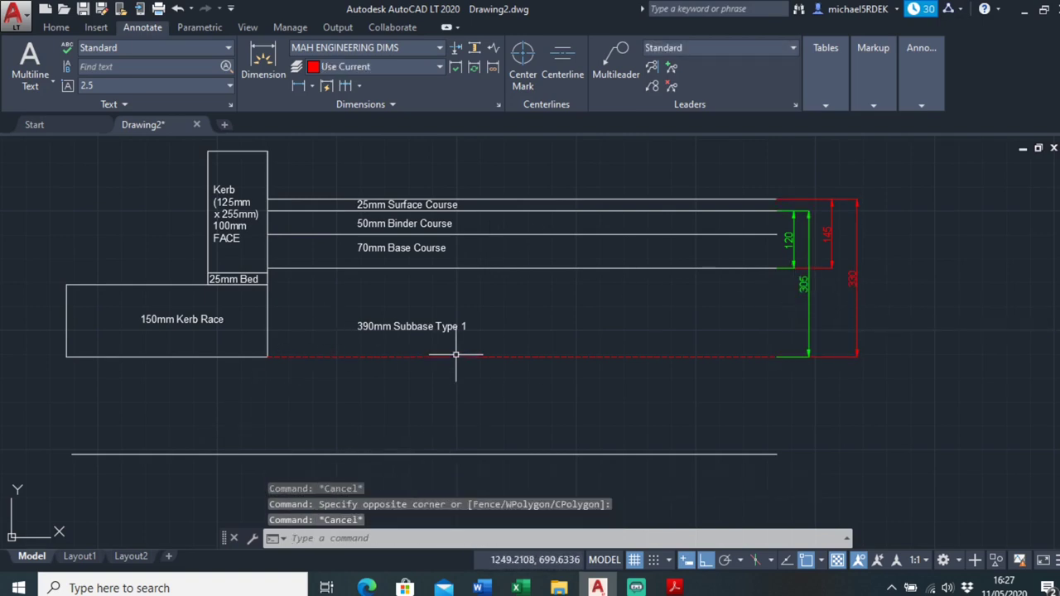
middle_click_drag(456, 356, 459, 364)
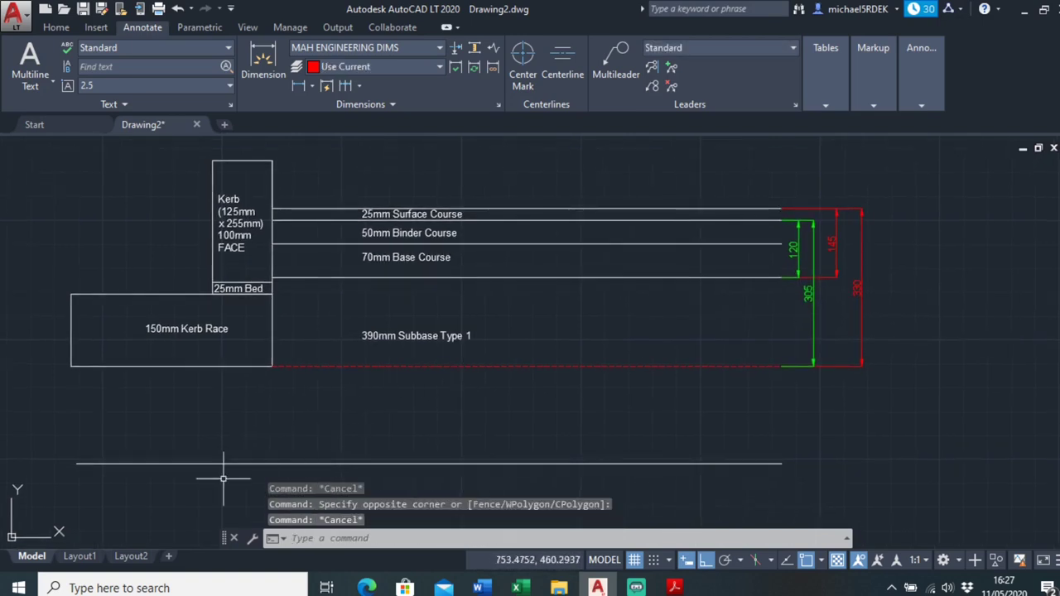
Permanently delete the existing Layout1.
left_click(77, 557)
right_click(80, 557)
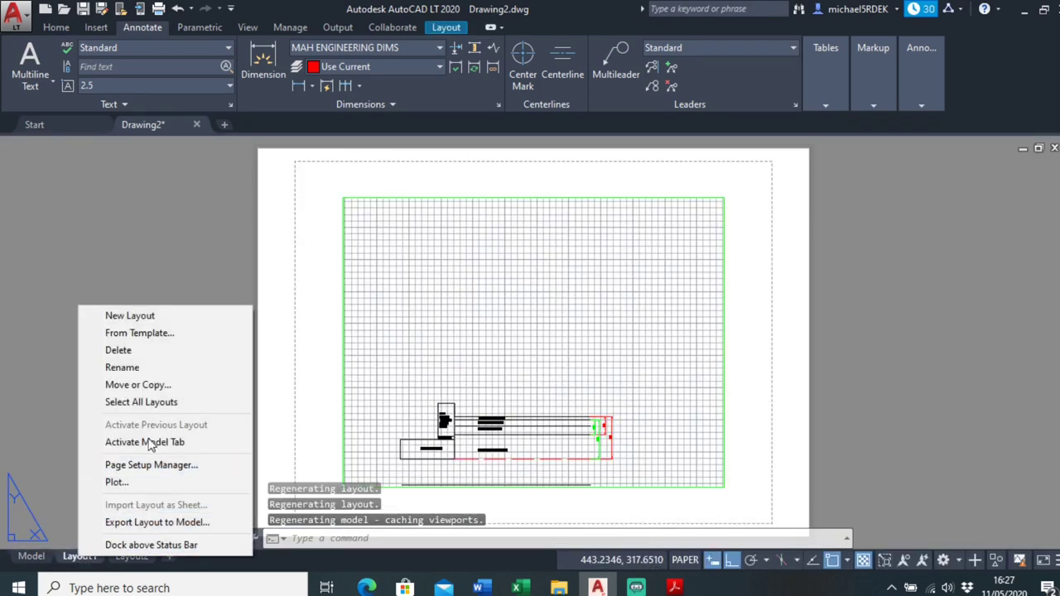
left_click(154, 353)
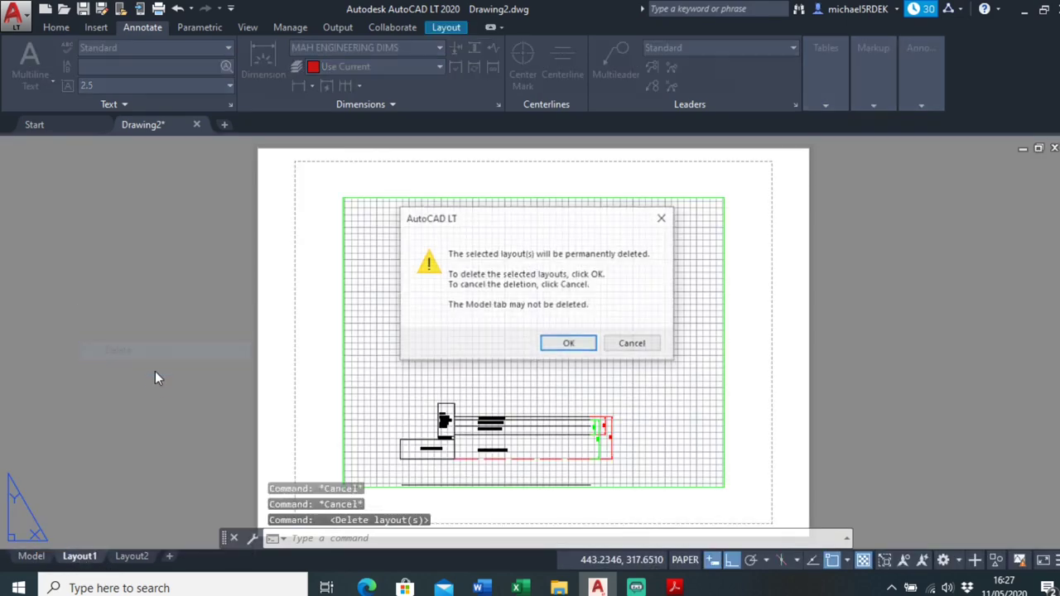
left_click(562, 345)
Add a new layout named Layout1 and switch to it.
left_click(119, 558)
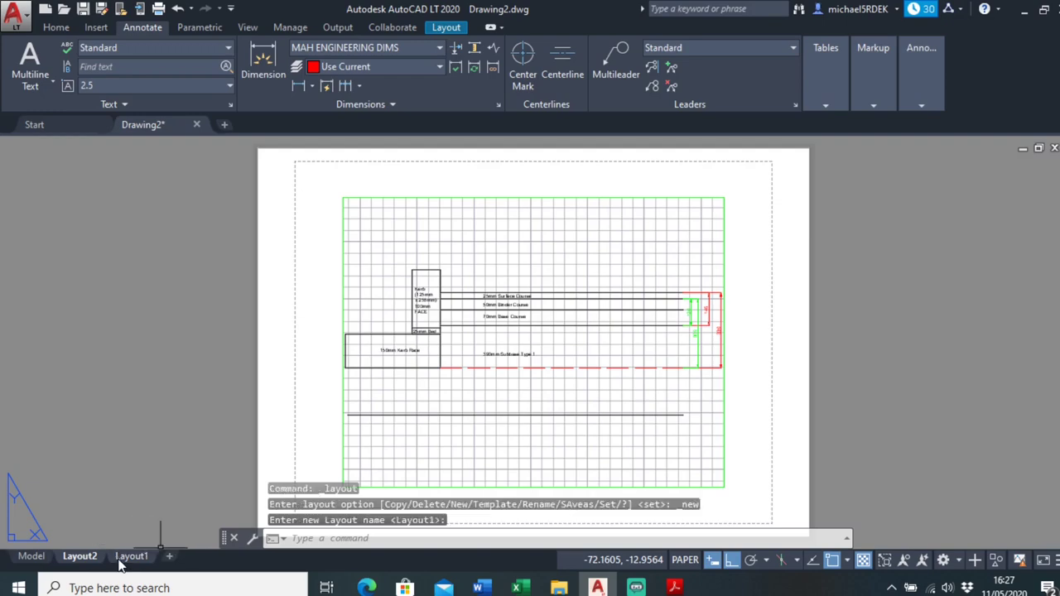
left_click(124, 558)
right_click(124, 558)
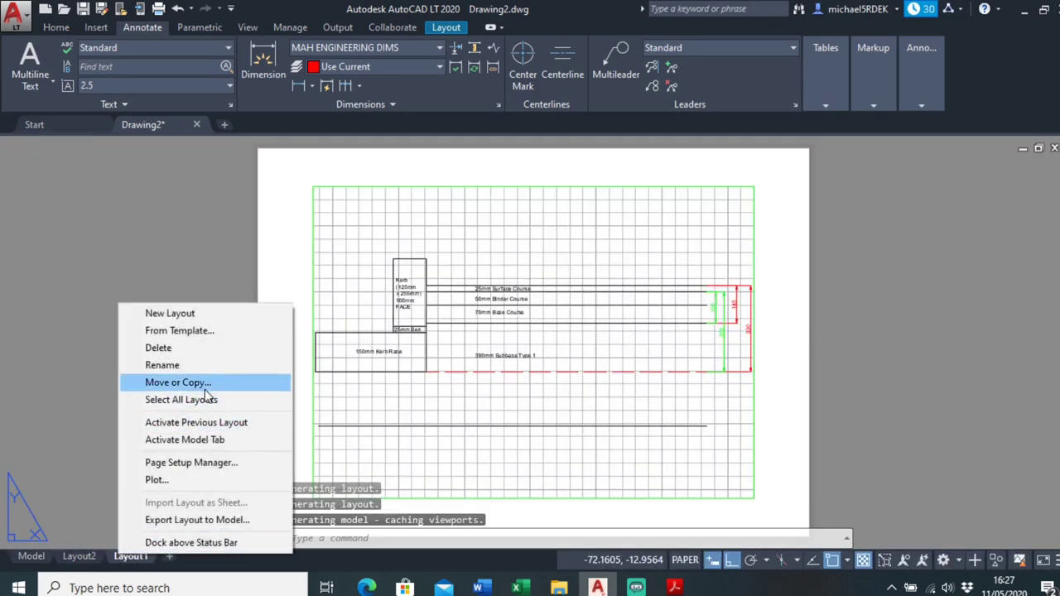
Change the Layout1 page setup to A4 portrait in the Page Setup Manager.
left_click(225, 469)
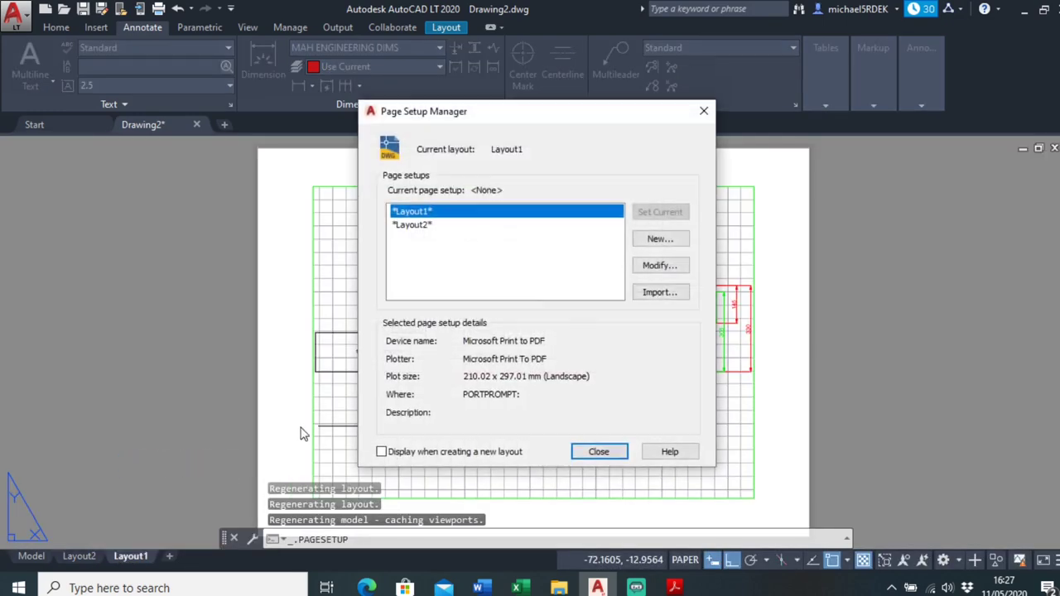
left_click(472, 224)
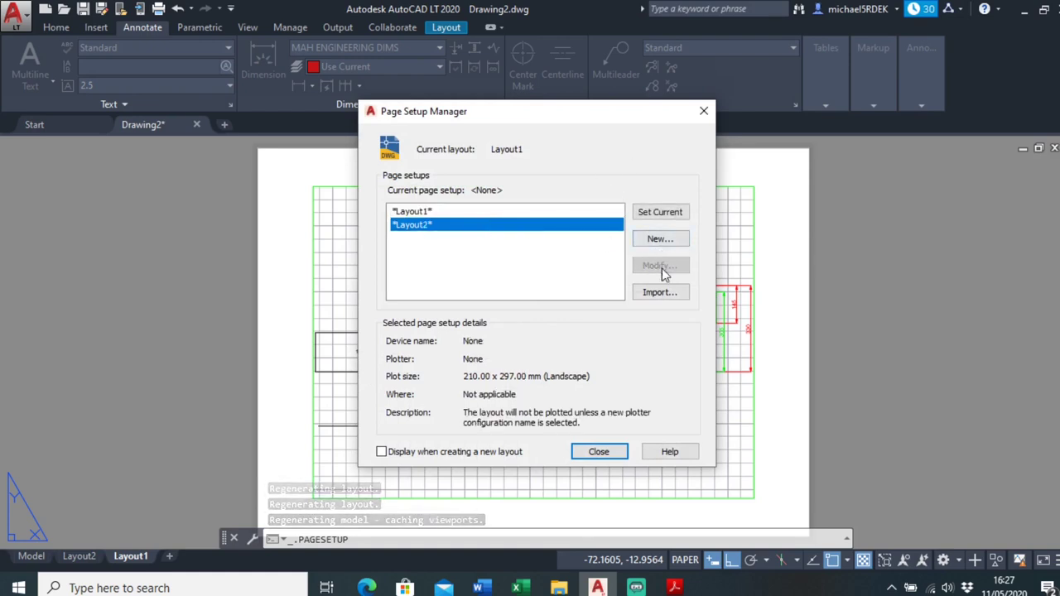
left_click(497, 212)
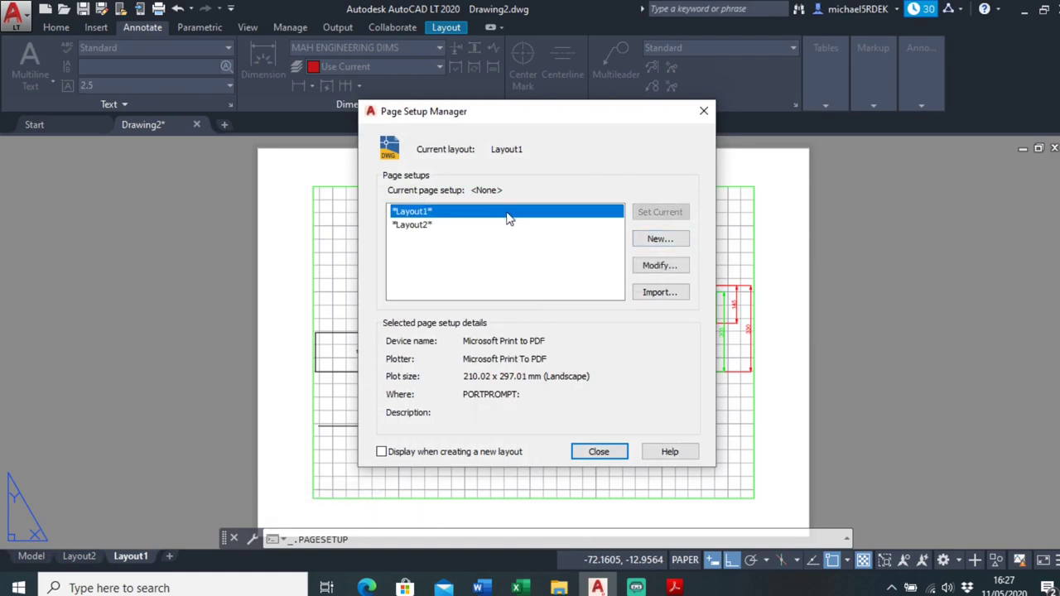
left_click(657, 266)
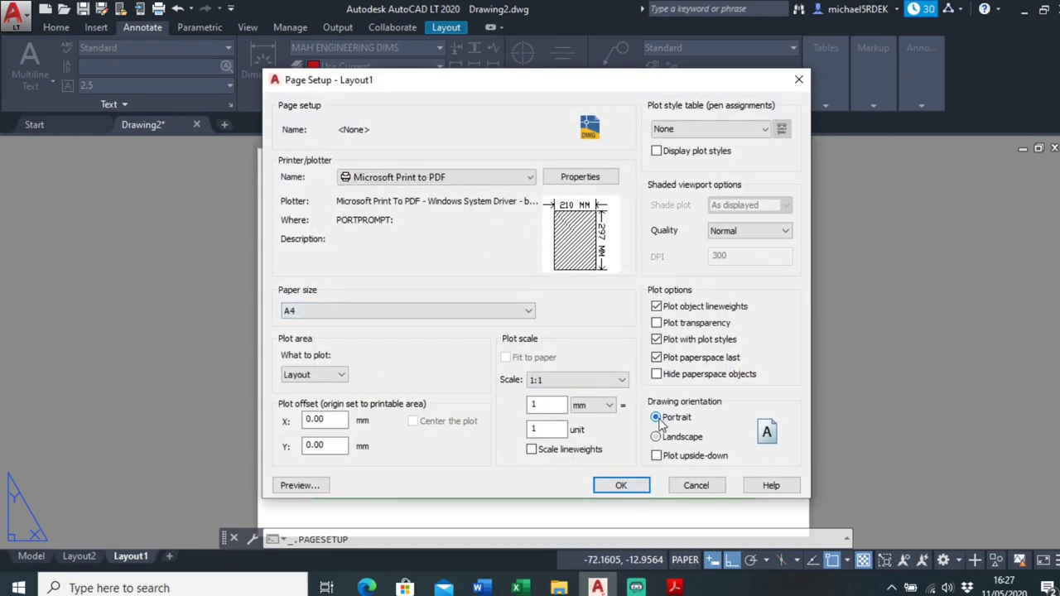
left_click(621, 486)
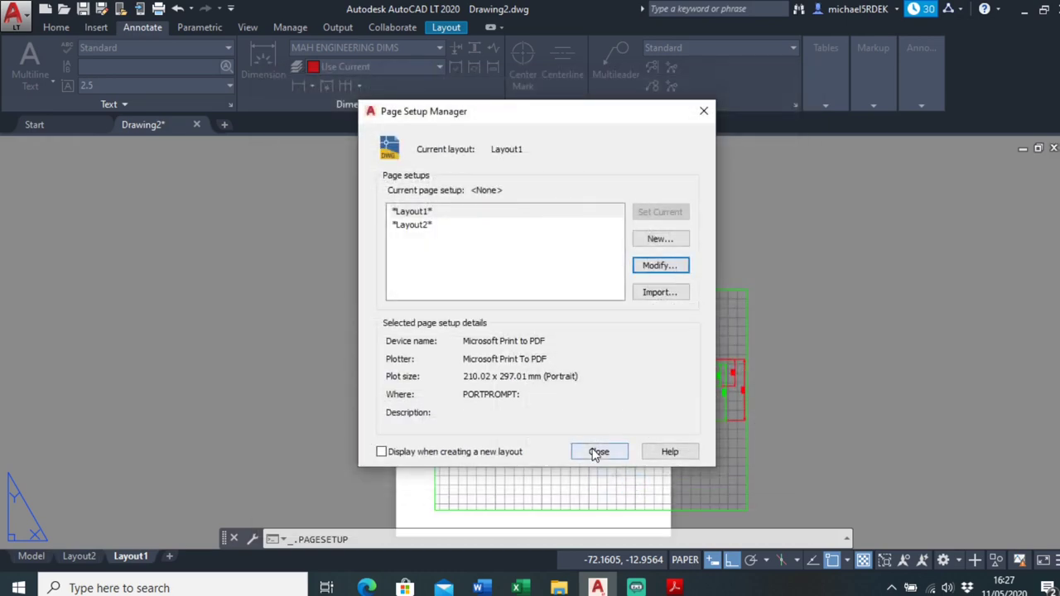
left_click(596, 454)
Erase the default viewport from Layout1.
left_click(795, 352)
left_click(708, 267)
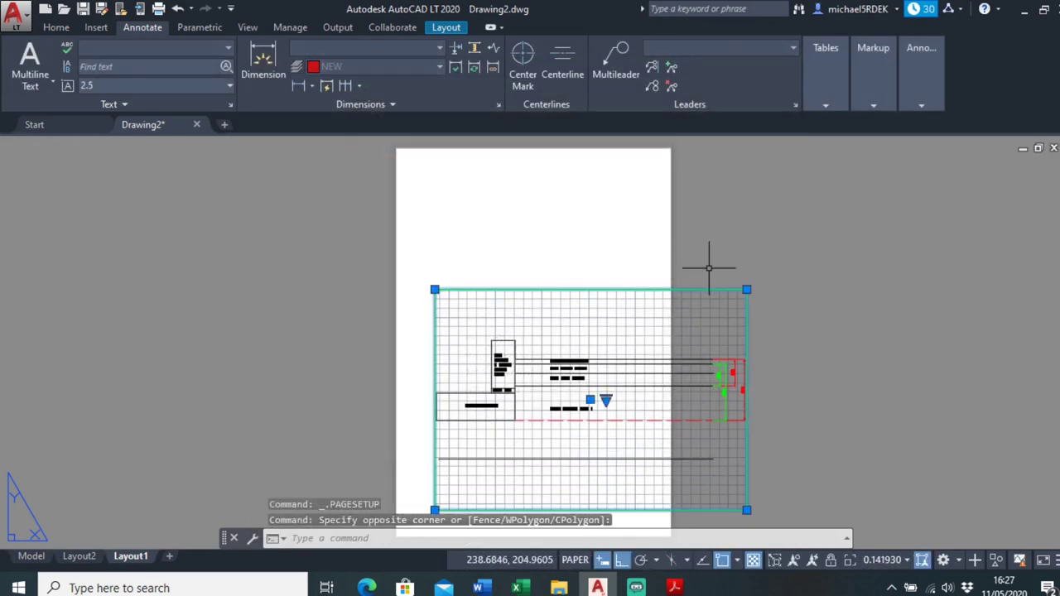
key("Delete")
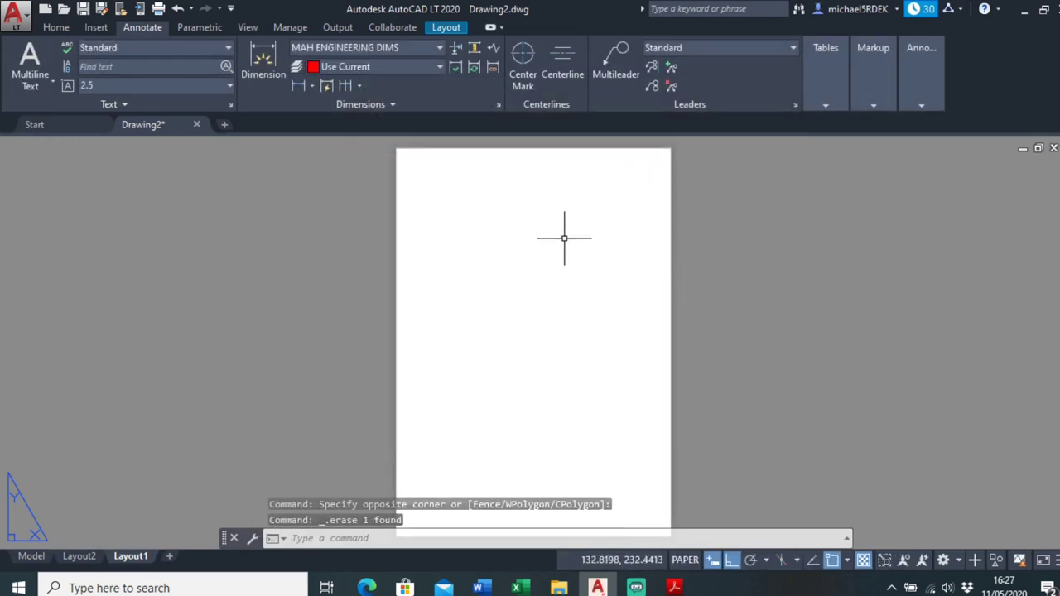
scroll(549, 257, "down", 3)
Draw a multiline text box across the top of the sheet and type the ROAD INFO - DIPS title.
left_click(17, 51)
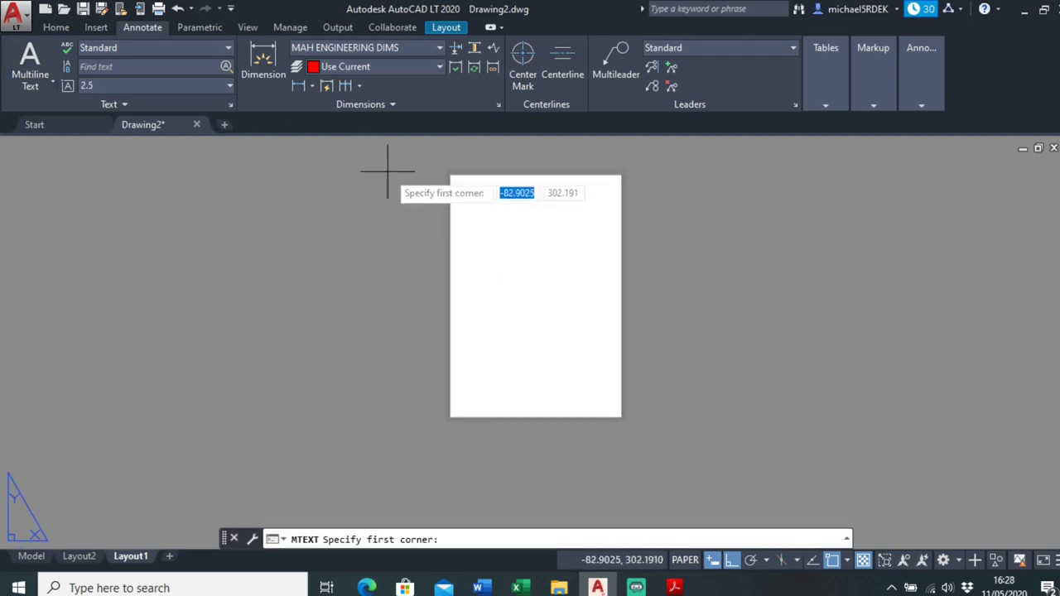
left_click(457, 176)
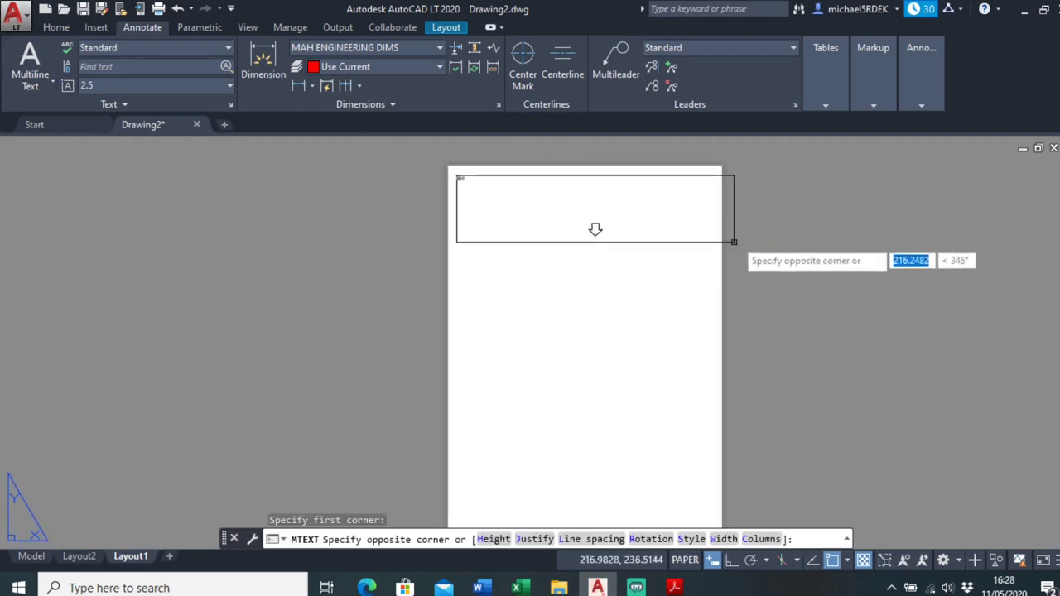
left_click(712, 218)
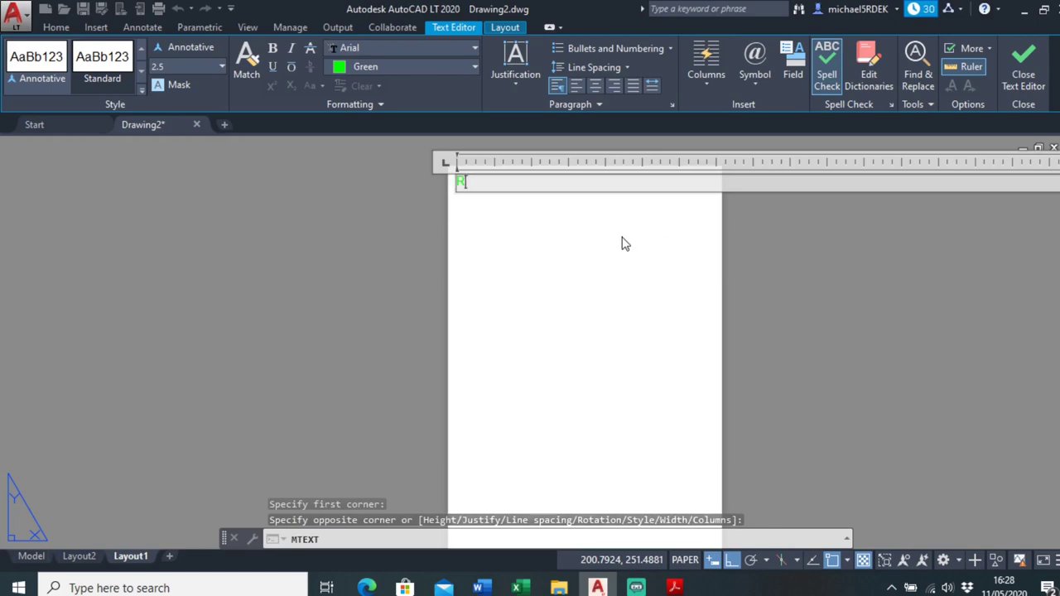
type("ROAD INFO - DIPS")
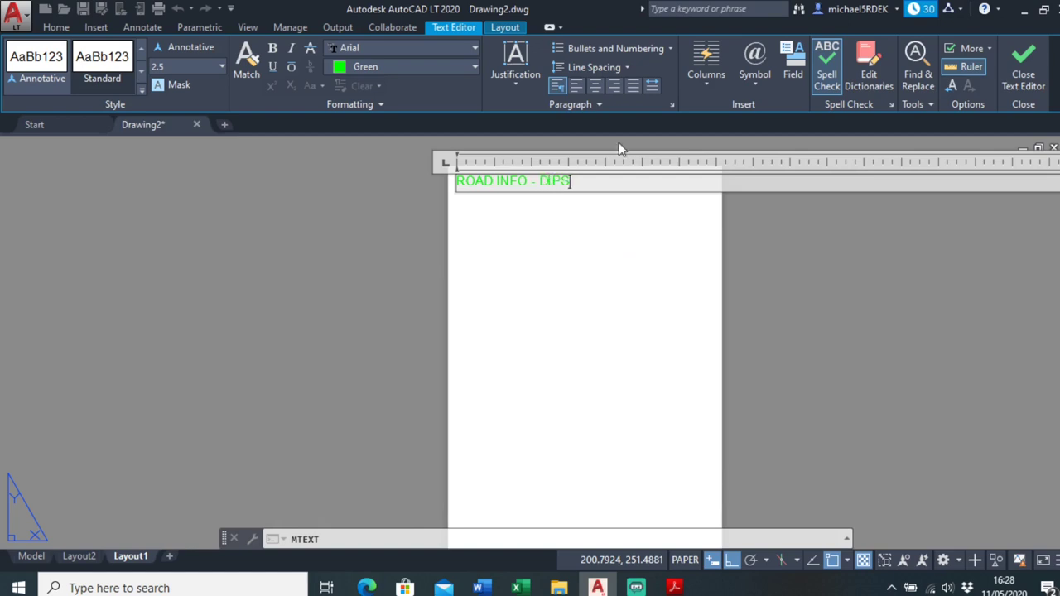
Make the ROAD INFO - DIPS title black, bold and underlined.
left_click_drag(573, 183, 400, 180)
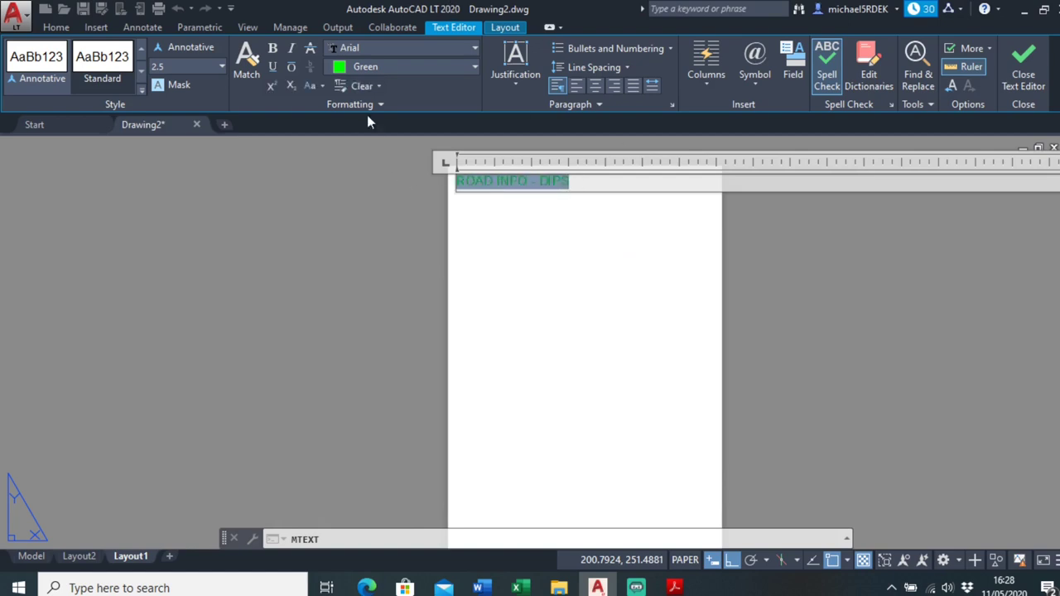
left_click(395, 69)
left_click(338, 131)
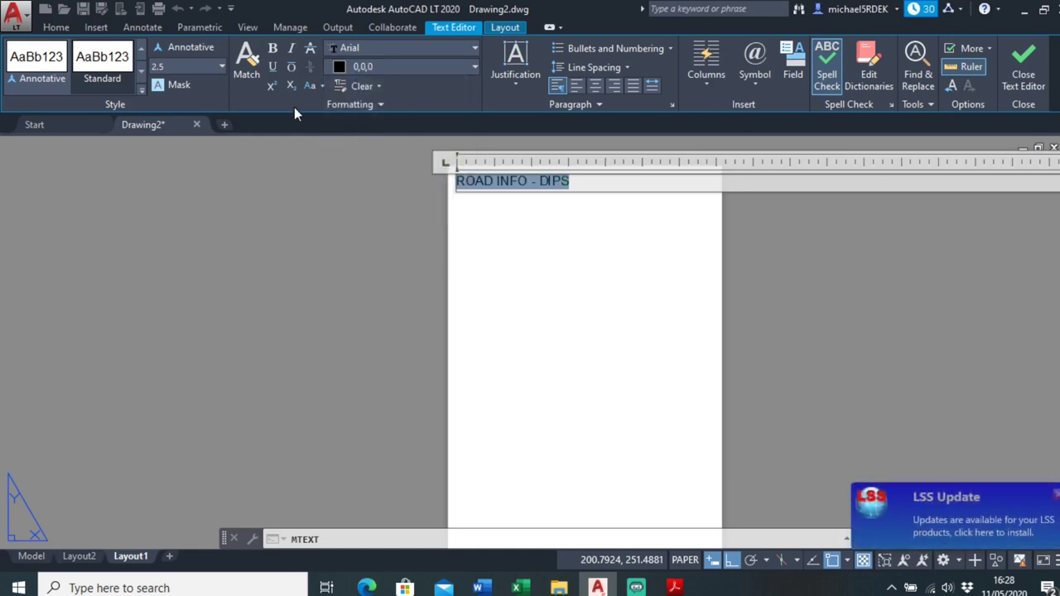
left_click(272, 48)
left_click(272, 66)
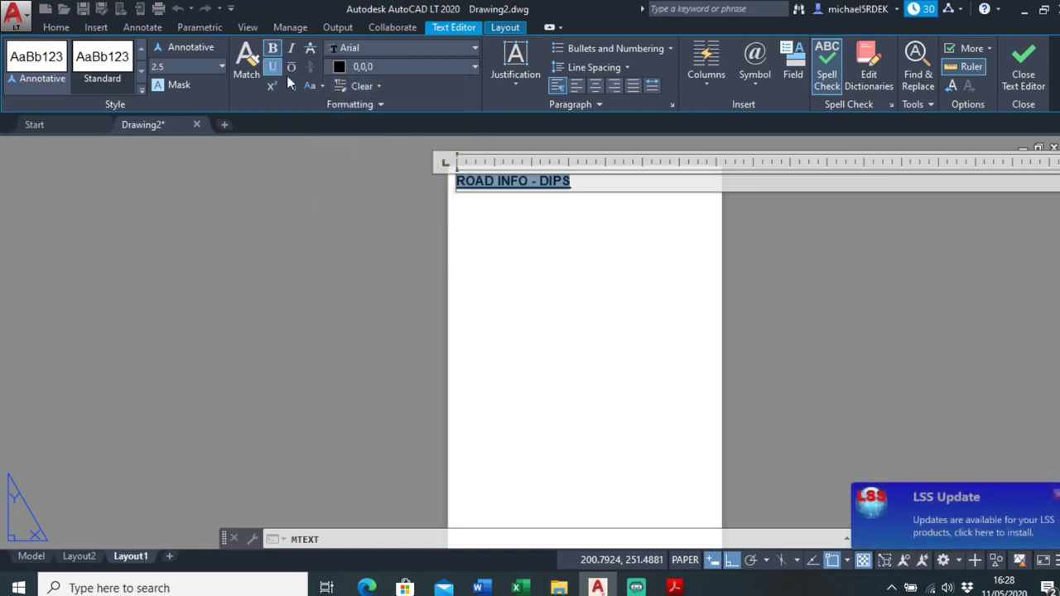
left_click(221, 66)
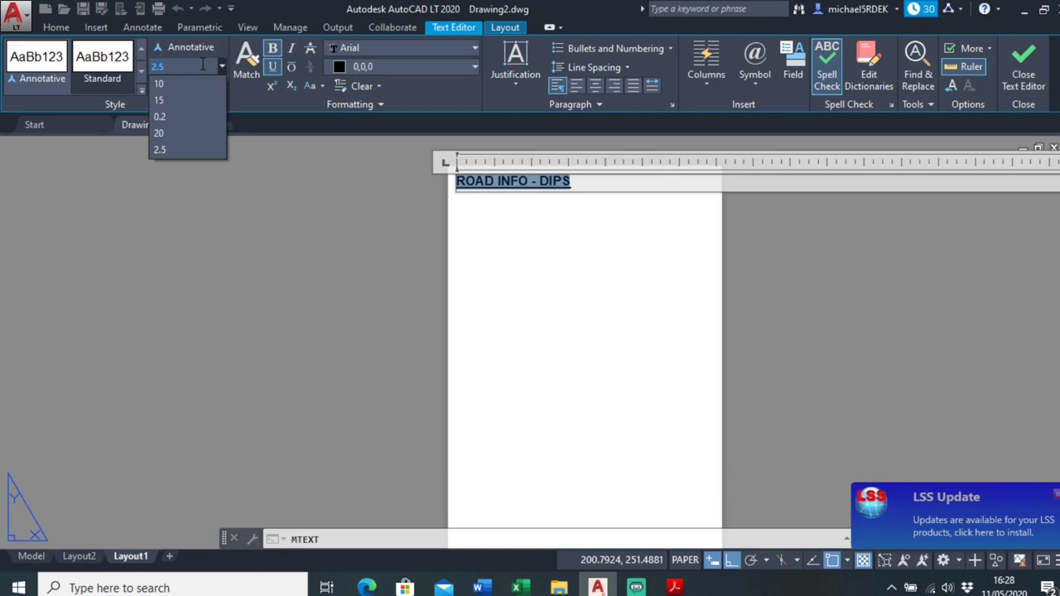
left_click(585, 227)
Set the title's text height to 6.
double_click(475, 179)
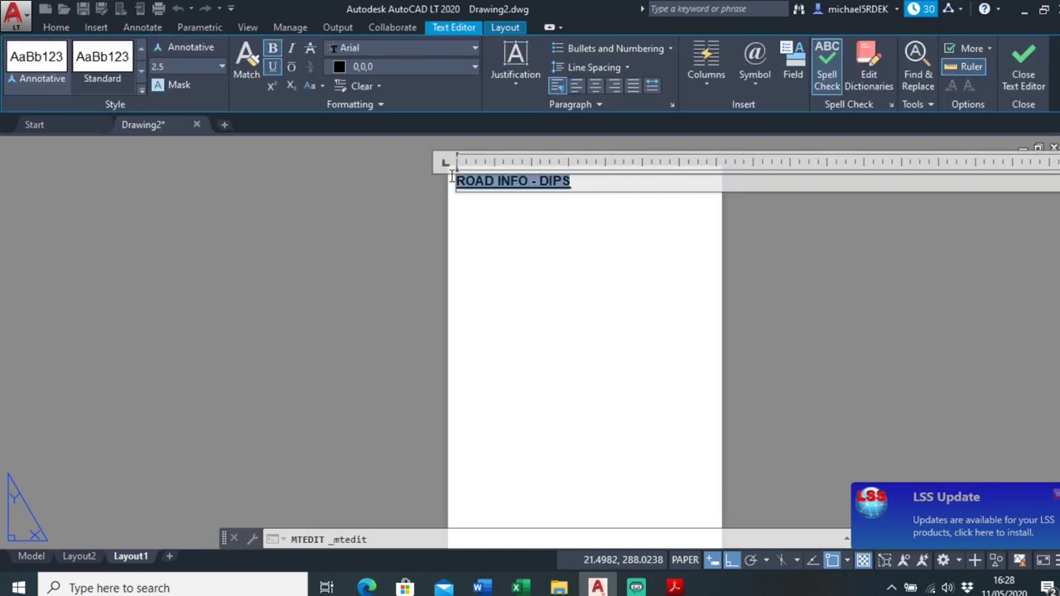
left_click(219, 67)
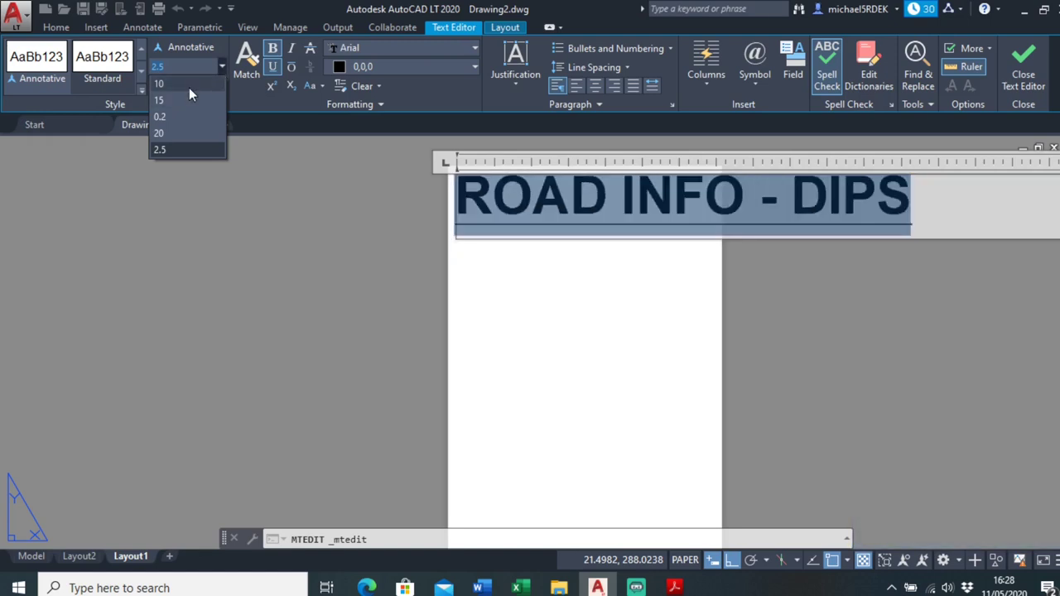
left_click(191, 69)
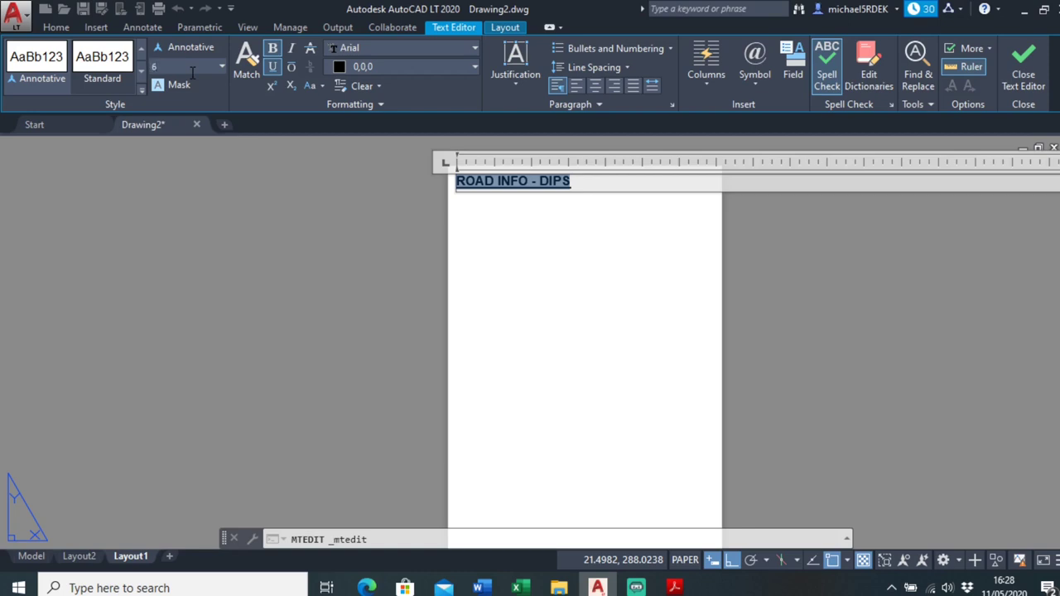
left_click(560, 303)
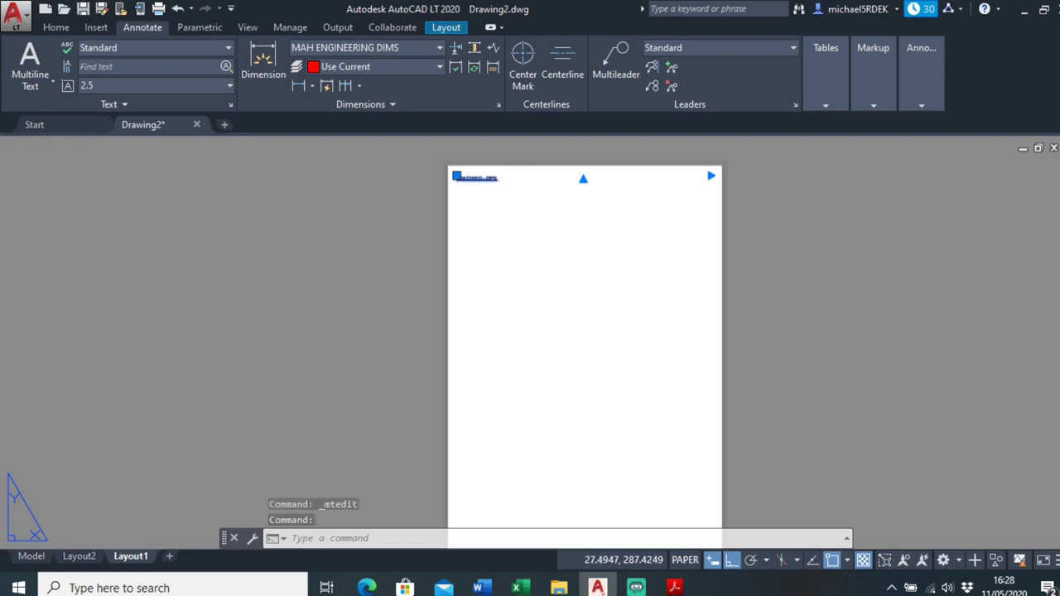
double_click(486, 178)
left_click_drag(593, 182, 459, 181)
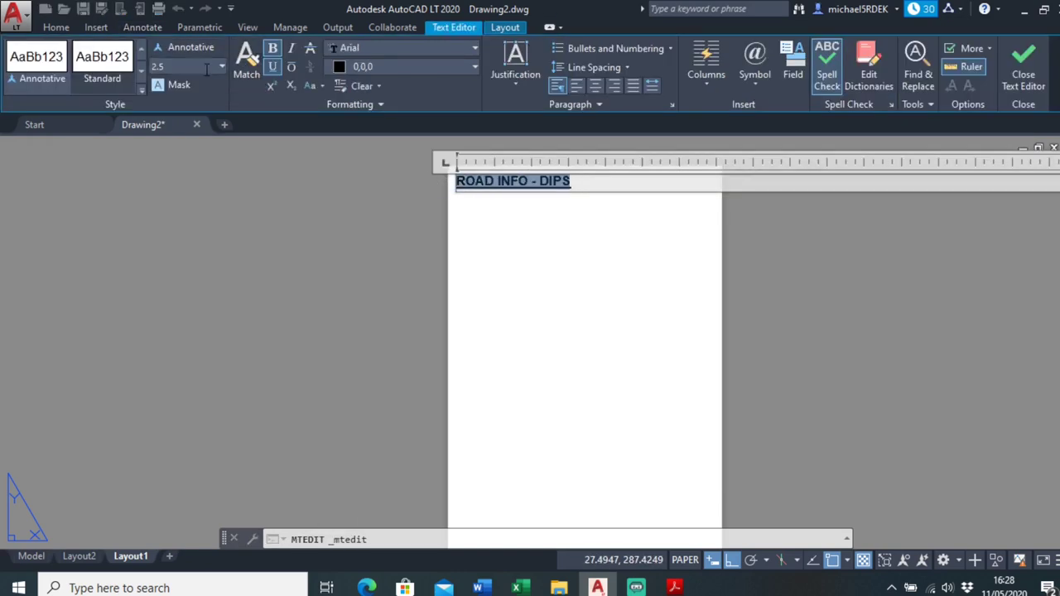
left_click(181, 62)
type("6")
key("Return")
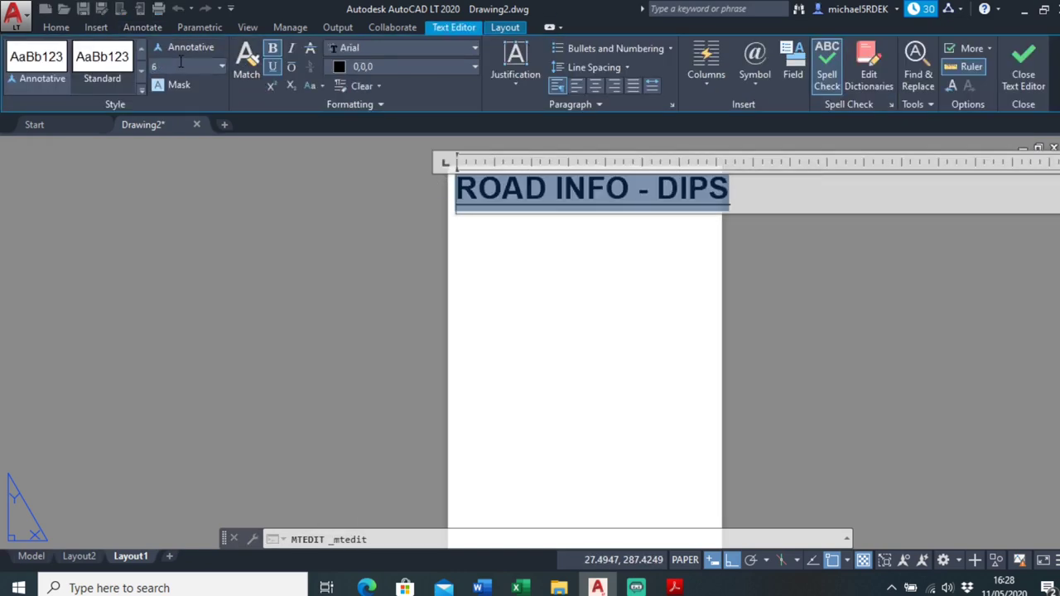
left_click(568, 370)
Centre the ROAD INFO - DIPS title on the sheet.
left_click(499, 181)
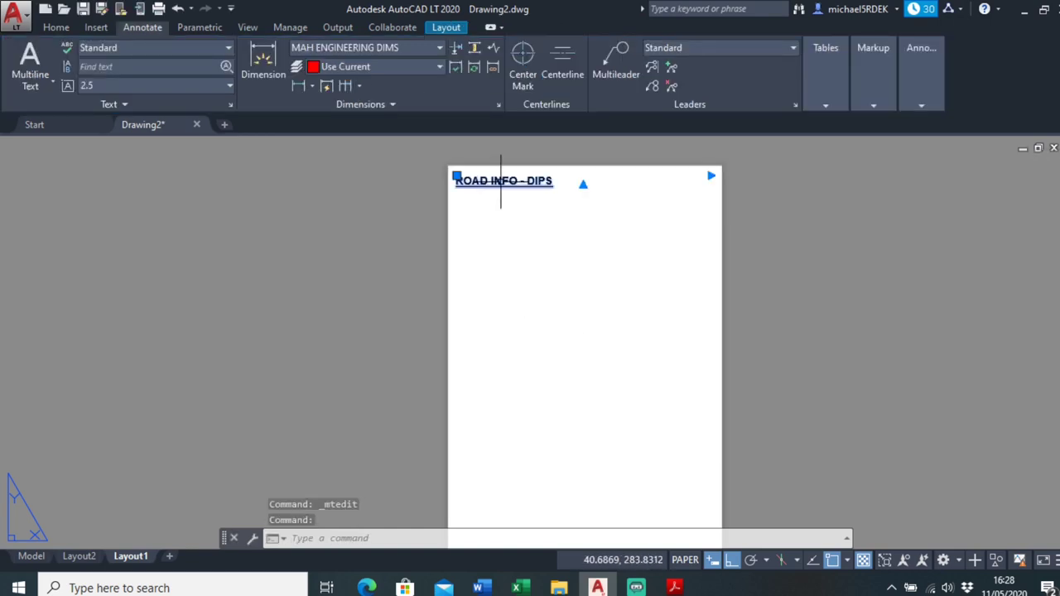
double_click(458, 178)
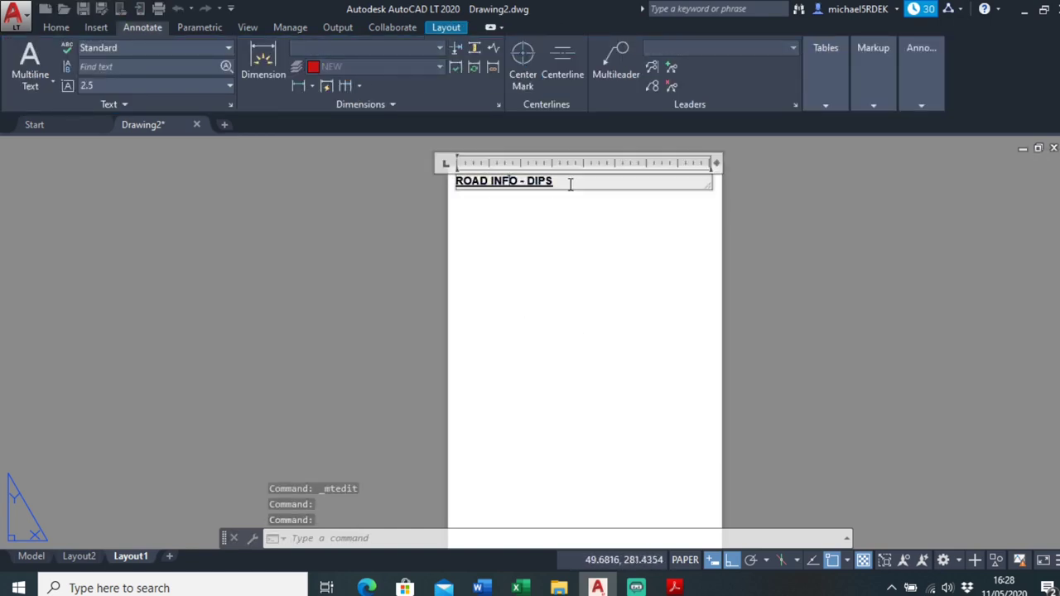
left_click_drag(551, 180, 422, 182)
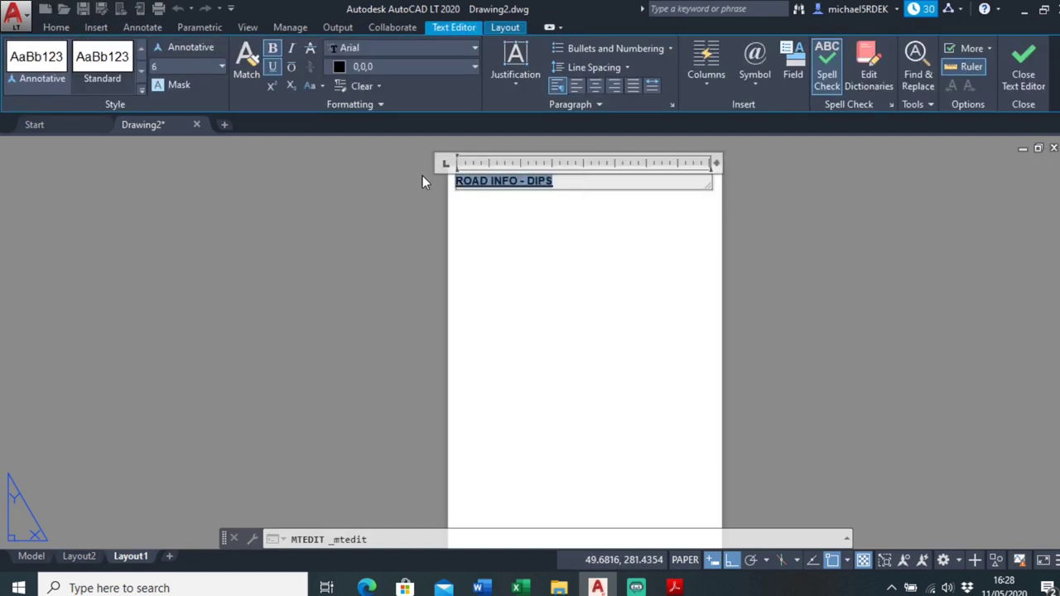
left_click(596, 86)
left_click(610, 246)
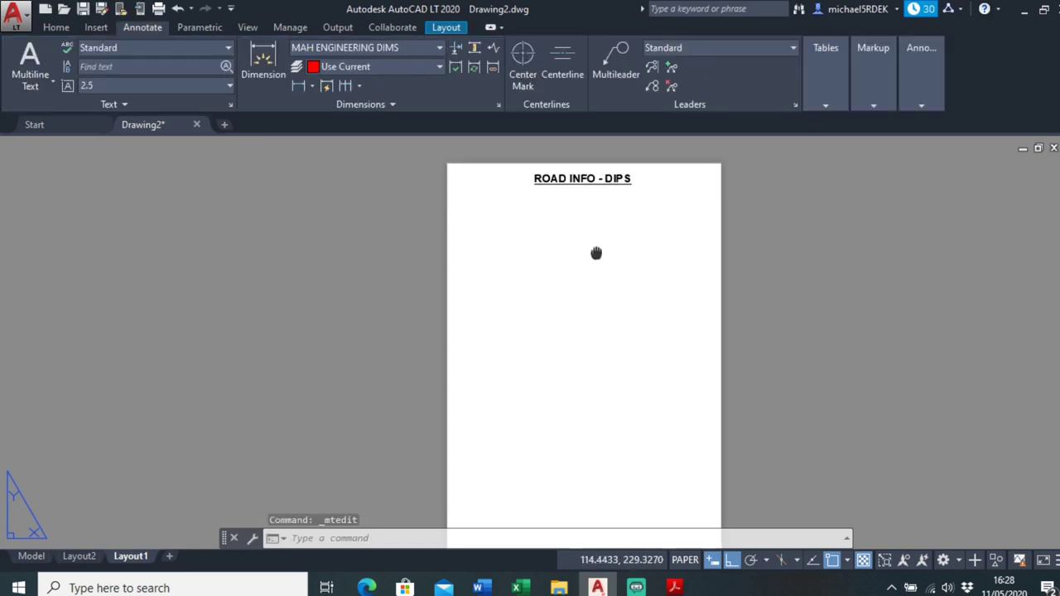
Deselect the title, reframe the whole sheet, and bring up the Viewports dialog with VPORTS.
middle_click_drag(596, 253, 592, 239)
left_click(561, 178)
left_click(451, 169)
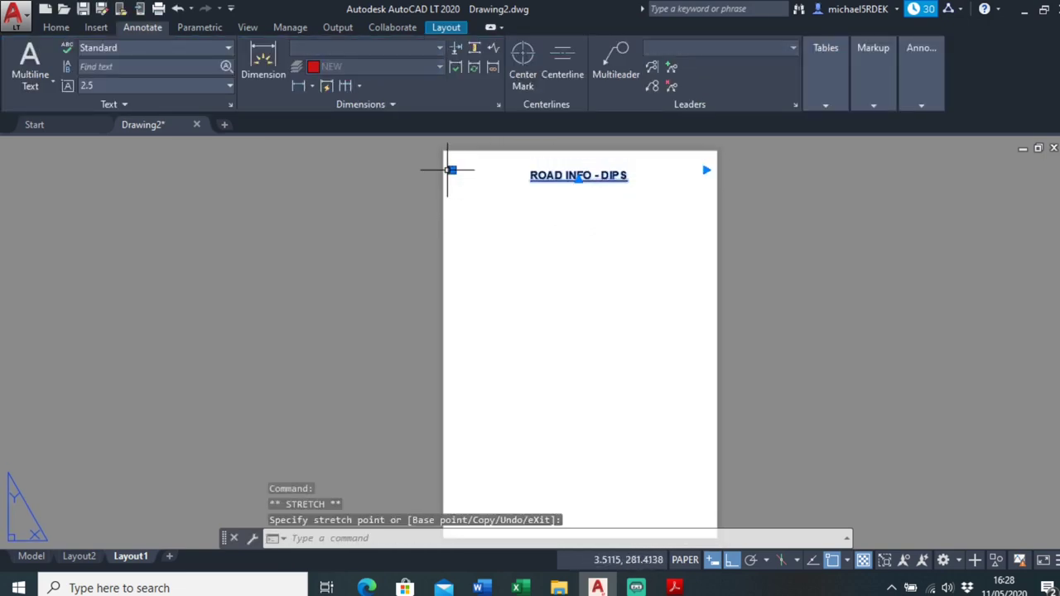
key("Escape")
left_click(563, 237)
key("Escape")
scroll(575, 355, "down", 2)
key("Escape")
middle_click_drag(563, 308, 579, 327)
scroll(582, 312, "up", 2)
scroll(582, 315, "down", 2)
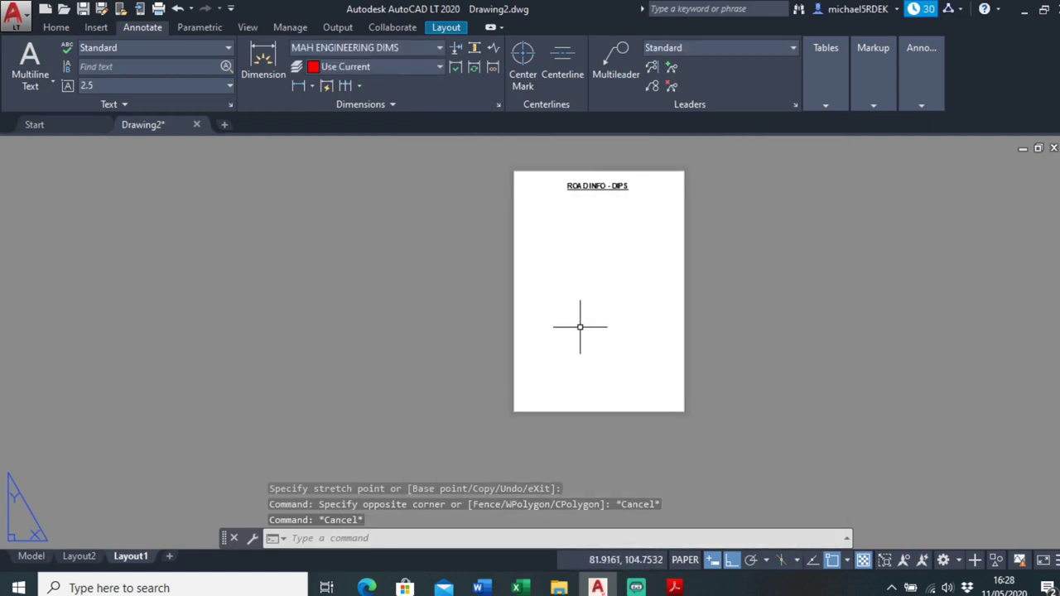
type("vports")
key("Return")
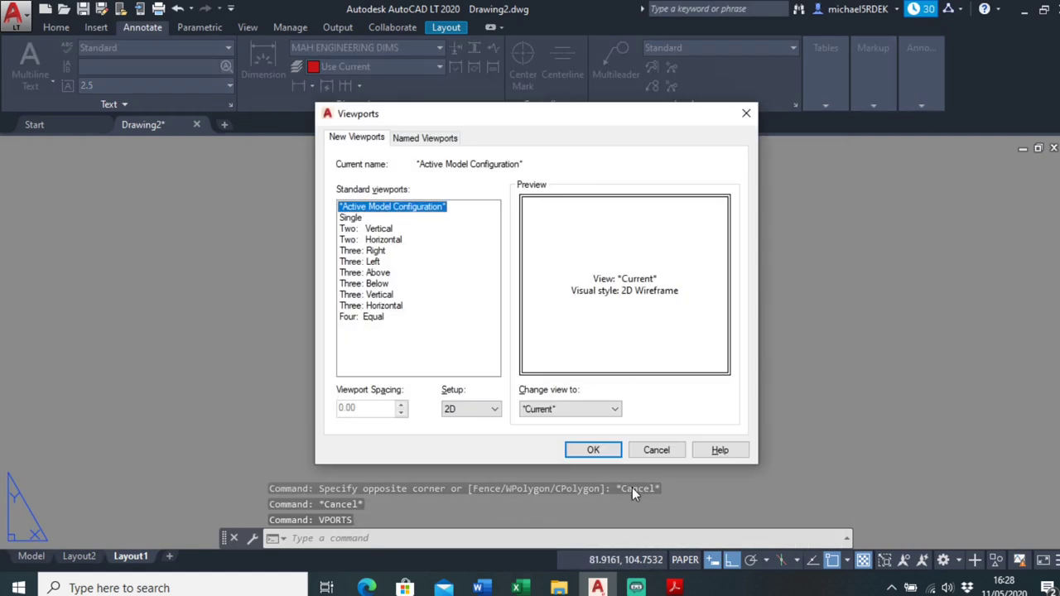
Accept the viewport configuration and draw a viewport below the title showing the kerb and road section.
left_click(595, 450)
scroll(542, 227, "up", 2)
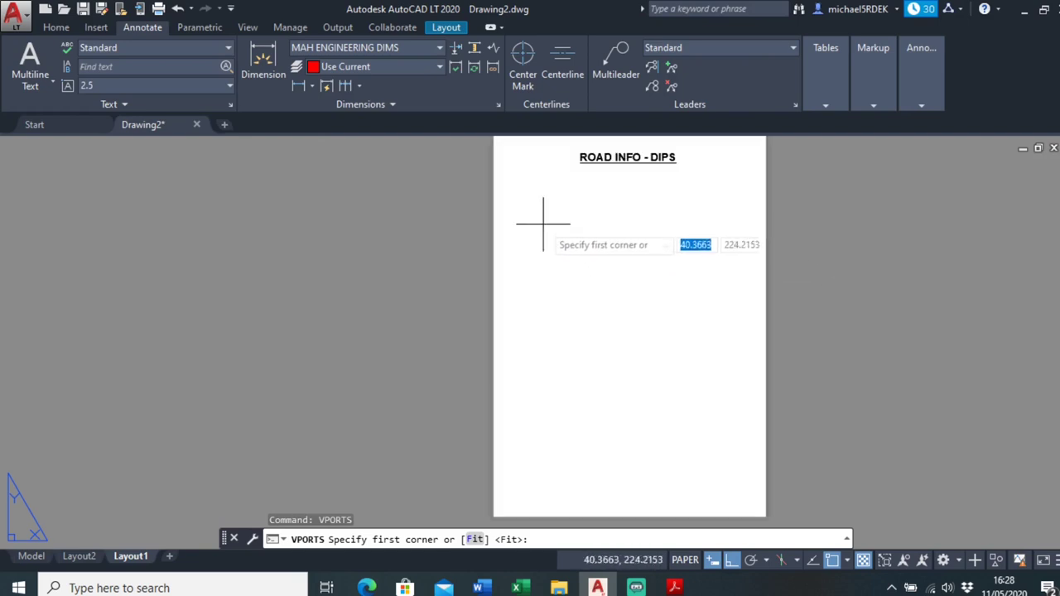
left_click(500, 173)
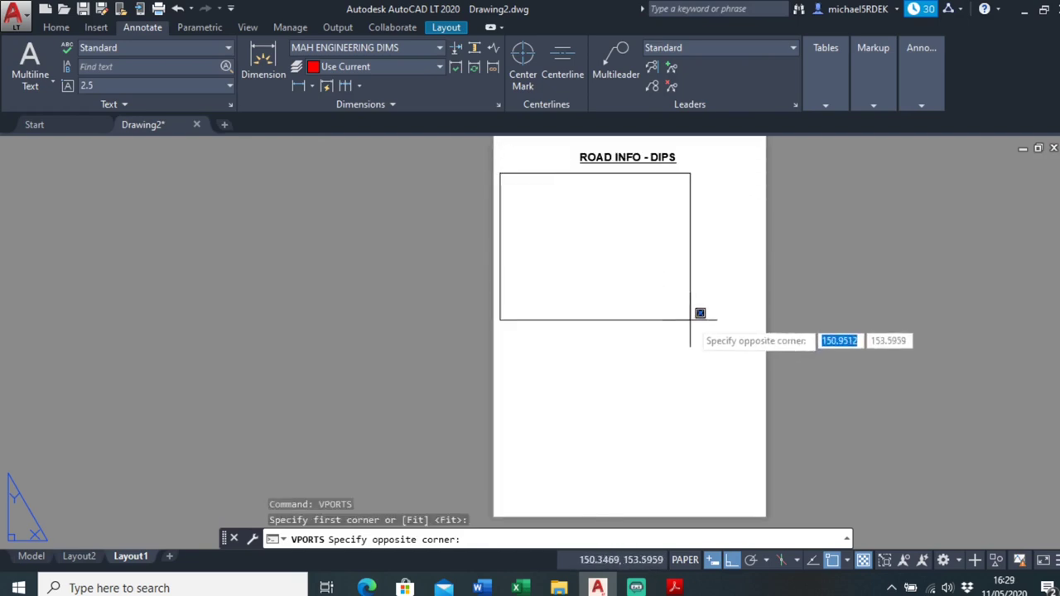
left_click(755, 380)
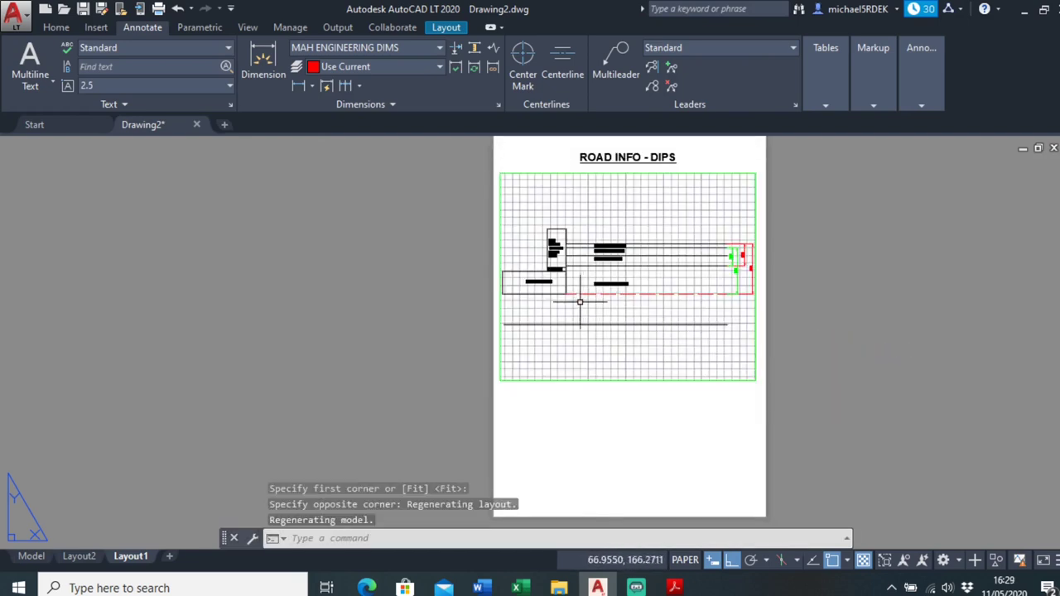
scroll(625, 328, "up", 3)
scroll(613, 347, "down", 2)
scroll(704, 265, "up", 2)
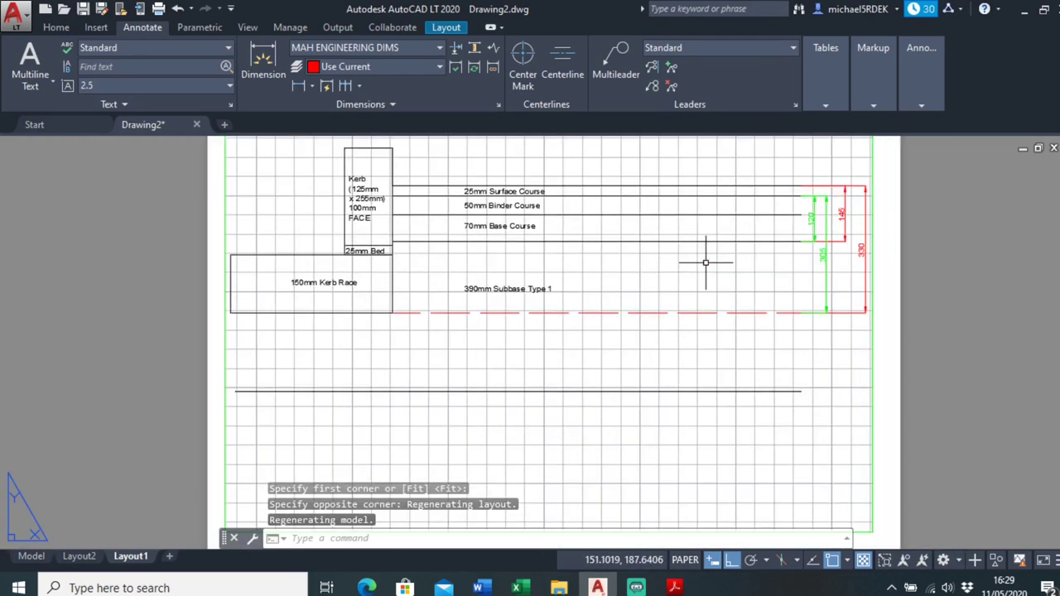
scroll(597, 279, "down", 2)
scroll(580, 282, "up", 2)
scroll(538, 281, "down", 2)
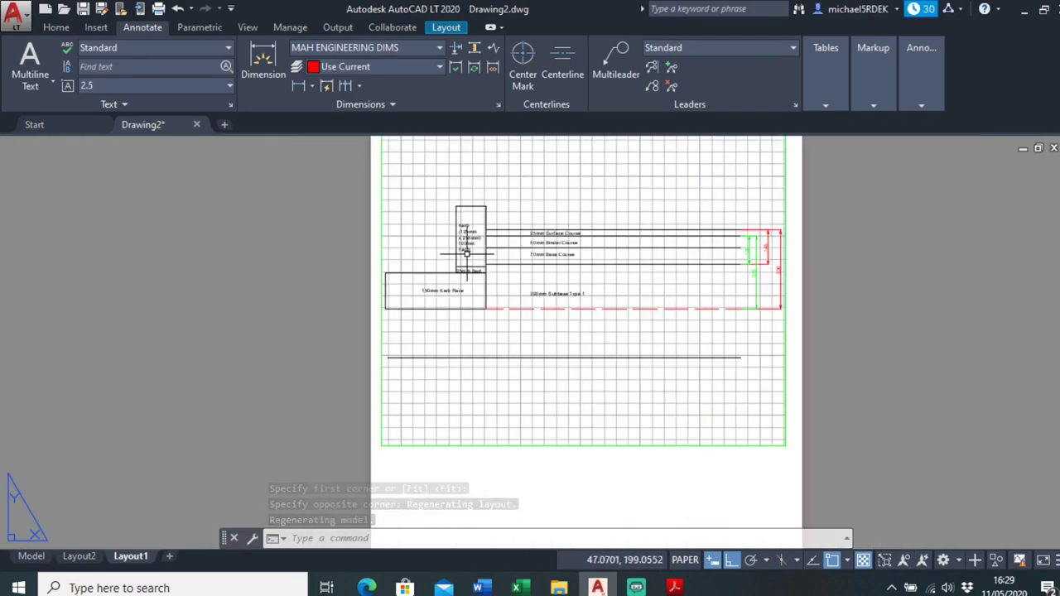
scroll(522, 285, "up", 2)
scroll(657, 312, "down", 4)
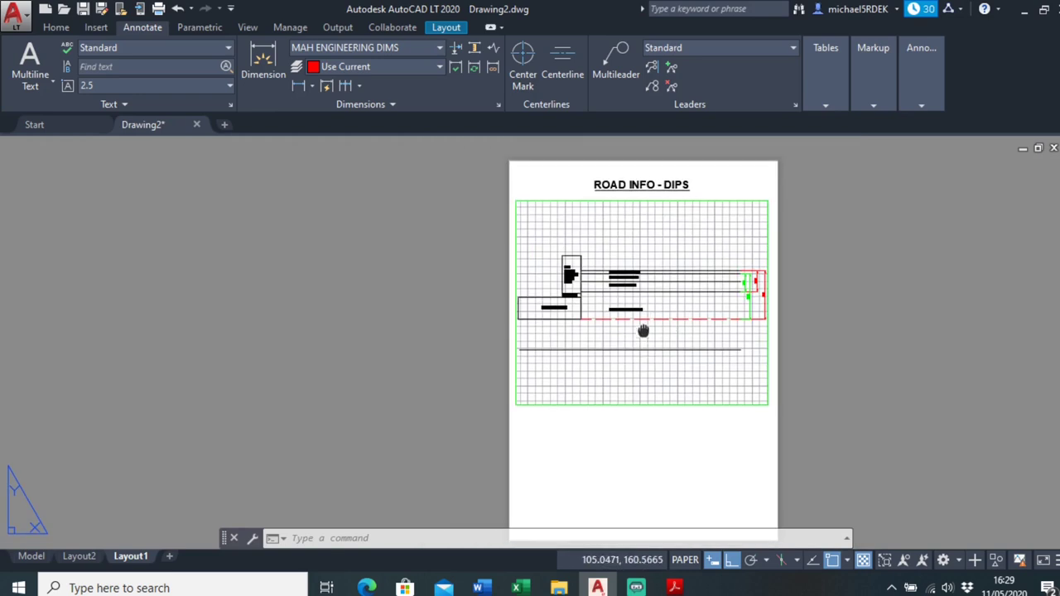
scroll(573, 271, "up", 2)
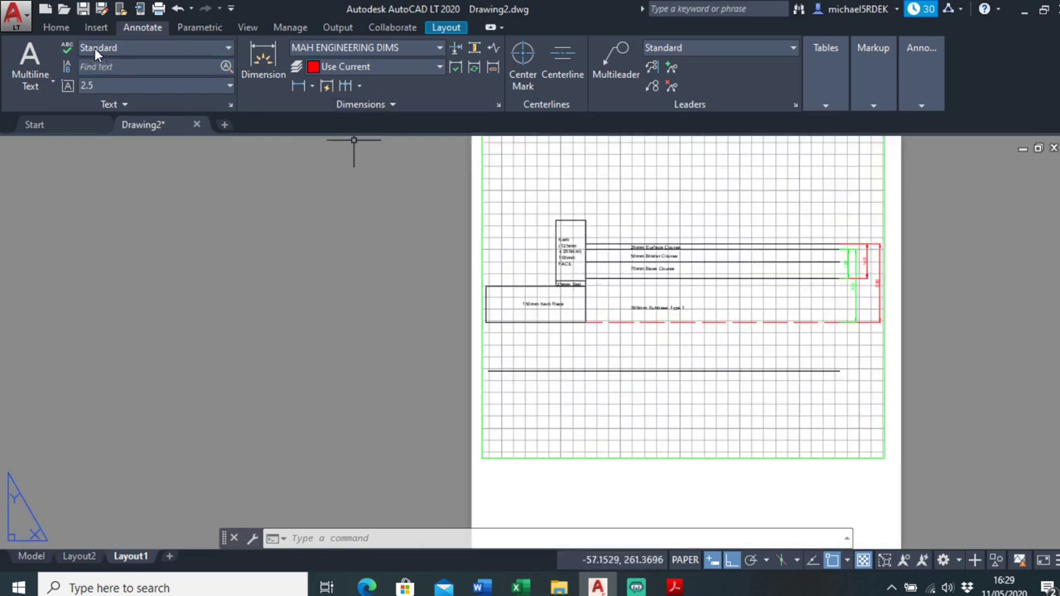
Draw a multiline text box below the viewport and switch its text colour from green to black.
left_click(27, 55)
middle_click_drag(665, 452, 651, 355)
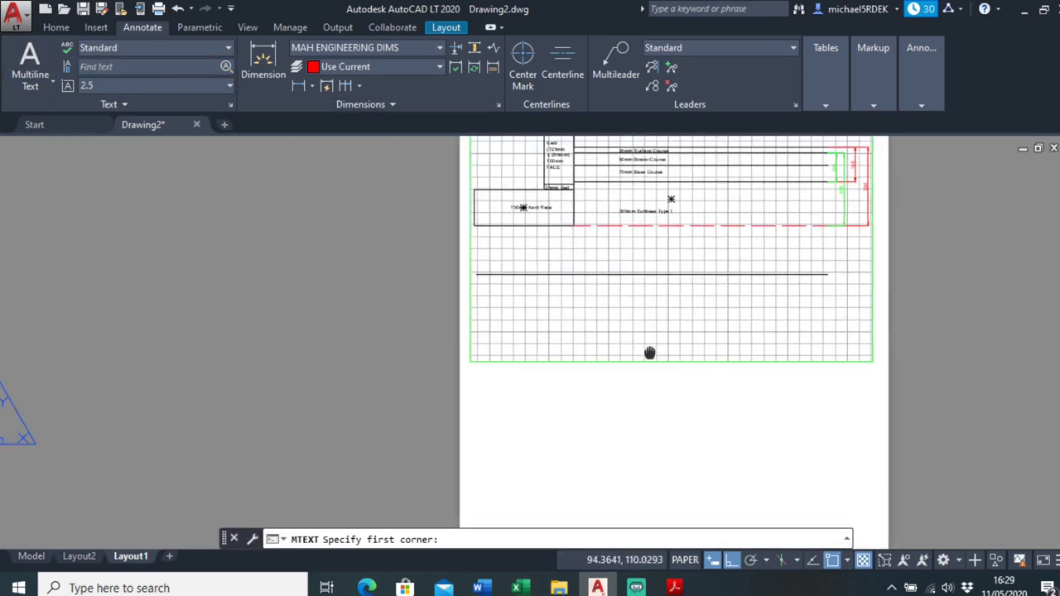
left_click(483, 383)
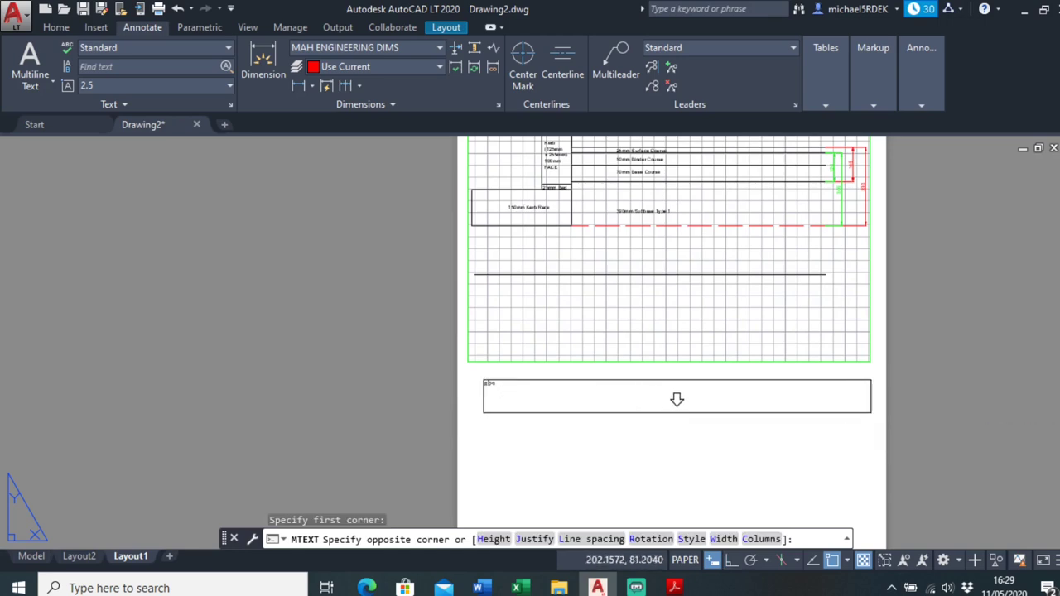
left_click(873, 414)
middle_click_drag(626, 426, 629, 456)
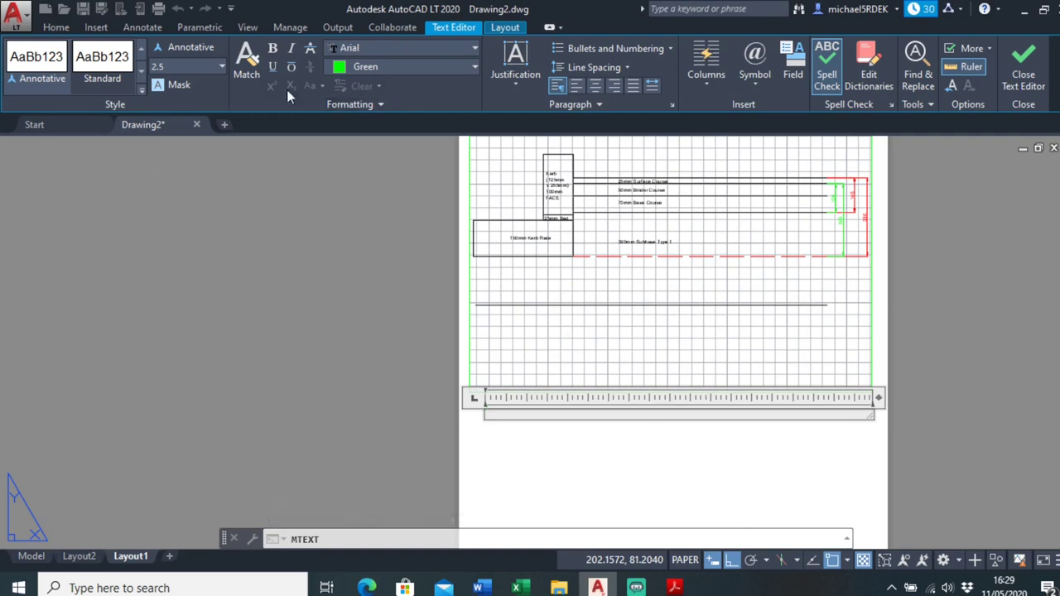
left_click(369, 69)
left_click(335, 130)
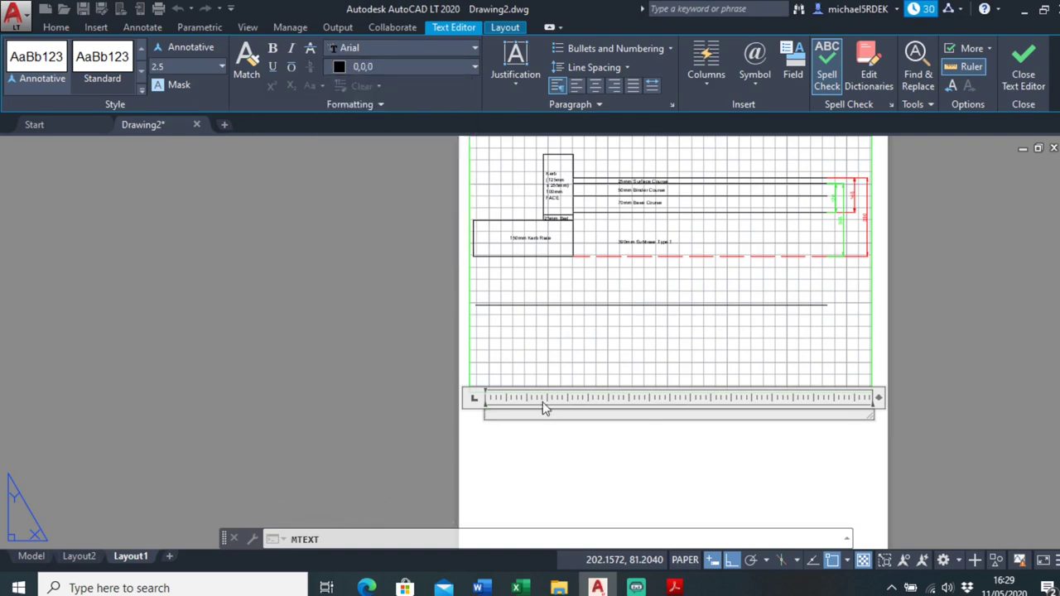
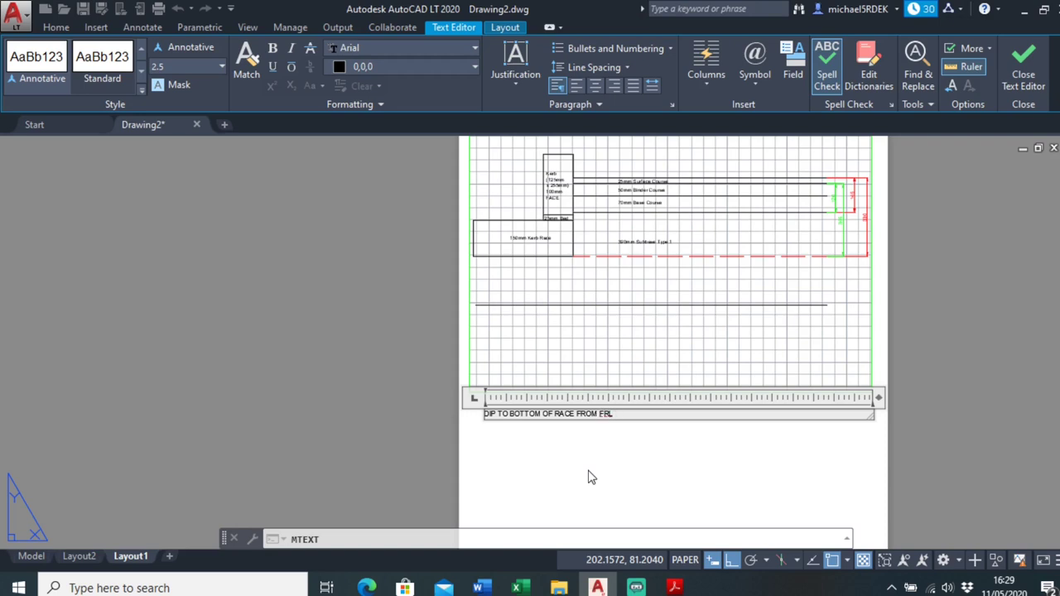
Finish the race dip at 330 and add the line 'DIP TO TOP OF STONE FROM FRL ='.
scroll(857, 184, "up", 4)
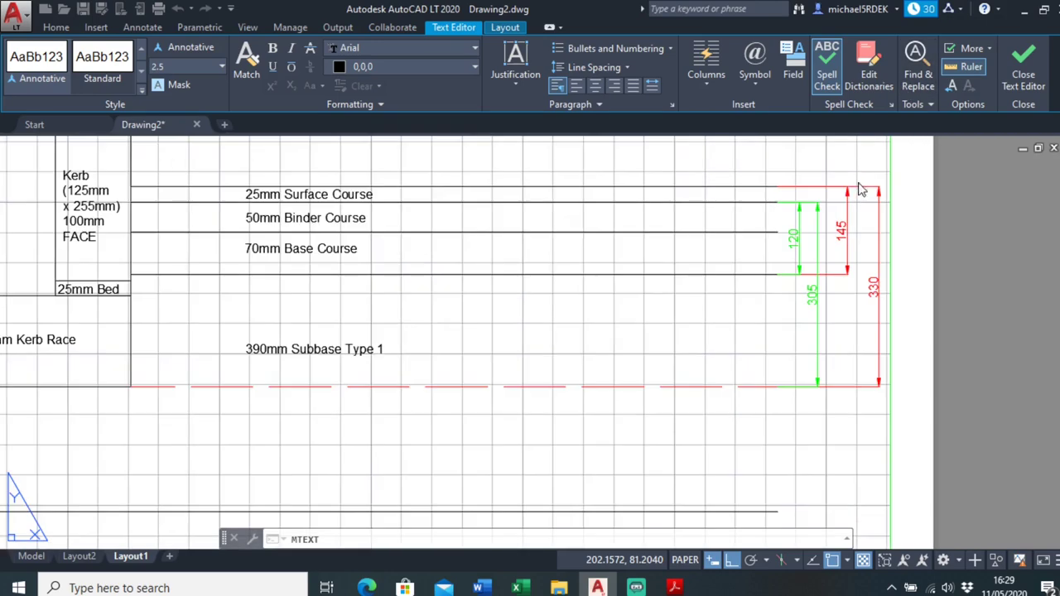
scroll(875, 358, "down", 5)
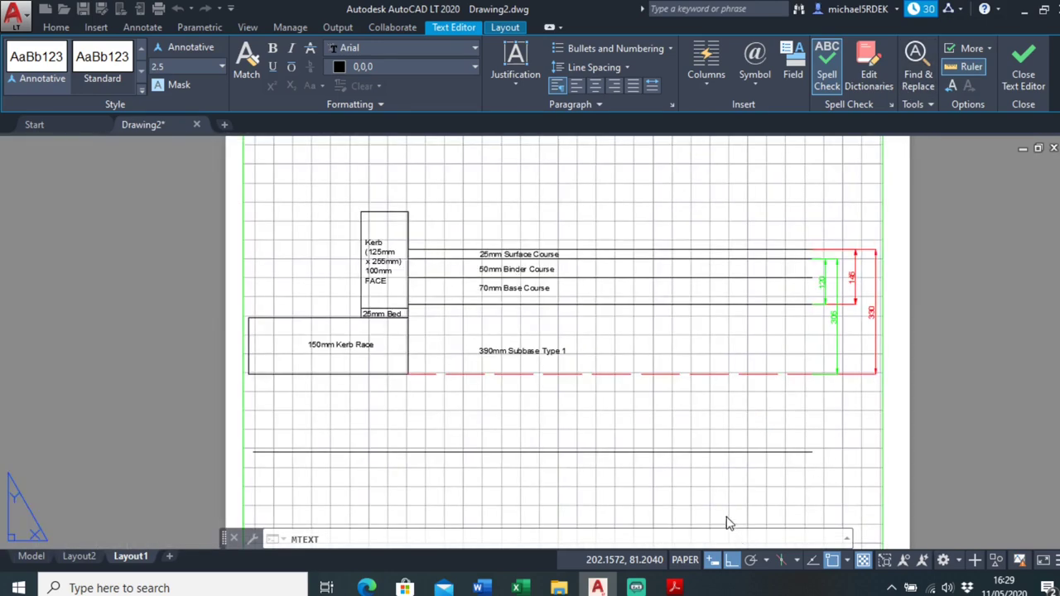
type("330")
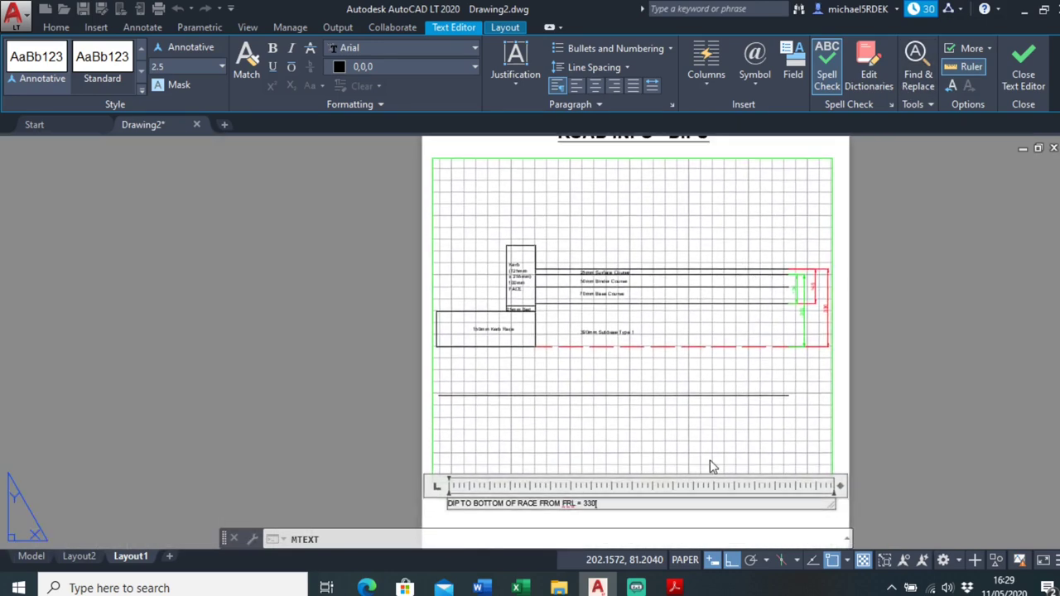
key("Return")
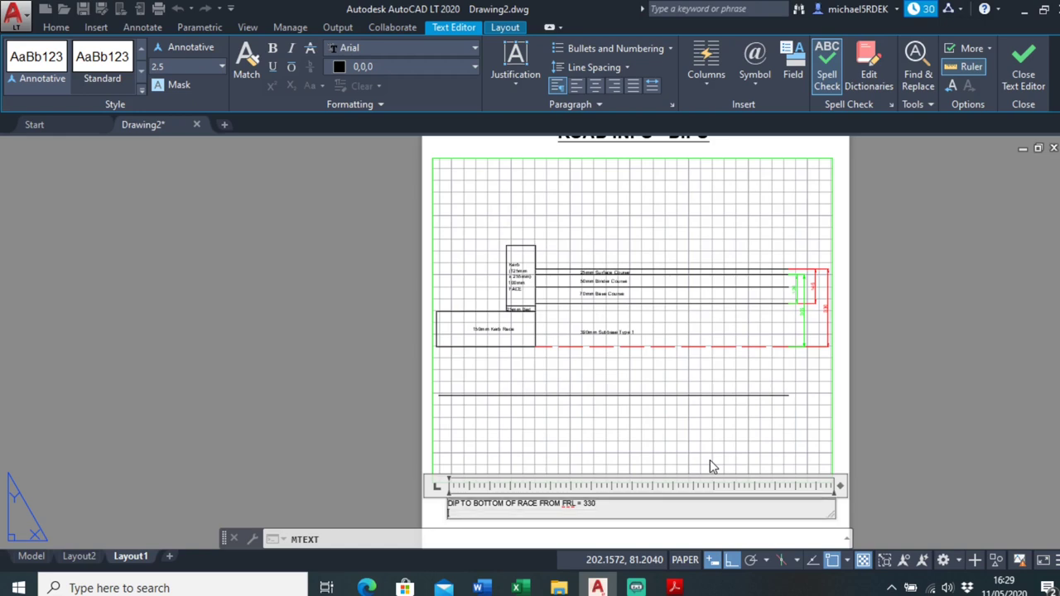
type("DIP TO")
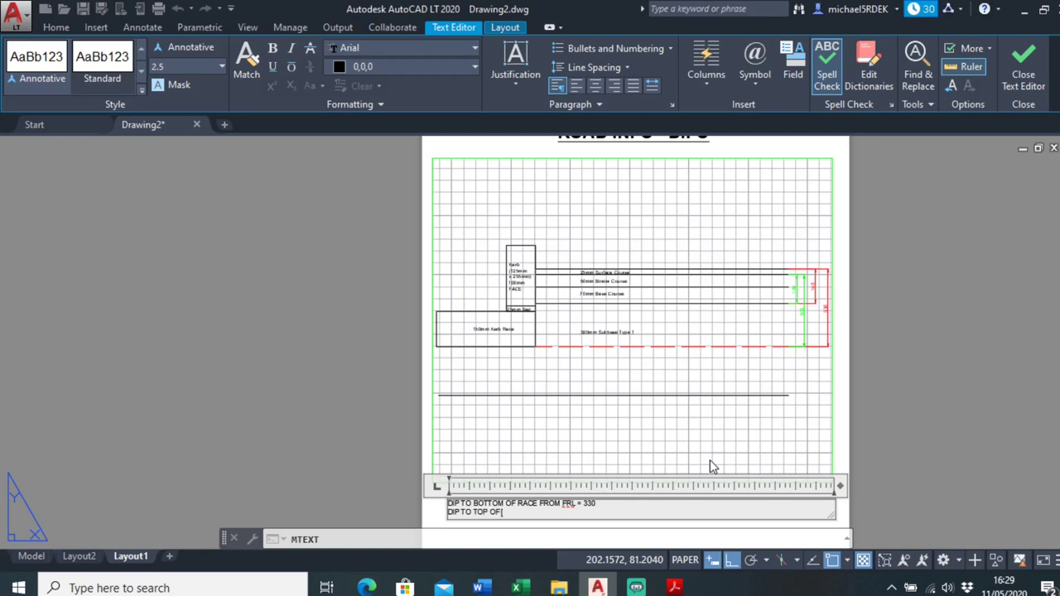
type("TOP OF STONE FROM FRL =")
Start a third line in the note after the dip lines.
scroll(801, 313, "up", 4)
scroll(796, 314, "down", 6)
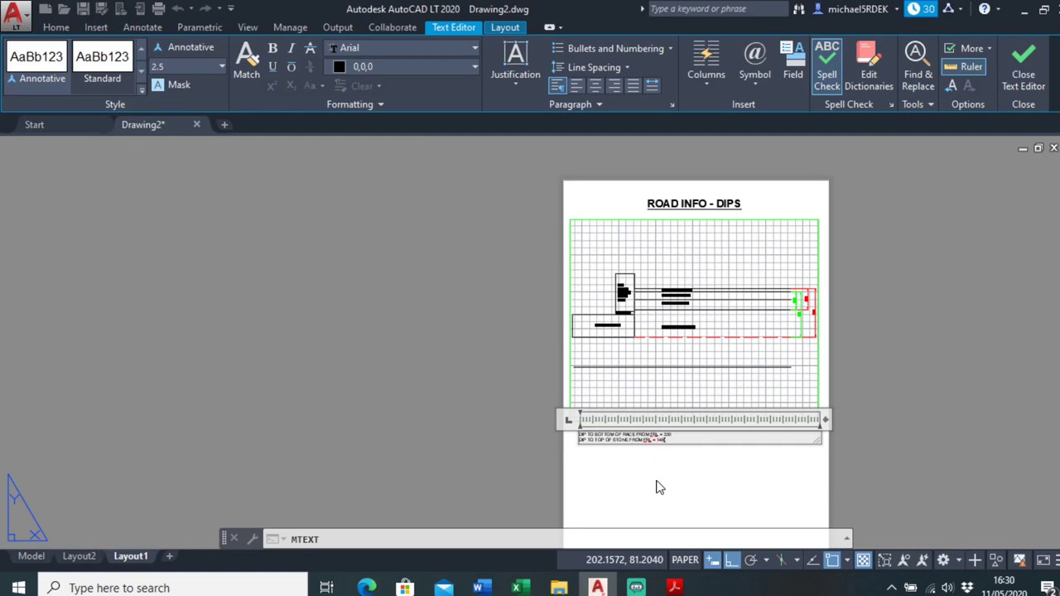
scroll(614, 379, "up", 5)
scroll(654, 418, "down", 5)
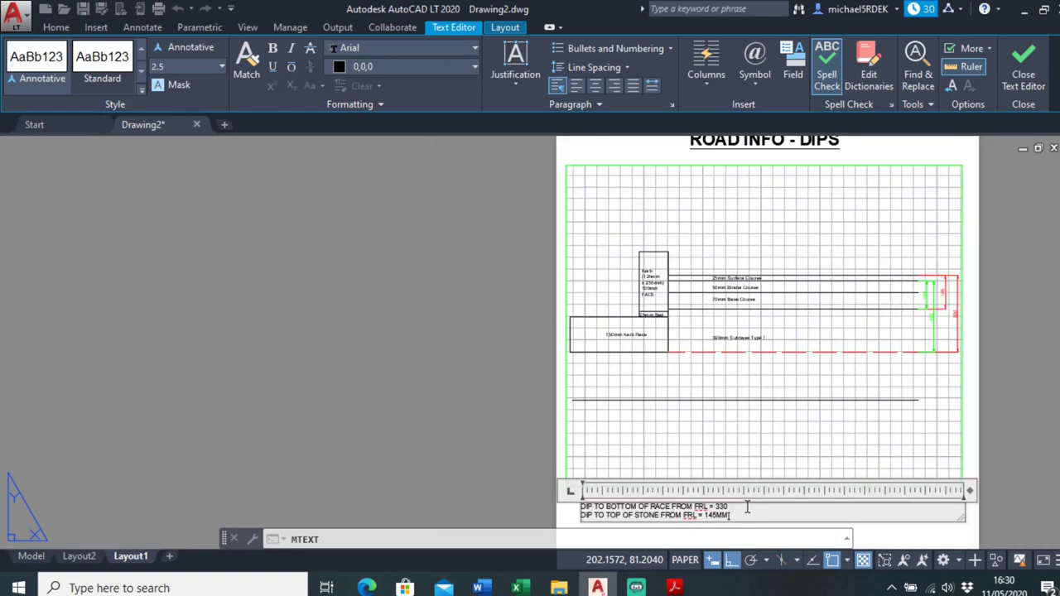
scroll(754, 506, "up", 4)
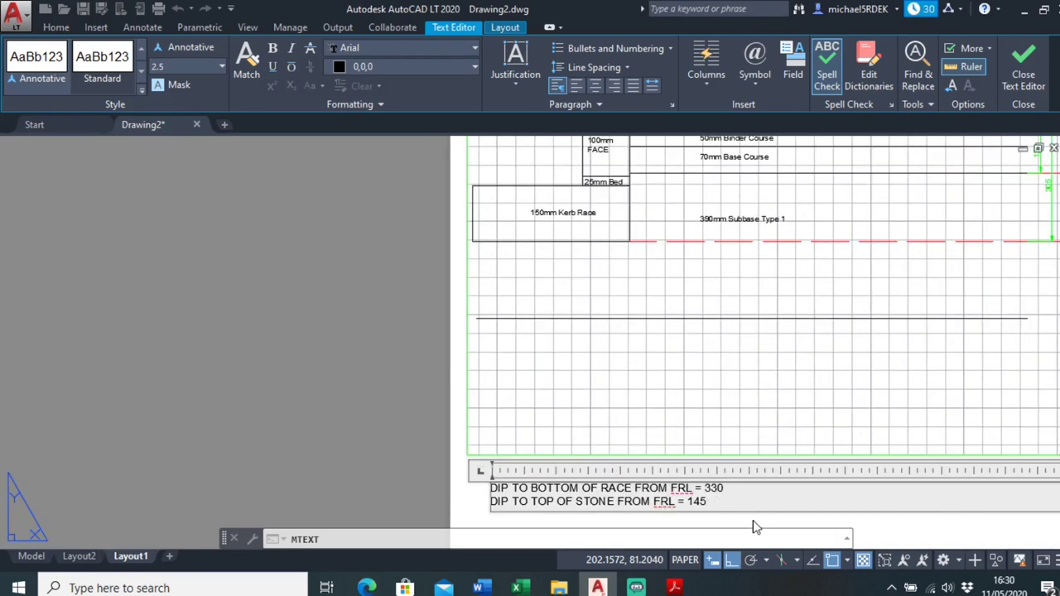
left_click(757, 490)
scroll(808, 386, "down", 2)
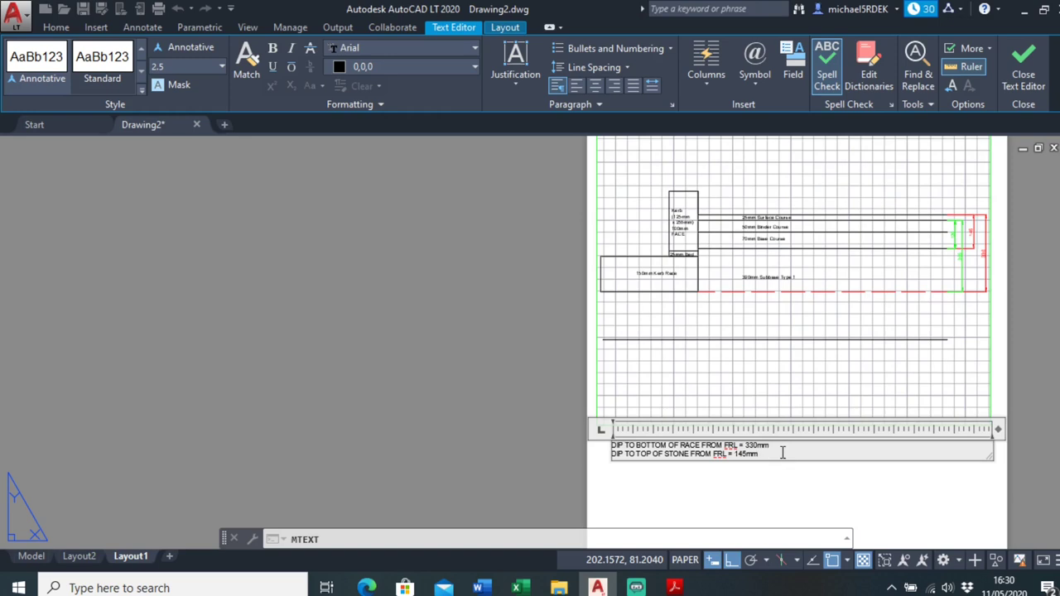
key("Return")
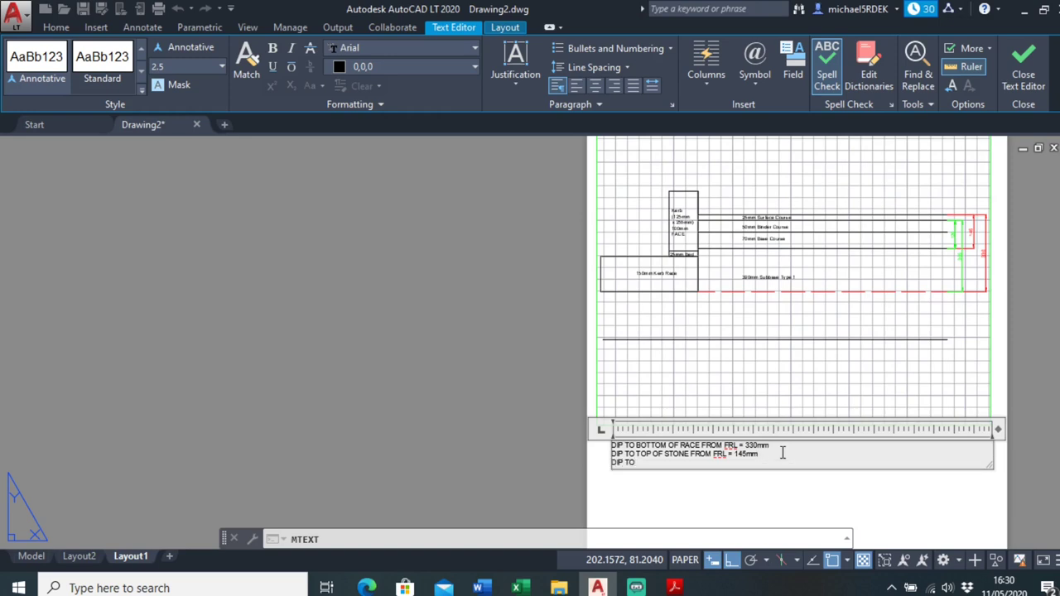
Copy both FRL dip lines and paste them on a new line below the note.
triple_click(643, 464)
left_click(766, 448)
key("ctrl+a")
key("ctrl+c")
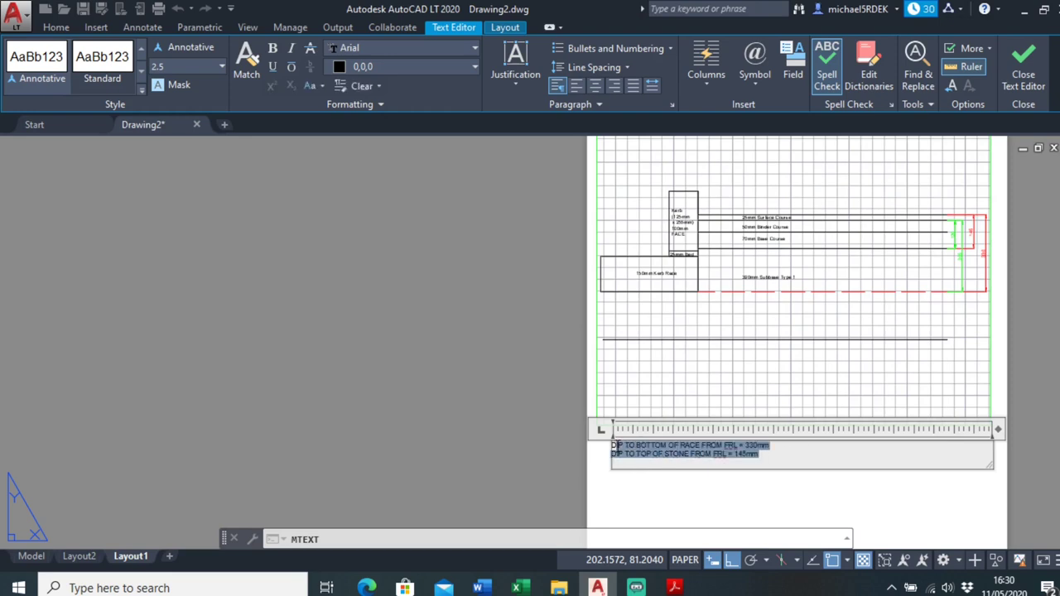
left_click(787, 457)
key("Return")
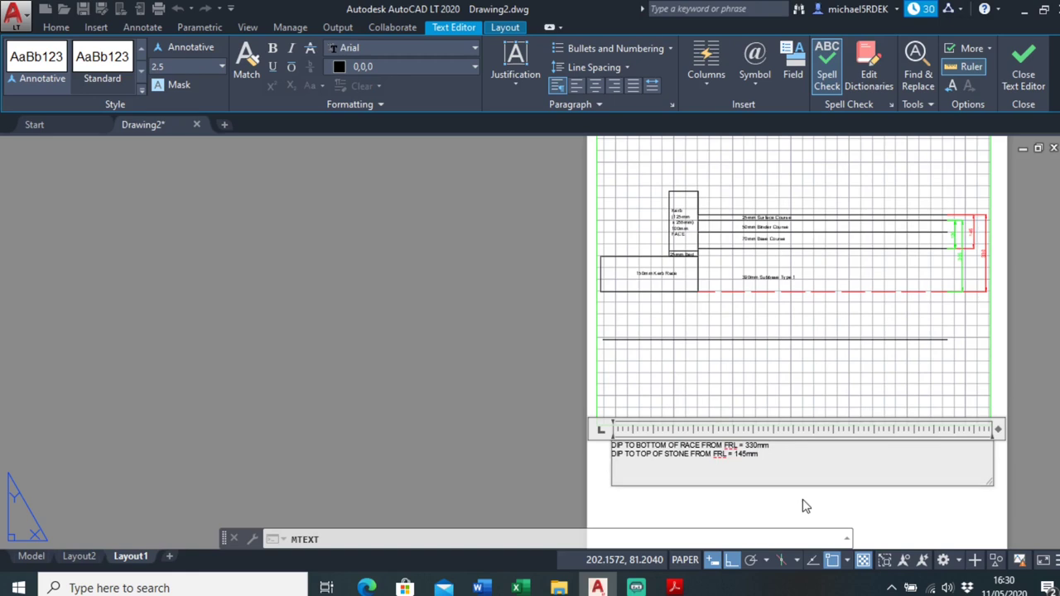
key("ctrl+v")
Change the pasted lines to BINDER with dips of 305mm and 120mm, then close the editor.
double_click(729, 470)
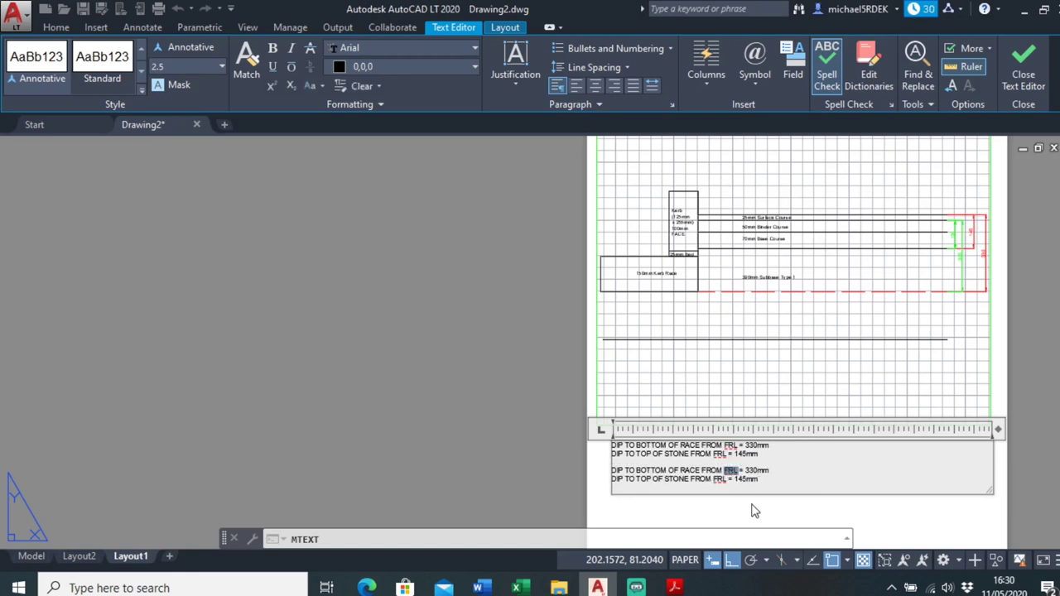
type("BINDE")
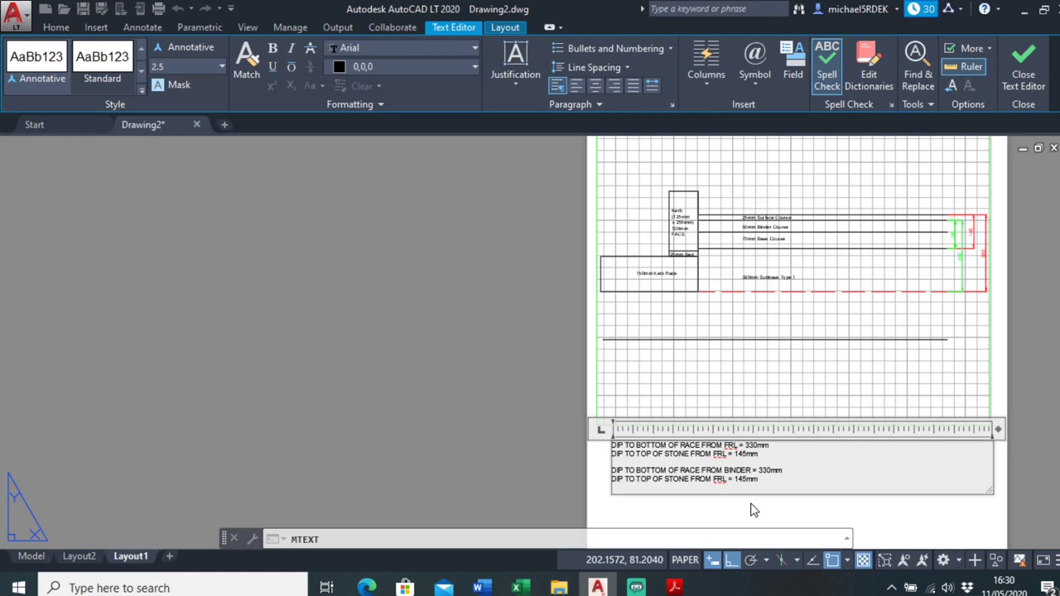
scroll(979, 228, "up", 1)
scroll(698, 515, "down", 1)
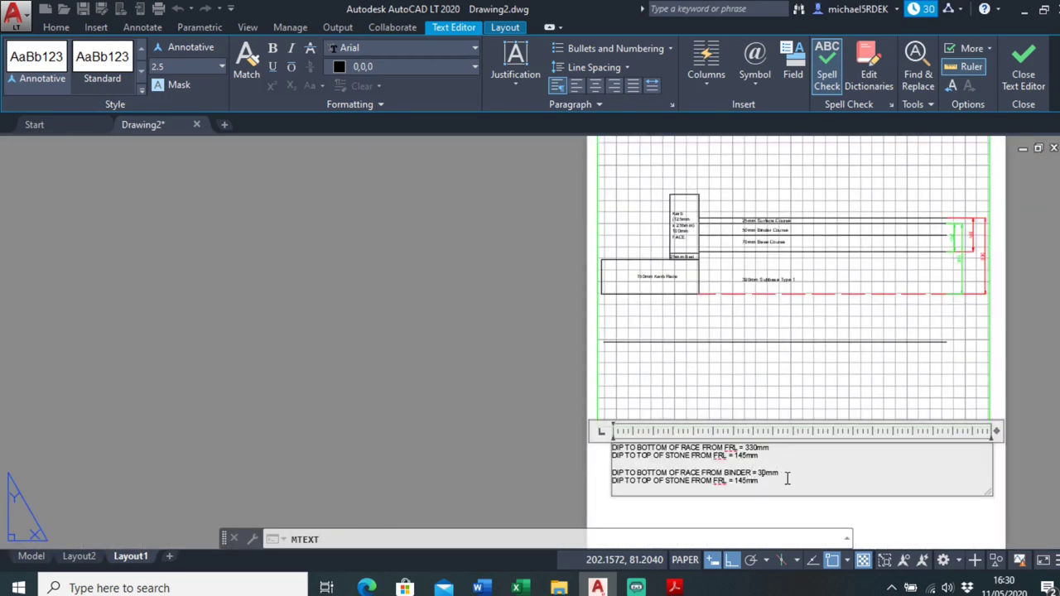
scroll(915, 279, "up", 2)
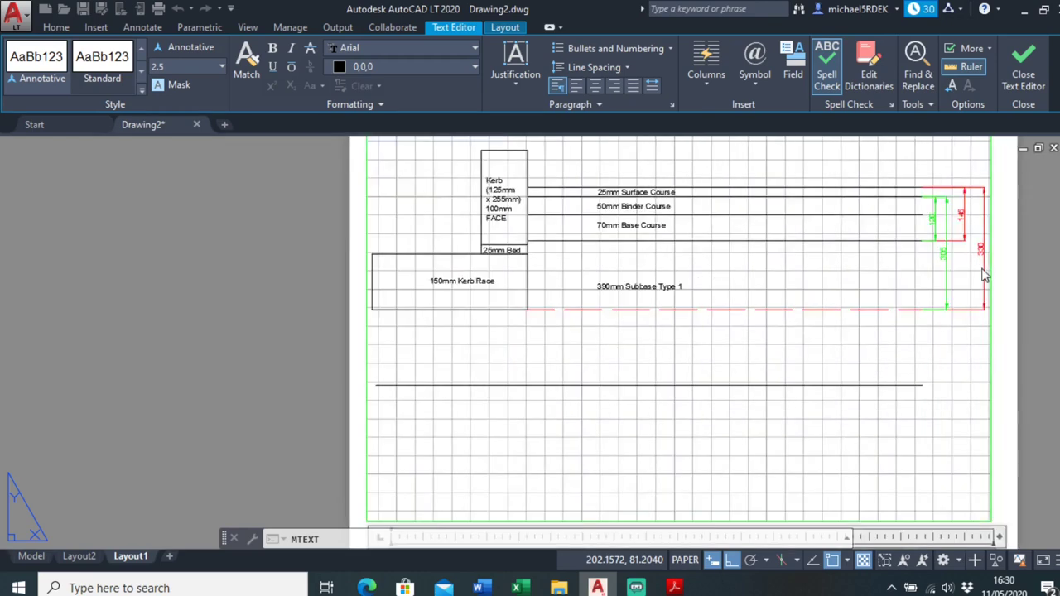
scroll(839, 336, "down", 4)
scroll(795, 352, "up", 5)
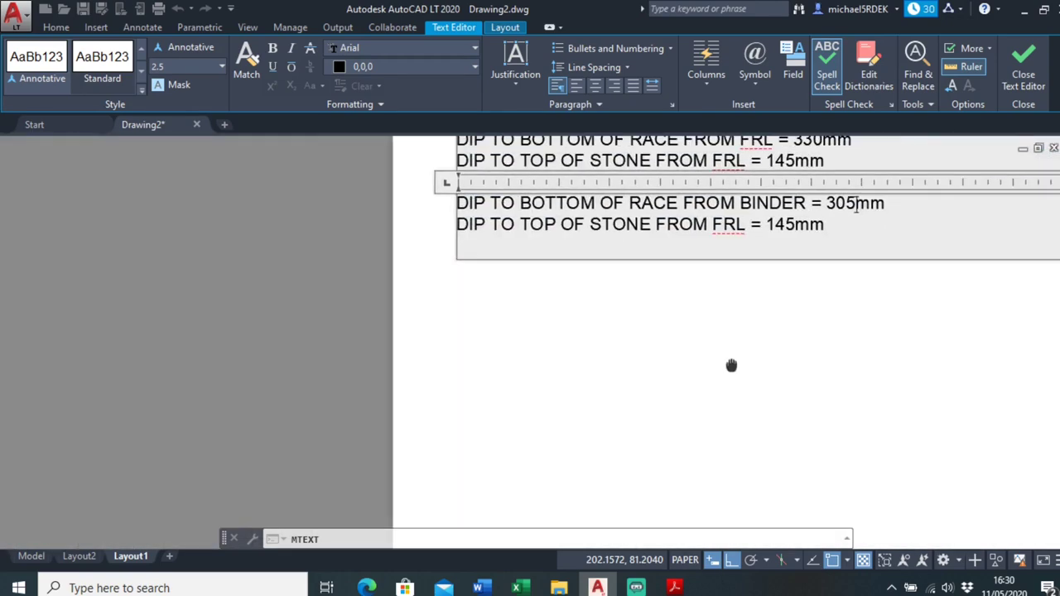
key("BackSpace")
key("BackSpace")
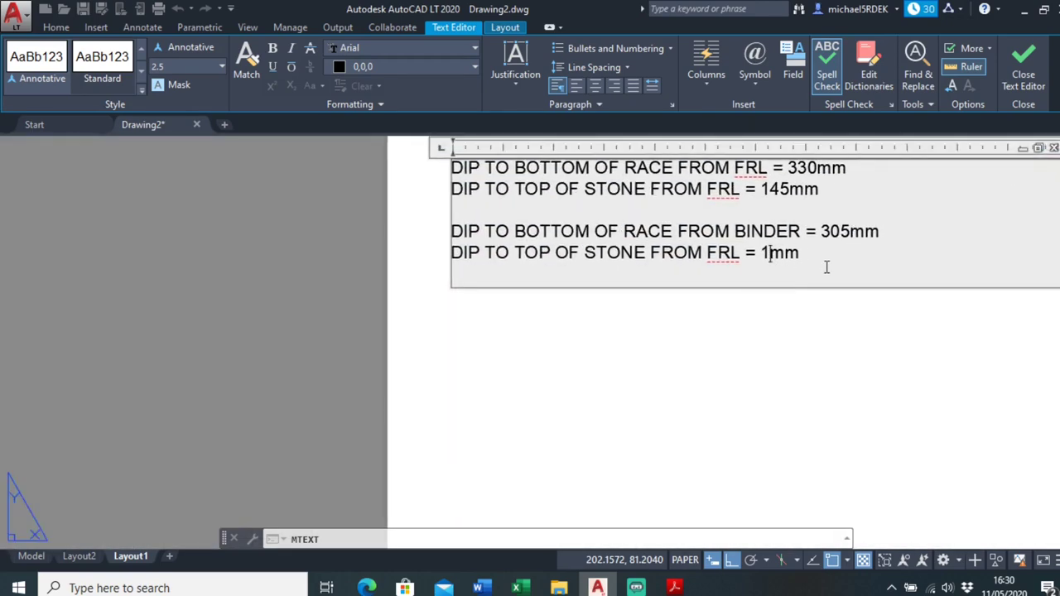
type("20")
left_click(784, 341)
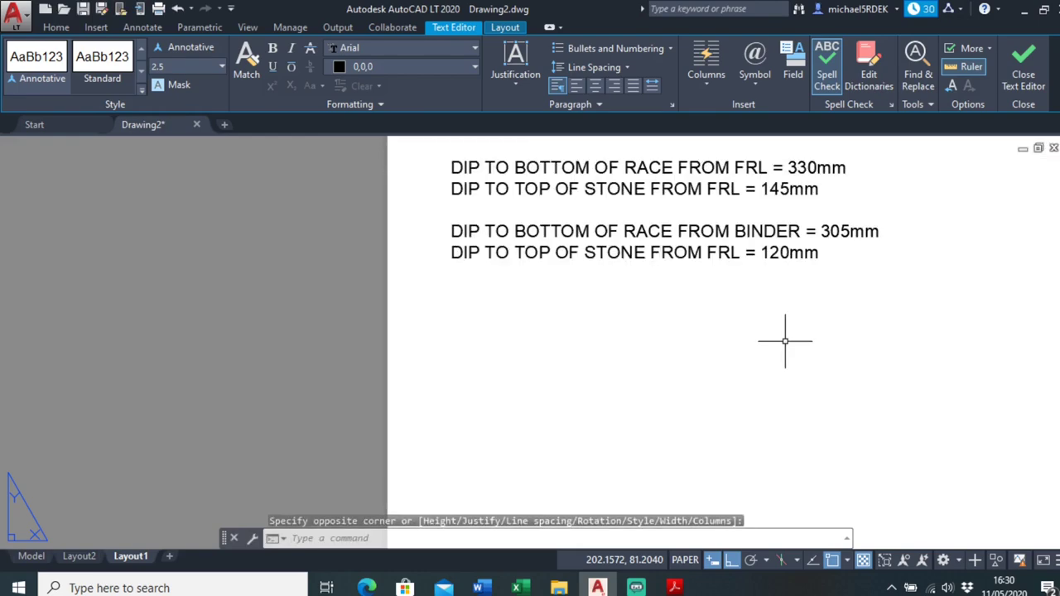
scroll(778, 343, "down", 3)
Add a '1ST LAYER THICKNESS =' line below the dip notes and return to Model space.
scroll(721, 350, "up", 3)
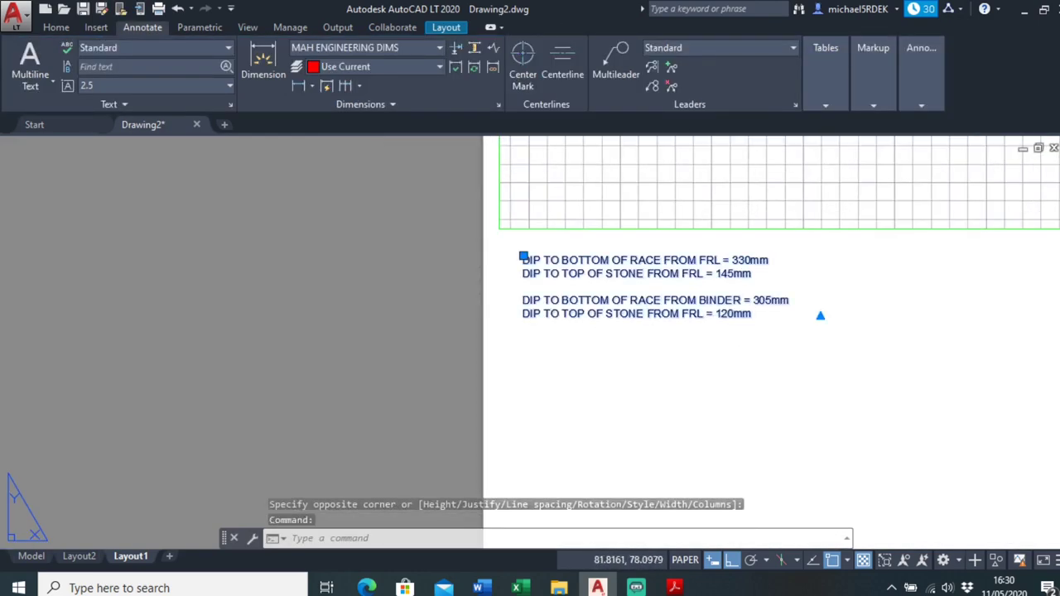
double_click(739, 314)
key("Return")
key("Return")
key("Return")
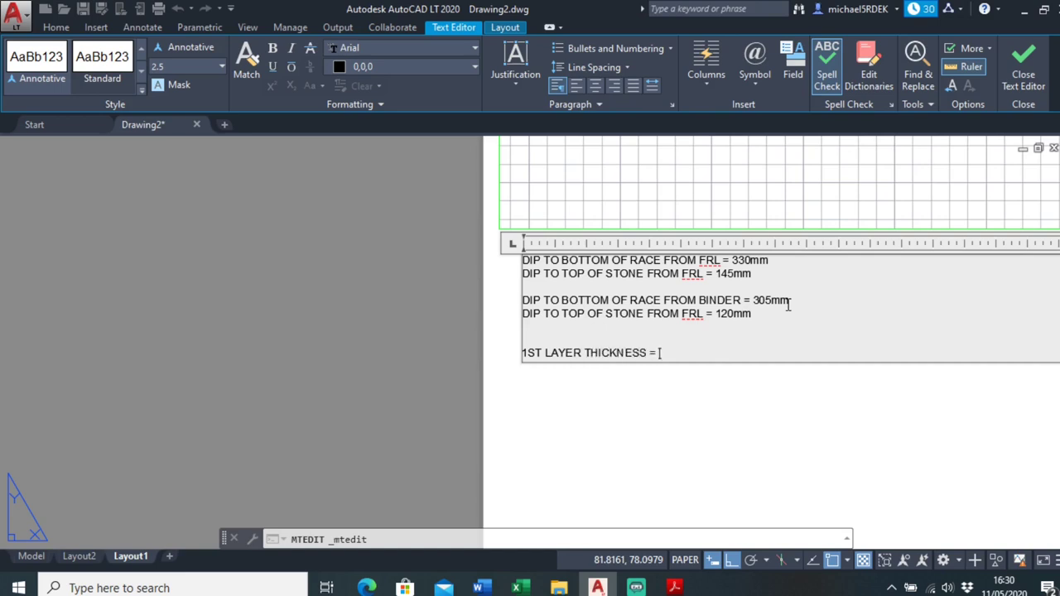
left_click(687, 274)
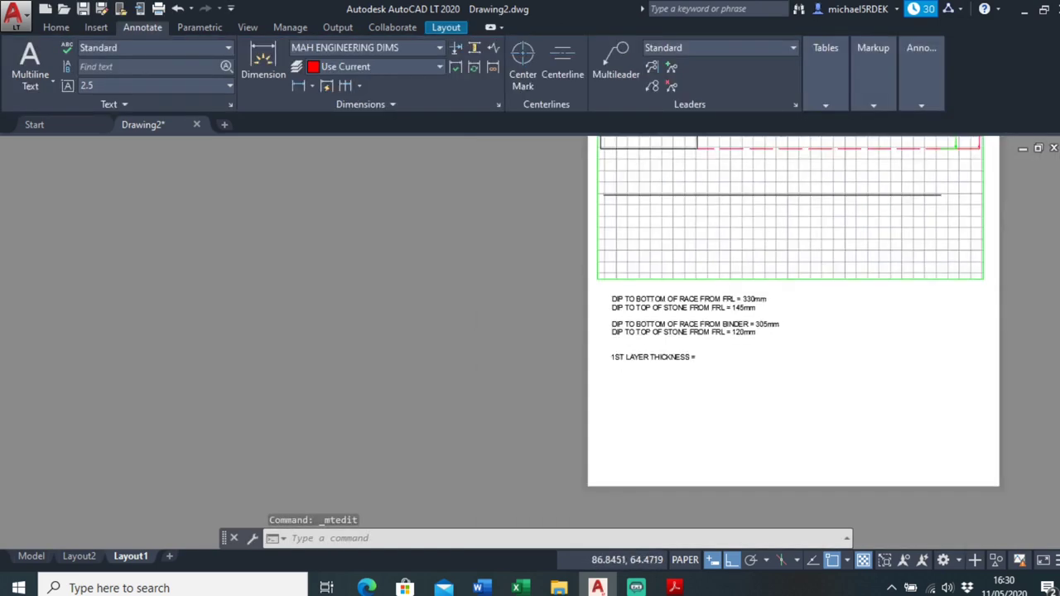
scroll(687, 273, "down", 3)
left_click(32, 556)
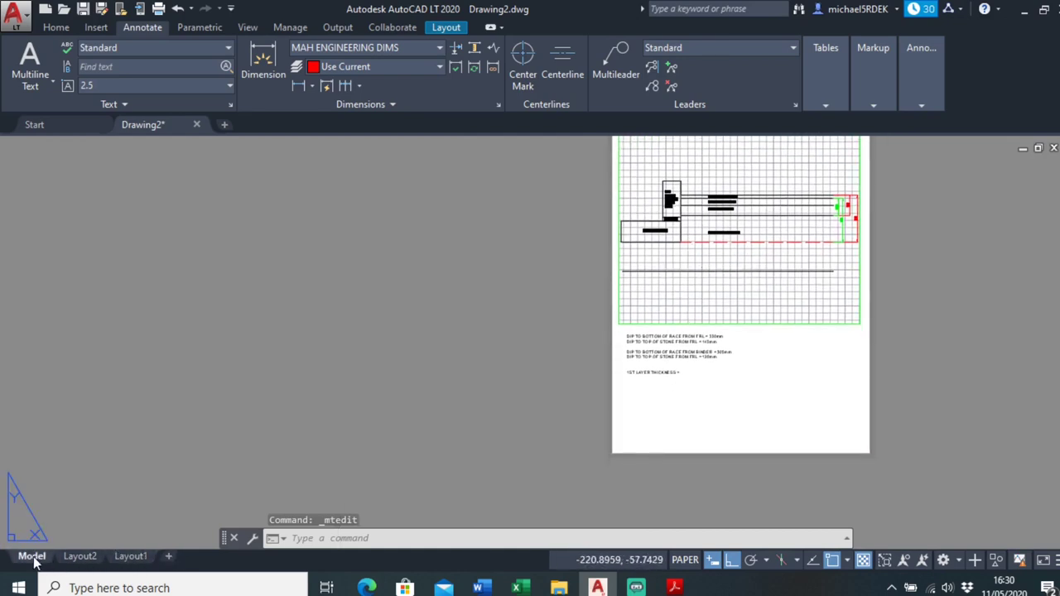
Set the current drawing colour to cyan.
middle_click_drag(308, 396, 343, 369)
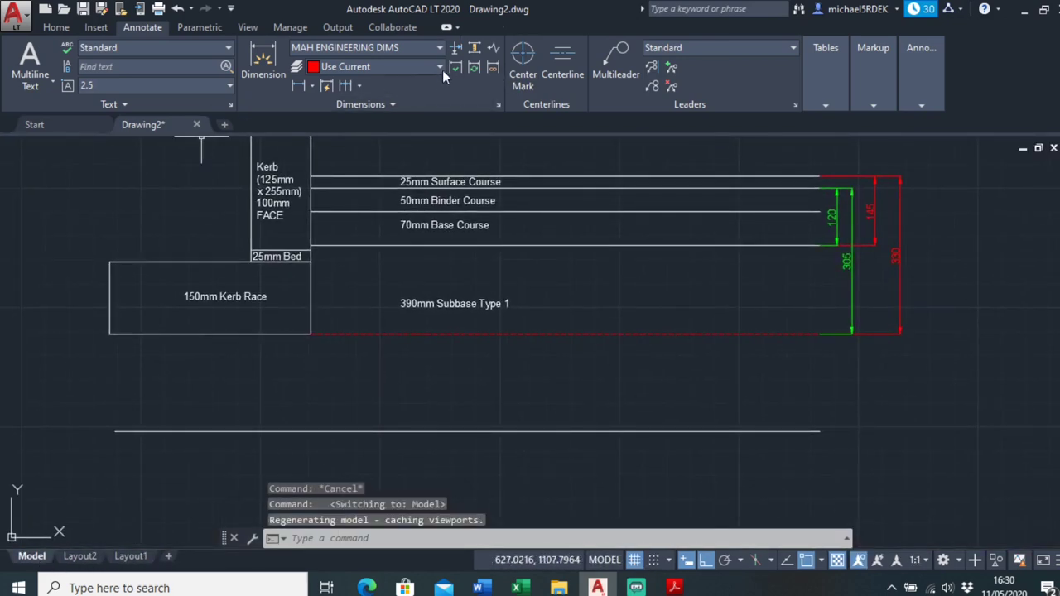
left_click(63, 30)
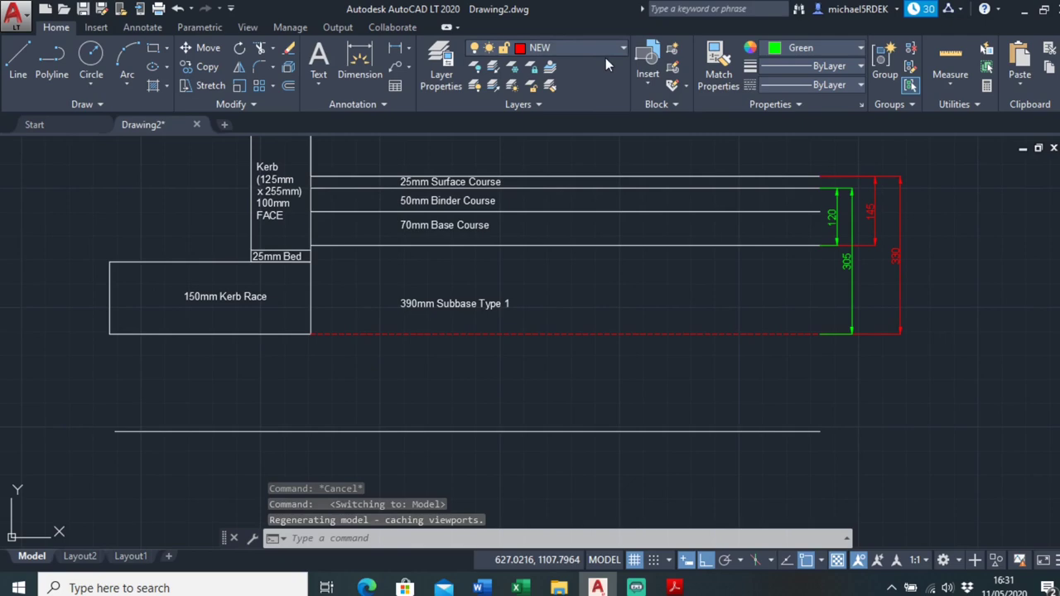
left_click(815, 49)
left_click(819, 207)
Dimension the 205 depth from the kerb race bottom corner to the lower line.
middle_click_drag(457, 384, 525, 349)
left_click(143, 28)
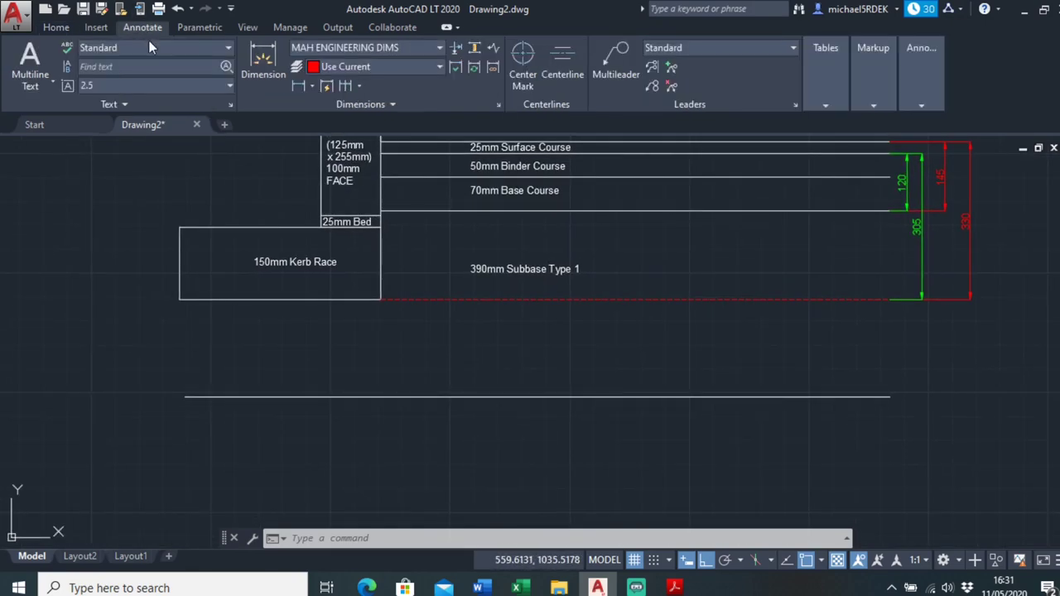
left_click(263, 66)
scroll(378, 304, "up", 4)
left_click(377, 307)
scroll(392, 309, "down", 1)
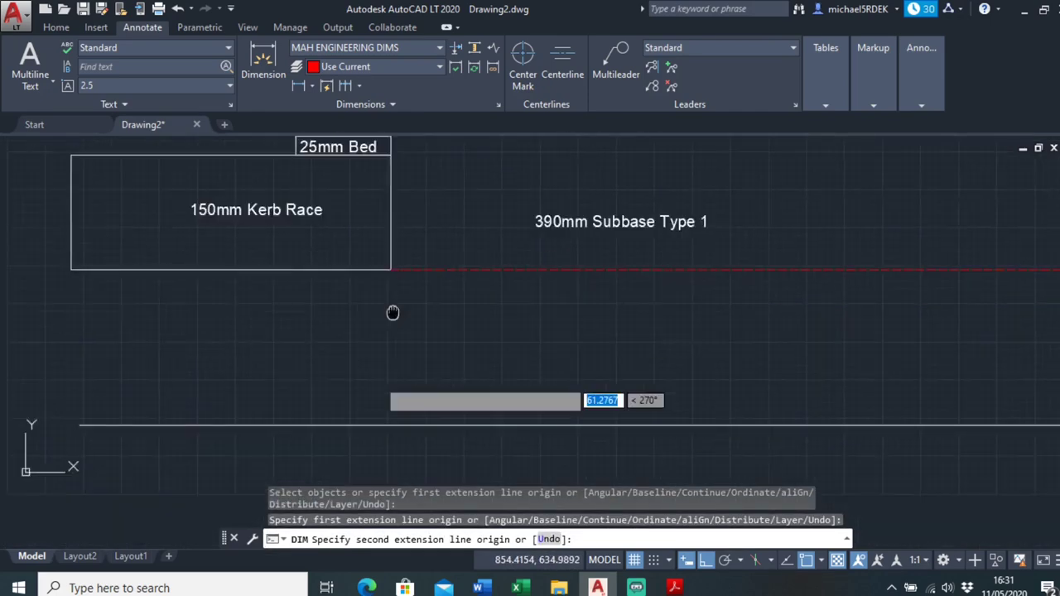
scroll(366, 378, "down", 2)
left_click(395, 387)
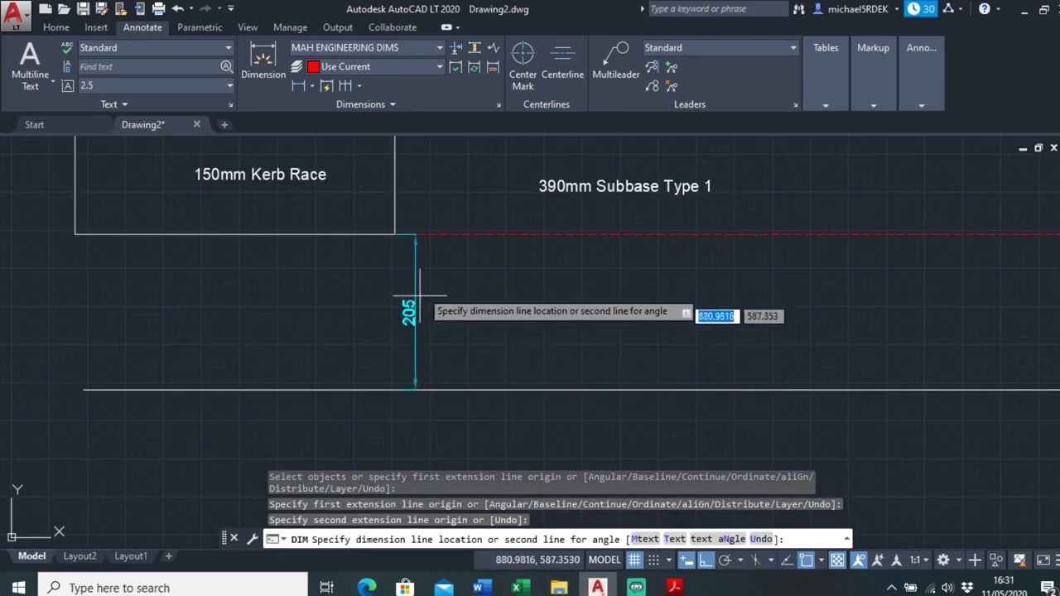
left_click(396, 308)
middle_click_drag(421, 265, 438, 336)
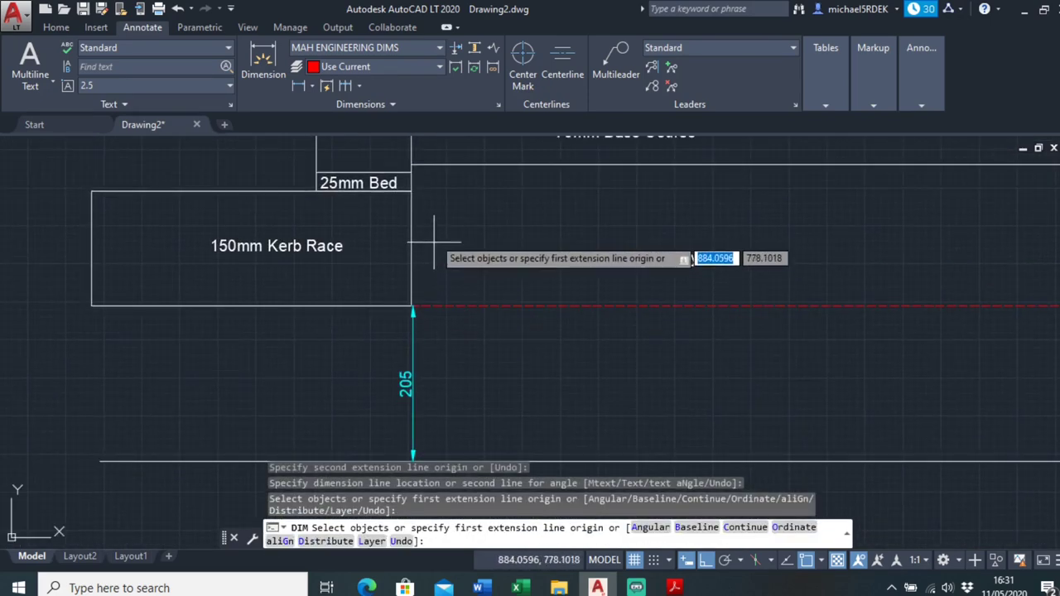
key("Return")
key("Escape")
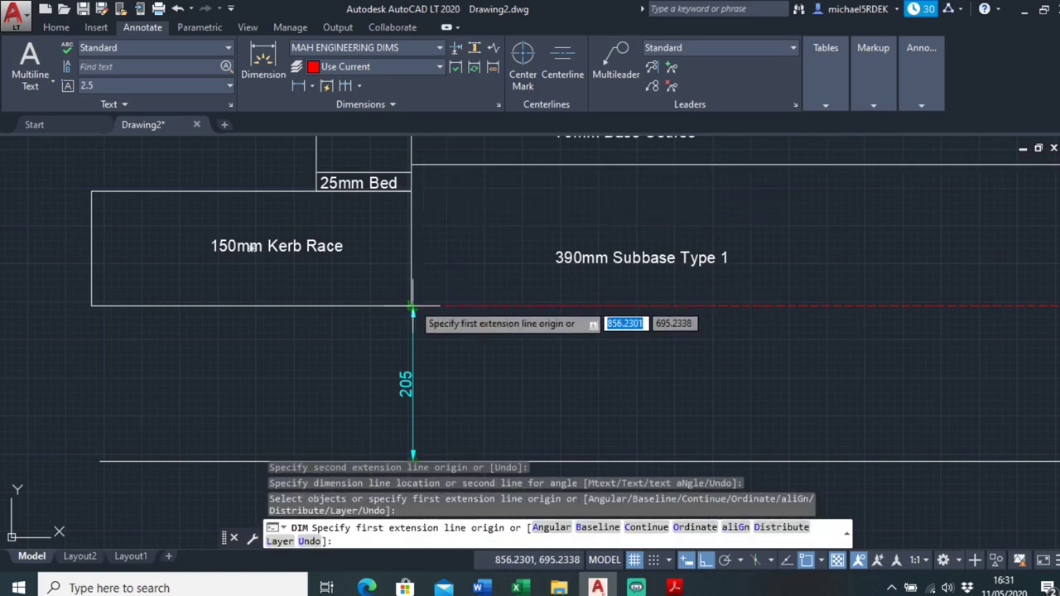
Add a 185 dimension beside the subbase down to the kerb race bottom.
scroll(422, 315, "up", 3)
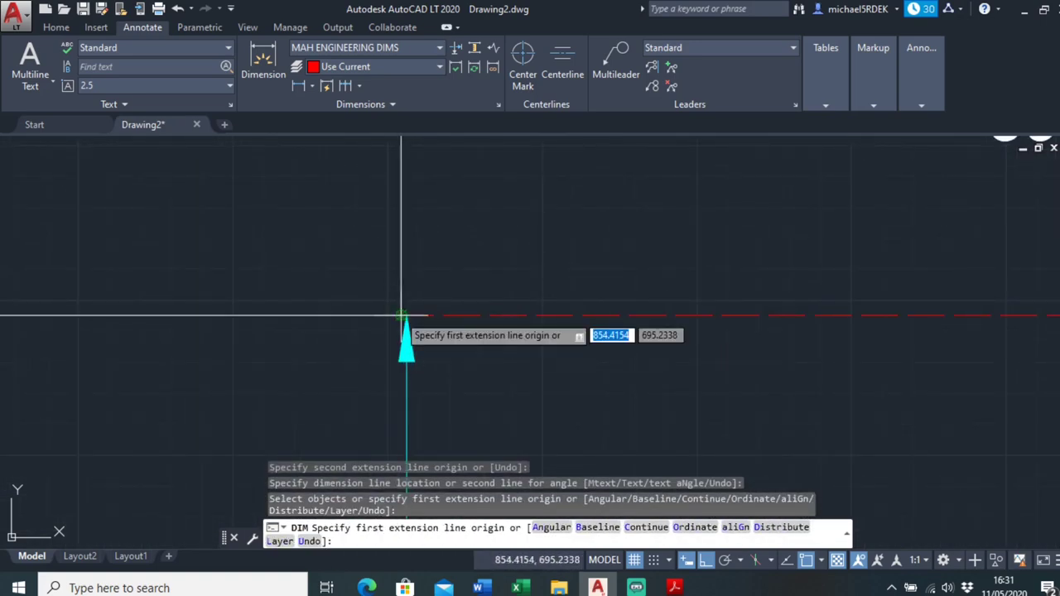
left_click(404, 315)
scroll(450, 225, "down", 1)
middle_click_drag(449, 225, 478, 426)
middle_click_drag(448, 147, 444, 281)
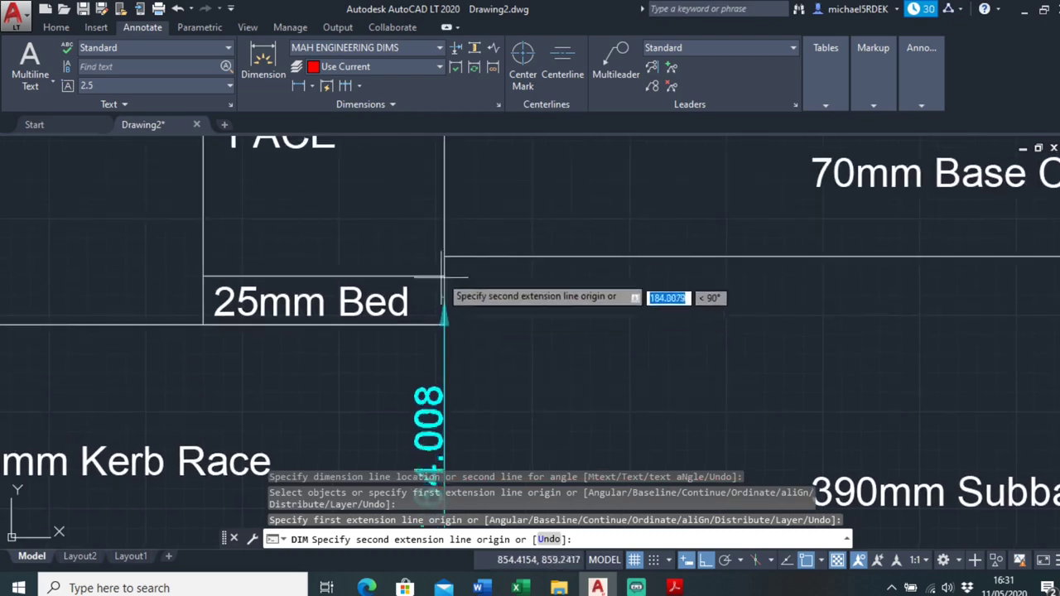
left_click(445, 258)
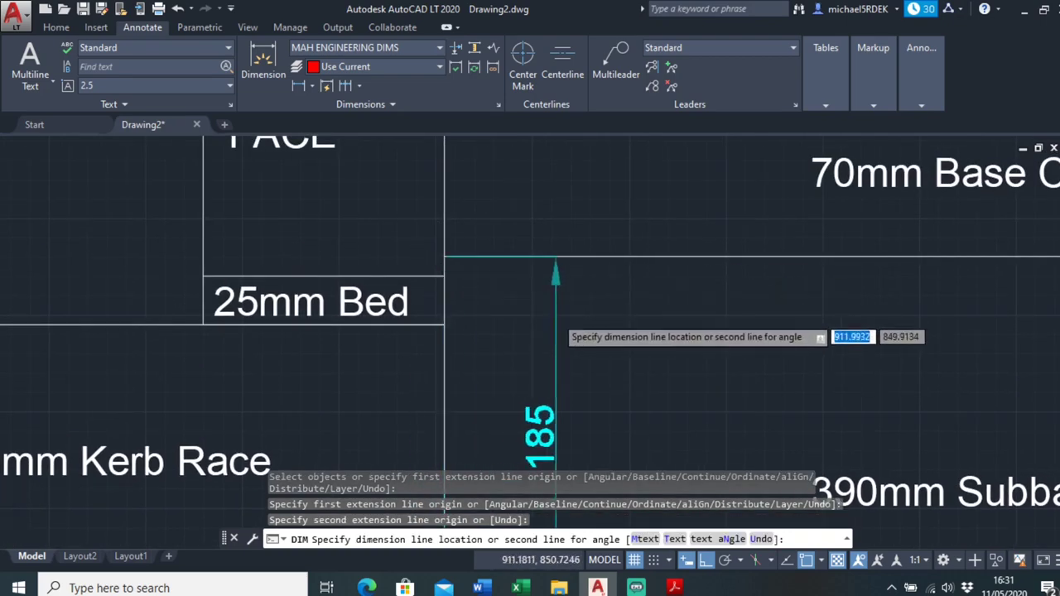
scroll(557, 327, "down", 2)
left_click(550, 259)
key("Escape")
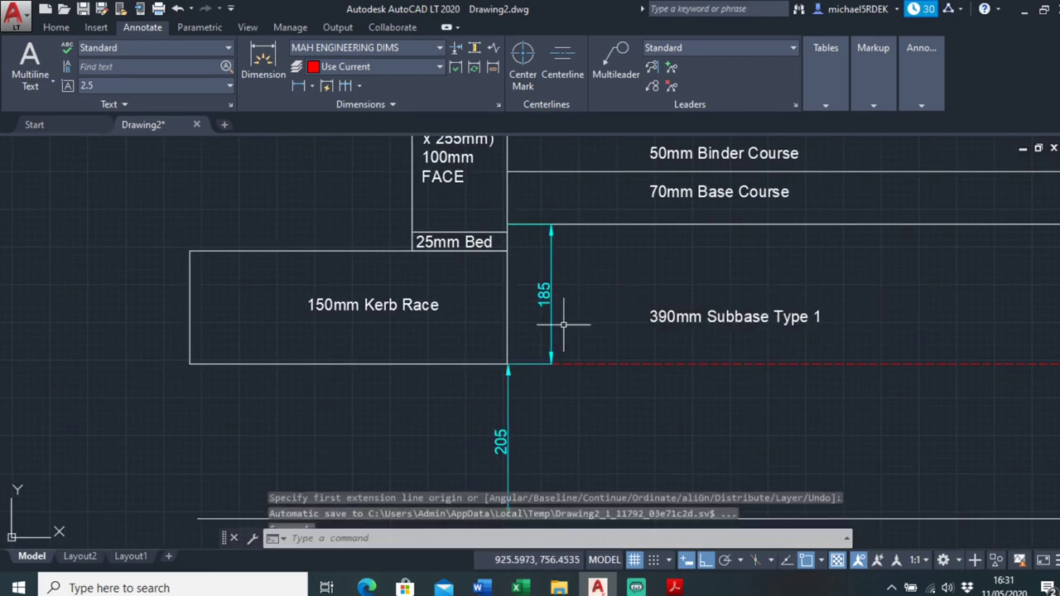
scroll(564, 246, "down", 2)
On Layout1, complete the note so the 2ND LAYER THICKNESS reads 185mm.
left_click(130, 555)
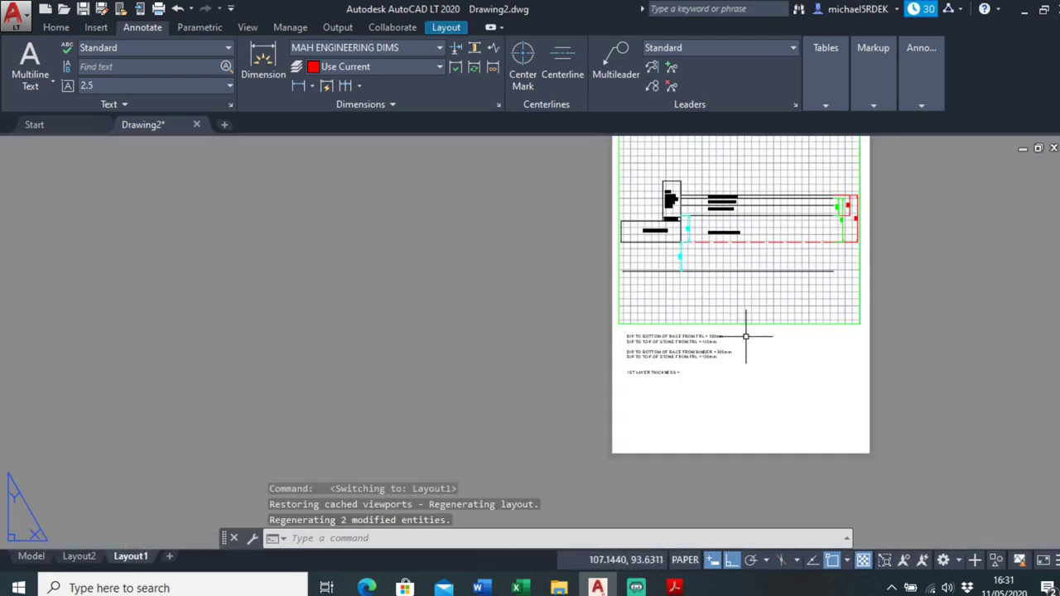
scroll(747, 336, "up", 2)
scroll(691, 267, "up", 3)
middle_click_drag(698, 220, 662, 331)
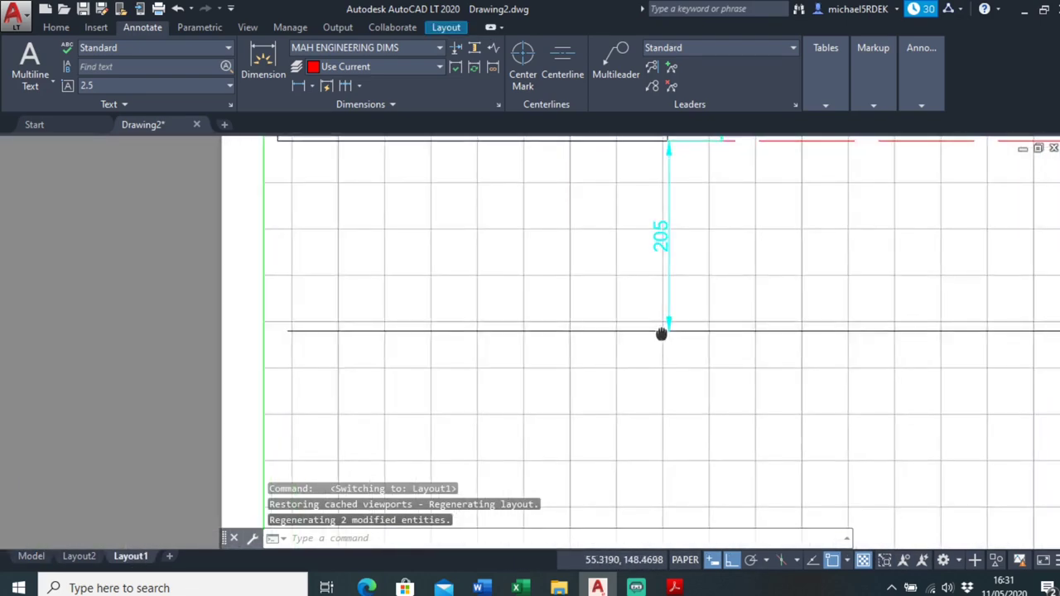
scroll(655, 334, "down", 3)
middle_click_drag(632, 411, 621, 392)
double_click(622, 387)
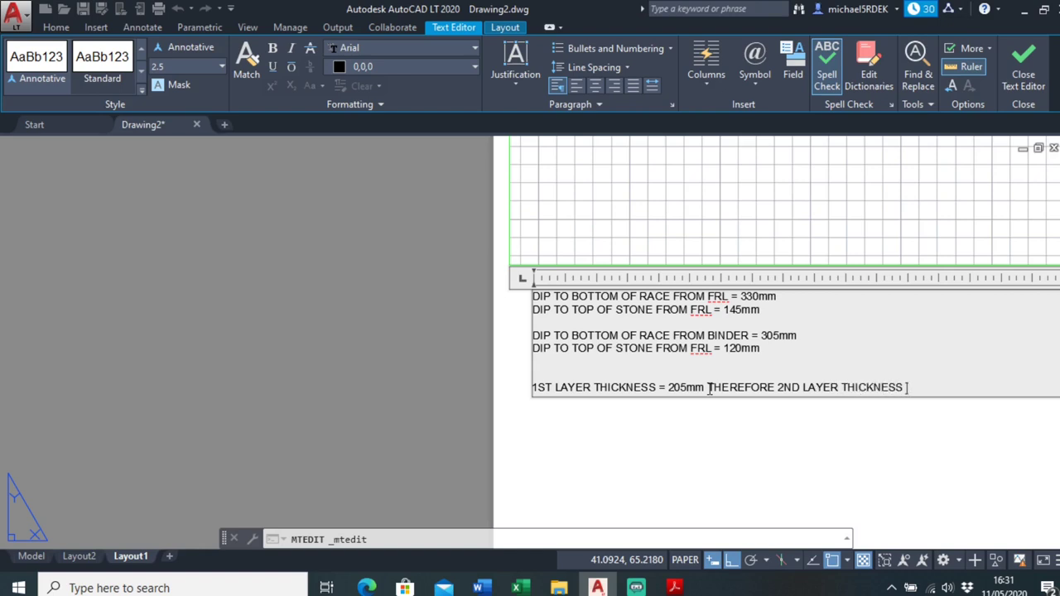
scroll(709, 389, "down", 3)
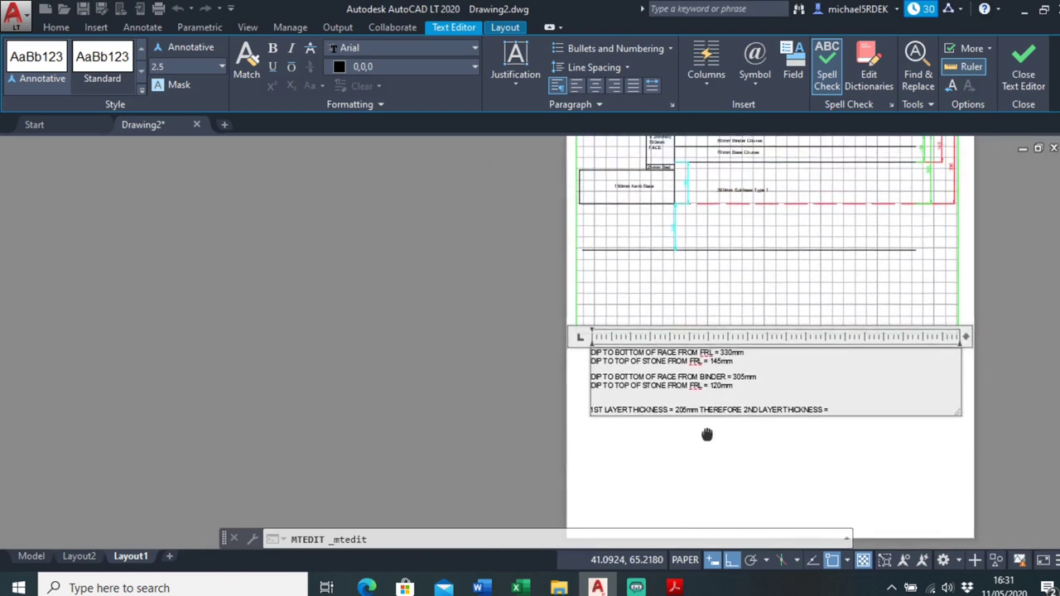
scroll(674, 230, "up", 5)
scroll(675, 230, "down", 5)
scroll(770, 409, "up", 5)
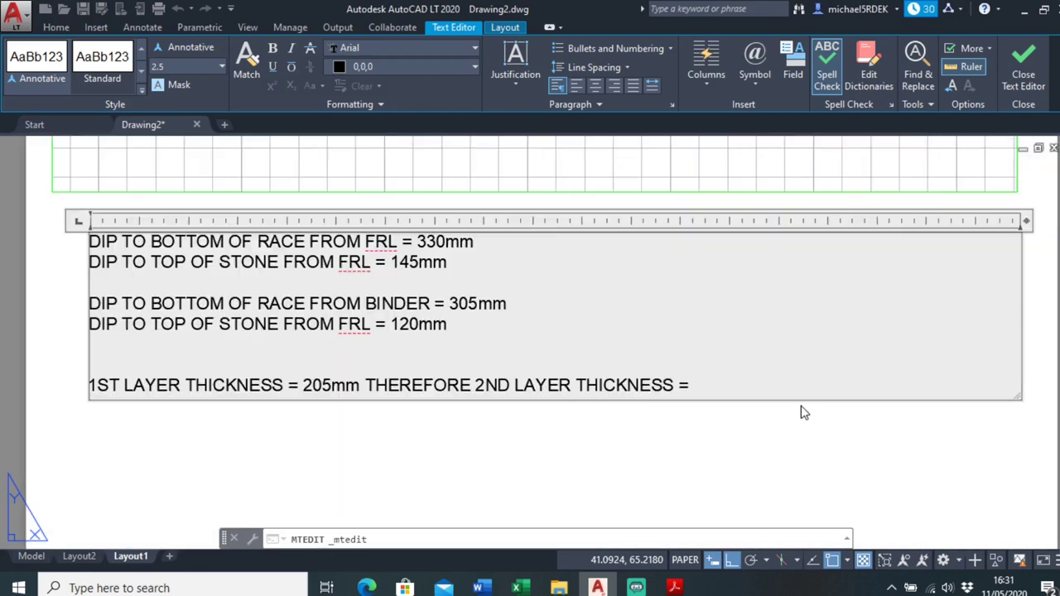
type("mm")
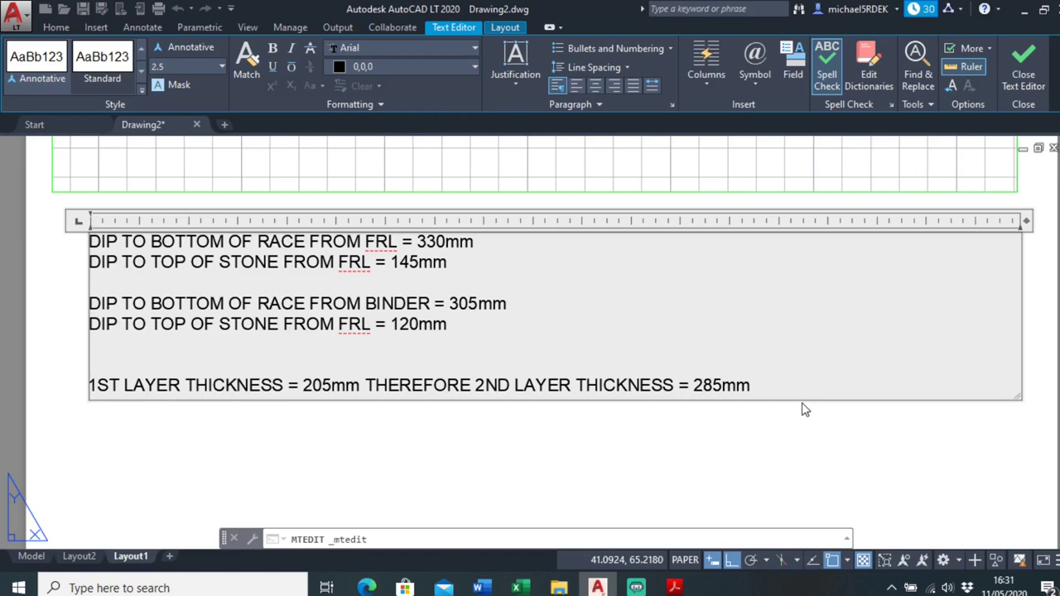
key("BackSpace")
type("1")
left_click(664, 464)
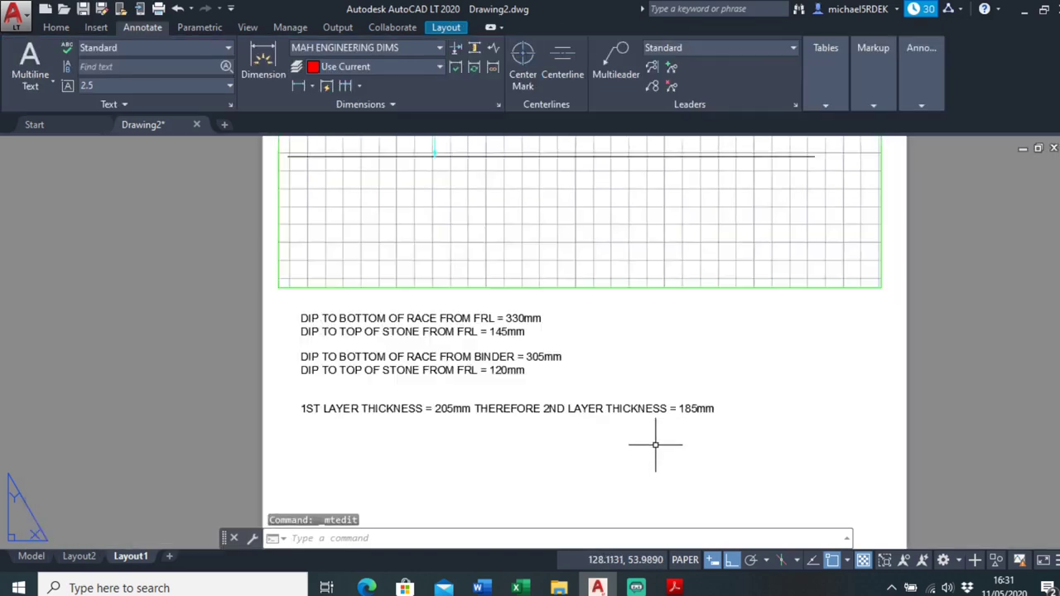
scroll(676, 438, "down", 5)
scroll(658, 419, "up", 5)
Make all the DIP notes text bold with a text height of 3.5.
double_click(615, 398)
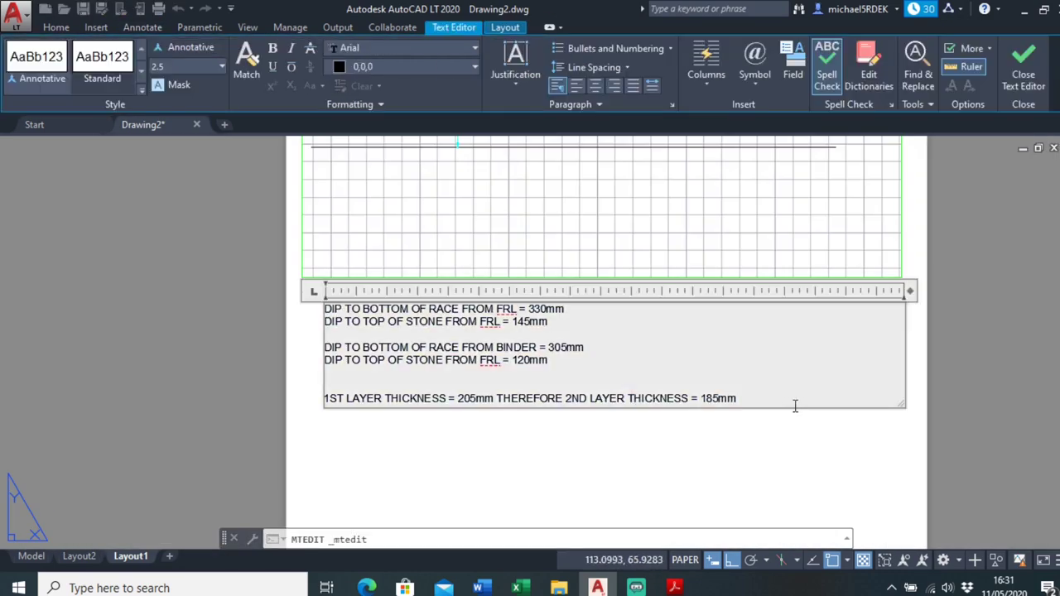
left_click_drag(775, 401, 274, 307)
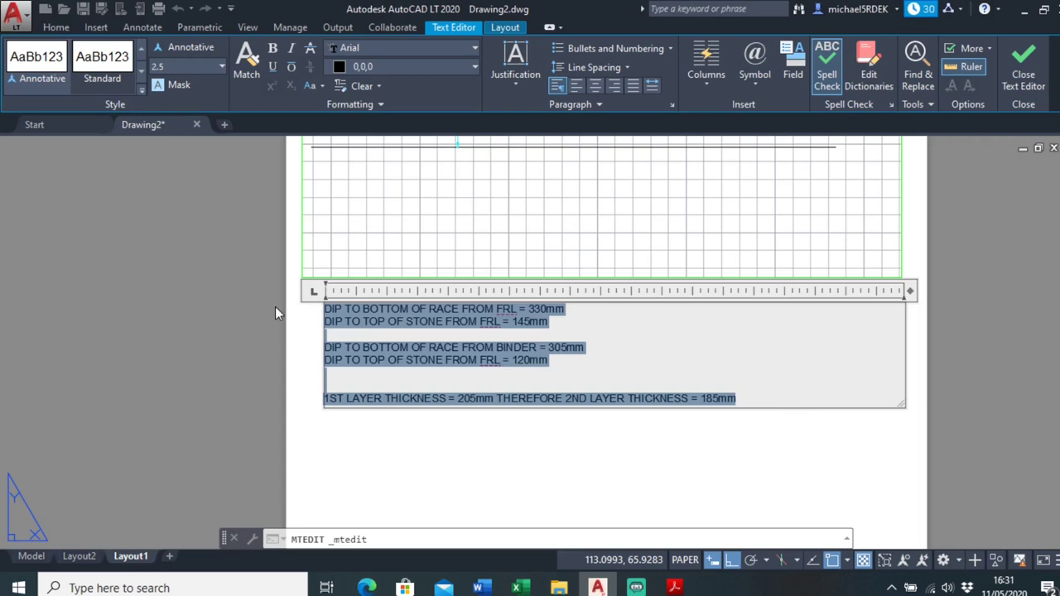
left_click(272, 47)
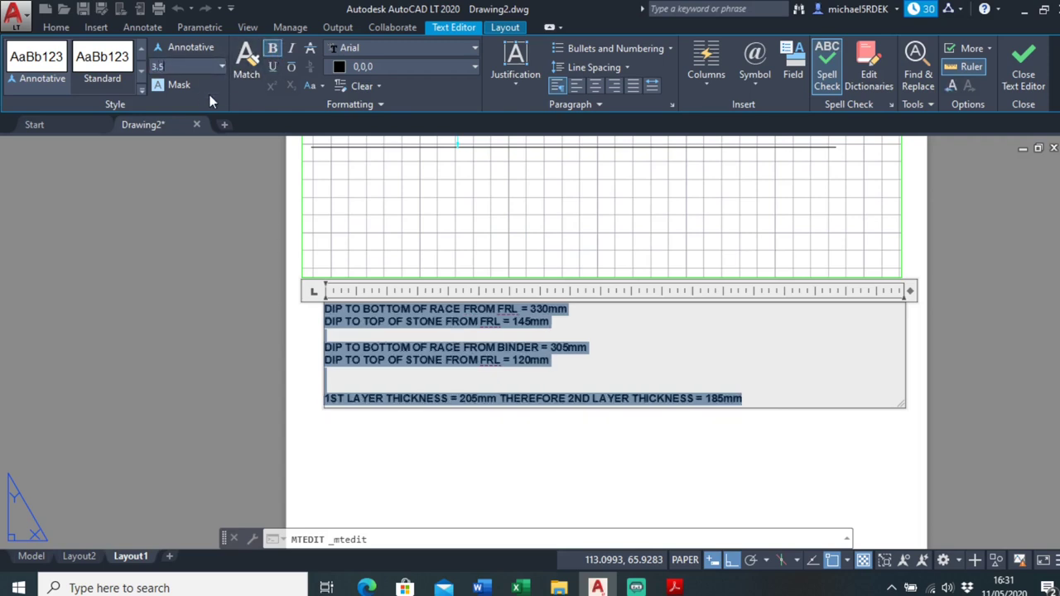
type("3.5")
key("Return")
left_click(954, 390)
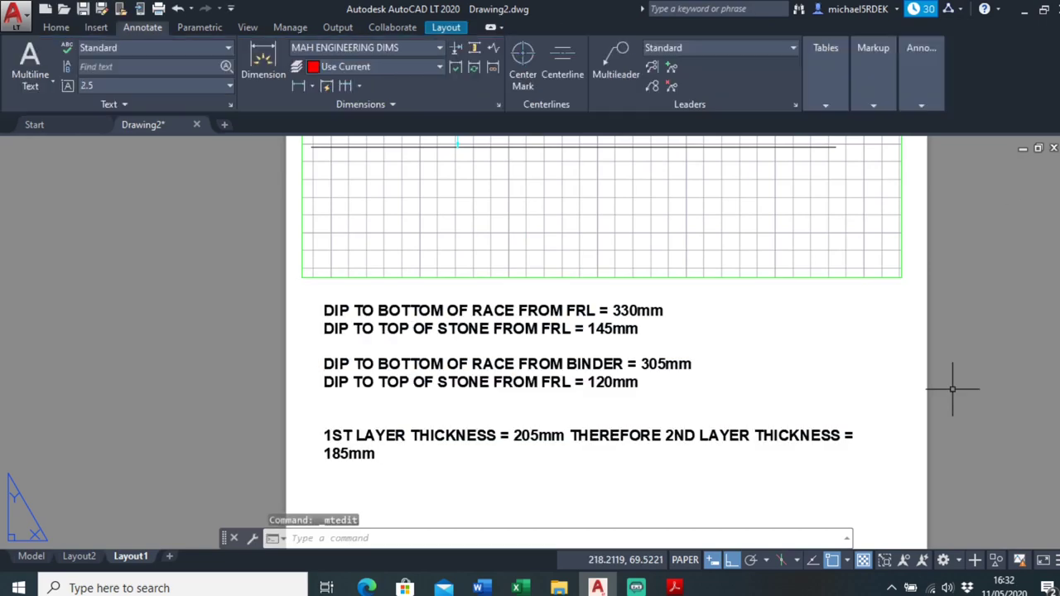
scroll(947, 318, "down", 4)
scroll(623, 272, "up", 4)
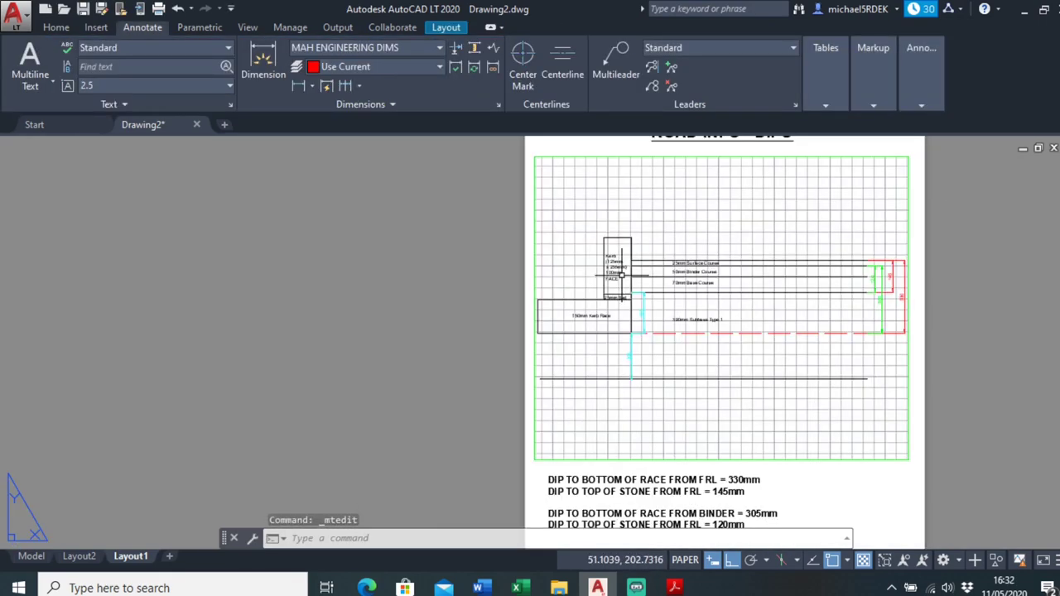
middle_click_drag(678, 366, 653, 323)
scroll(632, 295, "down", 2)
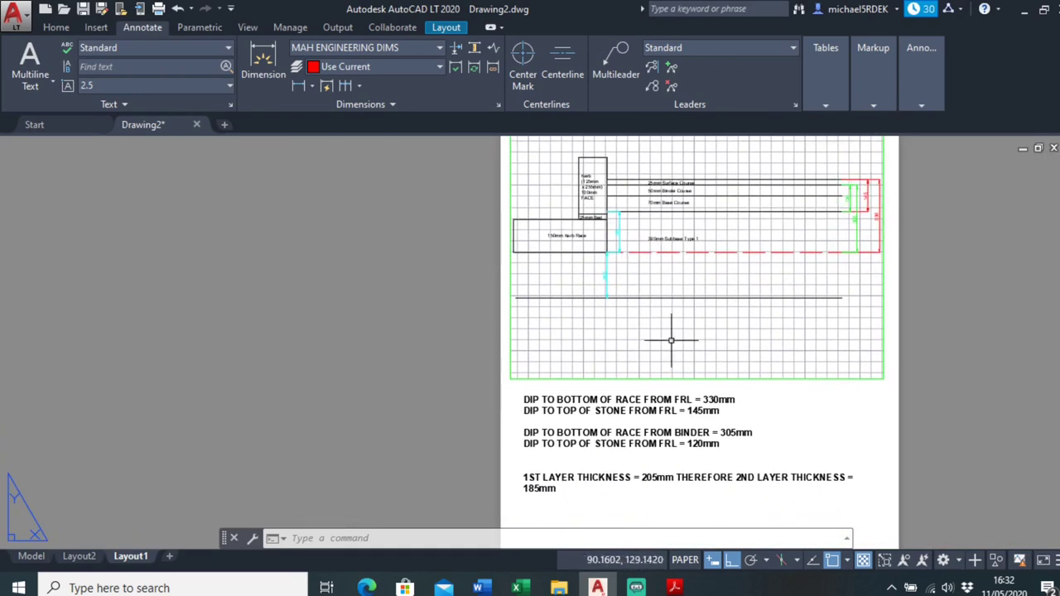
scroll(568, 390, "down", 1)
scroll(574, 450, "up", 2)
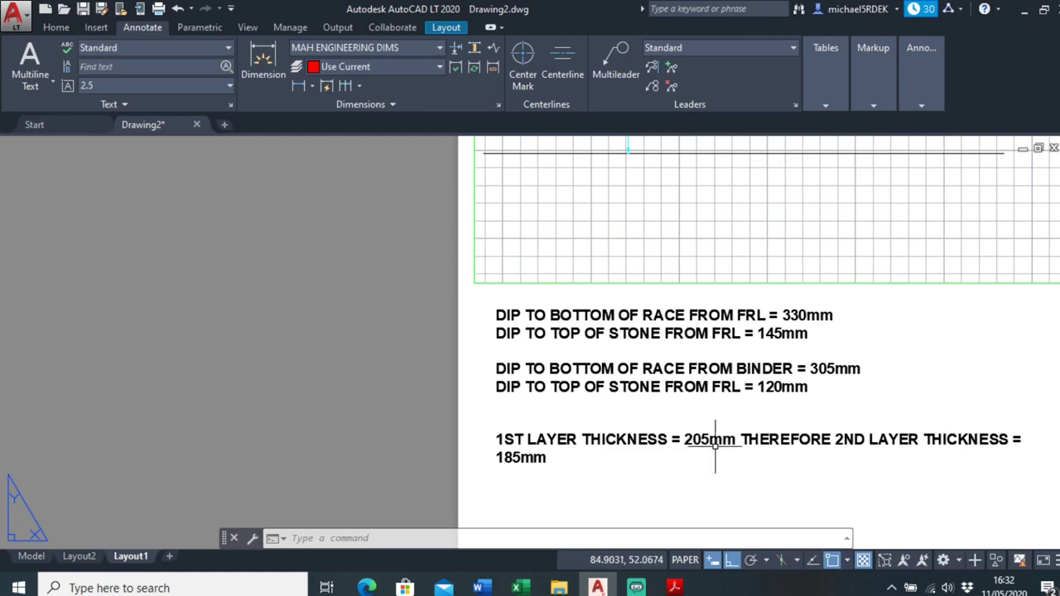
middle_click_drag(695, 438, 674, 420)
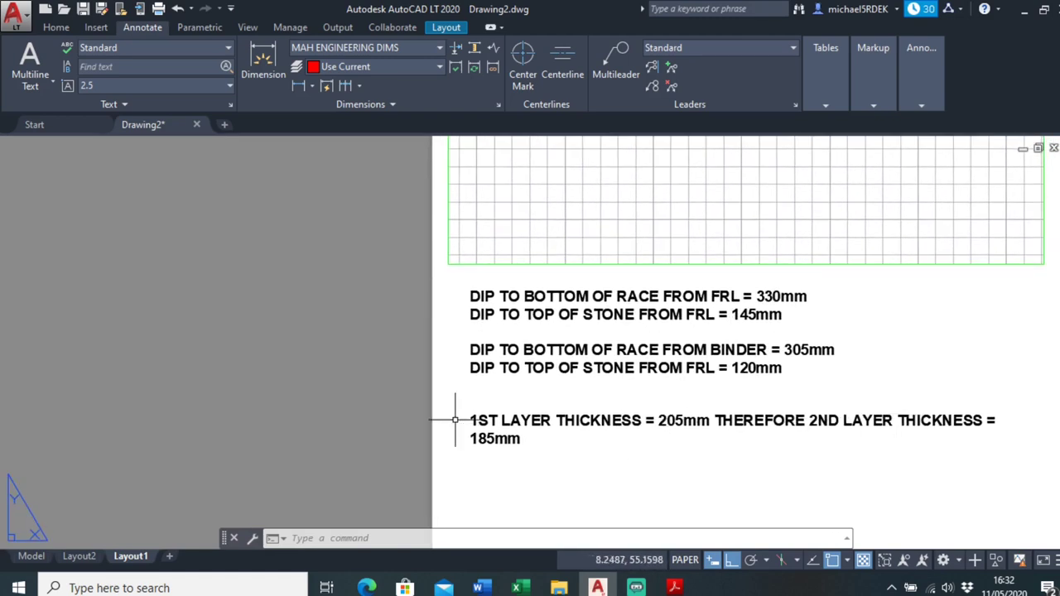
scroll(489, 430, "down", 4)
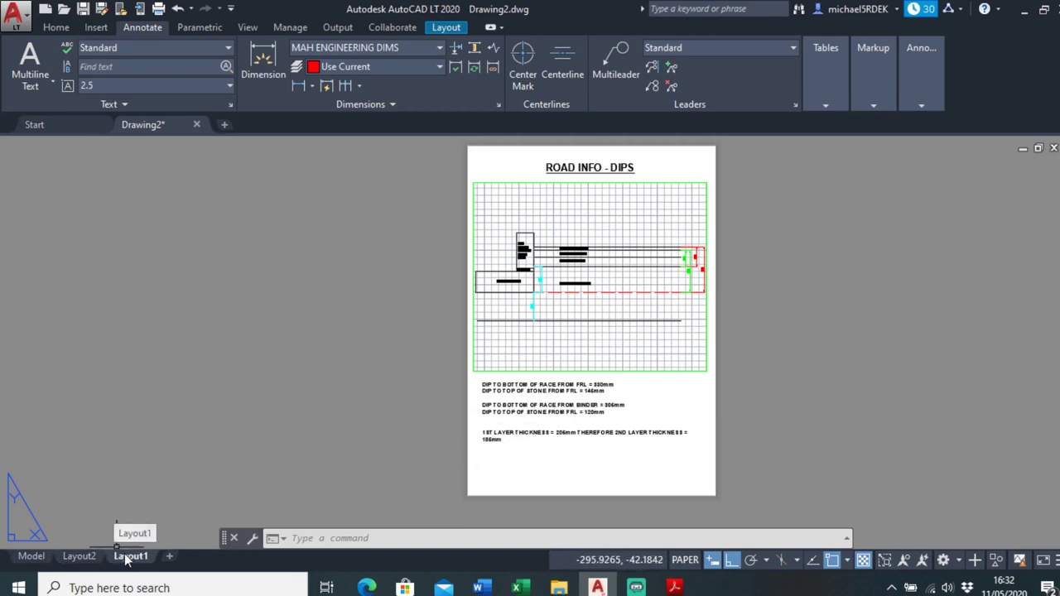
In Model space, copy the whole road cross-section up and to the right with Ortho off.
left_click(30, 557)
scroll(500, 413, "down", 3)
scroll(447, 389, "up", 2)
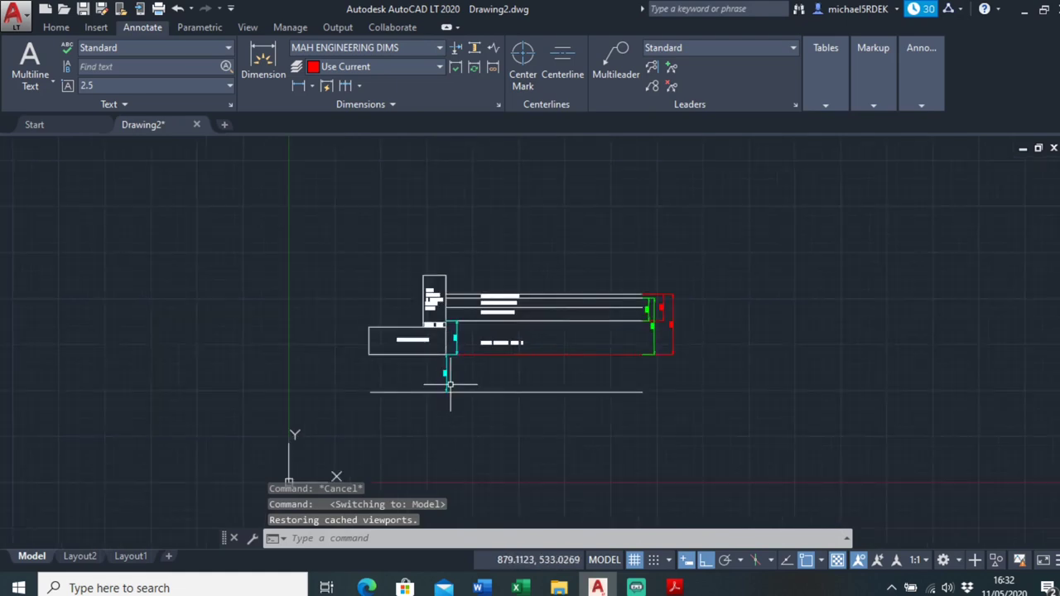
scroll(447, 385, "down", 2)
mouse_move(543, 230)
left_mouse_down()
mouse_move(394, 342)
mouse_move(422, 405)
mouse_move(613, 373)
left_mouse_up()
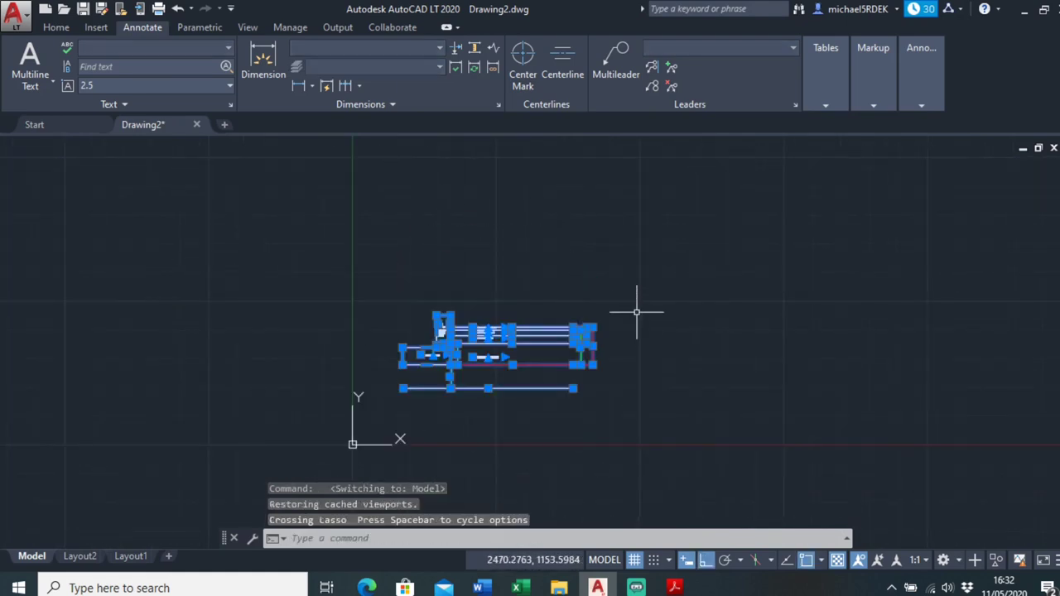
left_click(60, 28)
left_click(202, 66)
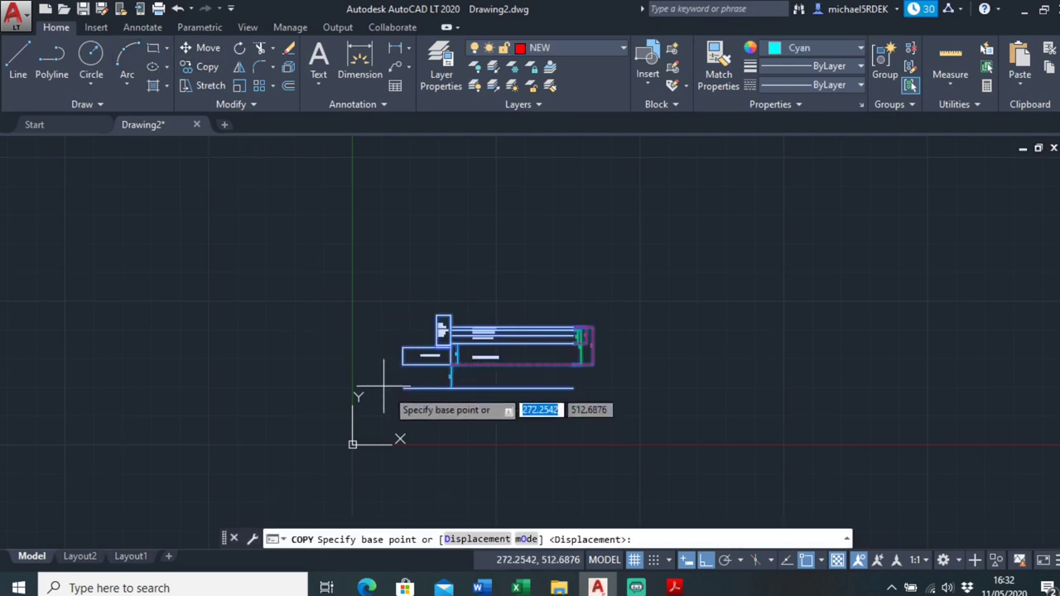
left_click(404, 411)
middle_click_drag(688, 371, 651, 378)
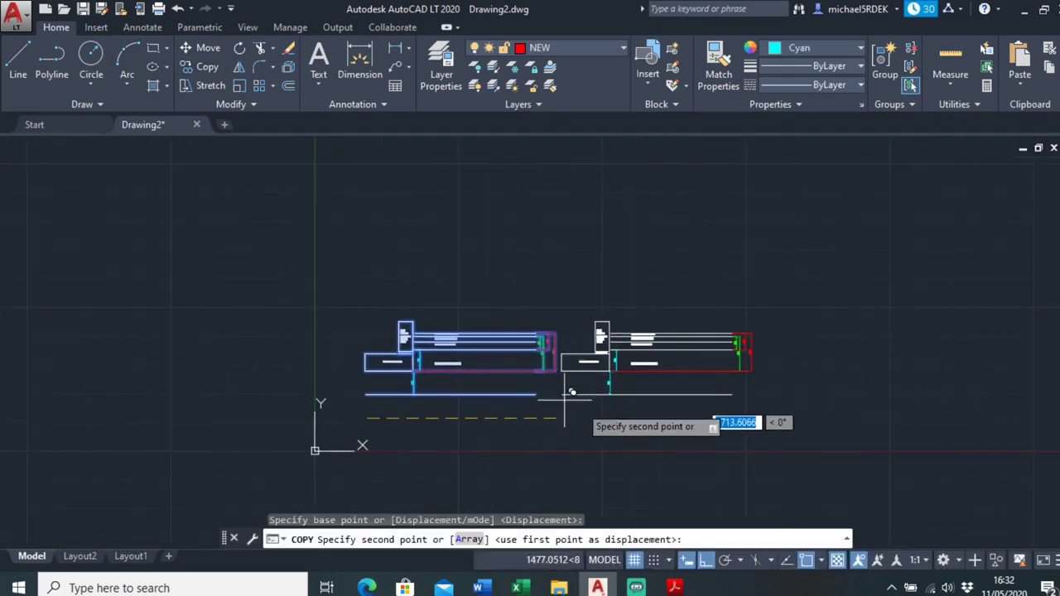
left_click(706, 564)
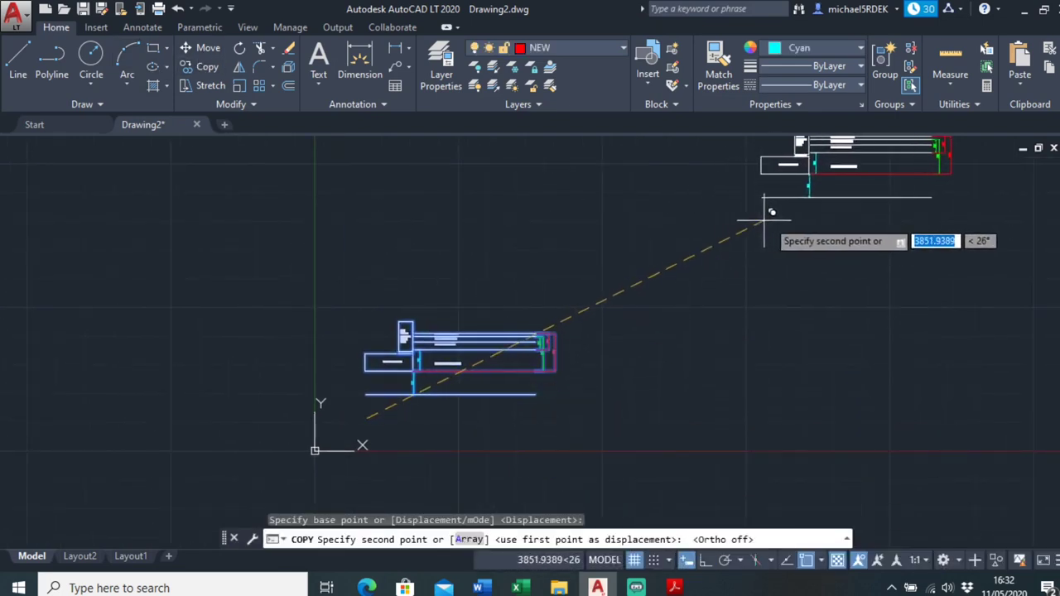
left_click(783, 248)
middle_click_drag(557, 385, 544, 395)
right_click(650, 349)
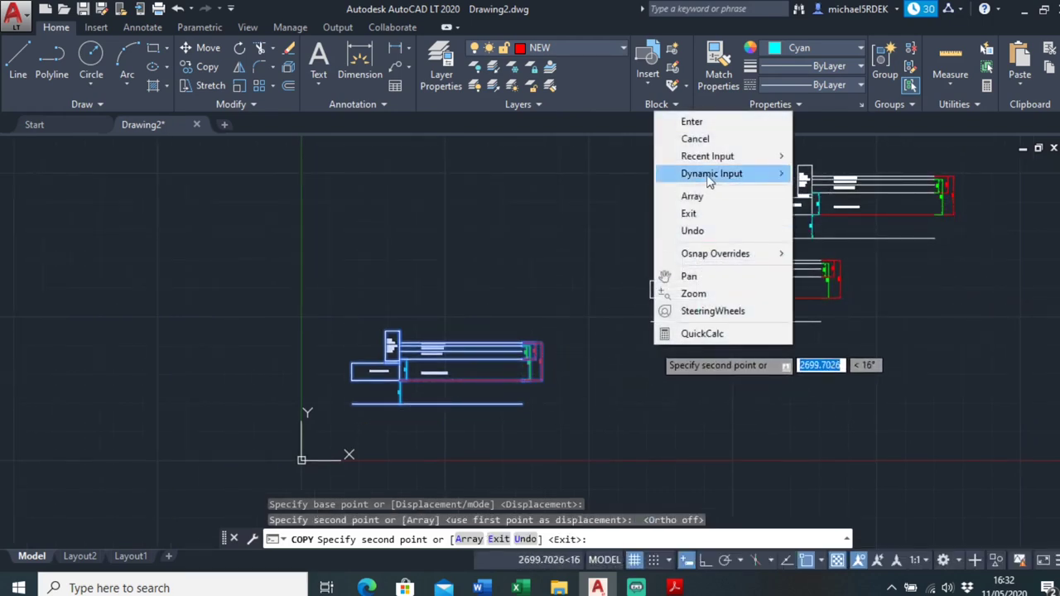
left_click(710, 127)
middle_click_drag(816, 327, 514, 431)
scroll(468, 340, "up", 4)
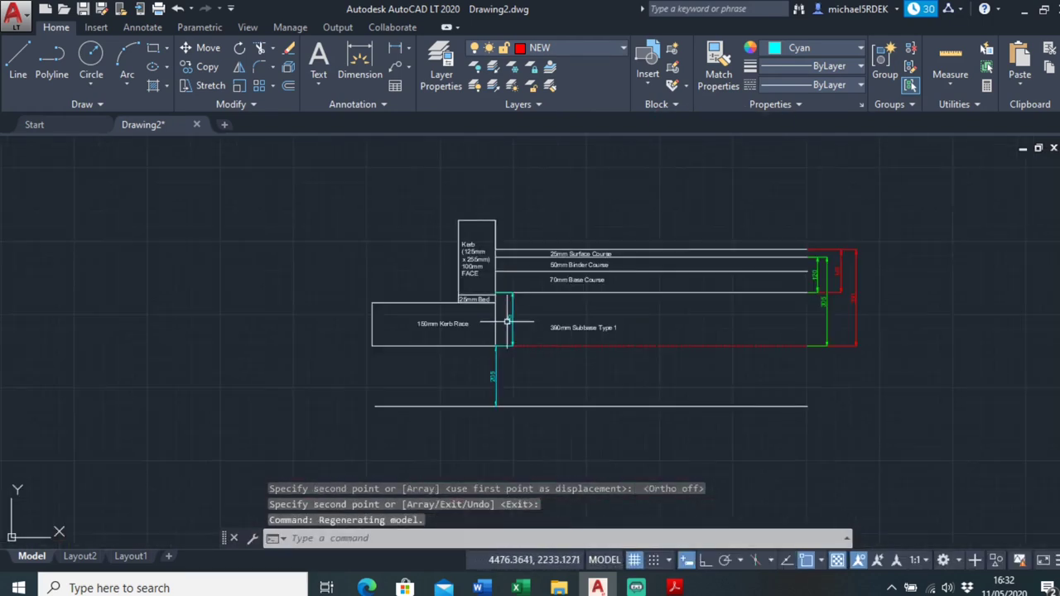
Delete the kerb-edge vertical lines, purple outline, green line and the 205, 305, 330 dimensions.
left_click(511, 310)
left_click(494, 309)
left_click(484, 388)
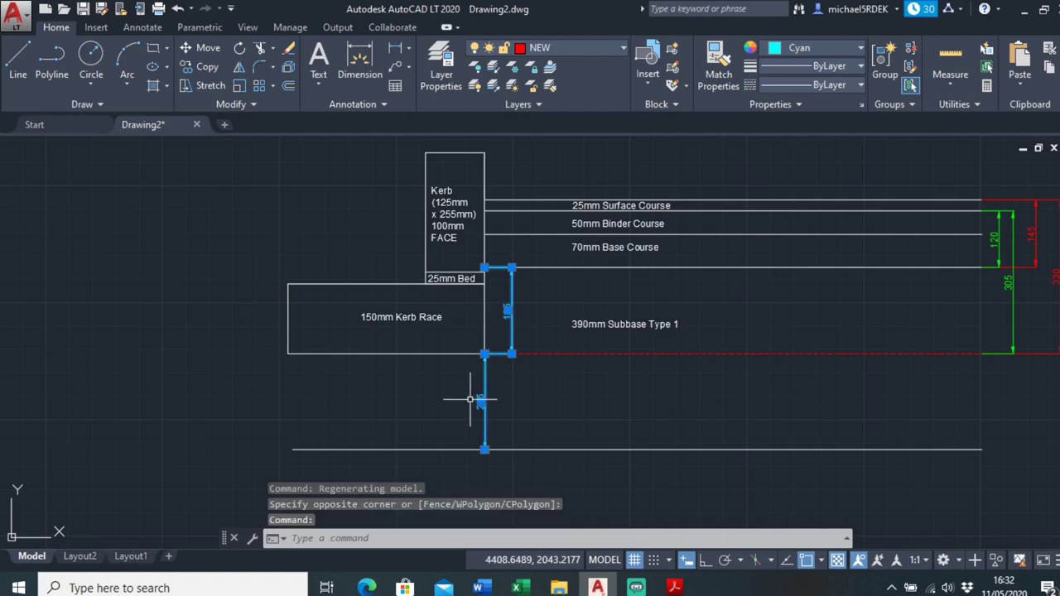
key("Delete")
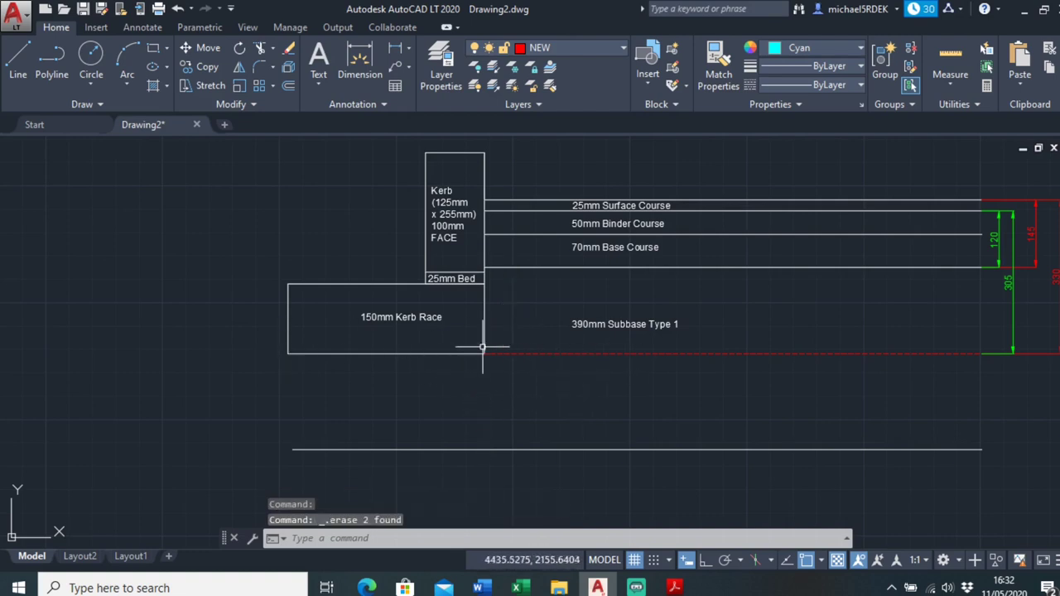
middle_click_drag(780, 367, 454, 394)
left_click(804, 314)
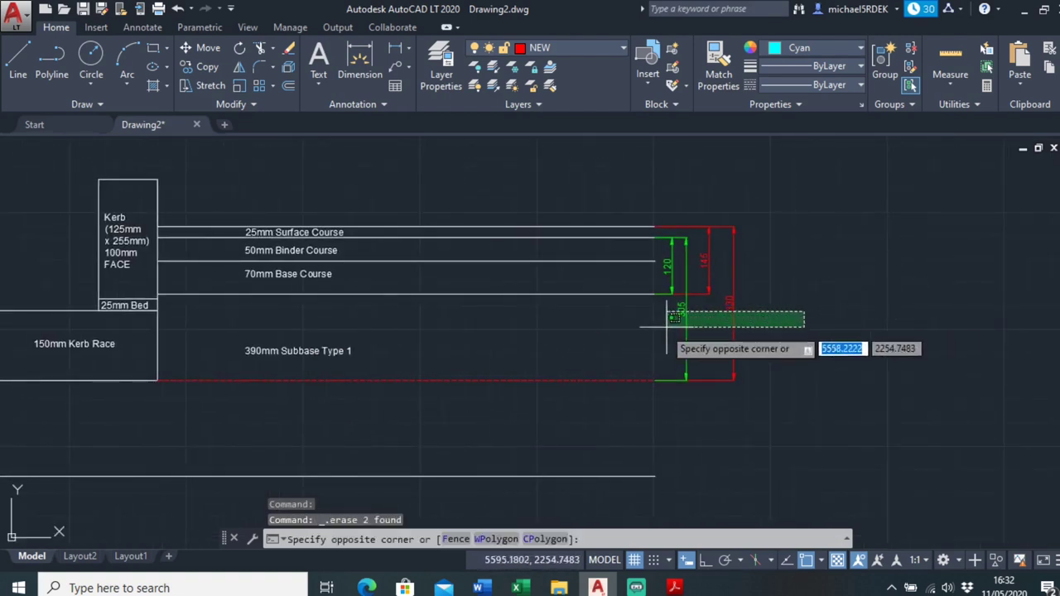
left_click(655, 323)
left_click(723, 265)
left_click(679, 275)
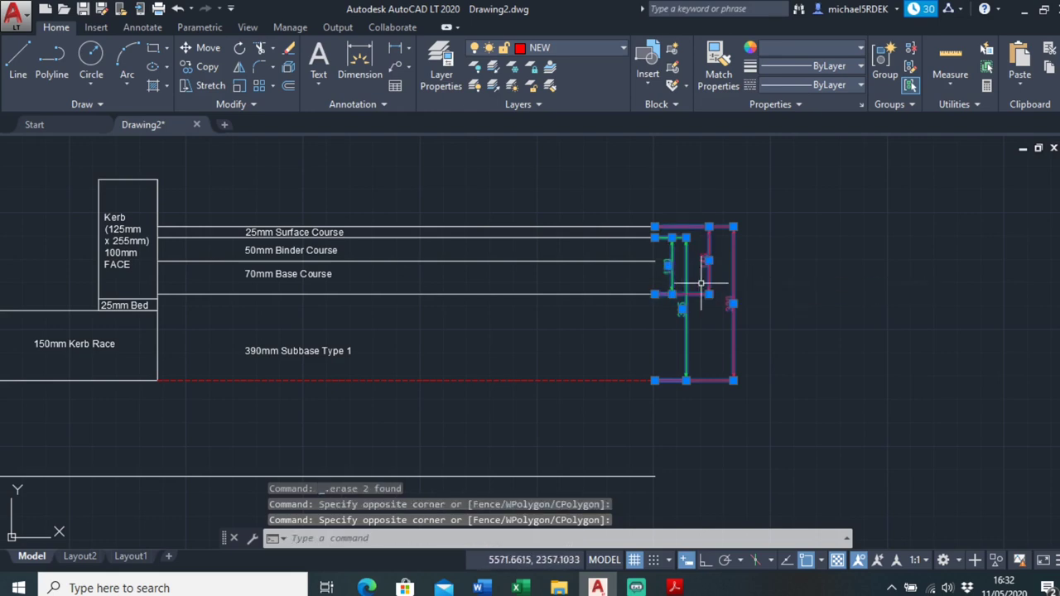
key("Delete")
Window-select the entire remaining road cross-section.
scroll(636, 339, "down", 3)
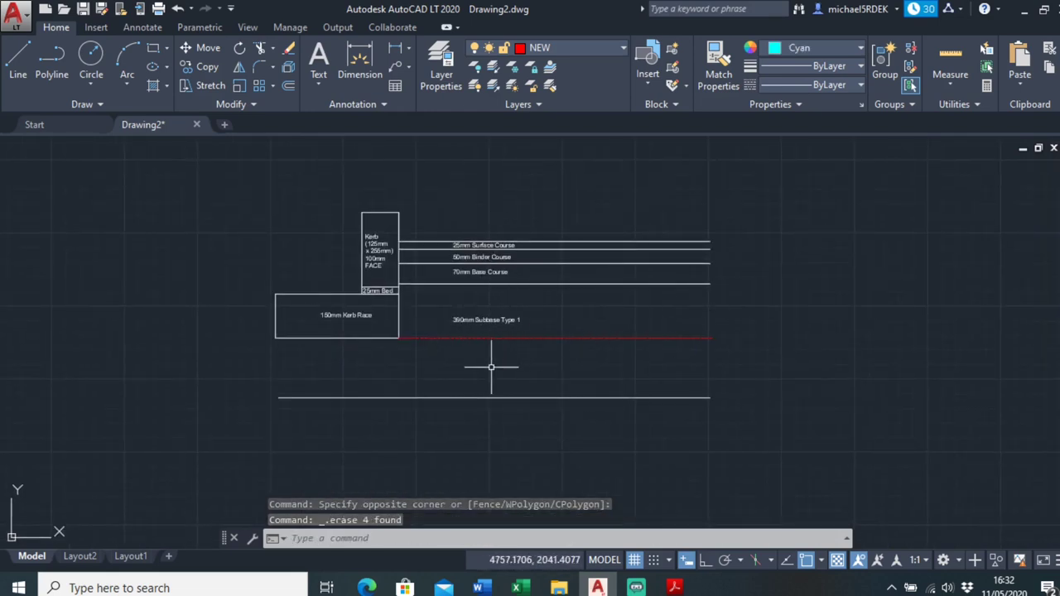
mouse_move(496, 157)
left_mouse_down()
mouse_move(343, 166)
mouse_move(523, 476)
mouse_move(840, 260)
mouse_move(514, 313)
left_mouse_up()
scroll(387, 303, "down", 2)
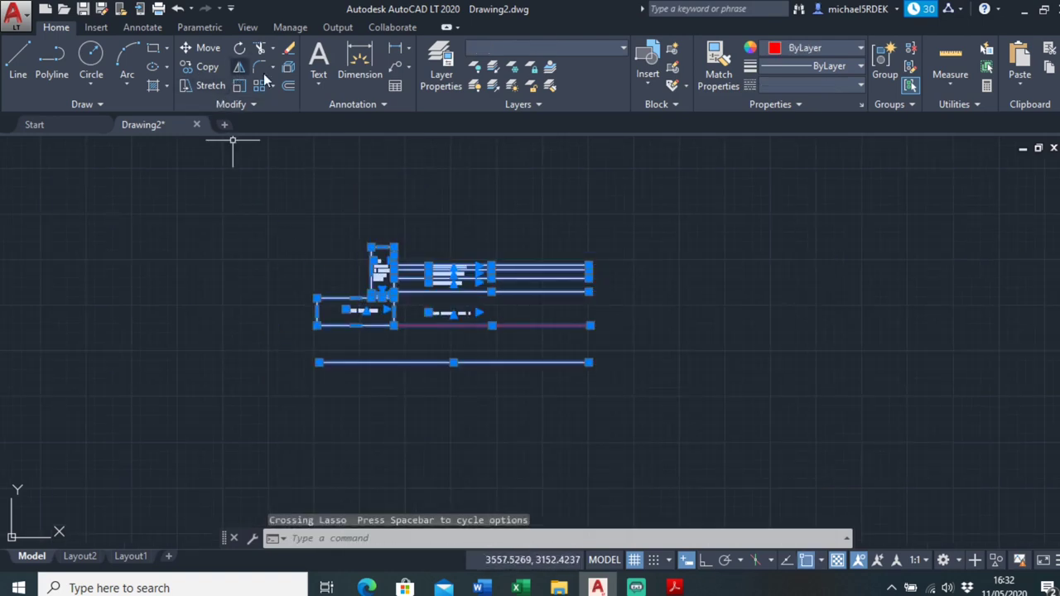
Rotate the cross-section 180° about the bottom line's left end.
left_click(239, 48)
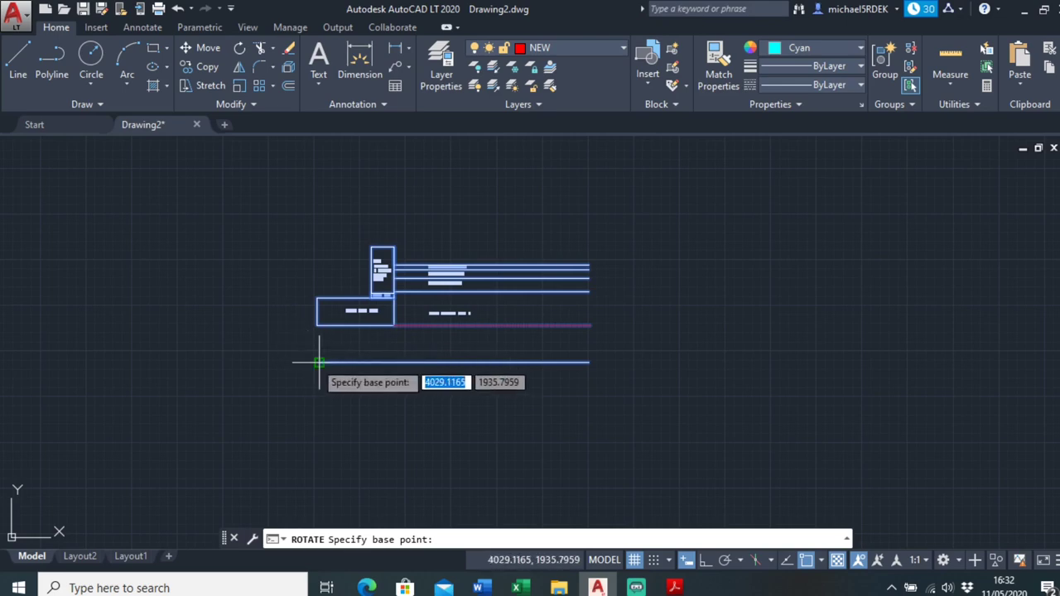
left_click(319, 362)
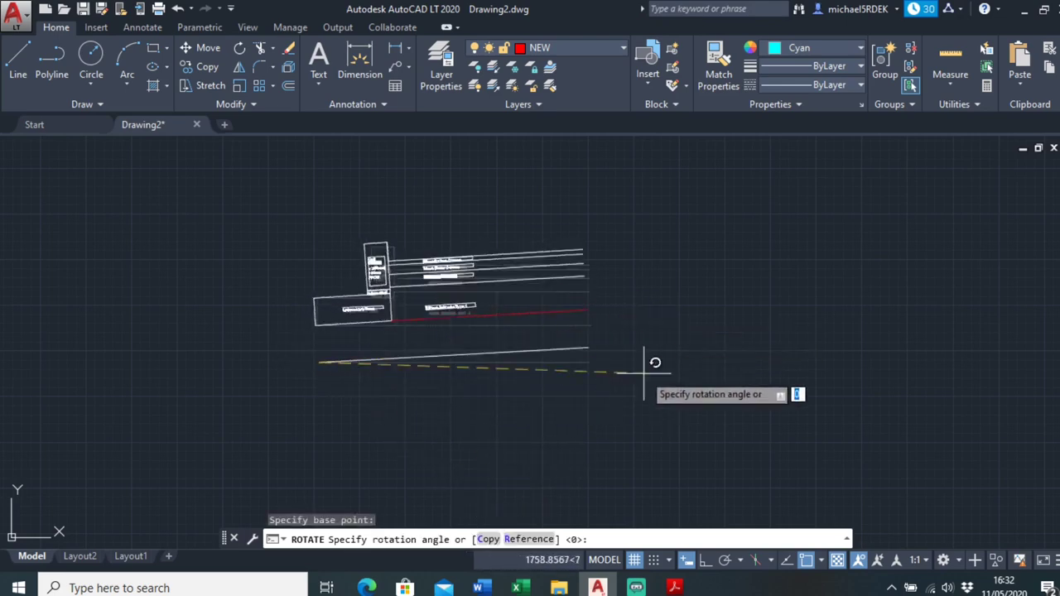
left_click(705, 560)
scroll(636, 315, "down", 4)
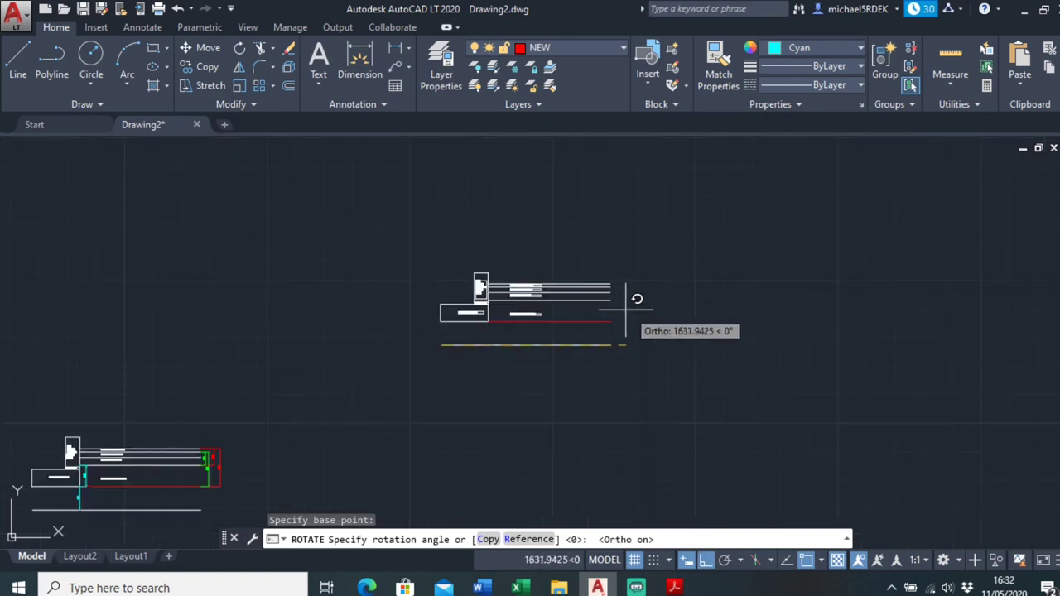
key("Return")
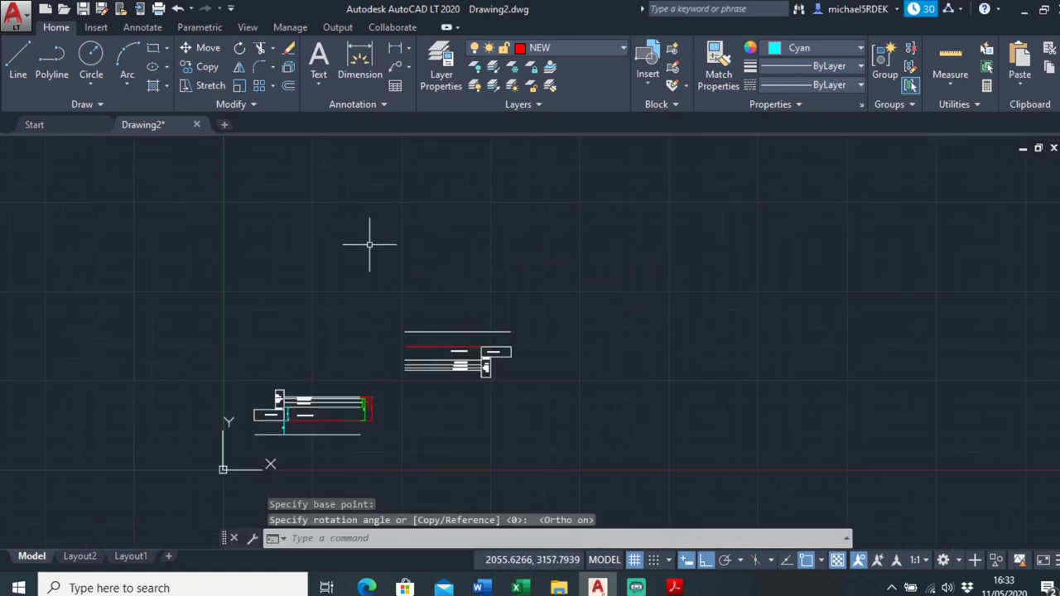
scroll(481, 374, "up", 4)
Move the flipped cross-section to the right, clear of the other drawing.
mouse_move(551, 187)
left_mouse_down()
mouse_move(418, 334)
mouse_move(534, 420)
left_mouse_up()
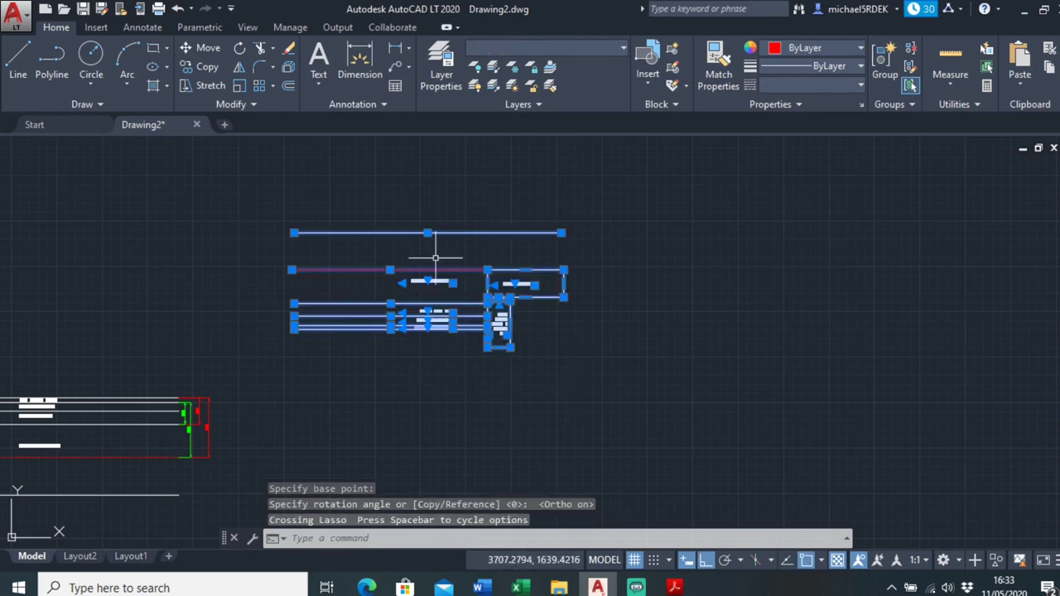
left_click(205, 50)
left_click(343, 385)
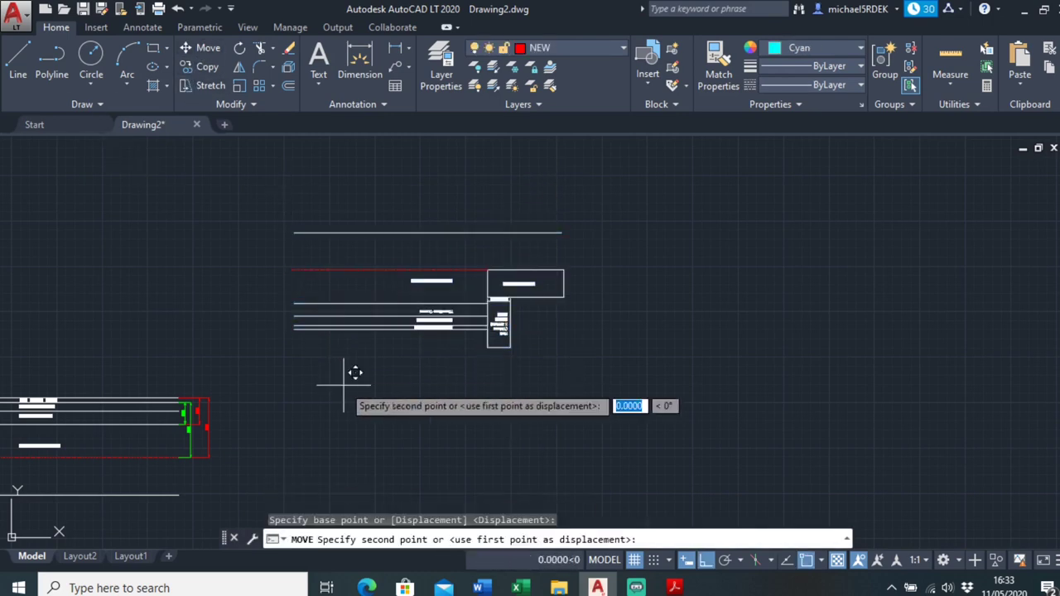
left_click(706, 559)
scroll(734, 425, "down", 5)
left_click(675, 305)
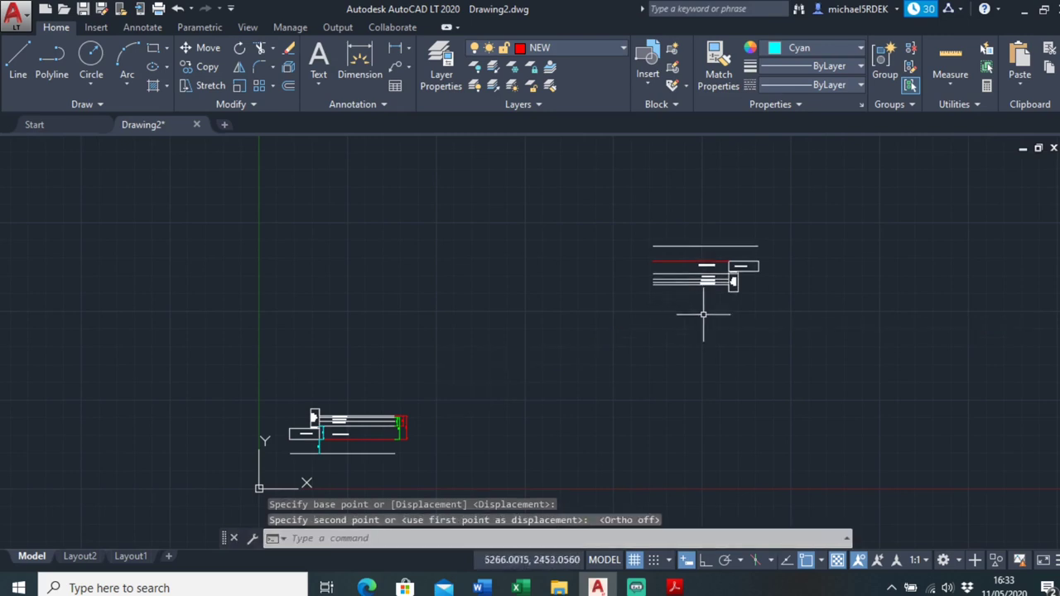
key("Escape")
scroll(649, 286, "up", 2)
scroll(651, 305, "up", 3)
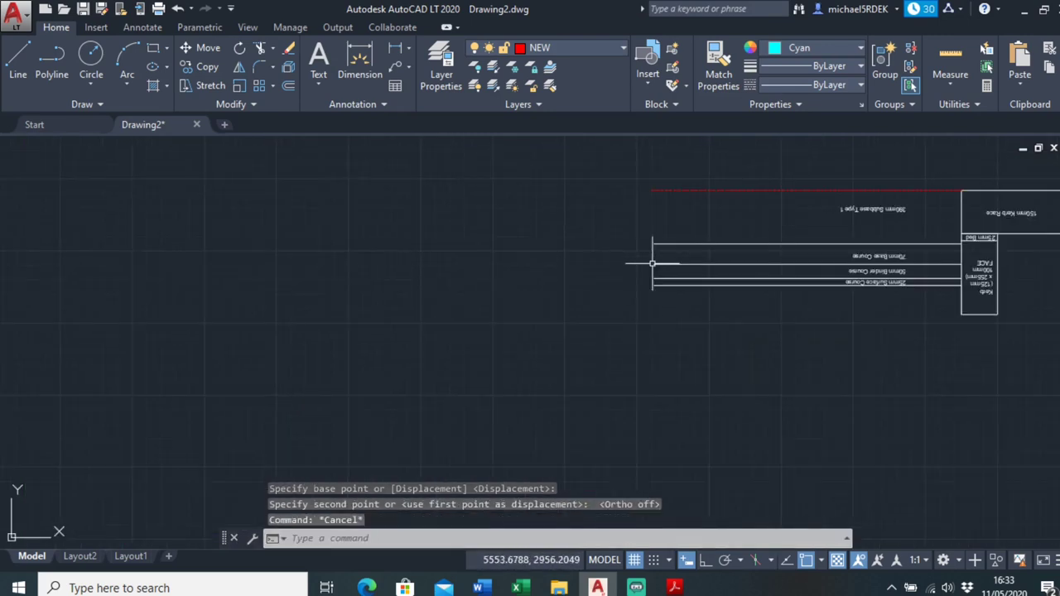
mouse_move(650, 305)
middle_mouse_down()
mouse_move(624, 338)
mouse_move(663, 350)
mouse_move(566, 347)
middle_mouse_up()
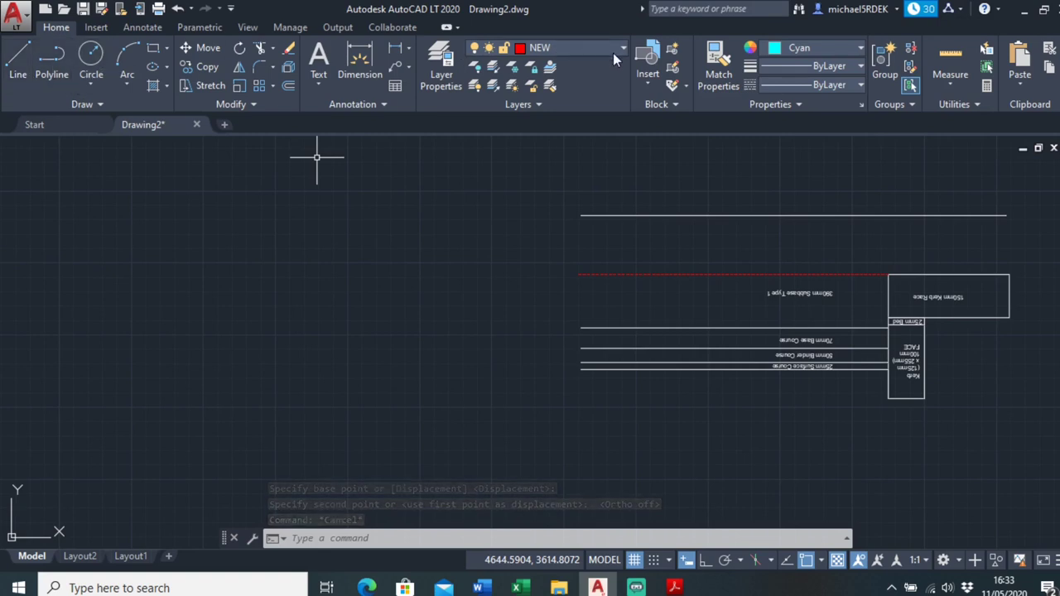
Make Green the current colour and draw a 700 line left from the top line's end.
left_click(789, 47)
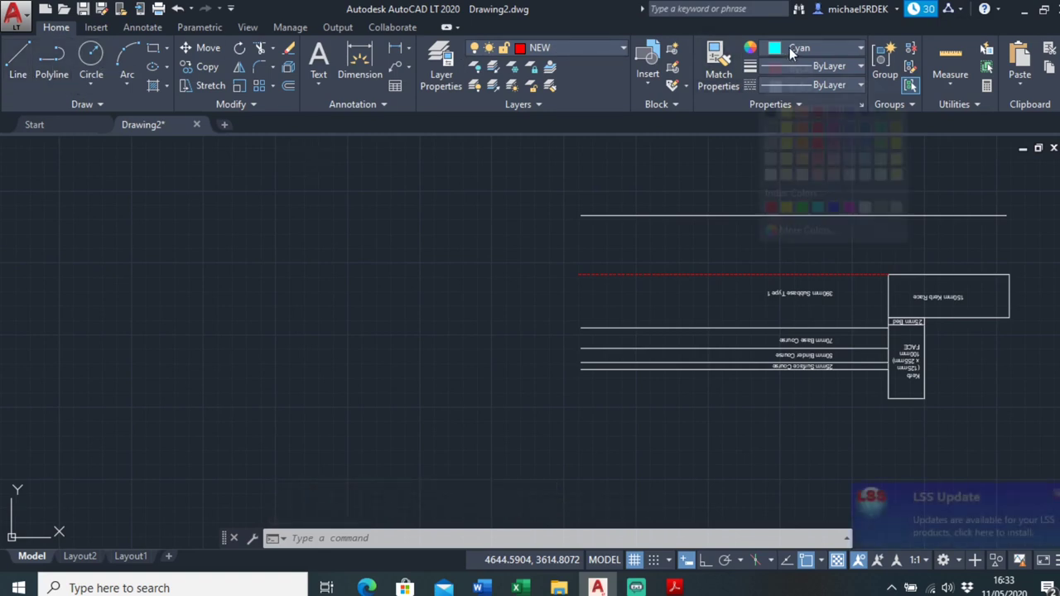
left_click(803, 209)
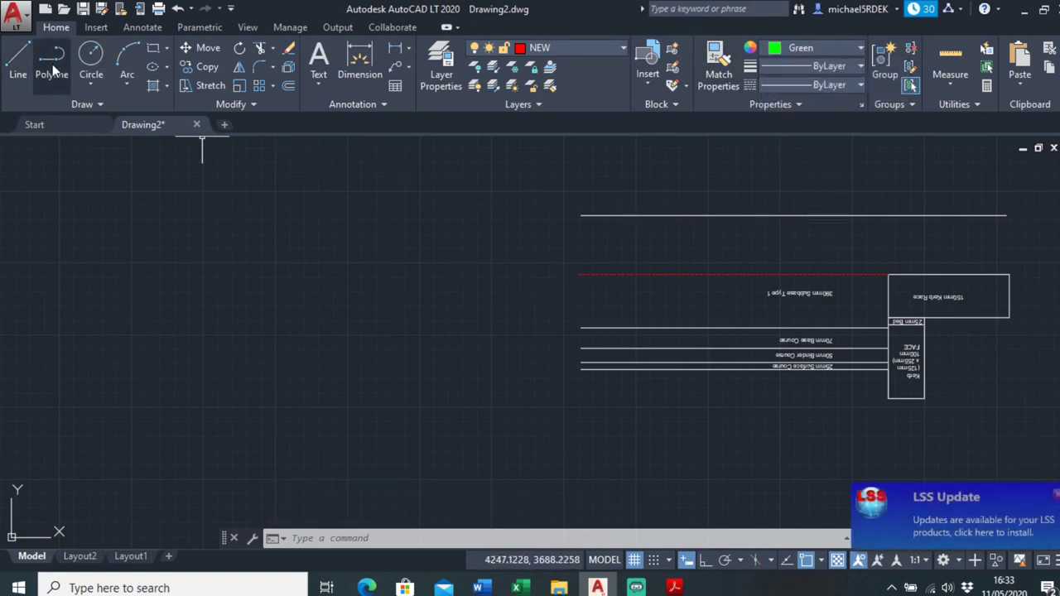
left_click(25, 70)
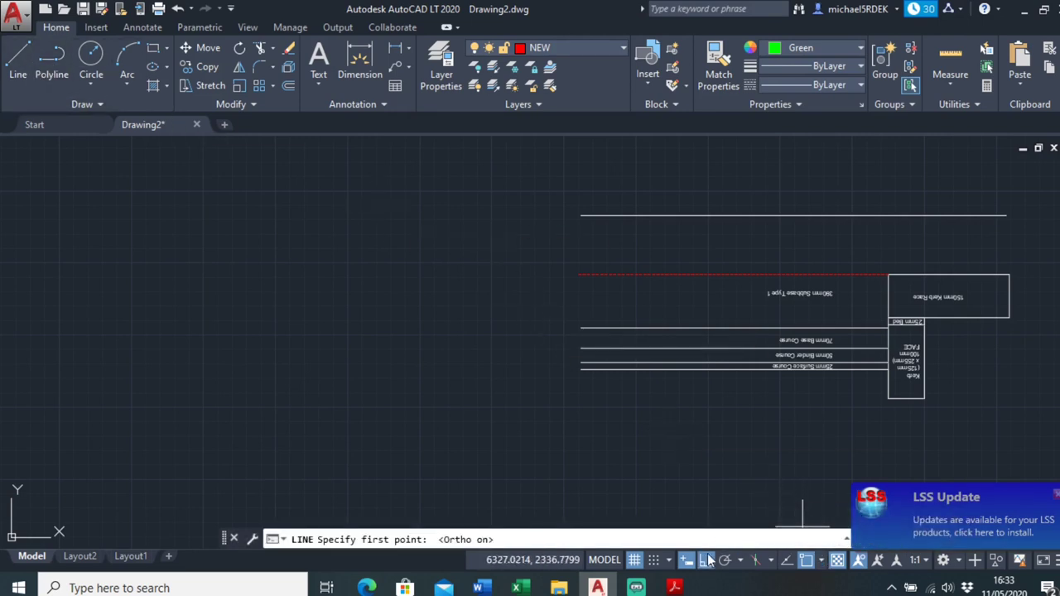
scroll(622, 377, "up", 3)
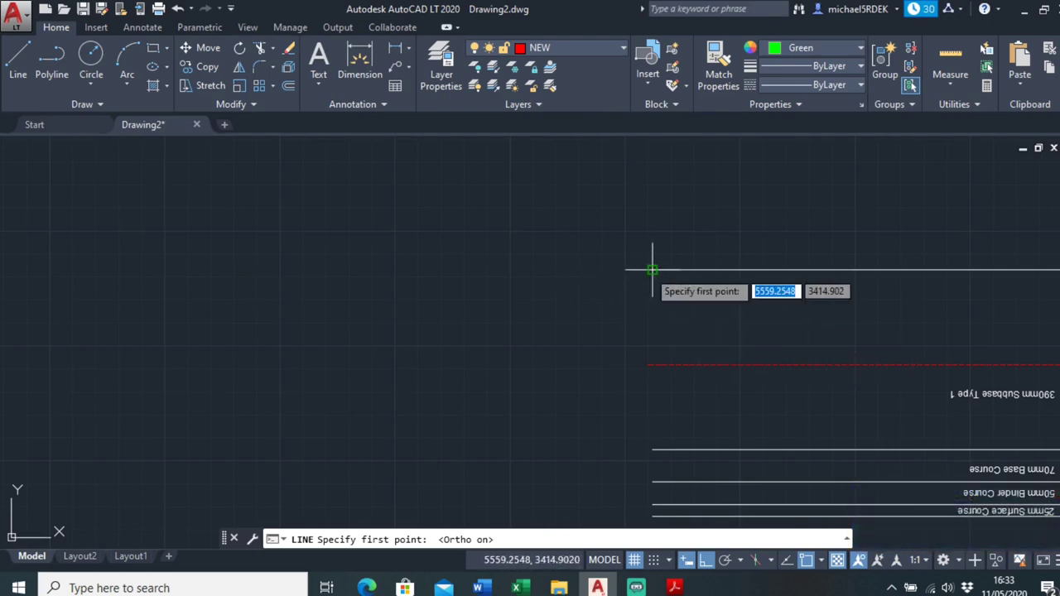
left_click(653, 270)
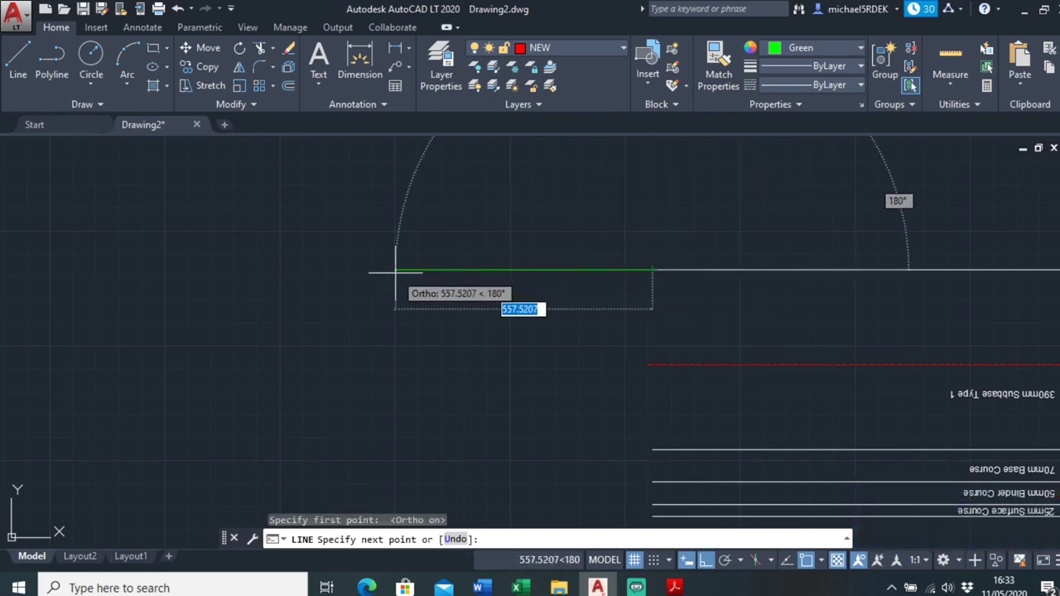
scroll(395, 272, "down", 2)
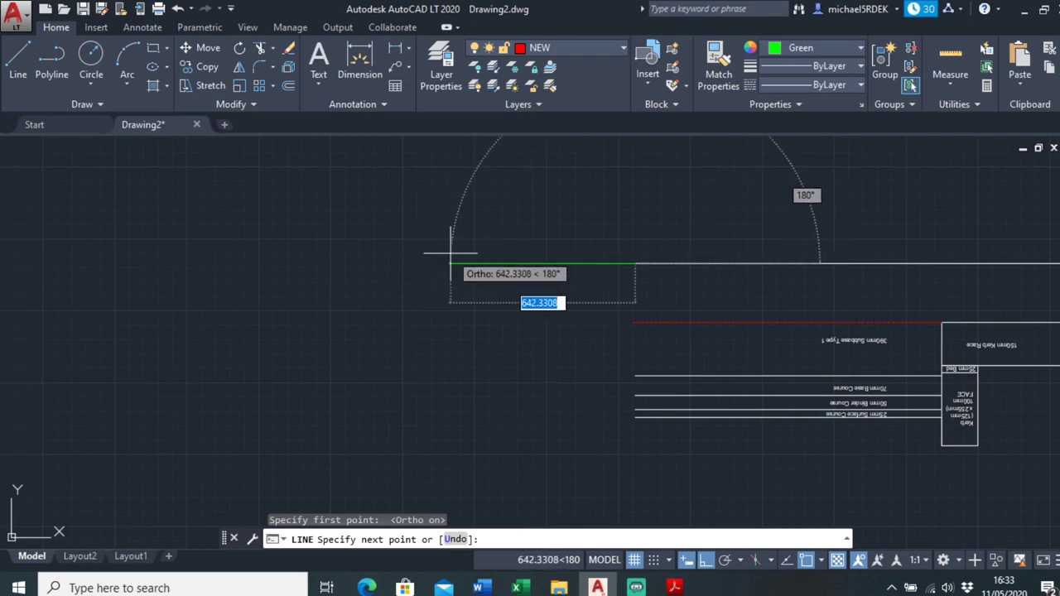
key("Return")
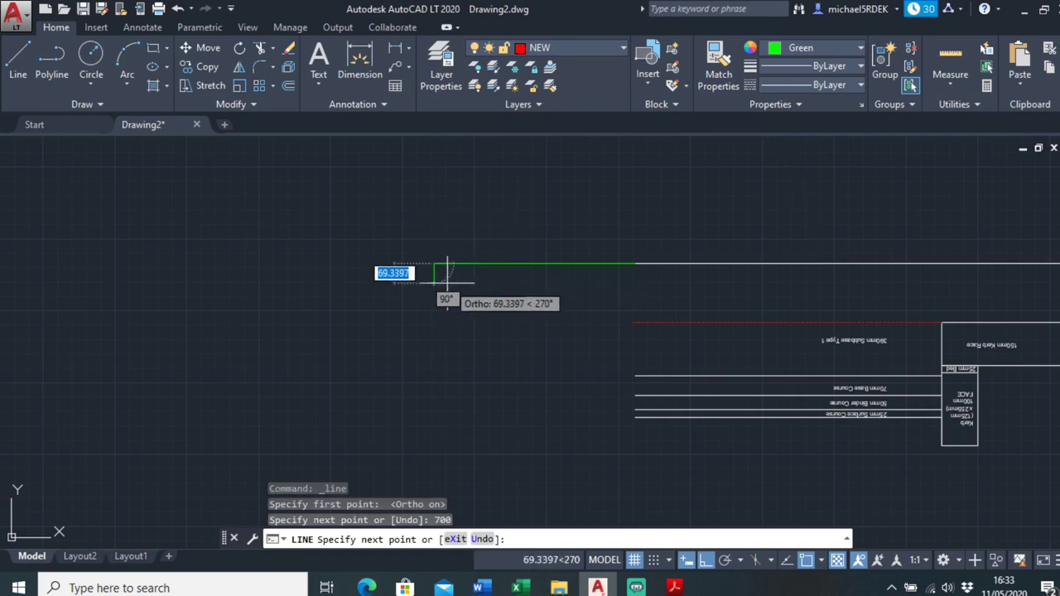
Add the 50 down and 700 return segments and close the rectangle.
scroll(447, 273, "up", 2)
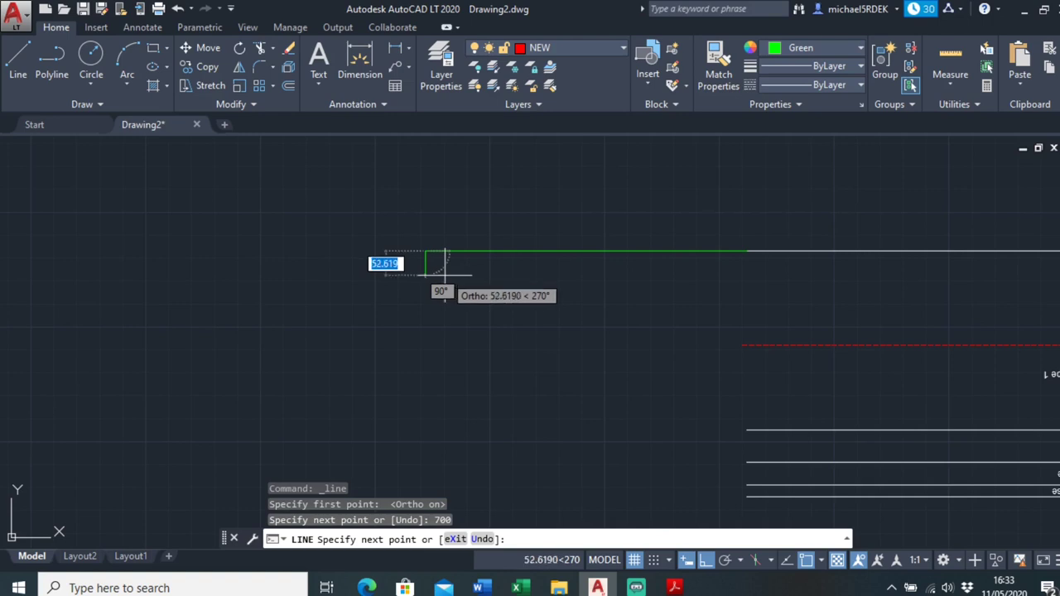
type("50")
key("Return")
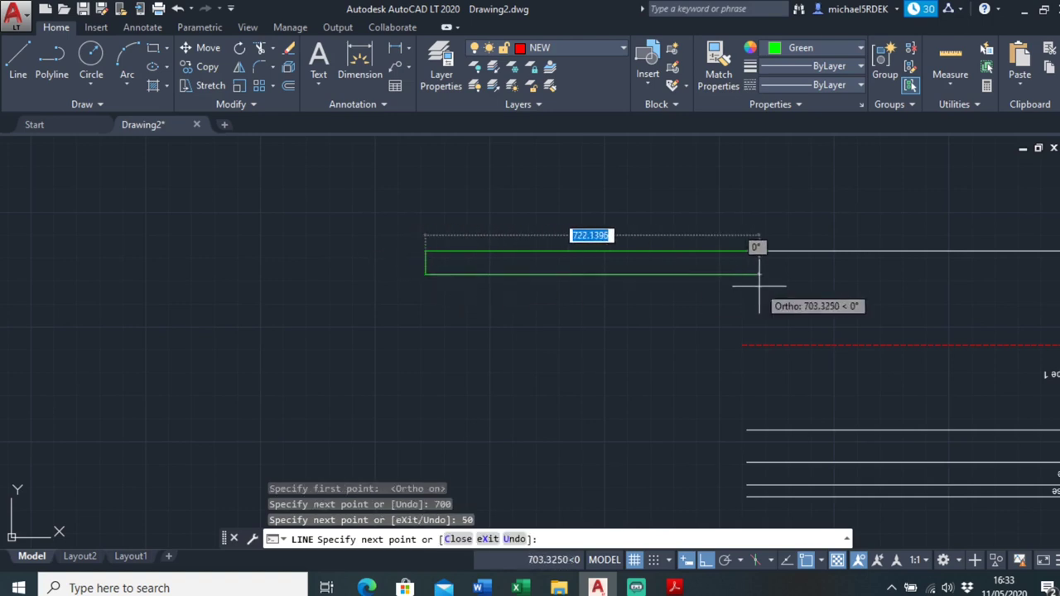
key("Return")
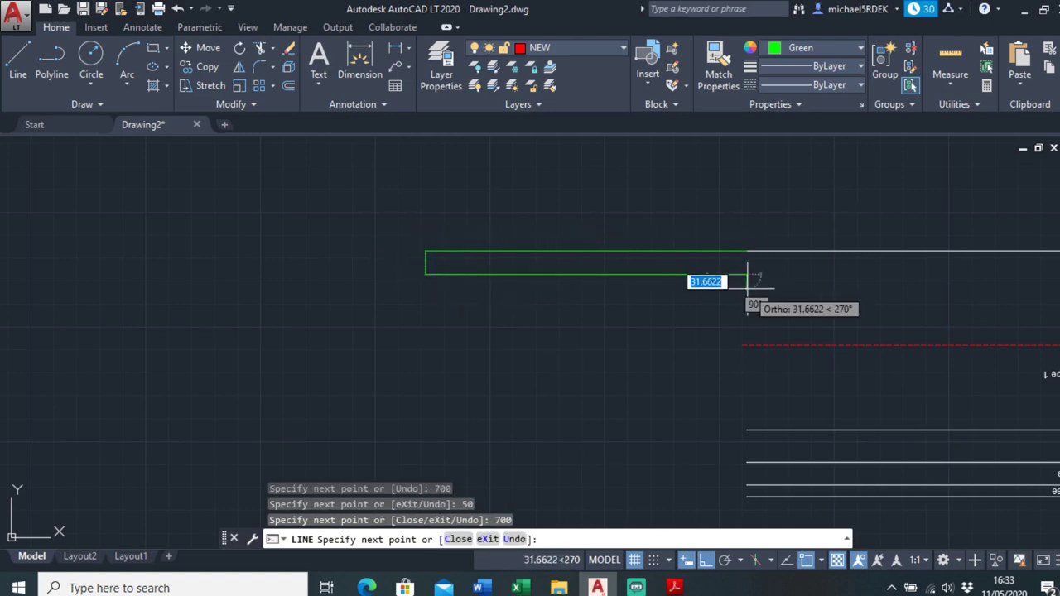
type("C")
key("Return")
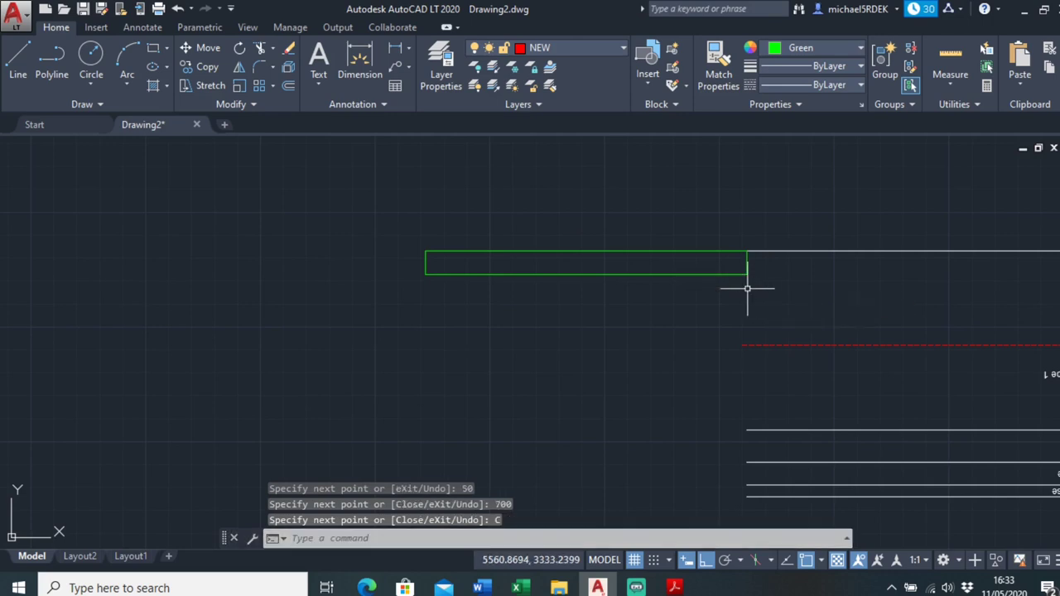
scroll(747, 289, "down", 1)
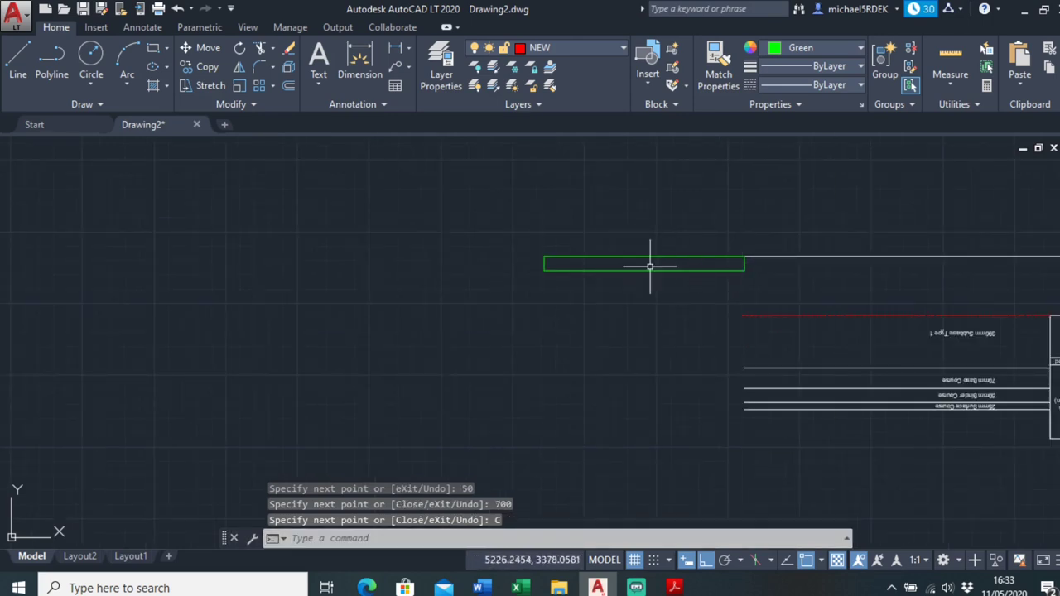
middle_click_drag(650, 266, 597, 243)
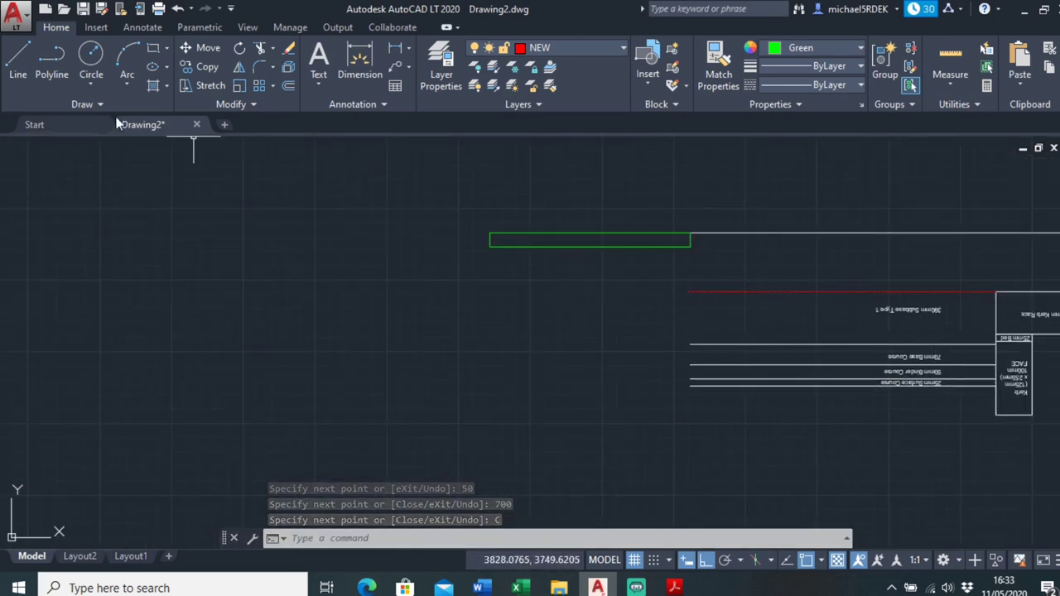
left_click(52, 62)
scroll(589, 286, "up", 1)
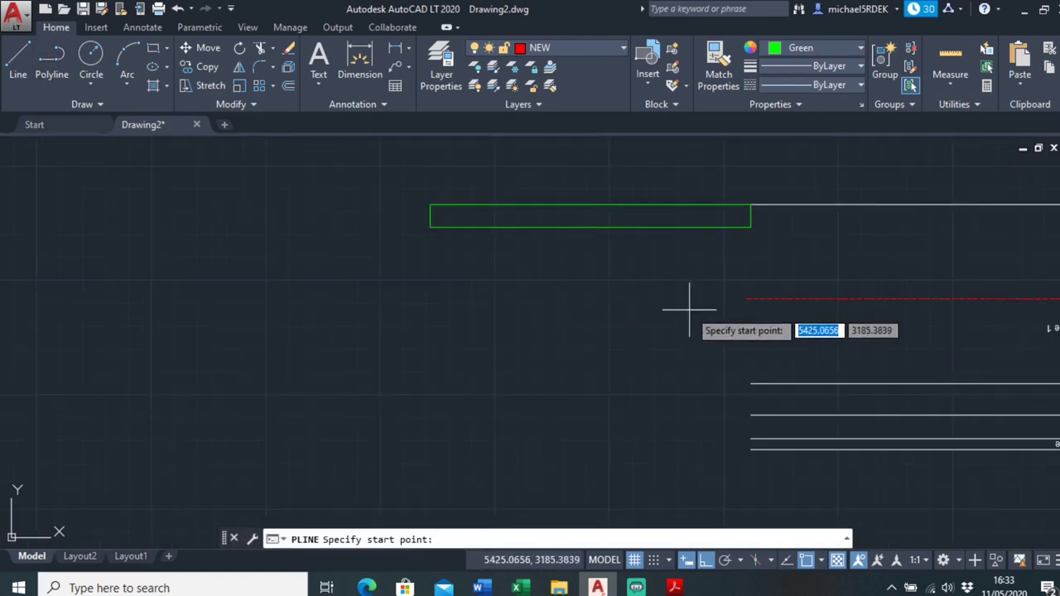
Draw a closed 700 by 50 polyline rectangle from the red line's left end.
left_click(746, 298)
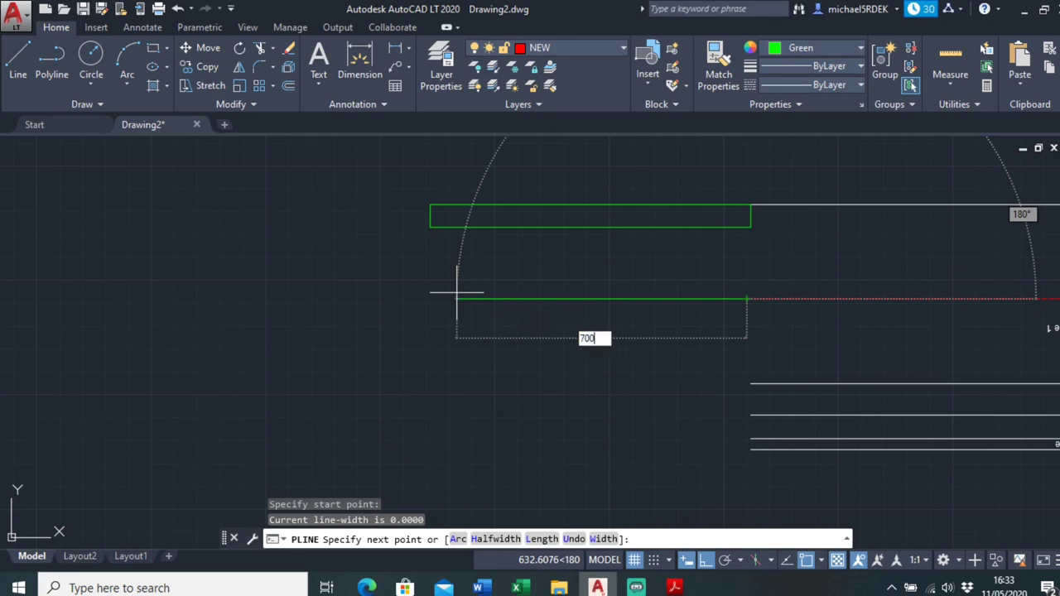
type("700")
key("Return")
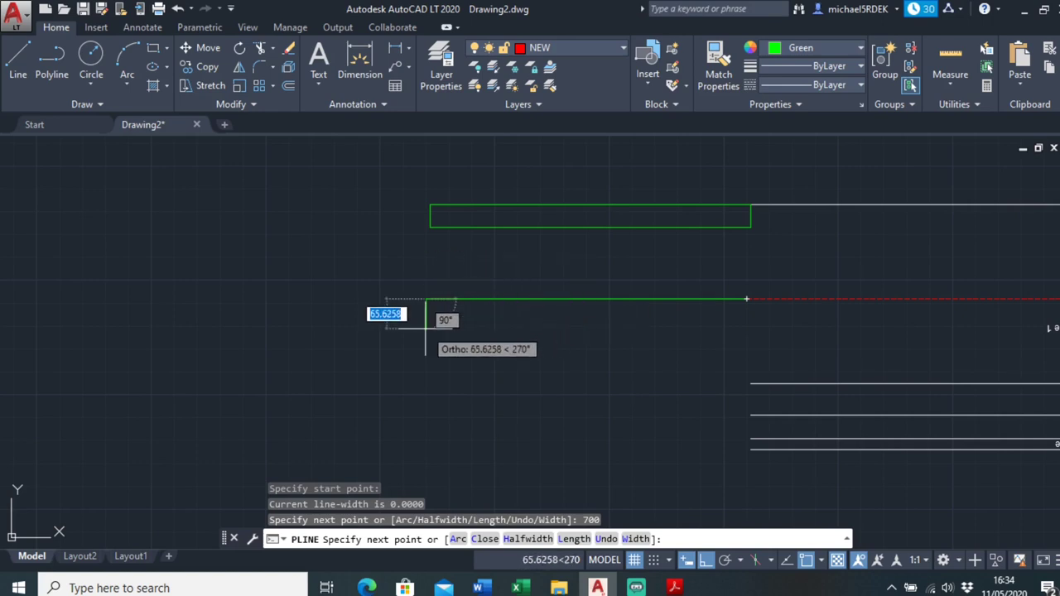
type("50")
key("Return")
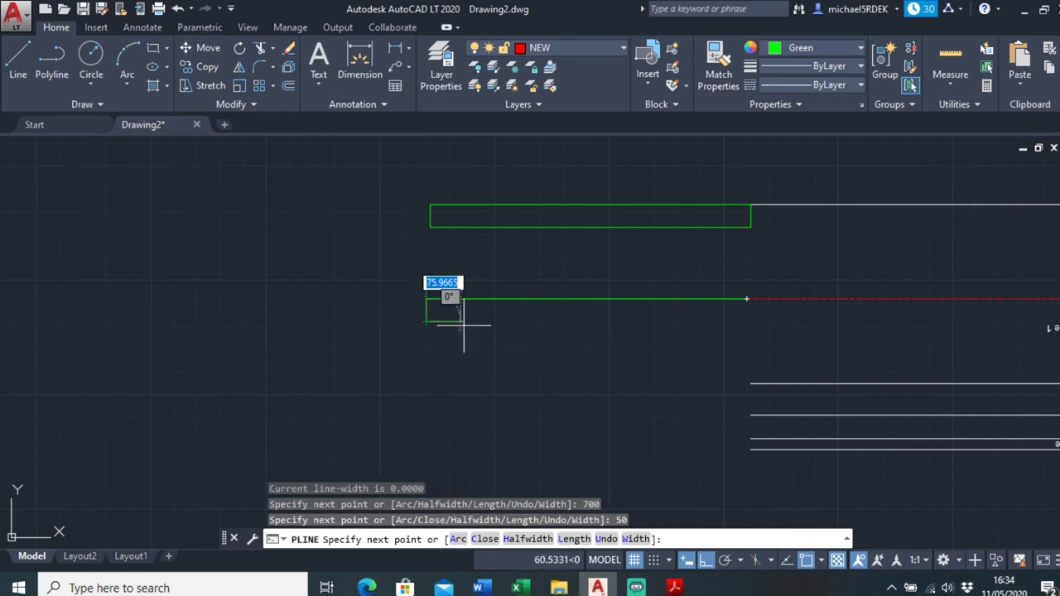
type("700")
key("Return")
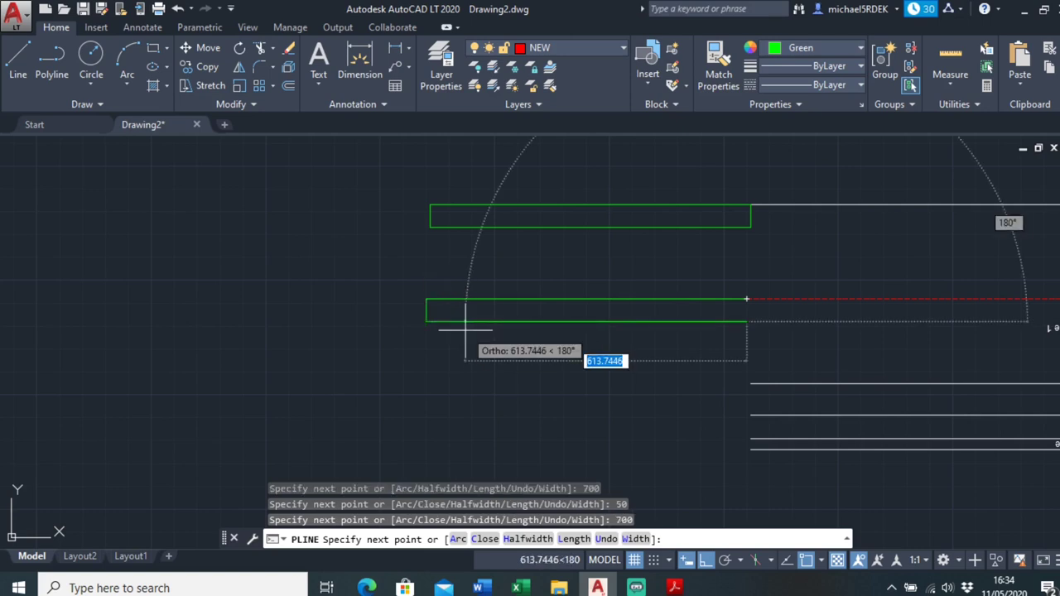
type("c")
key("Return")
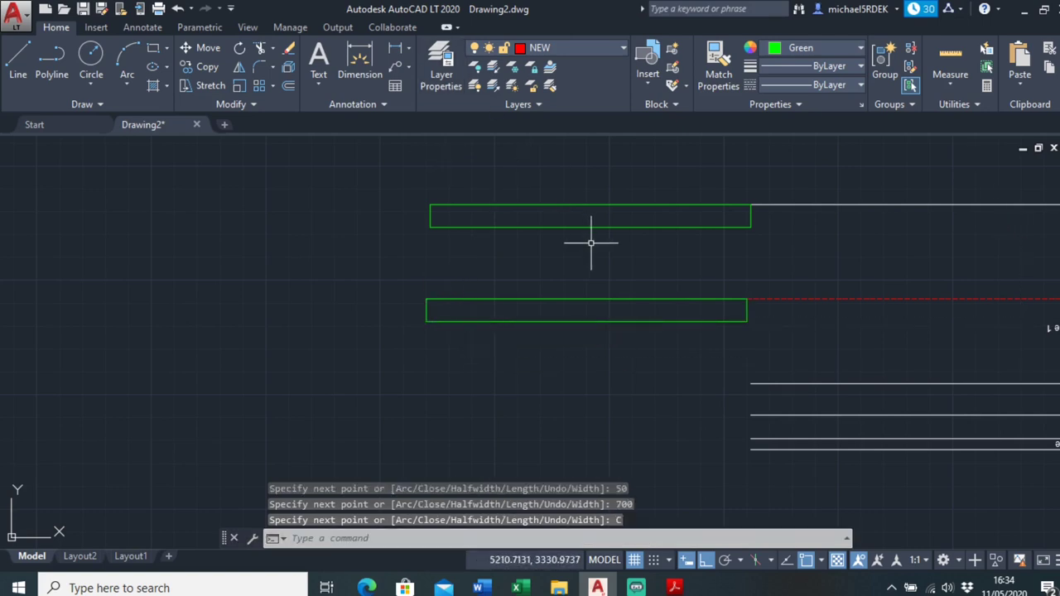
scroll(620, 260, "down", 4)
scroll(621, 265, "up", 2)
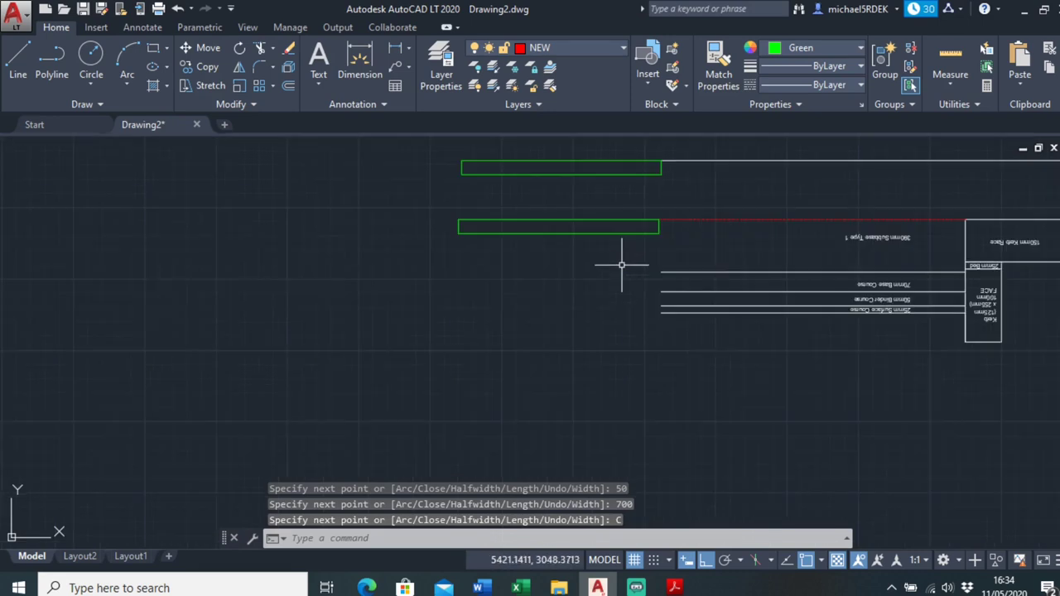
Draw a green line extending left from the bottom line's endpoint.
left_click(23, 70)
scroll(620, 350, "up", 2)
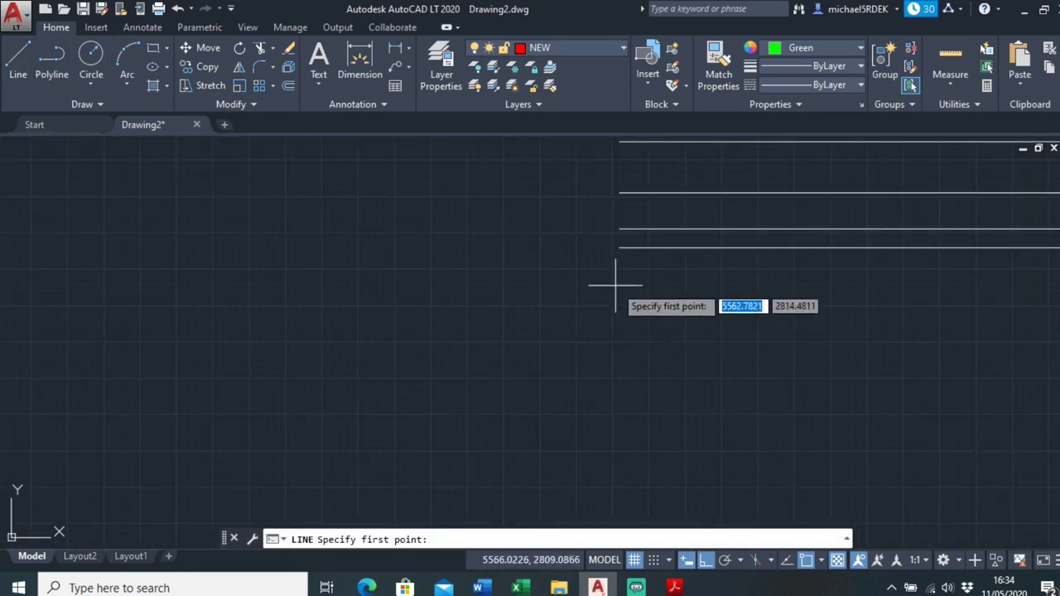
left_click(619, 247)
scroll(629, 298, "down", 2)
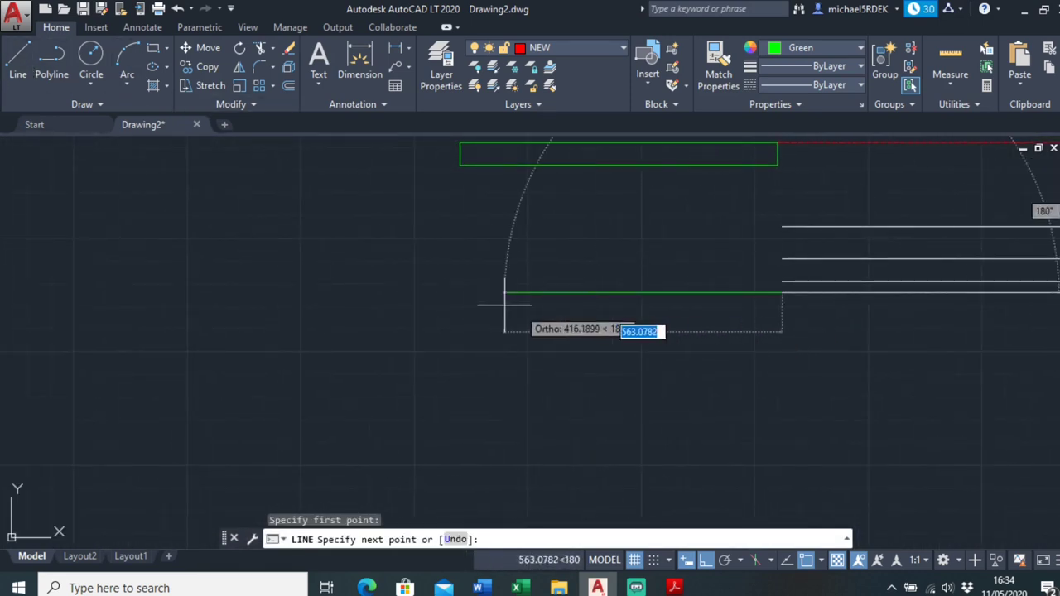
left_click(221, 292)
right_click(308, 259)
left_click(343, 267)
scroll(459, 310, "down", 3)
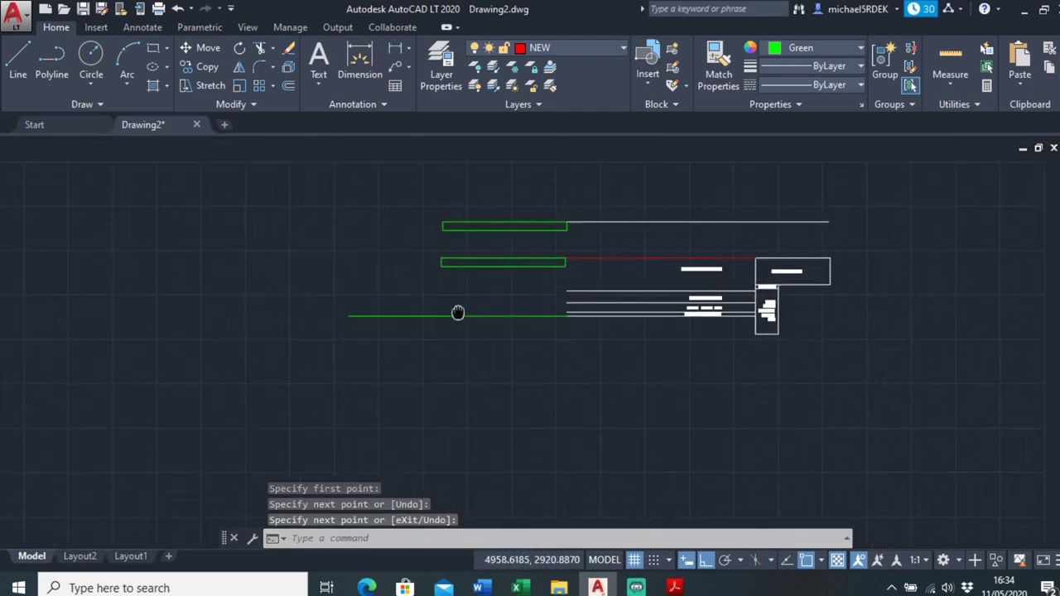
Draw a vertical polyline from the top green box down to the bottom line.
left_click(51, 73)
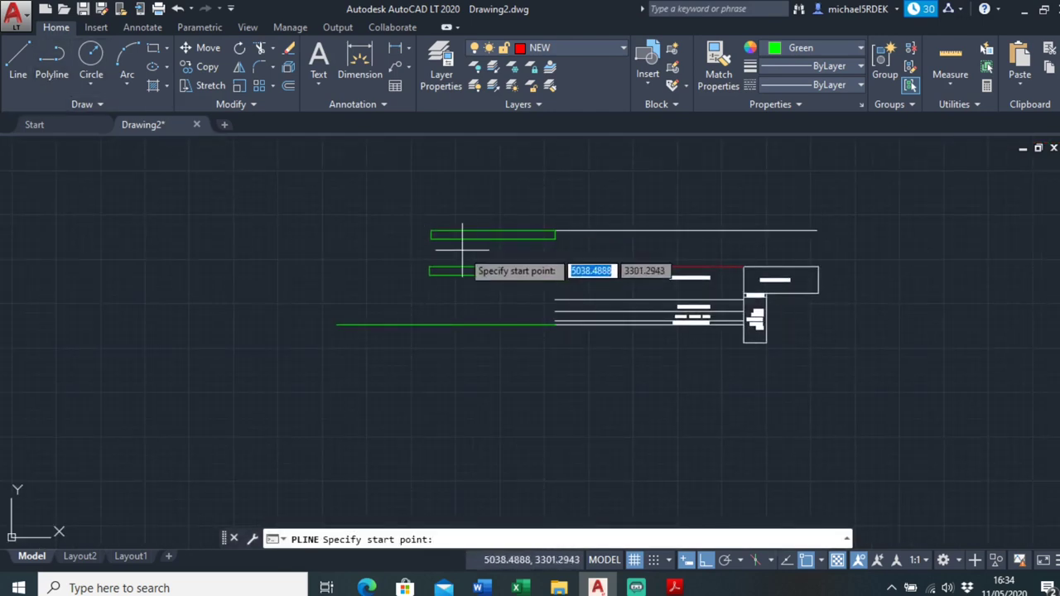
scroll(483, 245, "up", 2)
left_click(500, 222)
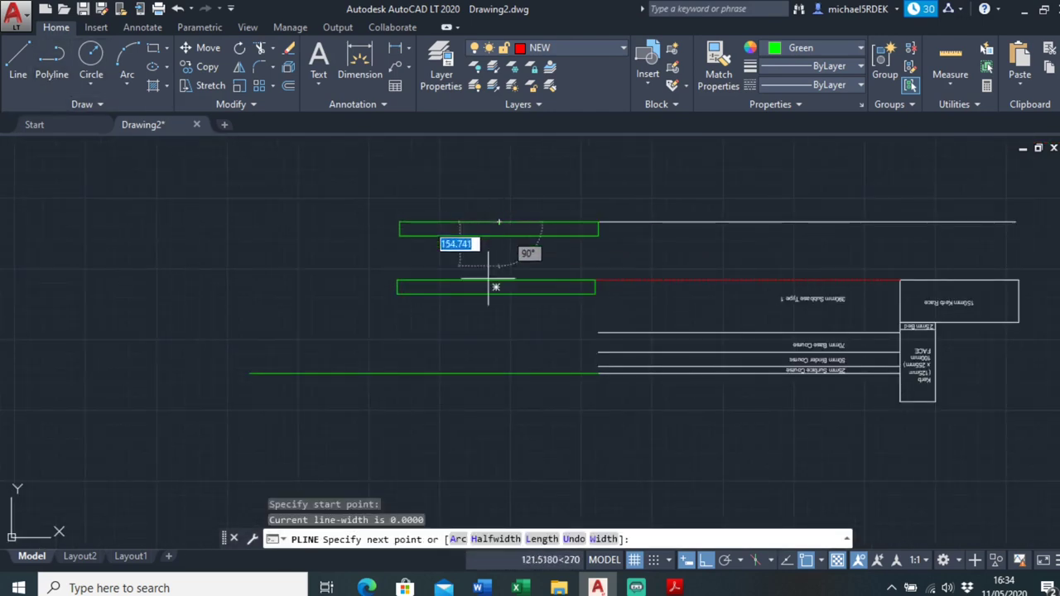
left_click(499, 374)
right_click(499, 383)
left_click(532, 136)
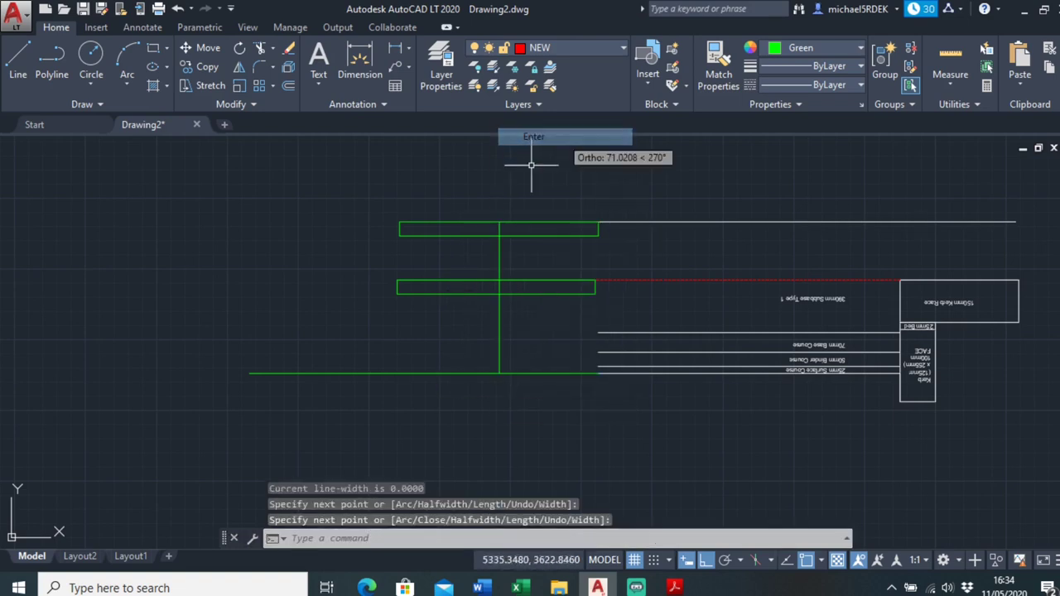
Draw a polyline 1000 down from the green lines' intersection, ending in a short base line.
left_click(51, 73)
scroll(432, 418, "up", 2)
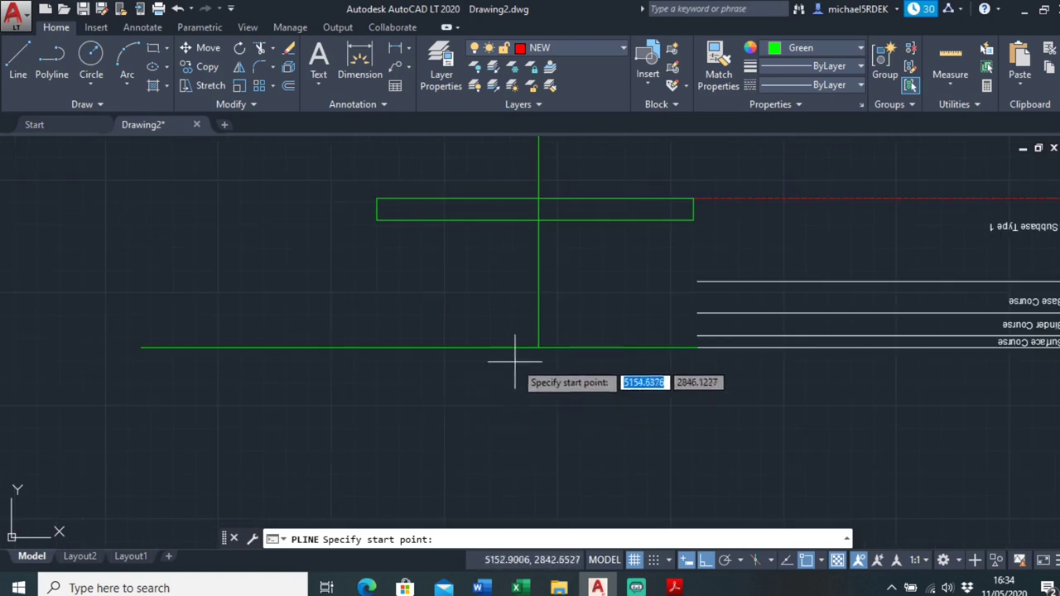
left_click(538, 347)
scroll(544, 435, "down", 2)
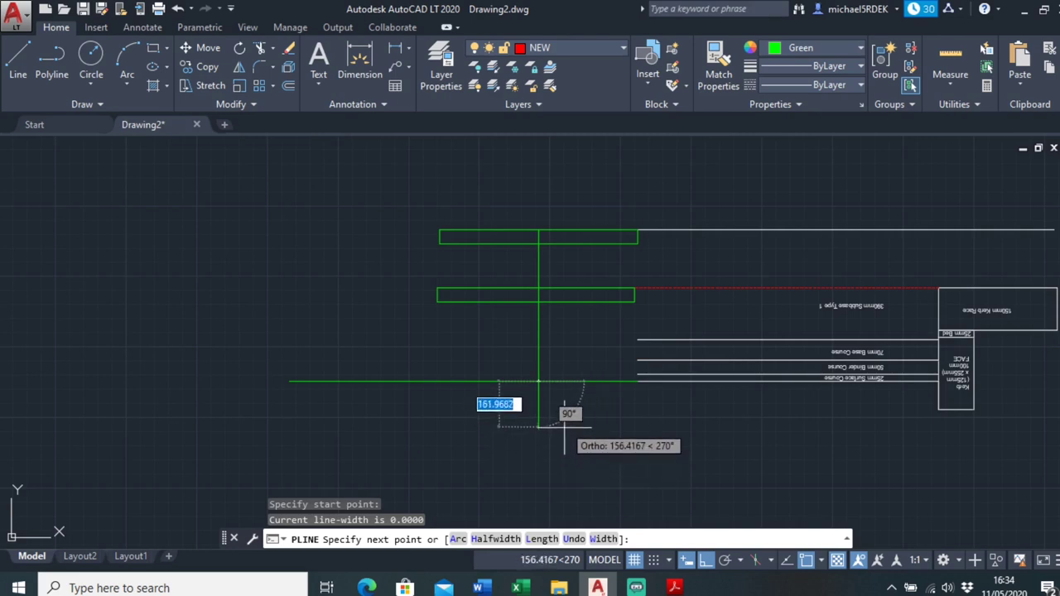
middle_click_drag(553, 443, 567, 373)
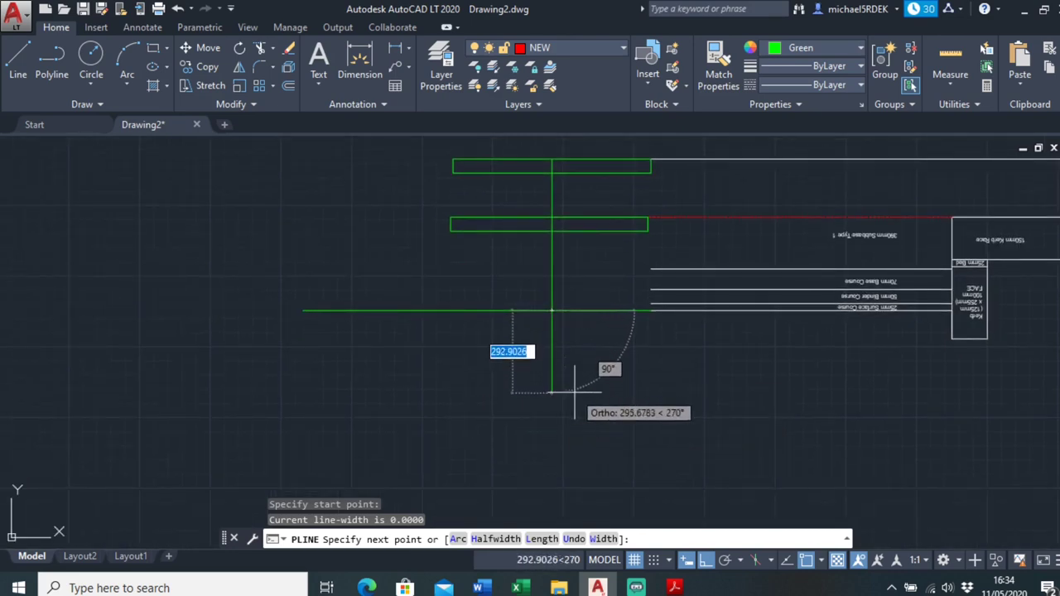
type("000")
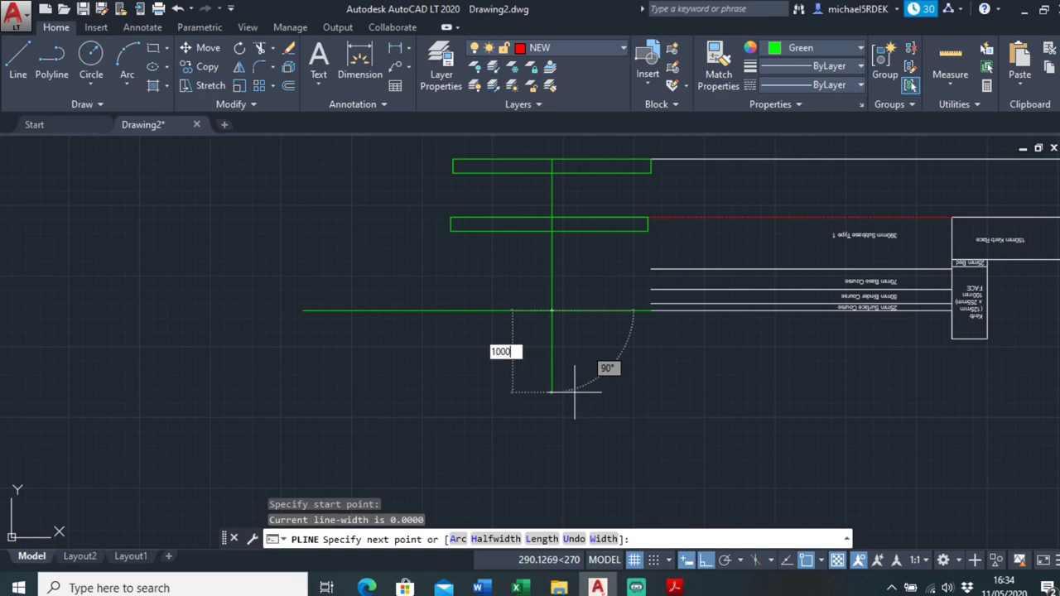
key("Return")
scroll(574, 392, "down", 3)
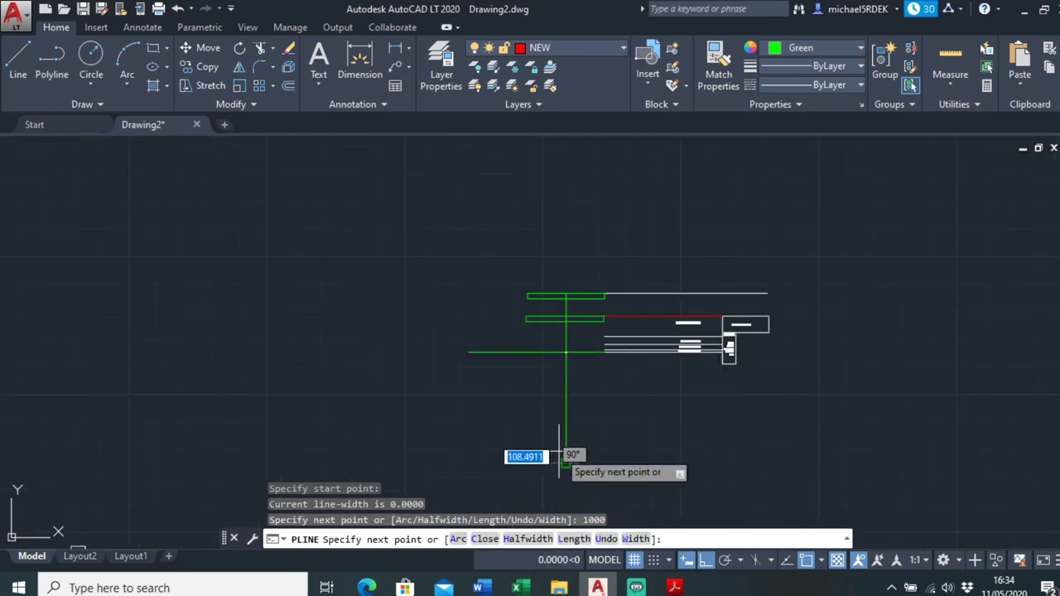
scroll(571, 449, "up", 3)
left_click(737, 467)
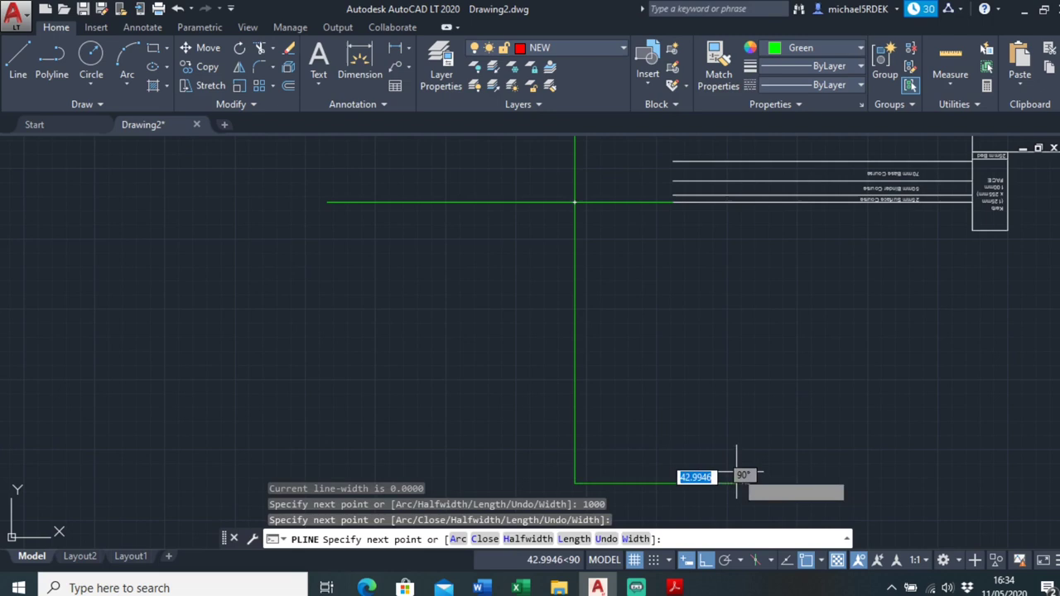
left_click(432, 474)
right_click(447, 428)
left_click(497, 168)
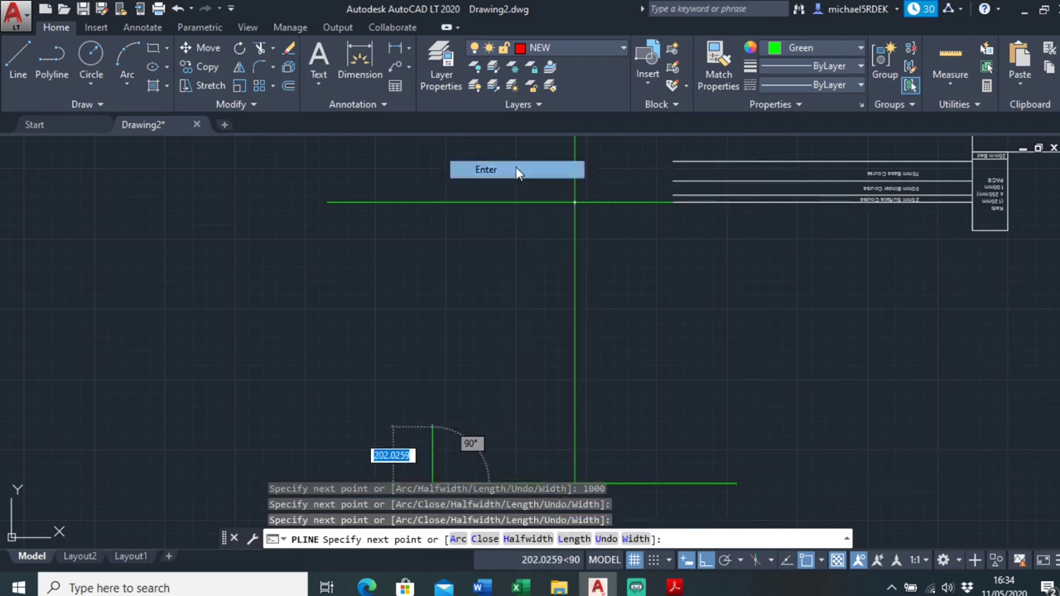
Delete the leftward green line.
left_click(500, 203)
key("Delete")
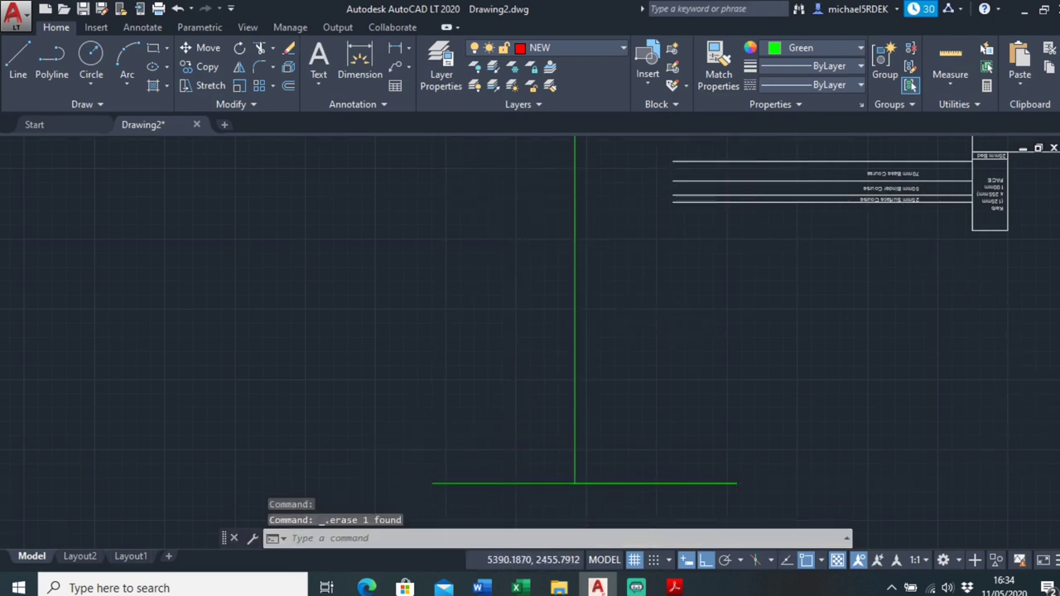
scroll(616, 344, "down", 3)
scroll(568, 262, "up", 4)
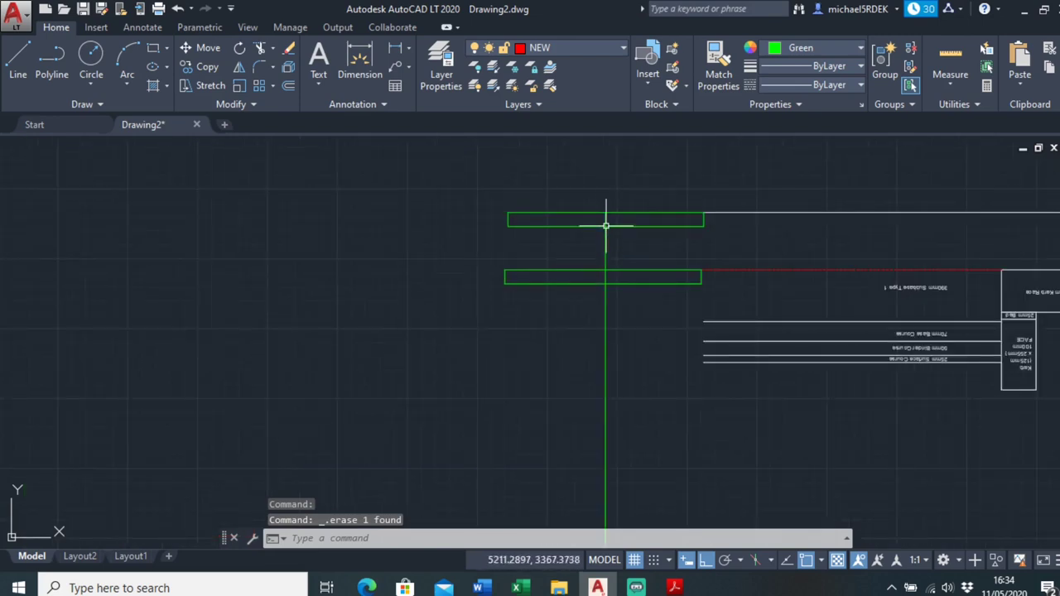
scroll(567, 229, "up", 2)
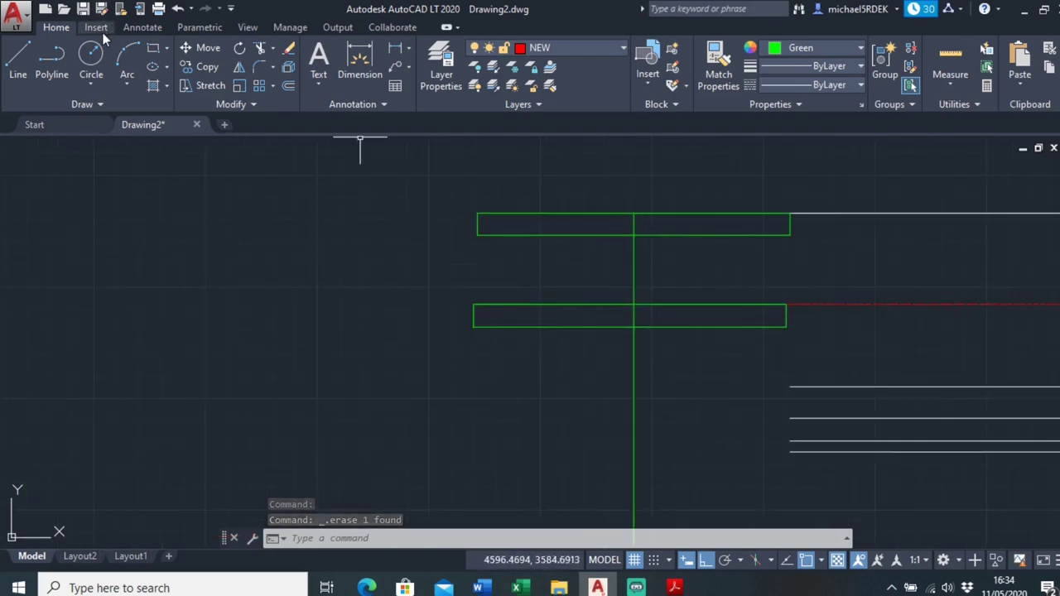
Add multiline text 'DIG LEVEL/FORMATION' in the upper green box.
left_click(142, 27)
left_click(30, 60)
scroll(470, 231, "up", 3)
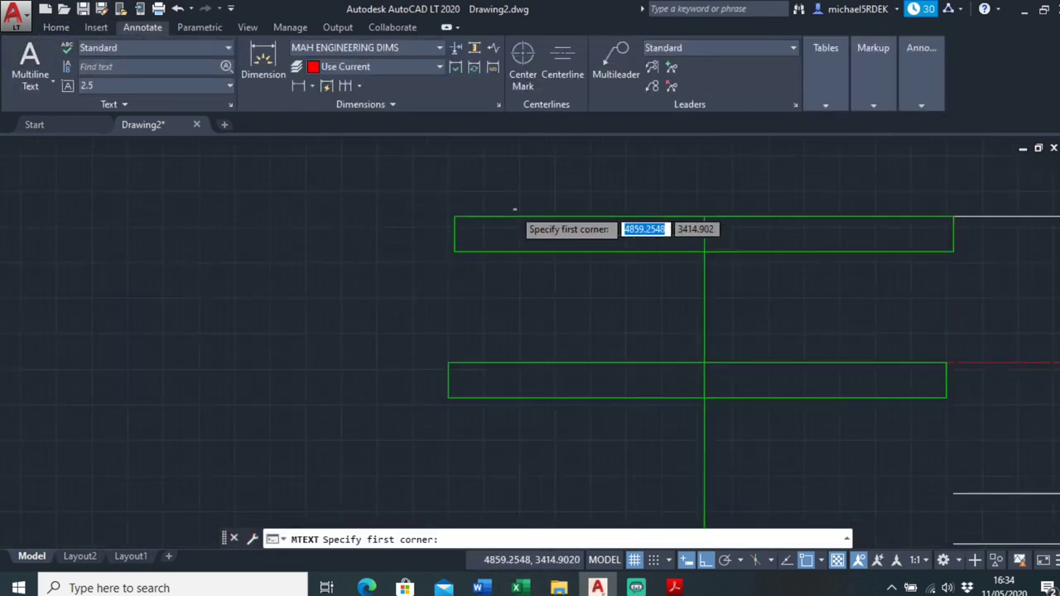
left_click(449, 232)
left_click(837, 254)
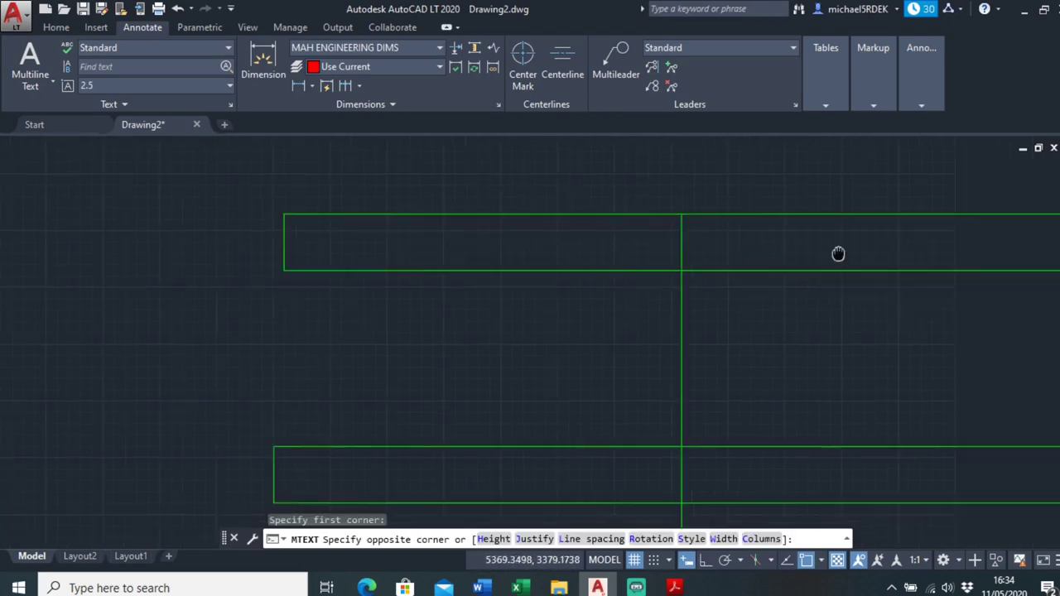
type("DIG LEVEL/FORMATION")
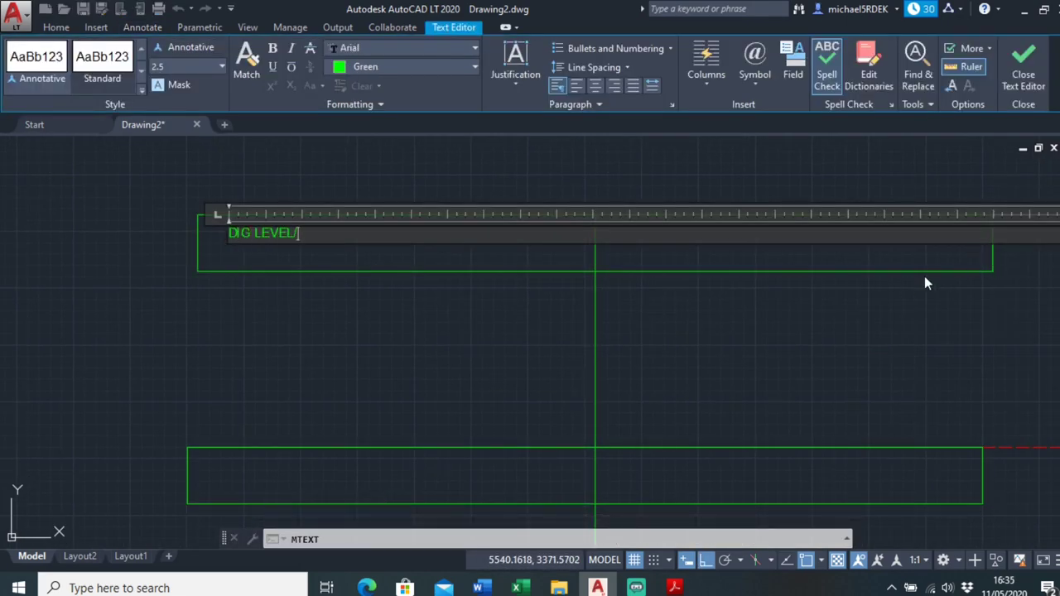
left_click(924, 276)
Set the DIG LEVEL/FORMATION label's text height to 10.
double_click(237, 231)
left_click(222, 66)
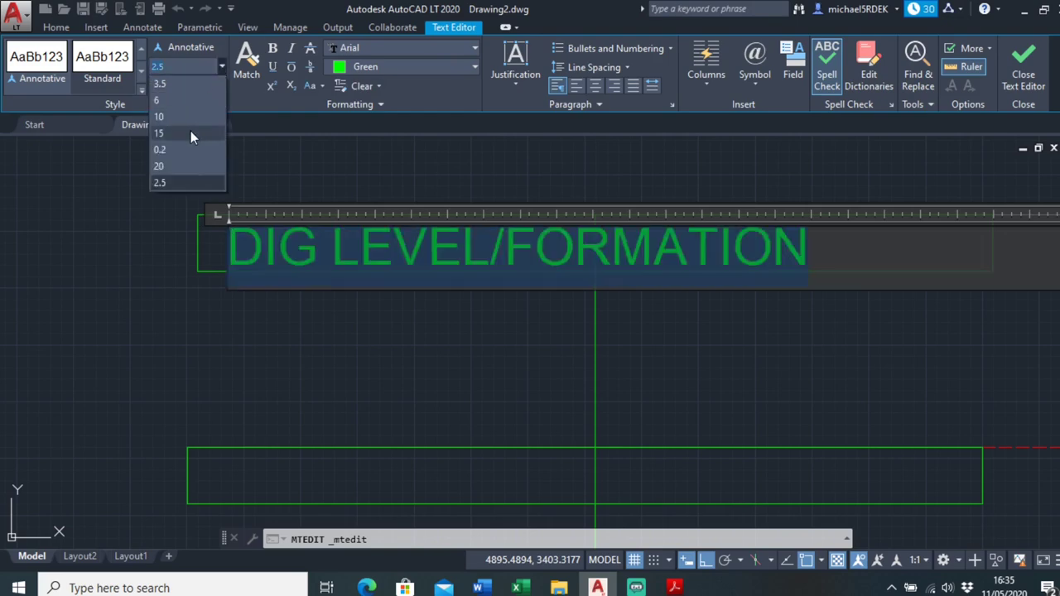
left_click(194, 135)
left_click(315, 234)
Paste a copy of the label into the lower box and change it to 'TYPE 1'.
left_click(229, 227)
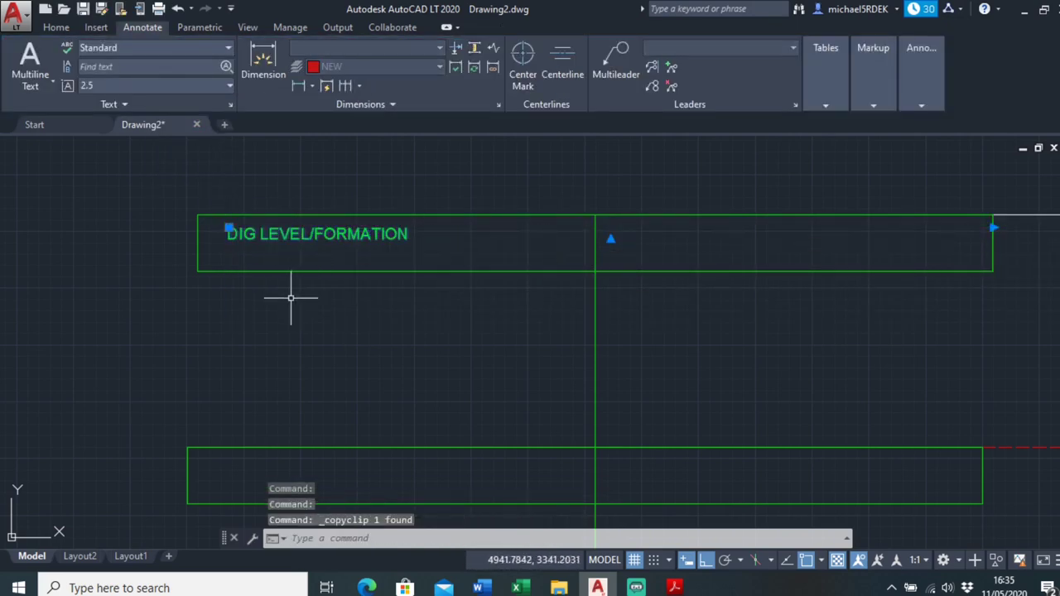
key("ctrl+v")
scroll(279, 356, "up", 2)
left_click(279, 356)
double_click(347, 367)
type("t")
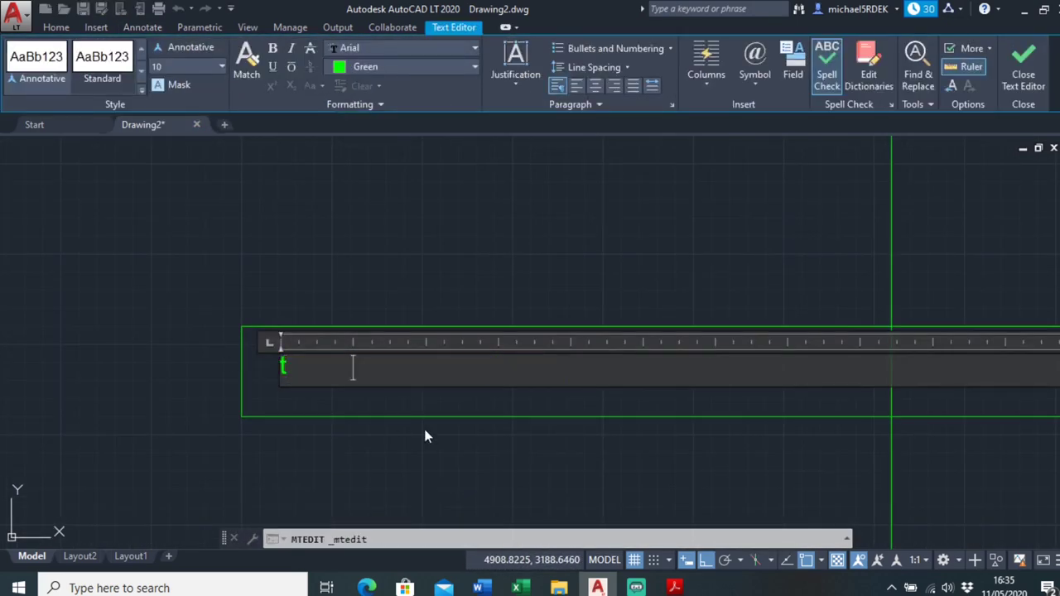
left_click(440, 220)
scroll(450, 244, "down", 4)
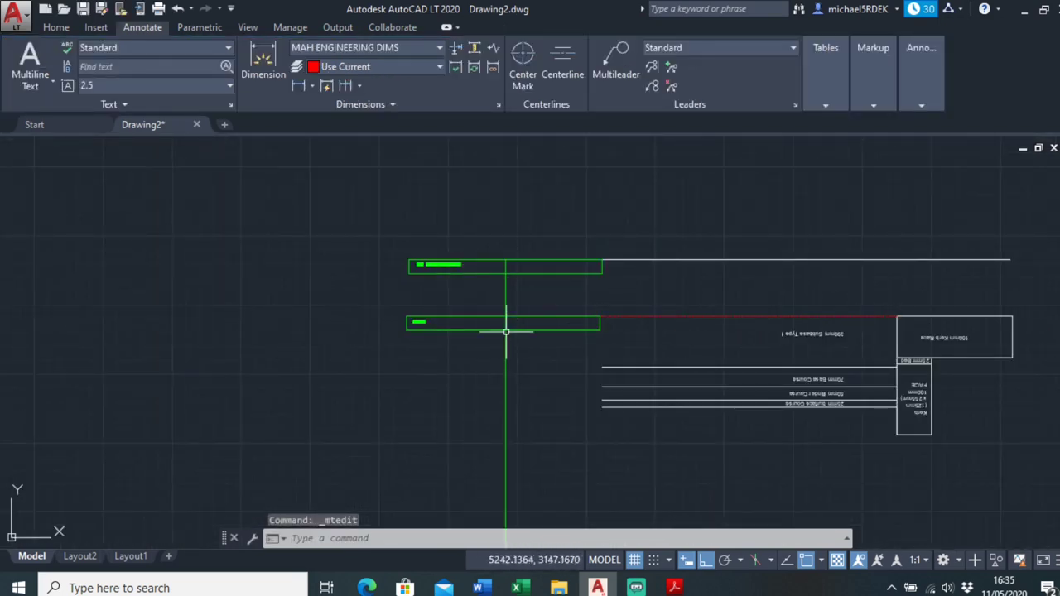
middle_click_drag(530, 328, 530, 305)
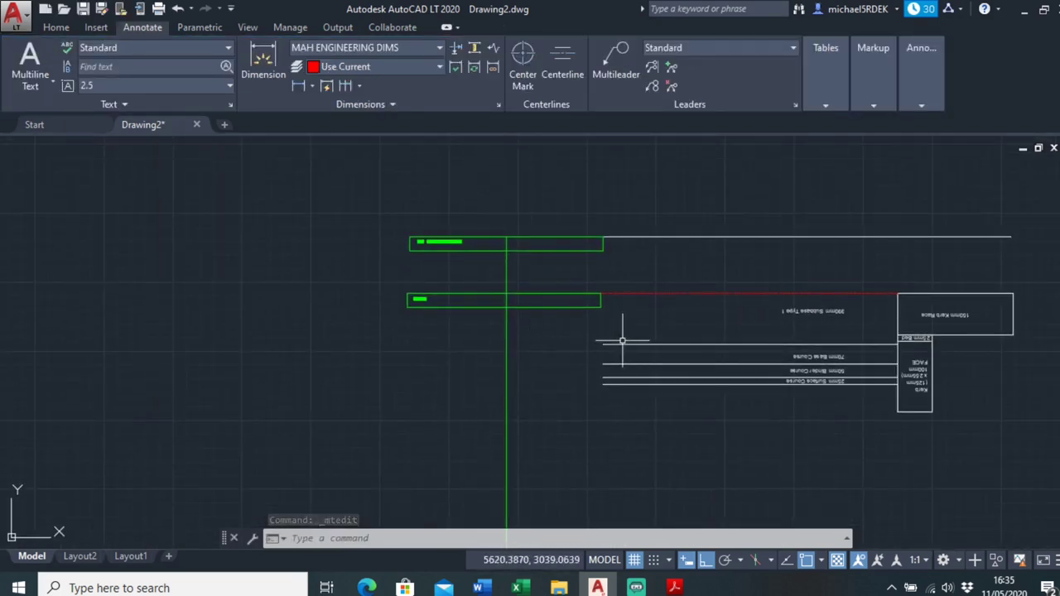
scroll(522, 295, "down", 2)
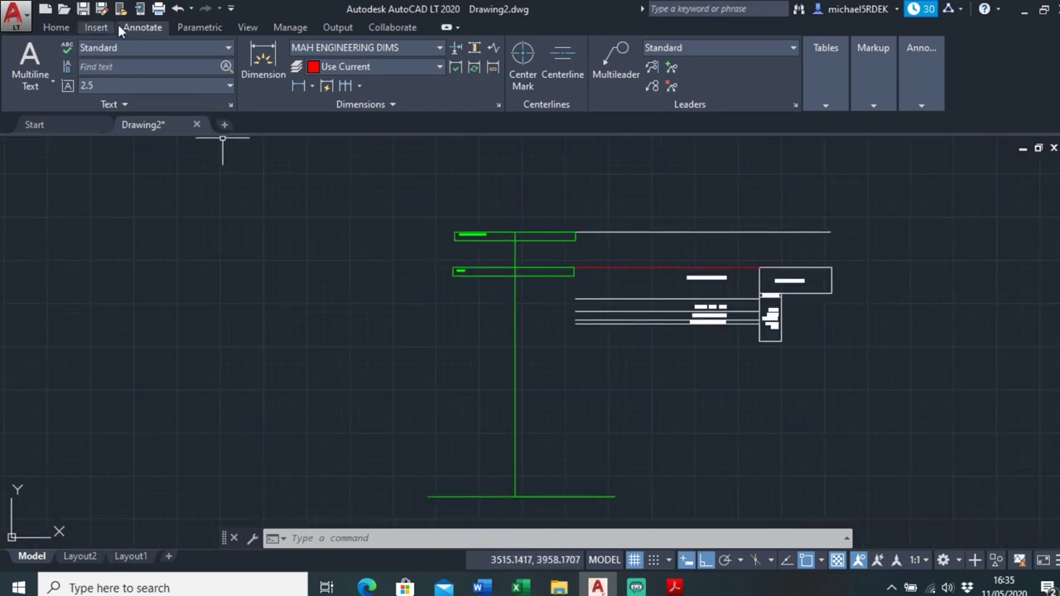
Dimension from the upper box down to the base line, left of the drawing.
left_click(259, 70)
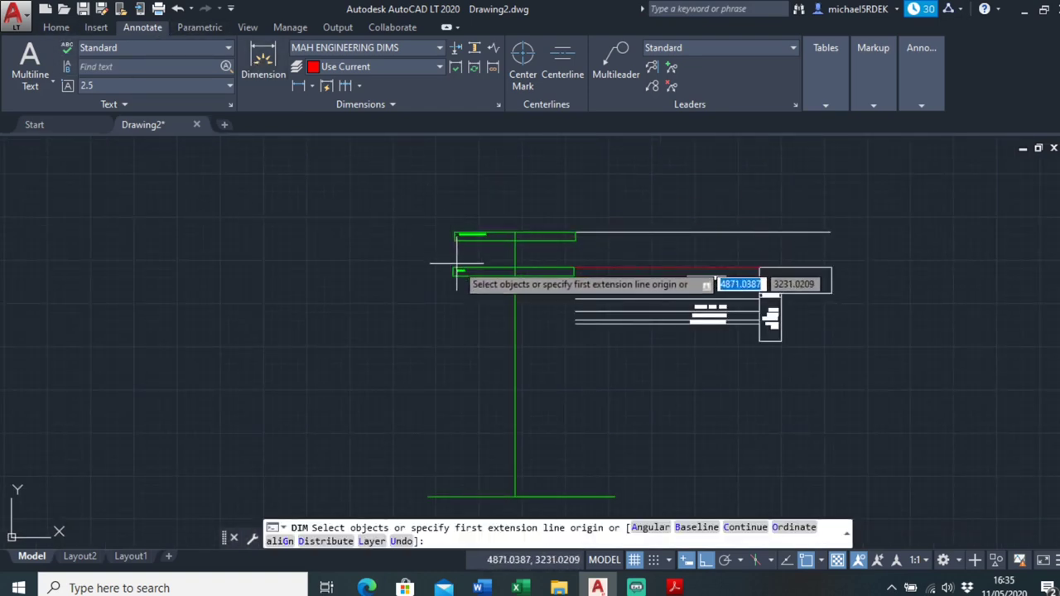
scroll(473, 237, "up", 8)
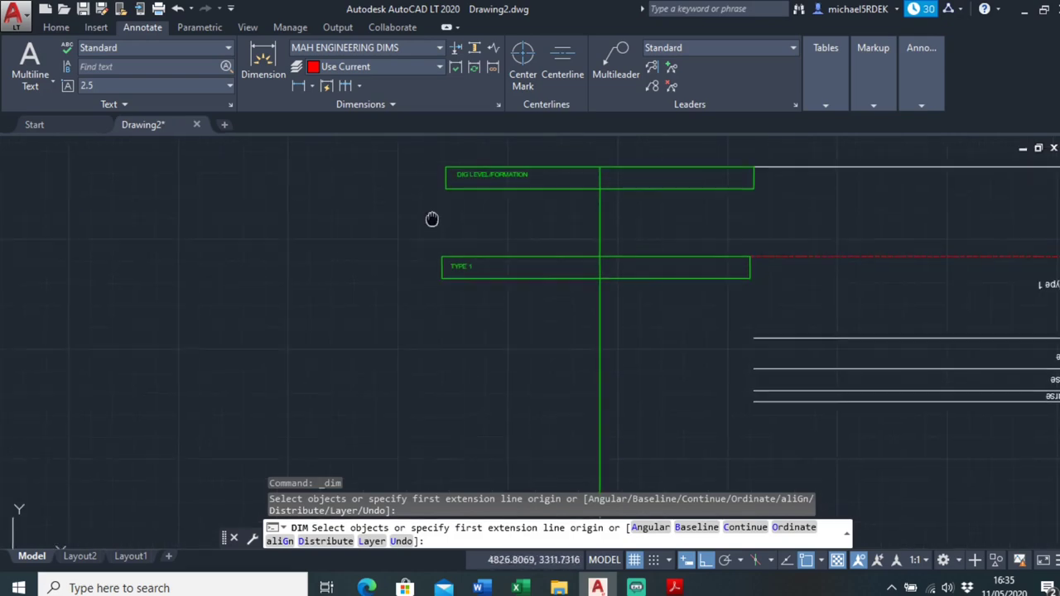
key("Return")
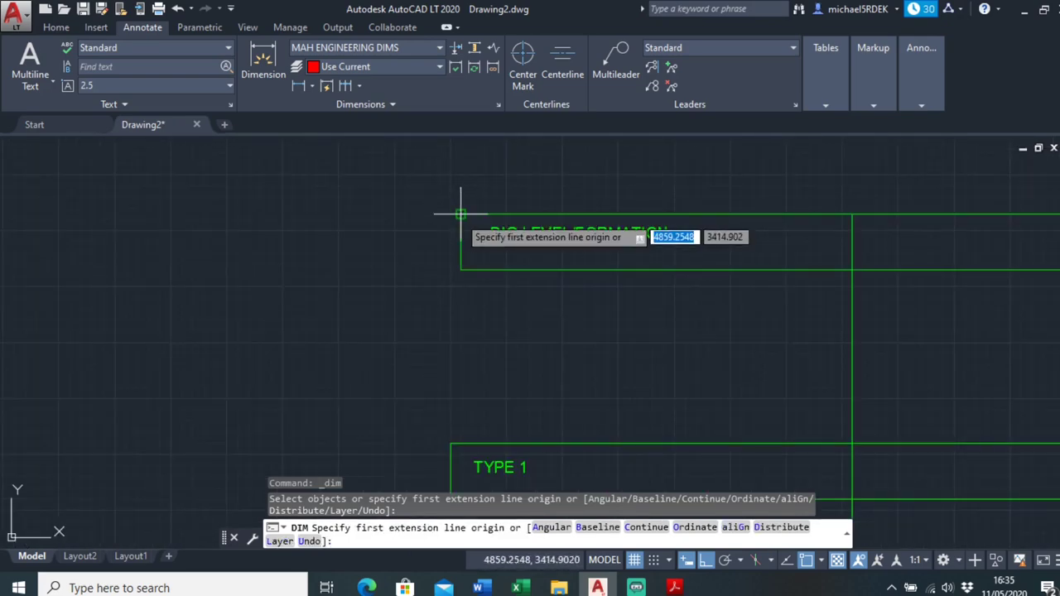
left_click(462, 213)
scroll(462, 214, "down", 3)
scroll(469, 343, "down", 3)
scroll(511, 220, "up", 6)
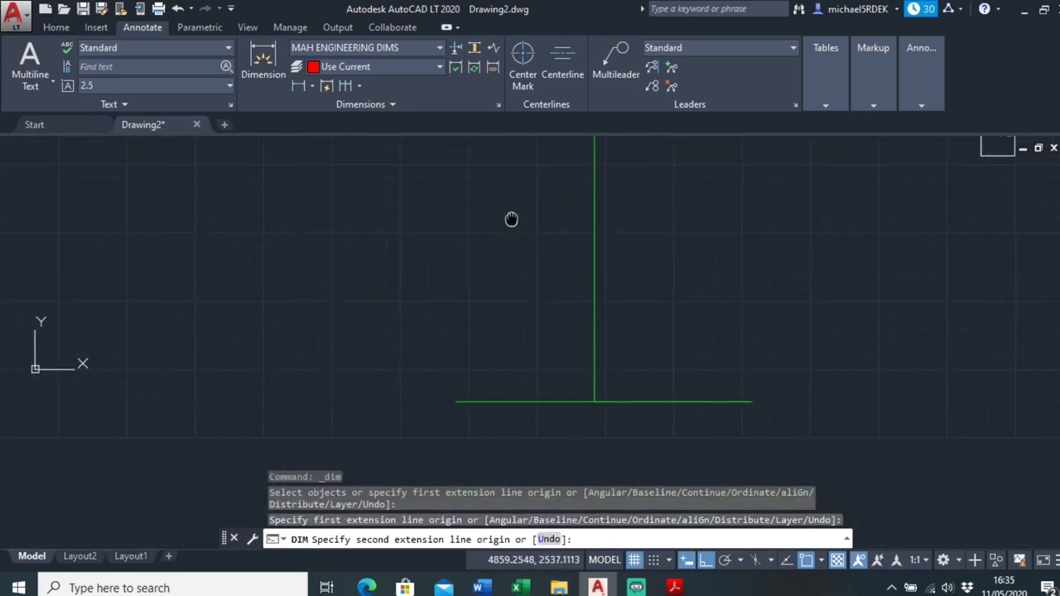
left_click(500, 395)
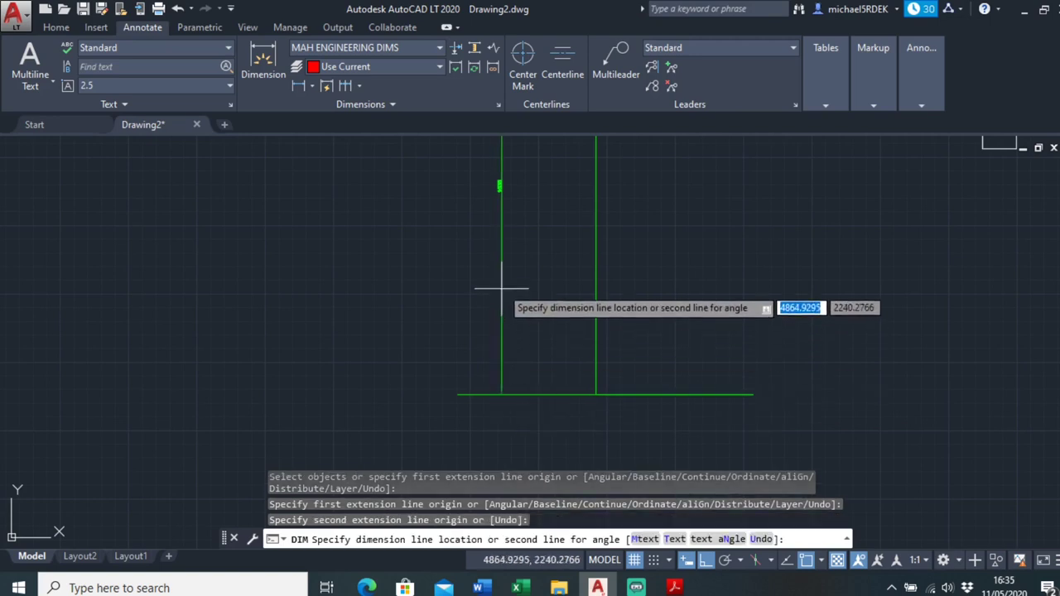
scroll(505, 343, "down", 2)
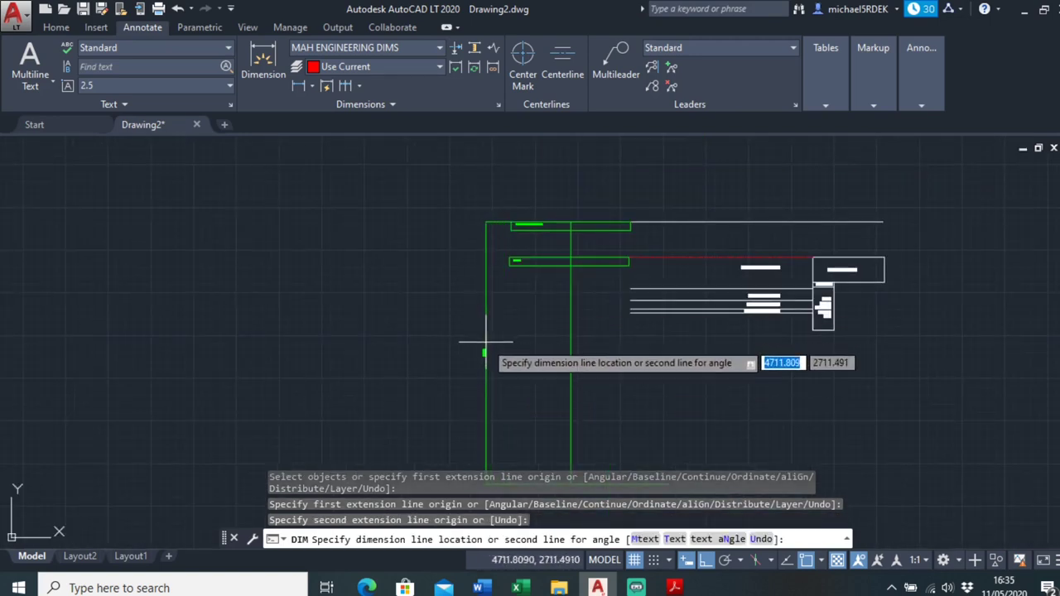
left_click(485, 345)
Add a vertical dimension beside the lower ends of the green lines.
scroll(497, 247, "up", 2)
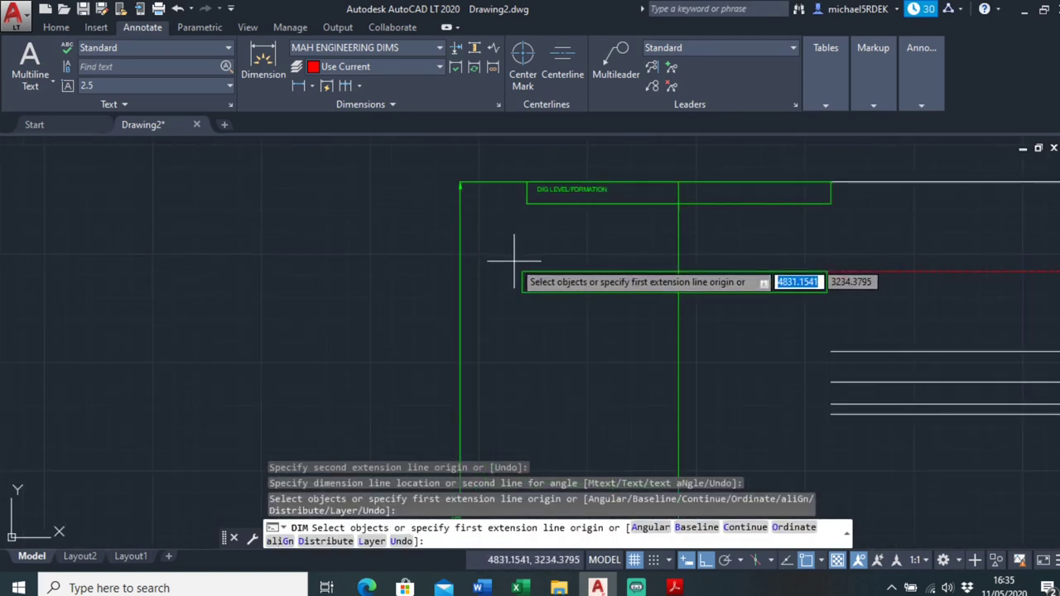
left_click(521, 273)
mouse_move(520, 339)
middle_mouse_down()
mouse_move(539, 166)
mouse_move(549, 303)
middle_mouse_up()
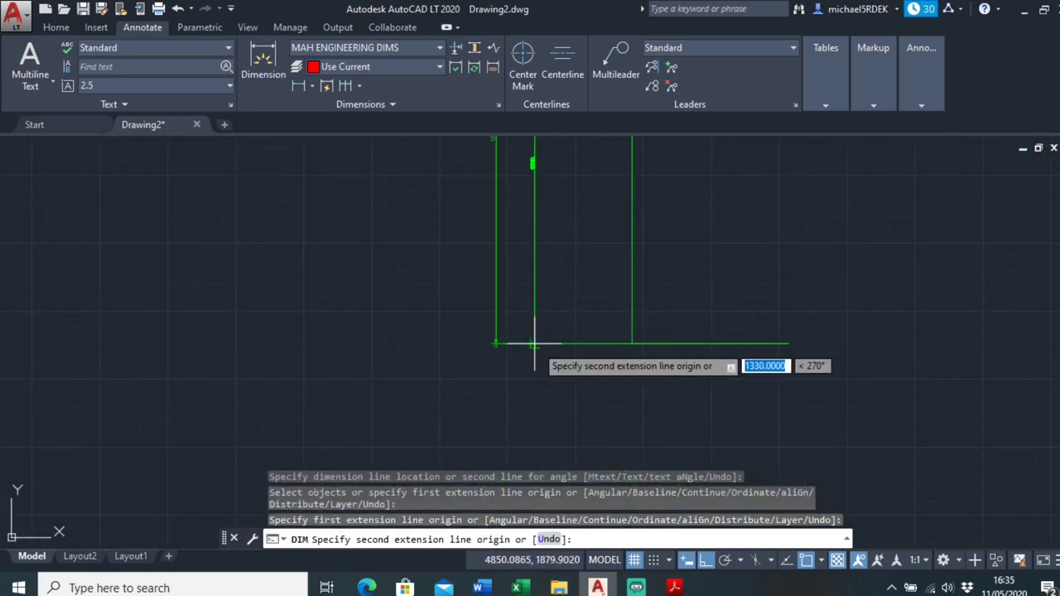
left_click(534, 344)
middle_click_drag(534, 344, 527, 365)
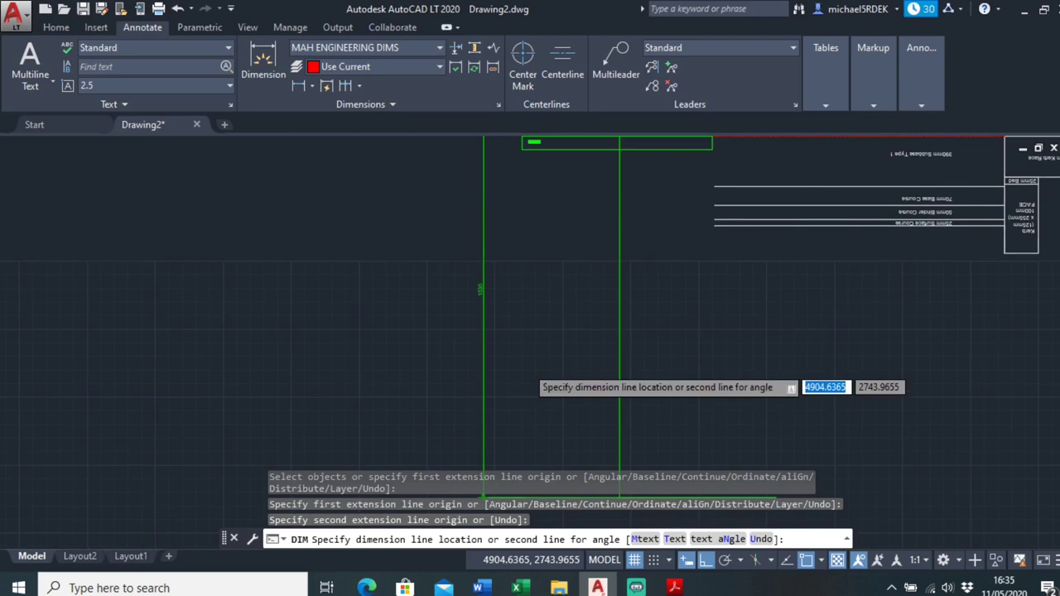
left_click(507, 294)
key("Escape")
Dimension the 205 gap between the DIG LEVEL/FORMATION and TYPE 1 boxes.
middle_click_drag(549, 243, 534, 389)
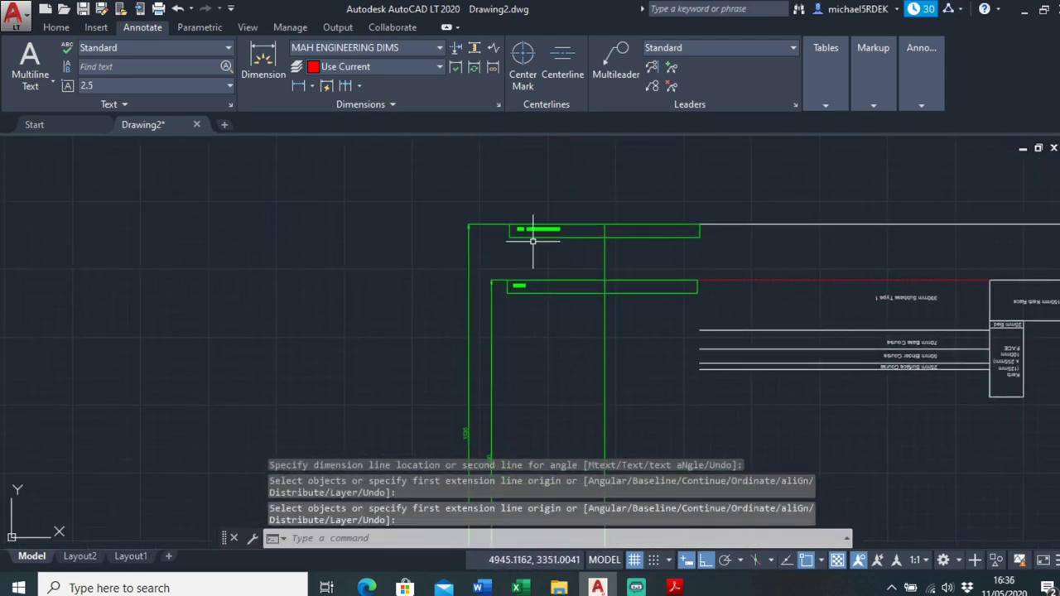
right_click(559, 249)
left_click(588, 266)
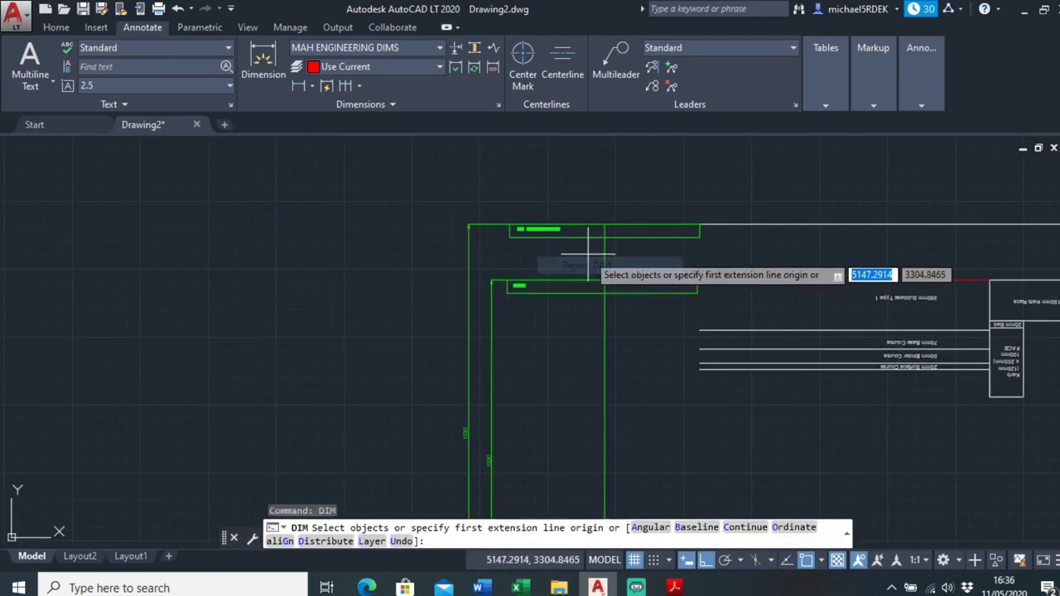
scroll(590, 248, "up", 4)
key("Return")
key("Escape")
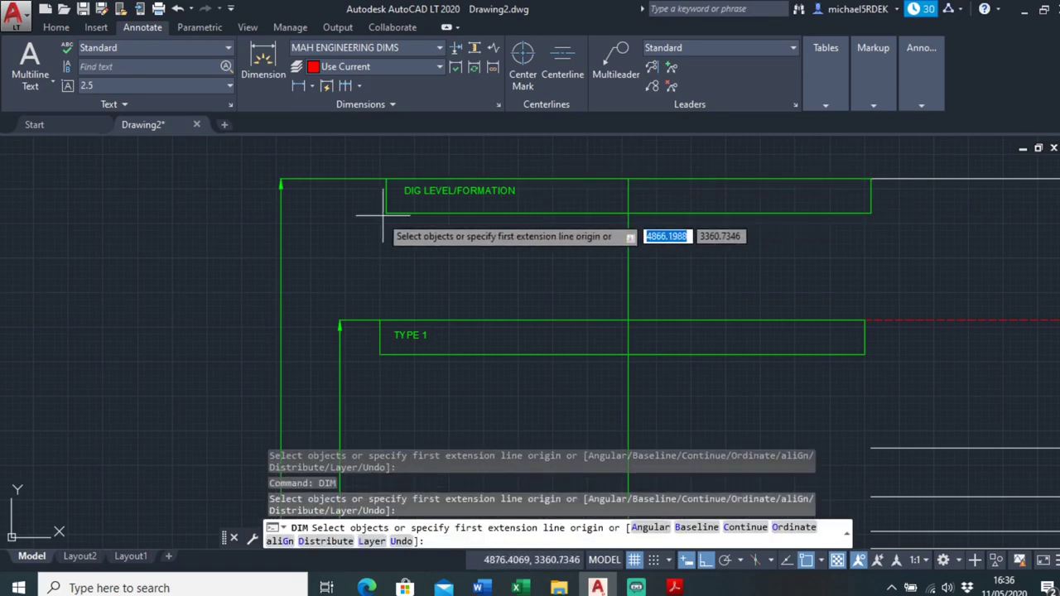
left_click(385, 179)
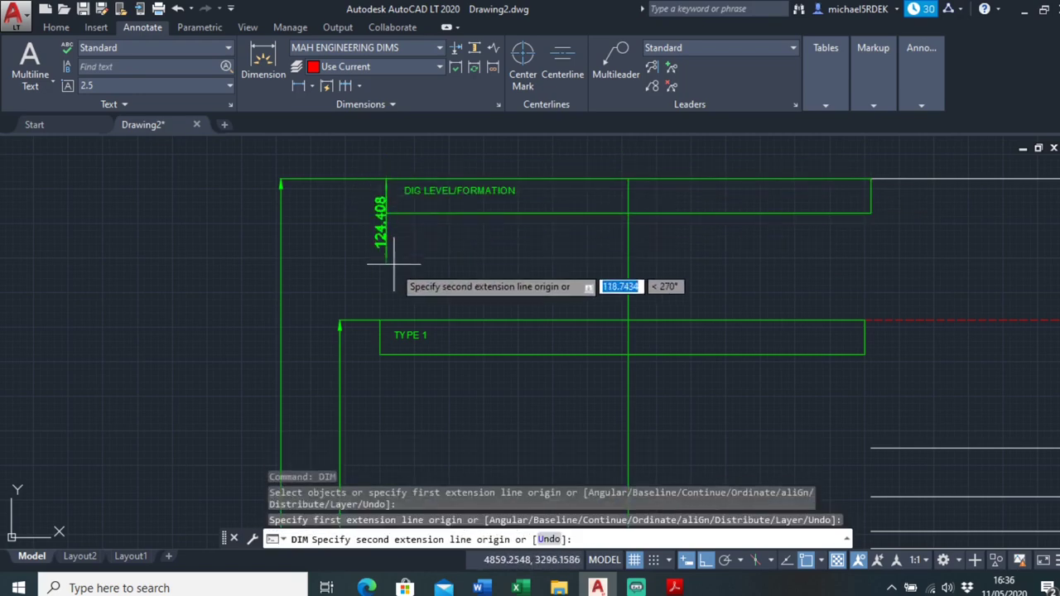
scroll(383, 319, "up", 4)
left_click(383, 318)
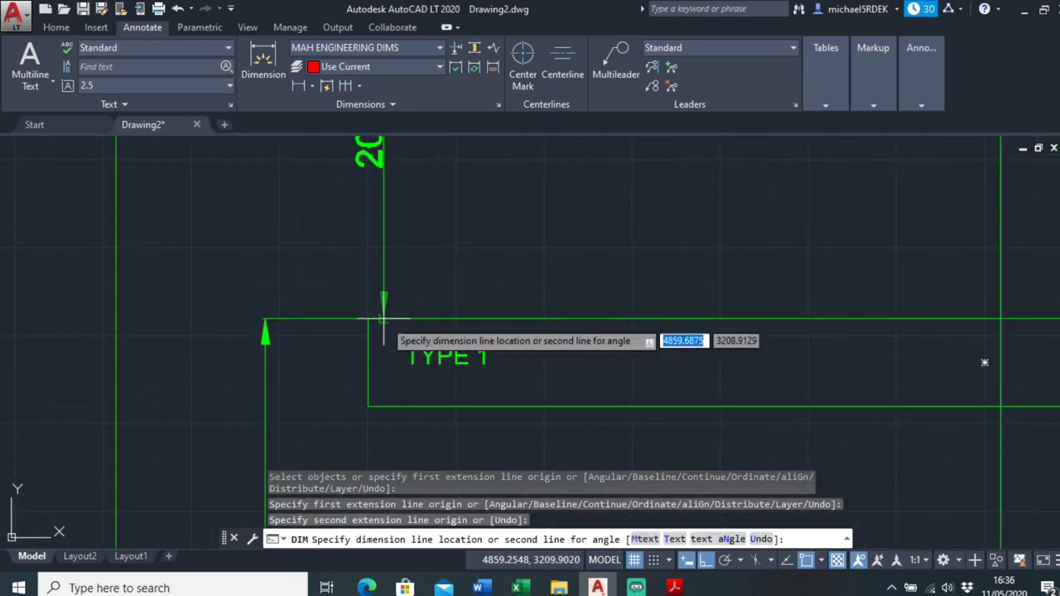
scroll(389, 323, "down", 3)
left_click(596, 290)
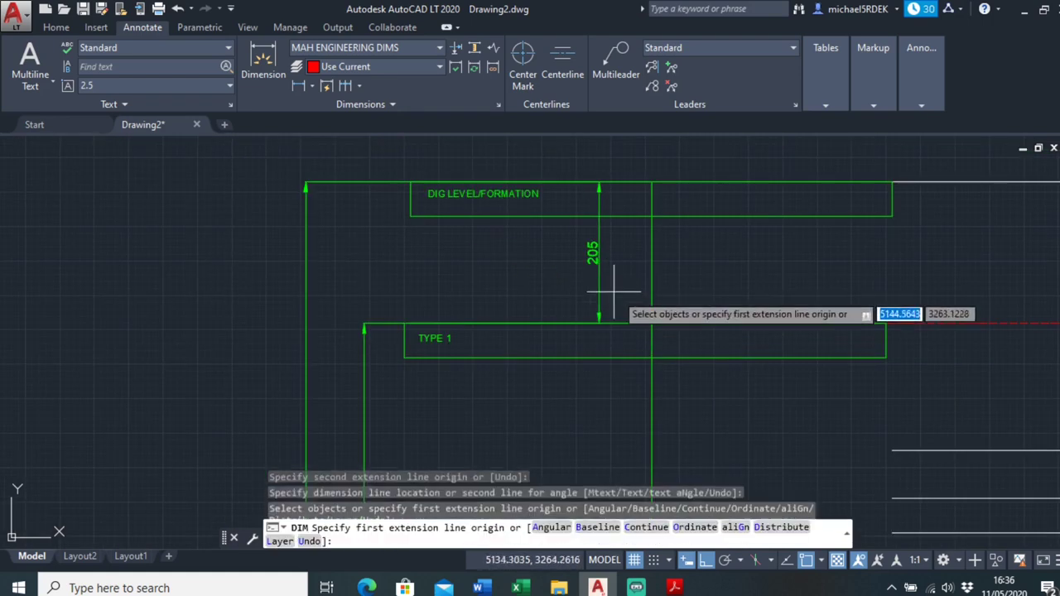
key("Escape")
scroll(596, 323, "down", 4)
scroll(431, 385, "down", 3)
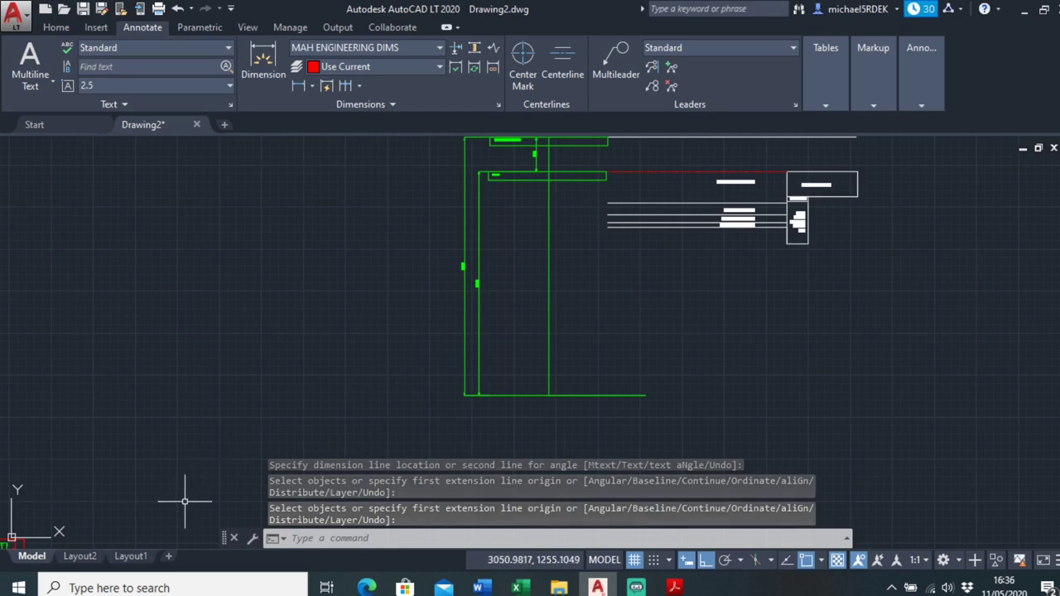
Rename Layout1 to INFO, copy it as INFO (2), and switch to the copy.
left_click(131, 556)
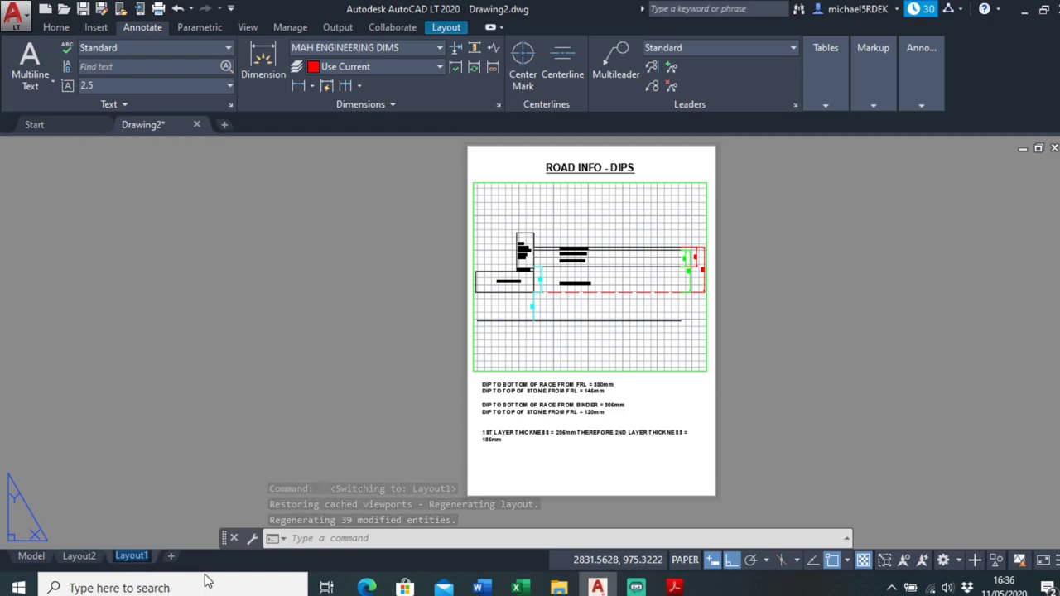
left_click(285, 440)
right_click(130, 558)
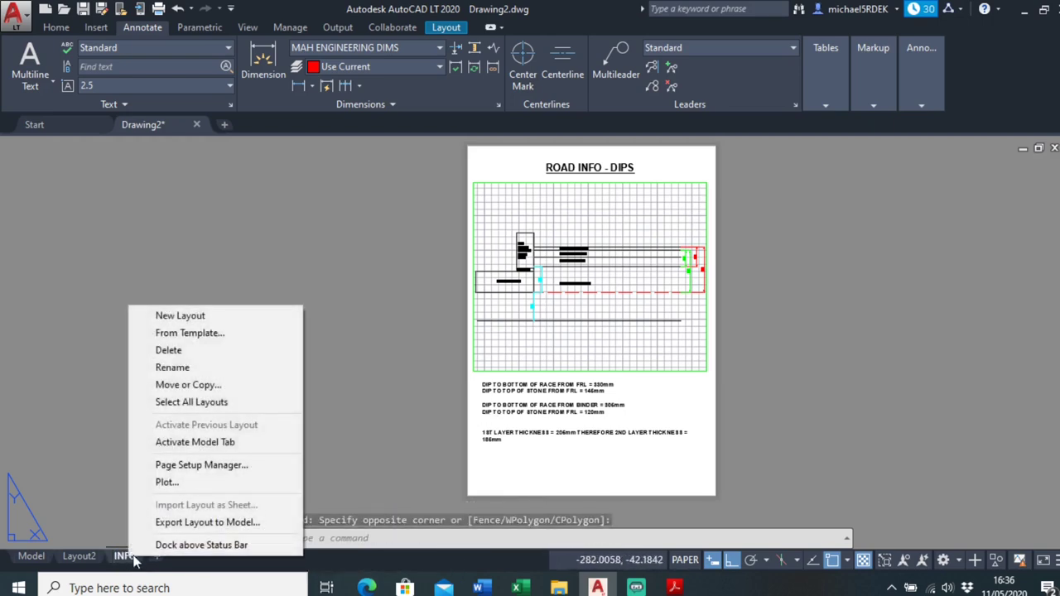
left_click(192, 386)
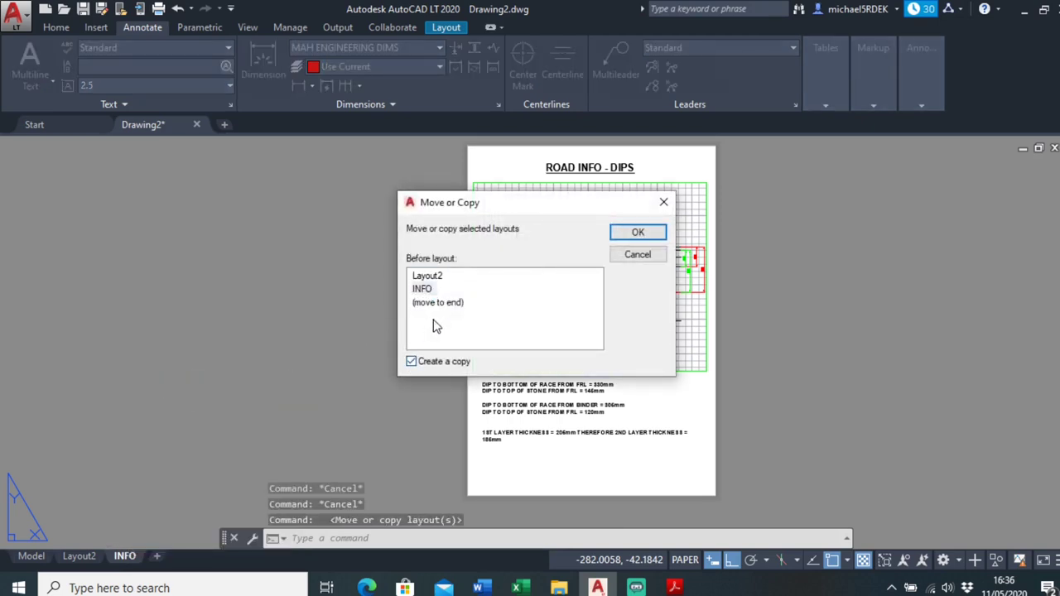
left_click(637, 233)
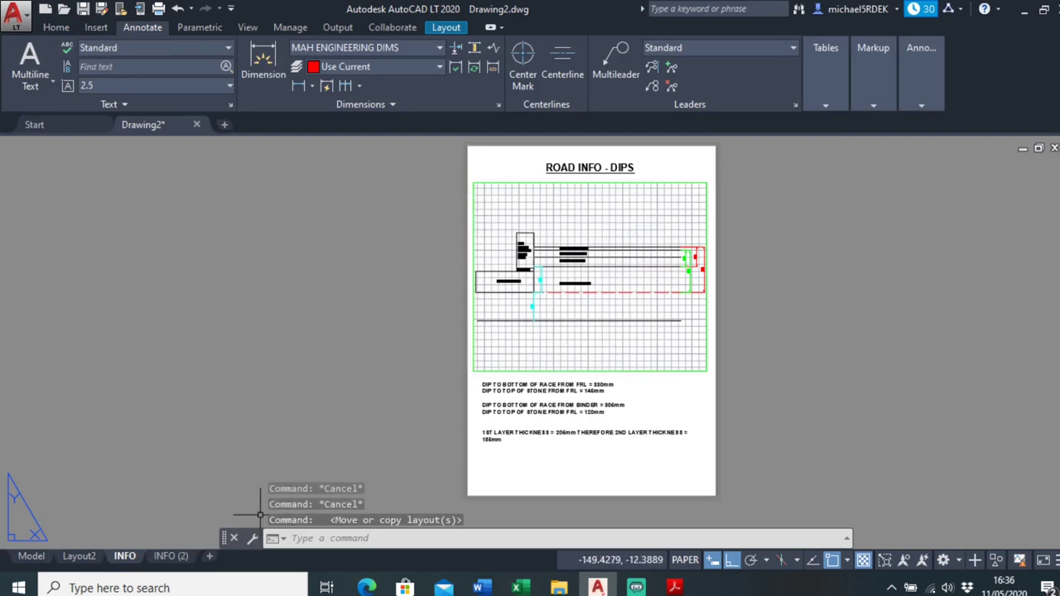
left_click(172, 557)
Pan and zoom the drawing inside the INFO (2) viewport, then return to paper space.
double_click(539, 331)
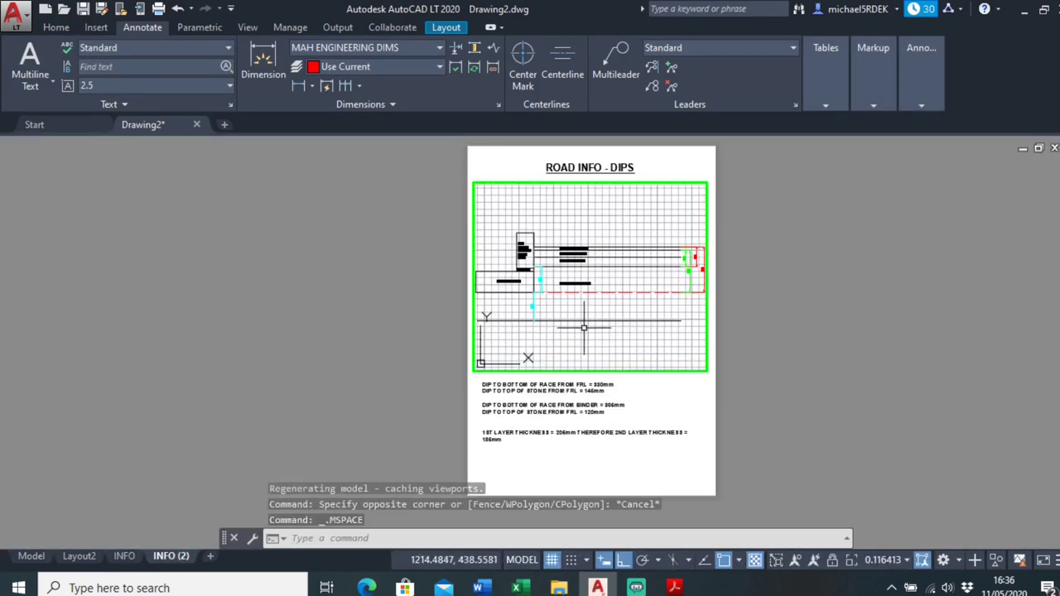
scroll(586, 316, "down", 3)
scroll(586, 316, "up", 6)
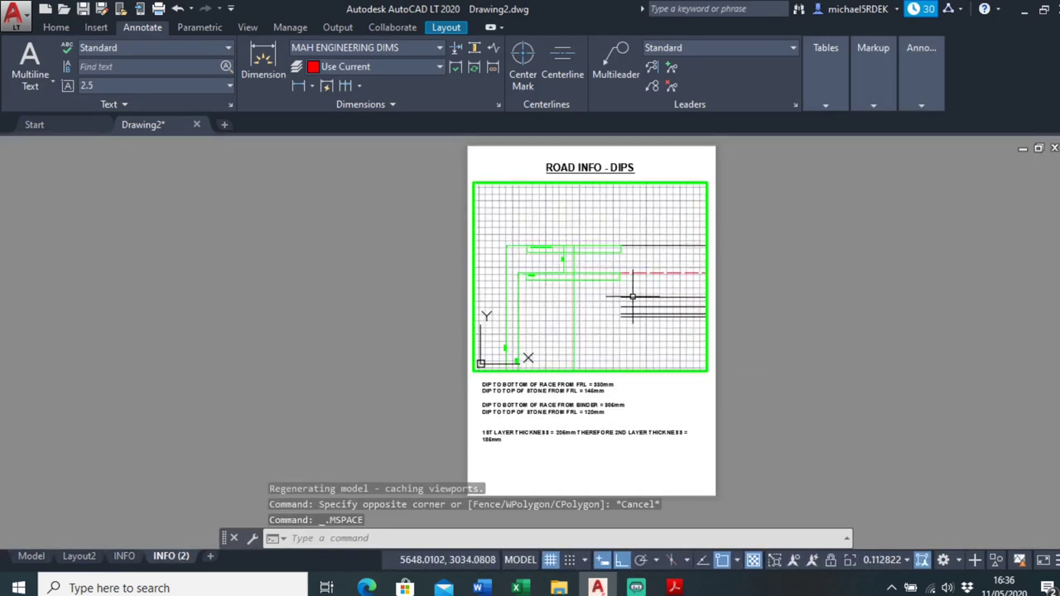
middle_click_drag(634, 296, 601, 279)
scroll(624, 252, "down", 2)
scroll(600, 261, "down", 1)
scroll(596, 277, "up", 1)
scroll(595, 262, "up", 2)
scroll(607, 289, "down", 2)
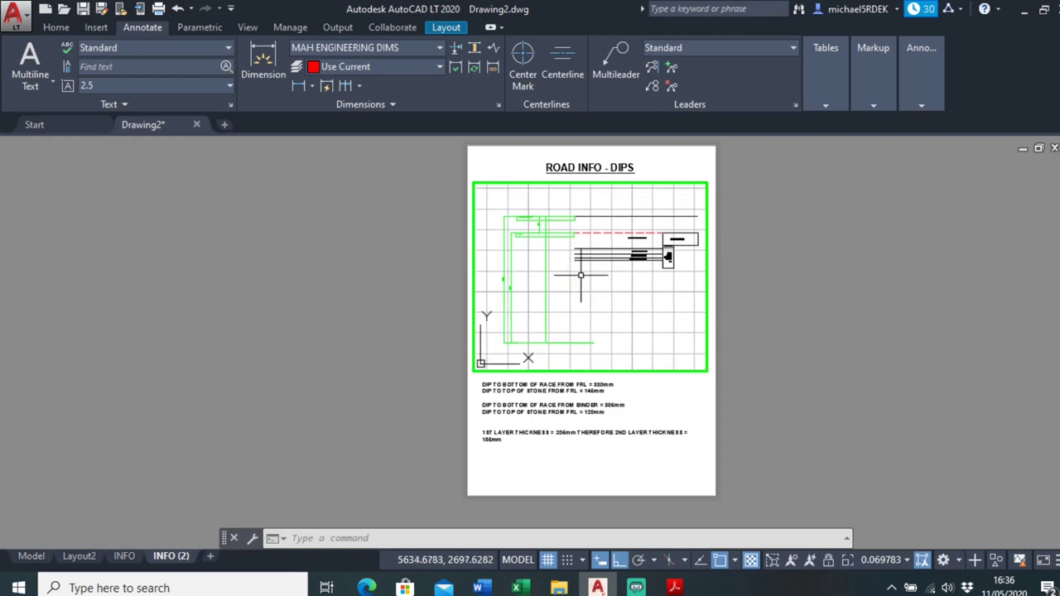
double_click(577, 438)
scroll(565, 438, "up", 2)
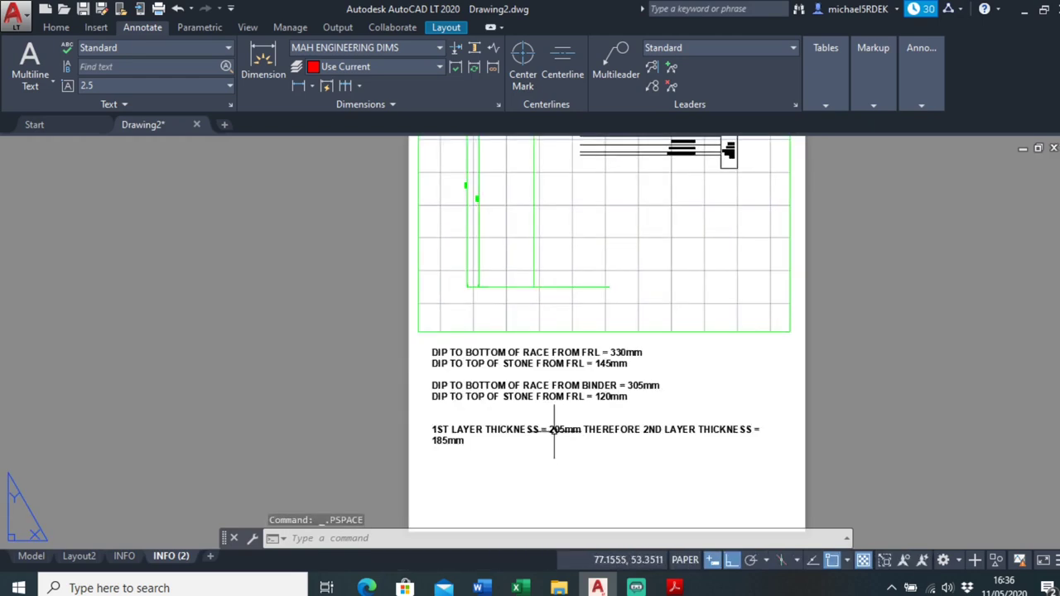
Select and delete the dip and layer-thickness notes below the viewport.
left_click(584, 437)
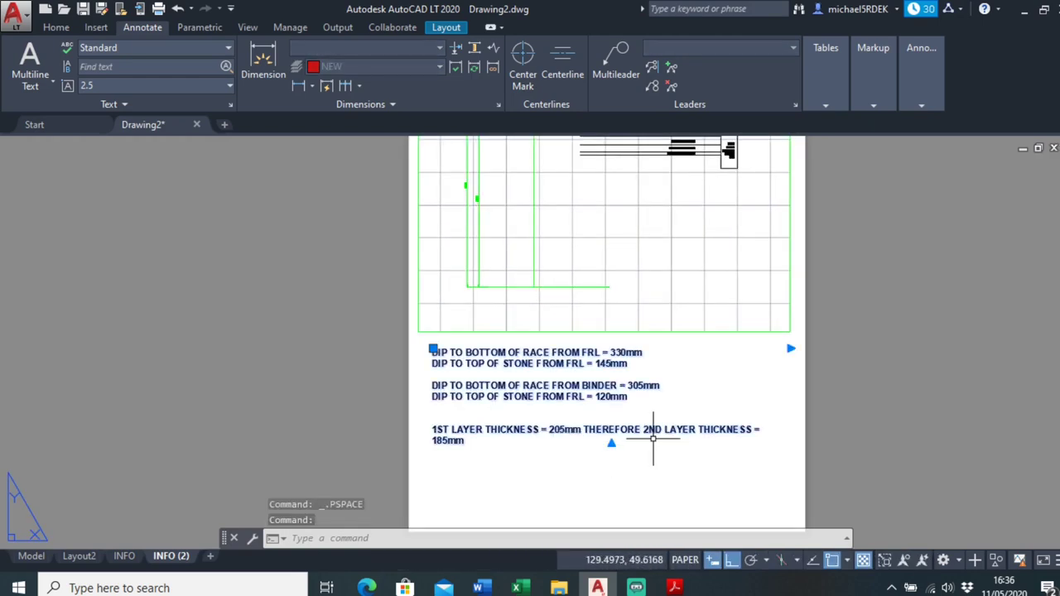
double_click(491, 436)
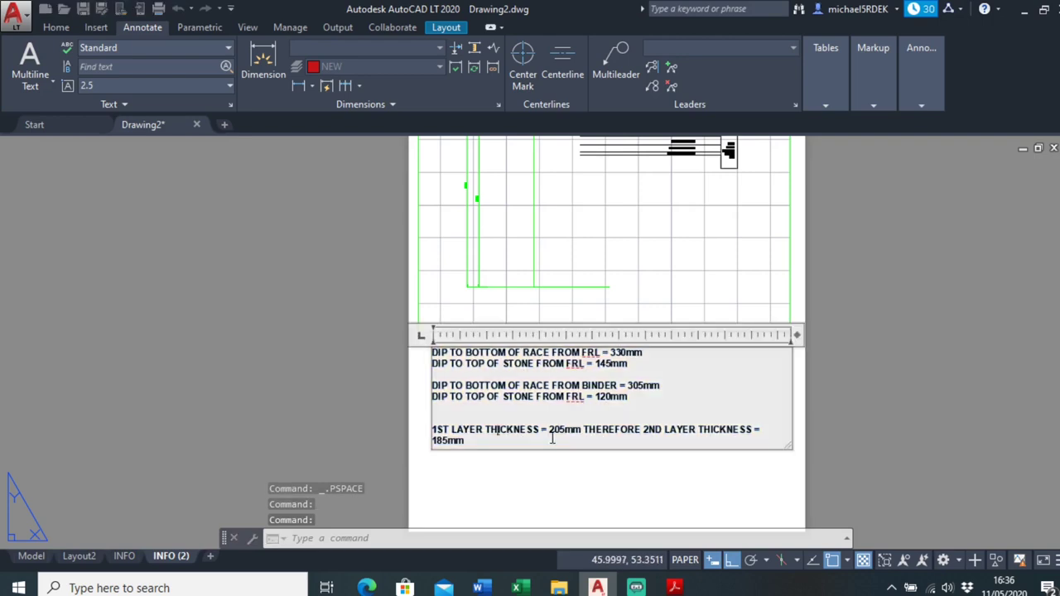
mouse_move(466, 442)
left_mouse_down()
mouse_move(431, 407)
mouse_move(414, 342)
left_mouse_up()
left_click(534, 538)
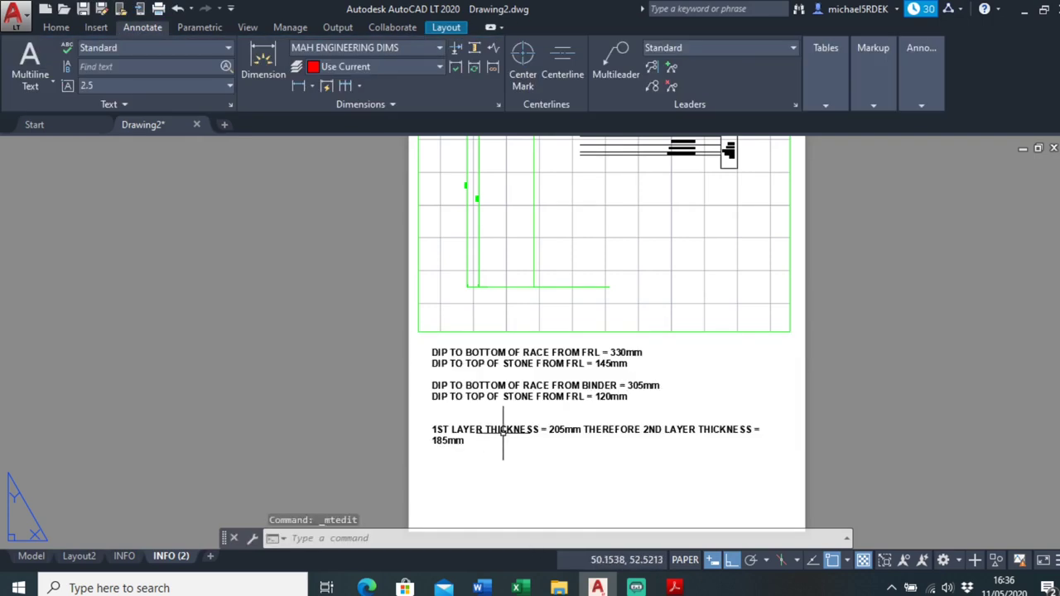
left_click(501, 430)
key("Delete")
scroll(511, 390, "down", 3)
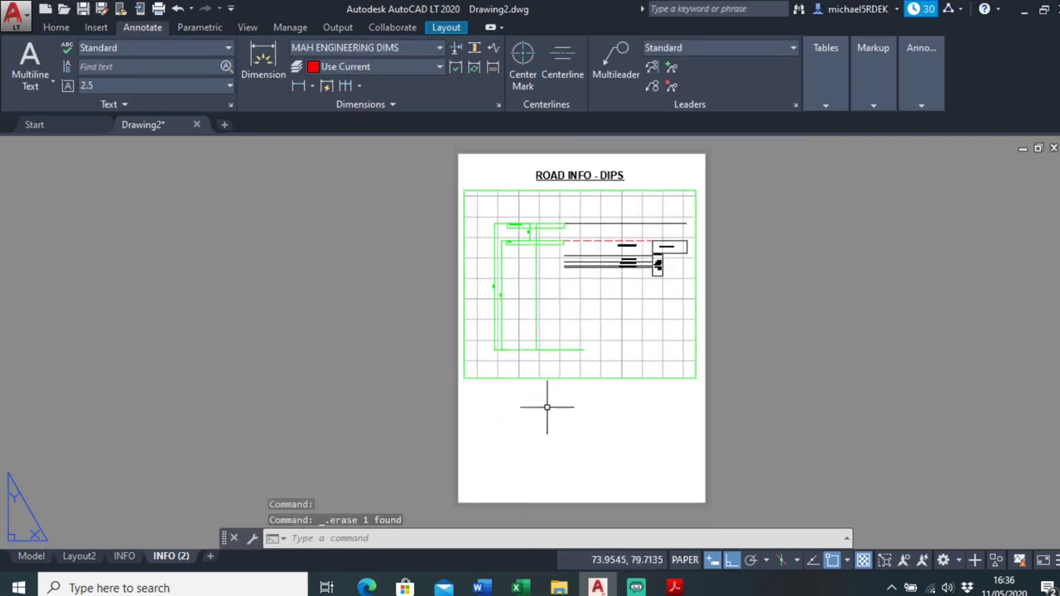
Stretch the INFO (2) viewport's bottom edge down to near the page bottom.
left_click(562, 378)
left_click(696, 378)
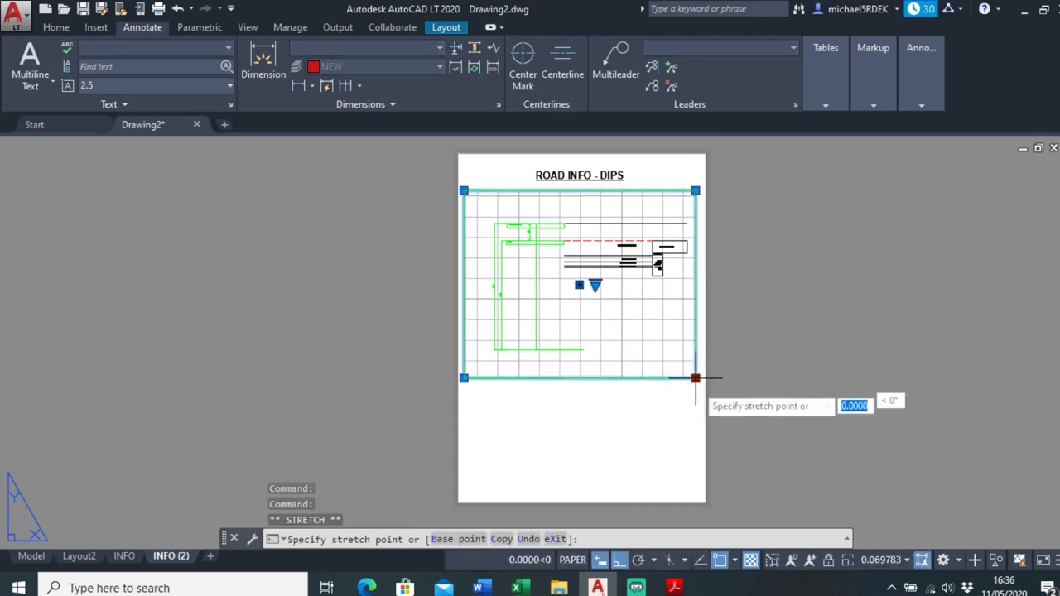
left_click(695, 469)
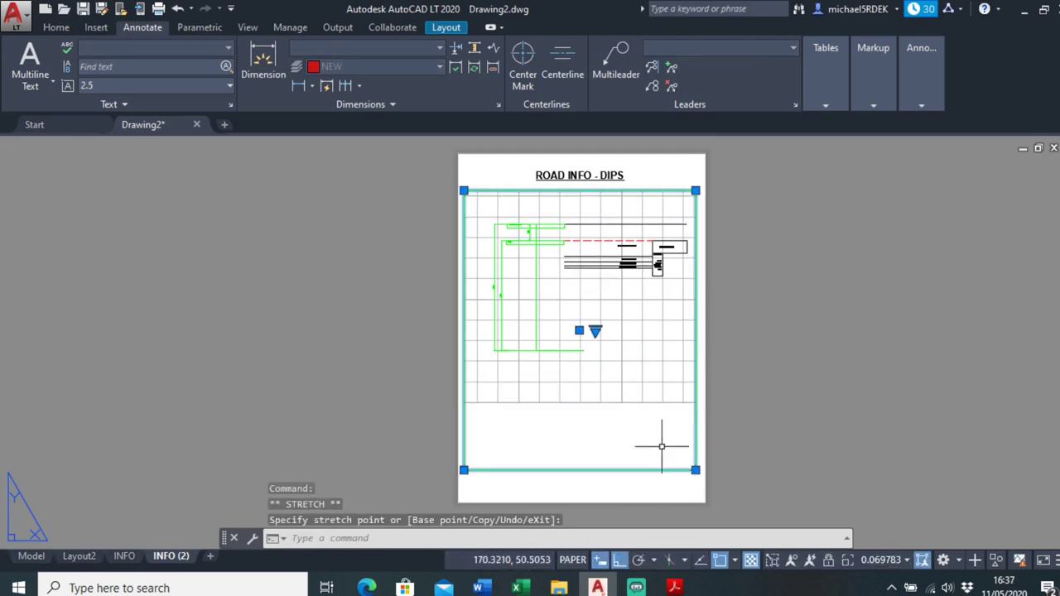
left_click(695, 480)
Zoom and pan the cross-section to fit inside the enlarged viewport, then leave it.
double_click(622, 412)
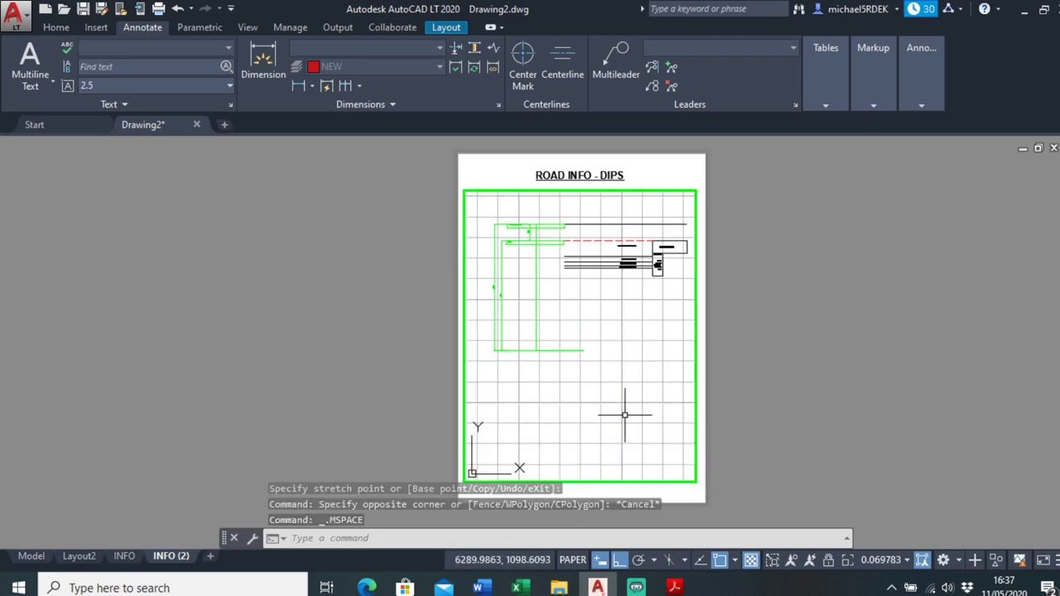
scroll(567, 358, "down", 3)
scroll(563, 350, "up", 3)
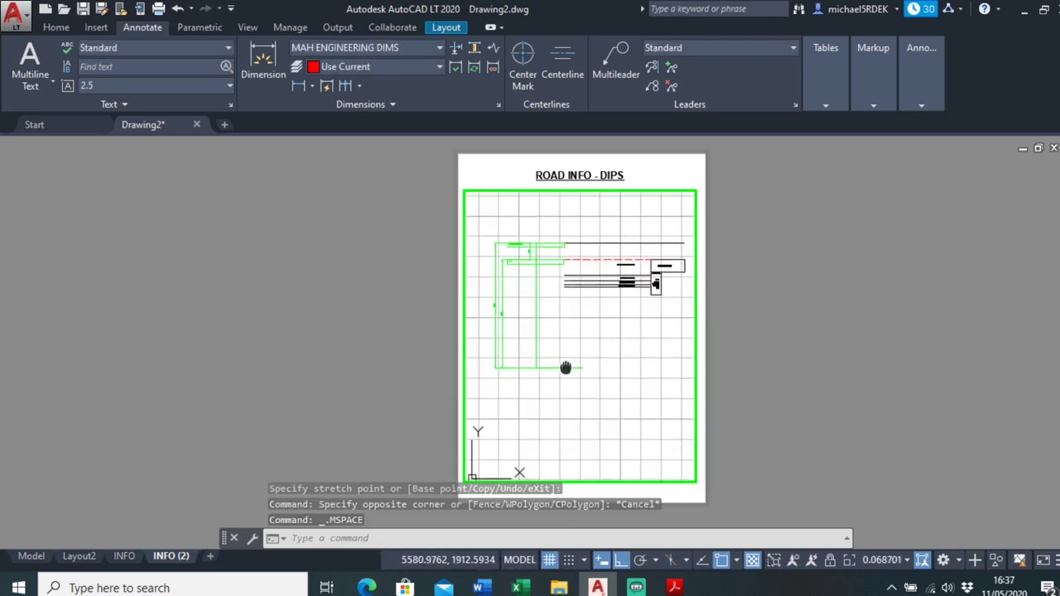
middle_click_drag(563, 366, 585, 439)
scroll(584, 397, "up", 2)
double_click(756, 339)
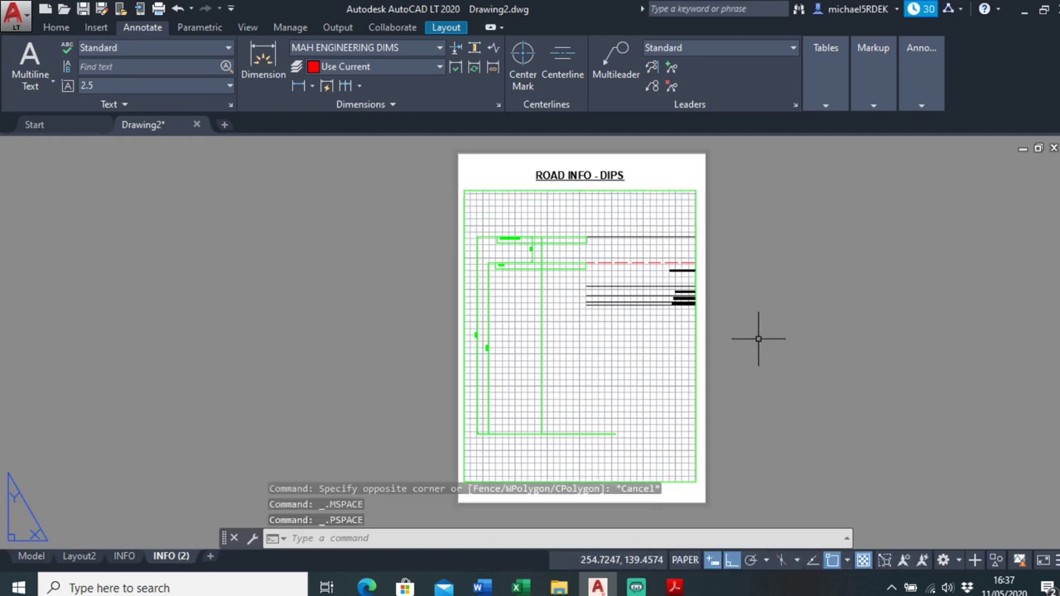
Change the sheet title from 'ROAD INFO - DIPS' to 'ROAD INFO - TRAVELLER'.
double_click(578, 174)
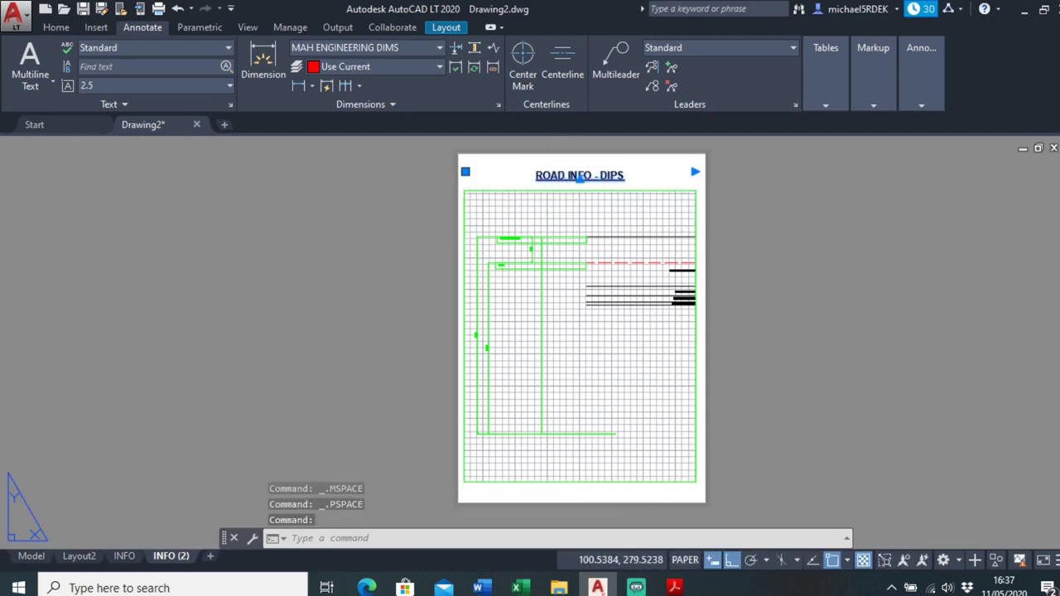
left_click_drag(646, 175, 560, 173)
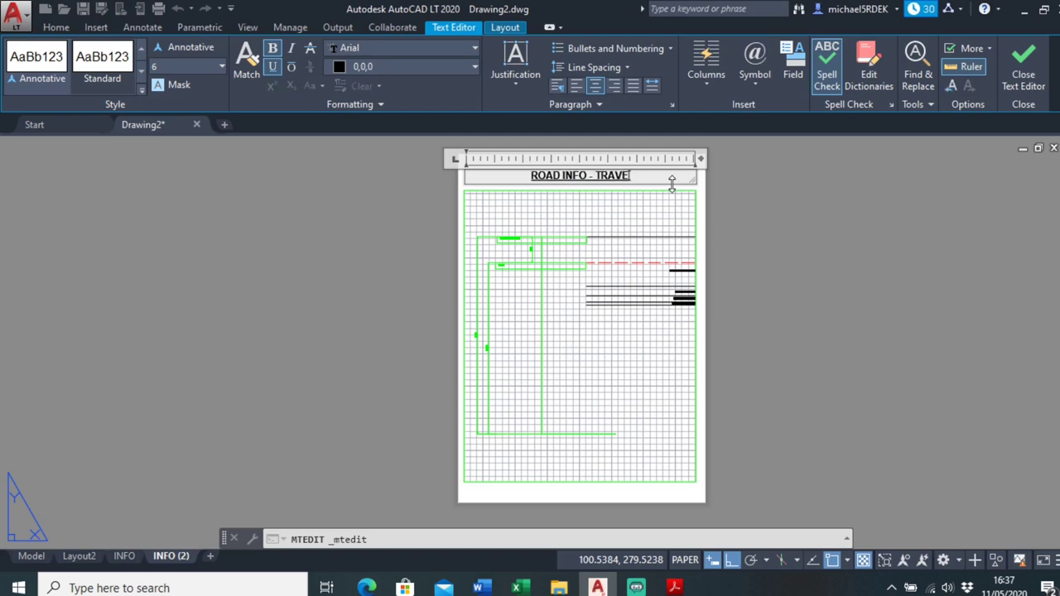
type("LLER")
left_click(815, 263)
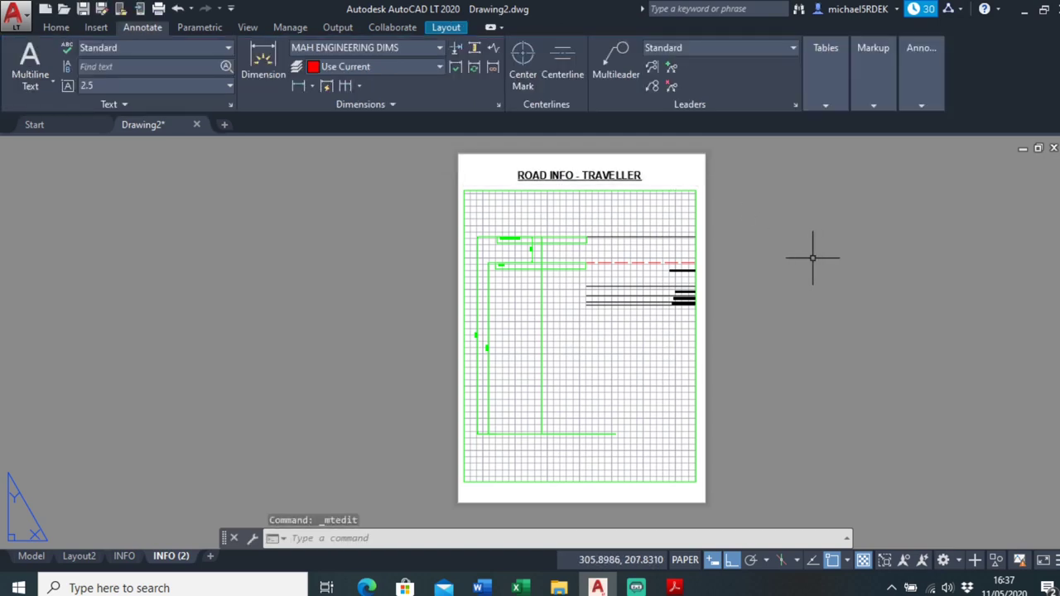
Check the retitled sheet and switch back to model space.
scroll(493, 368, "up", 4)
scroll(497, 340, "down", 2)
scroll(503, 323, "up", 2)
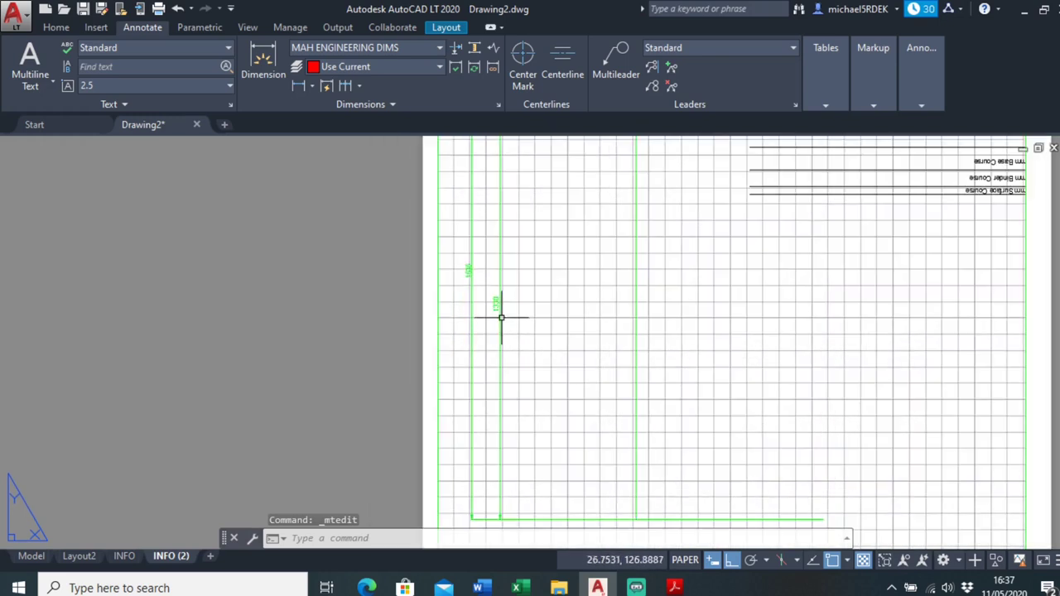
left_click(32, 555)
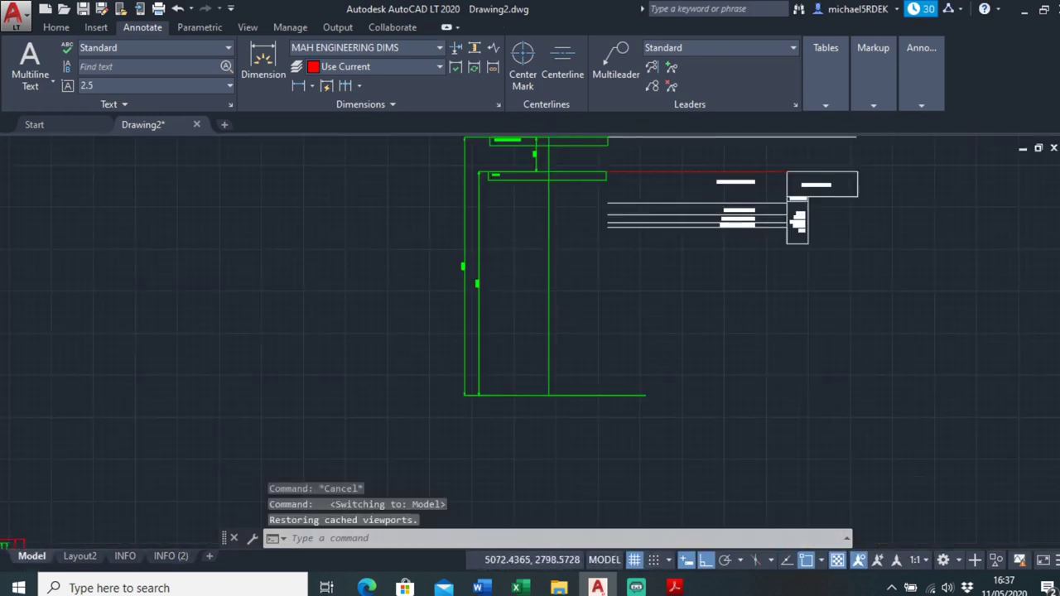
Select the 1330, 1535 and 205 dimensions and open their Properties.
scroll(445, 340, "up", 2)
left_click(418, 289)
left_click(478, 361)
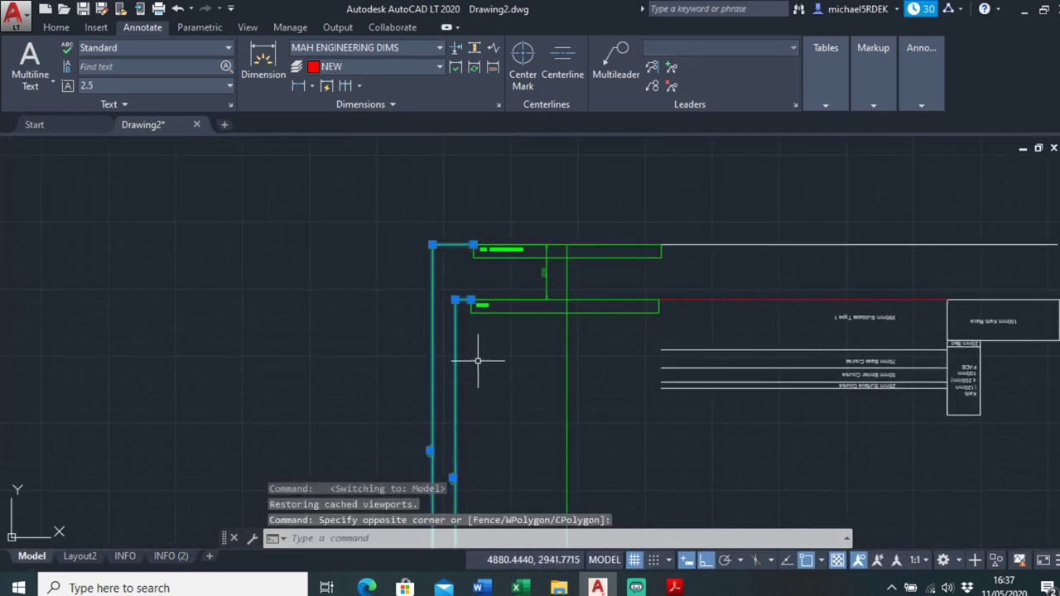
left_click(545, 270)
right_click(496, 283)
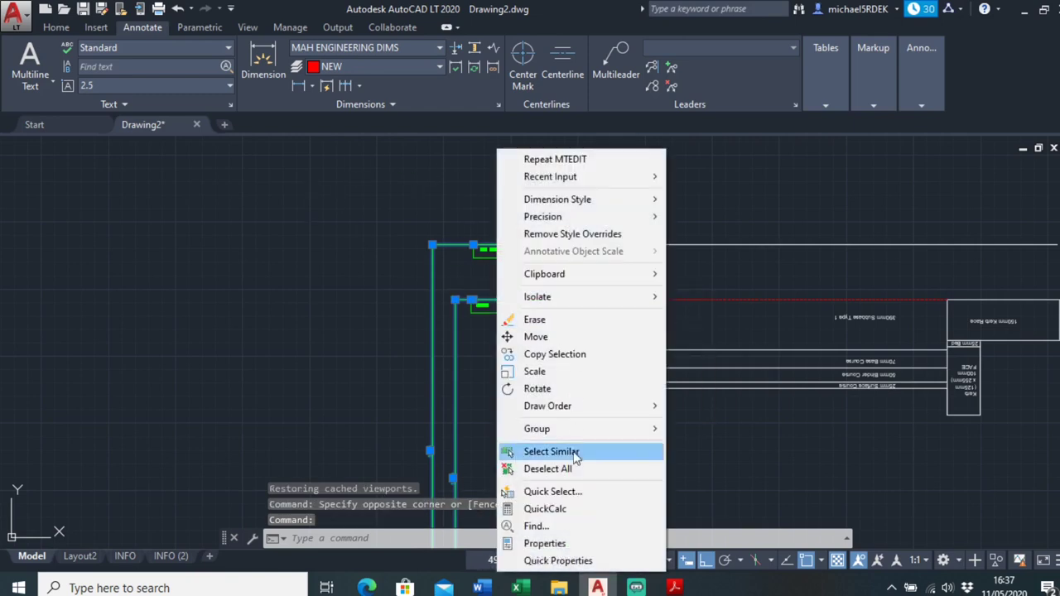
left_click(576, 543)
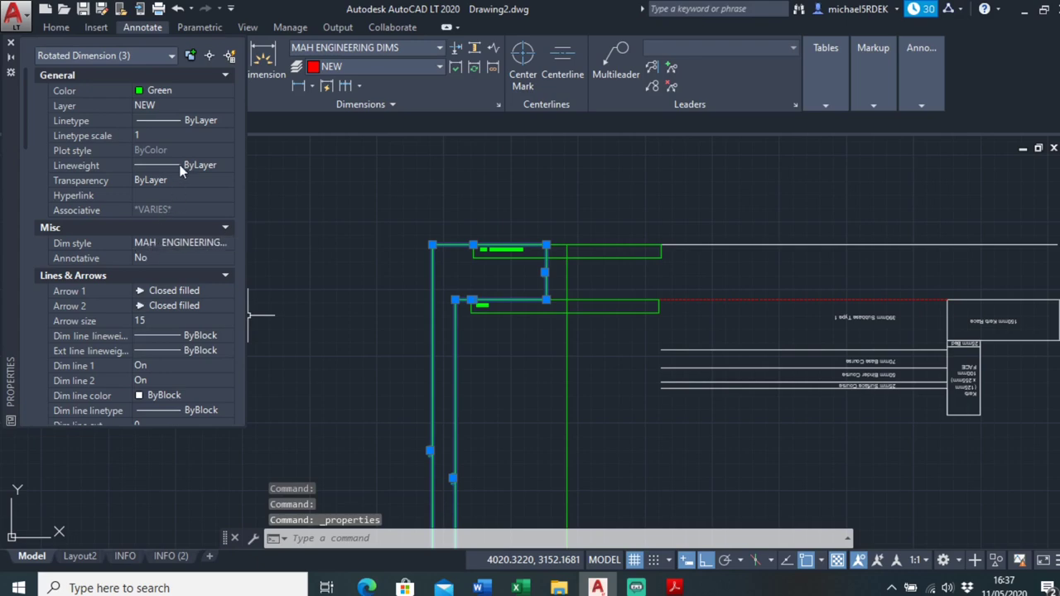
Set the three dimensions' colour to 250 through Select Color.
left_click(166, 88)
left_click(165, 87)
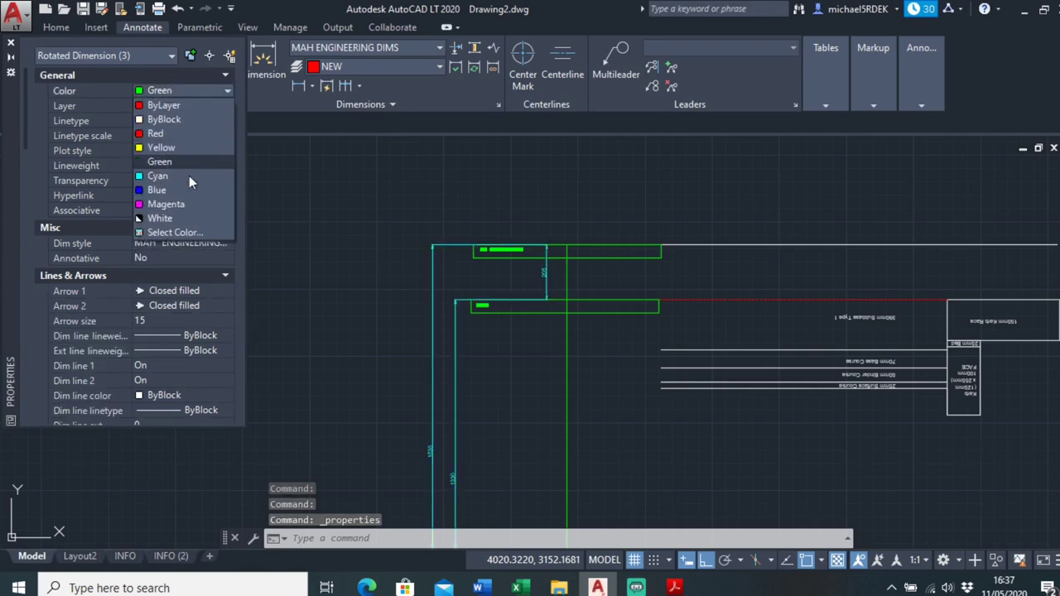
left_click(178, 232)
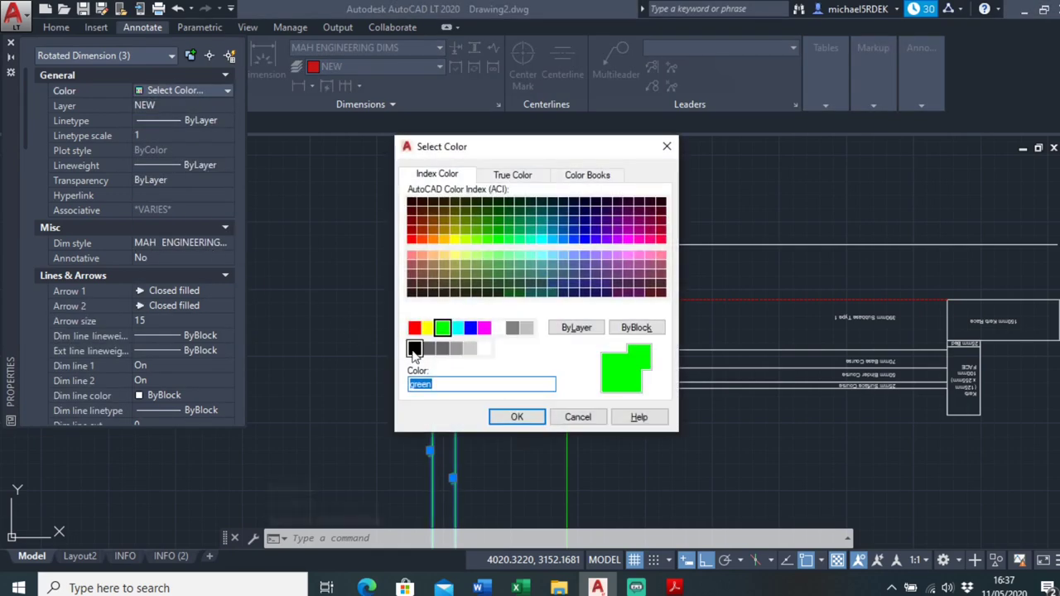
left_click(414, 349)
left_click(517, 416)
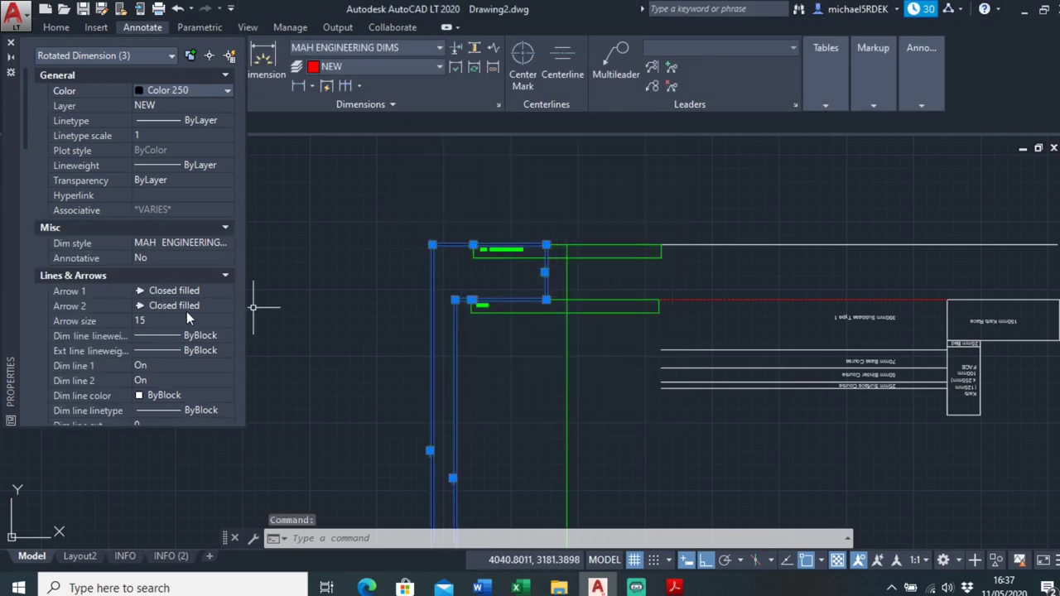
Set the dimensions' text height to 35, then close Properties and deselect.
scroll(165, 274, "down", 4)
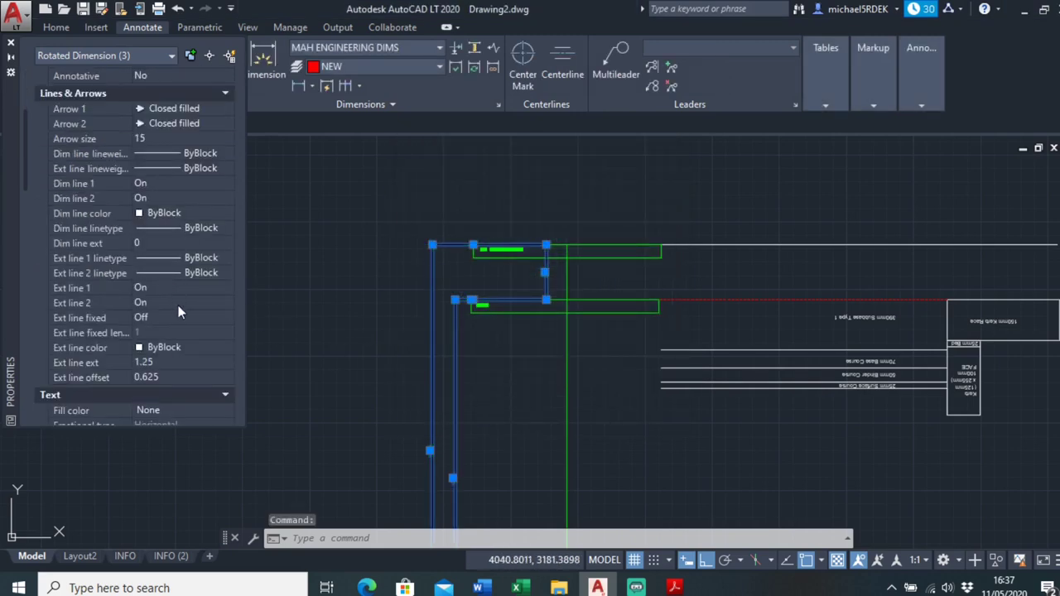
scroll(157, 330, "down", 4)
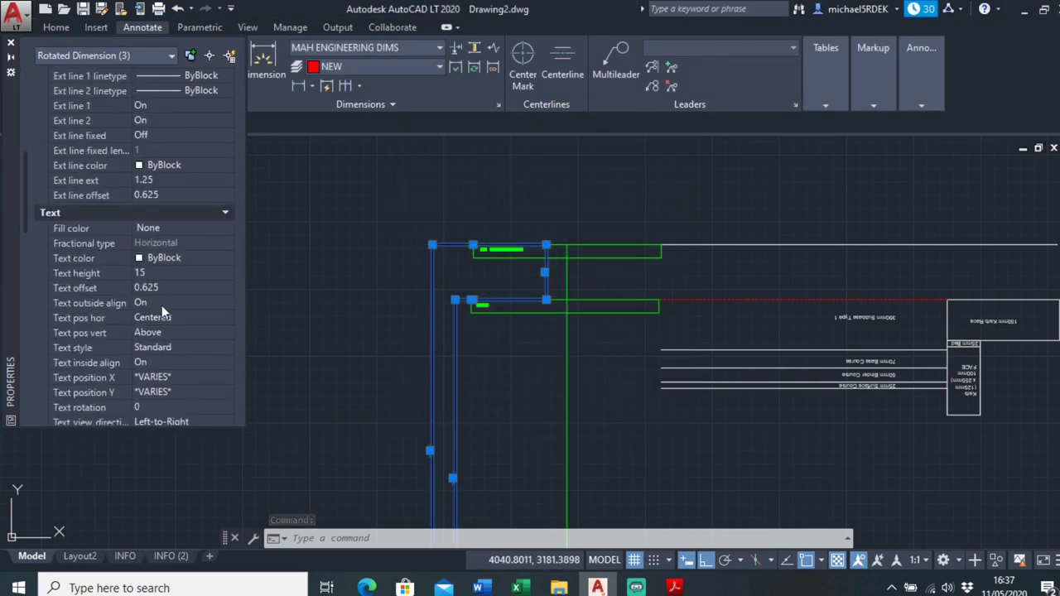
left_click(165, 274)
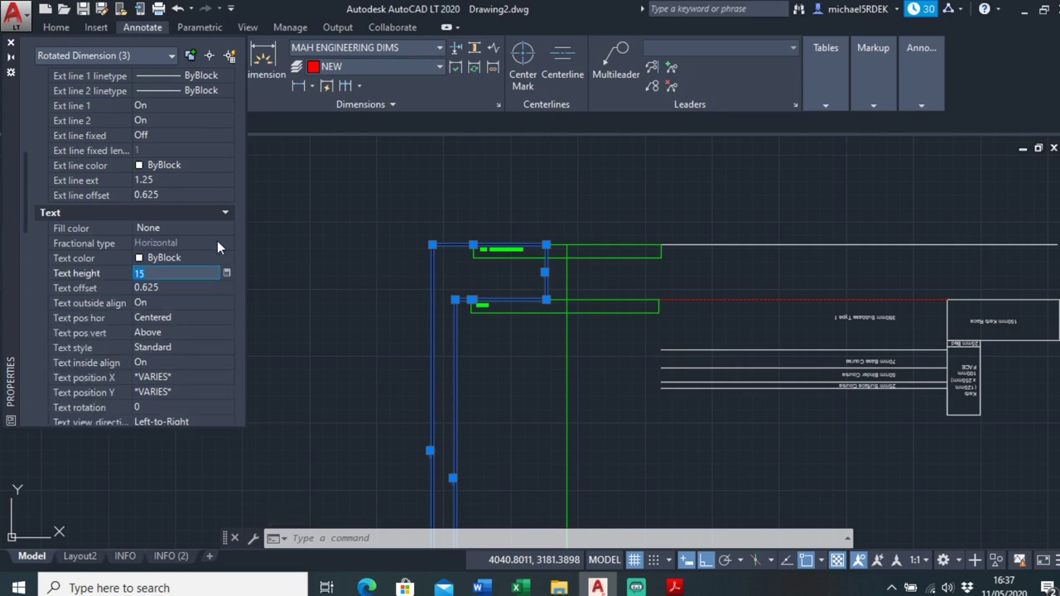
type("25")
key("Tab")
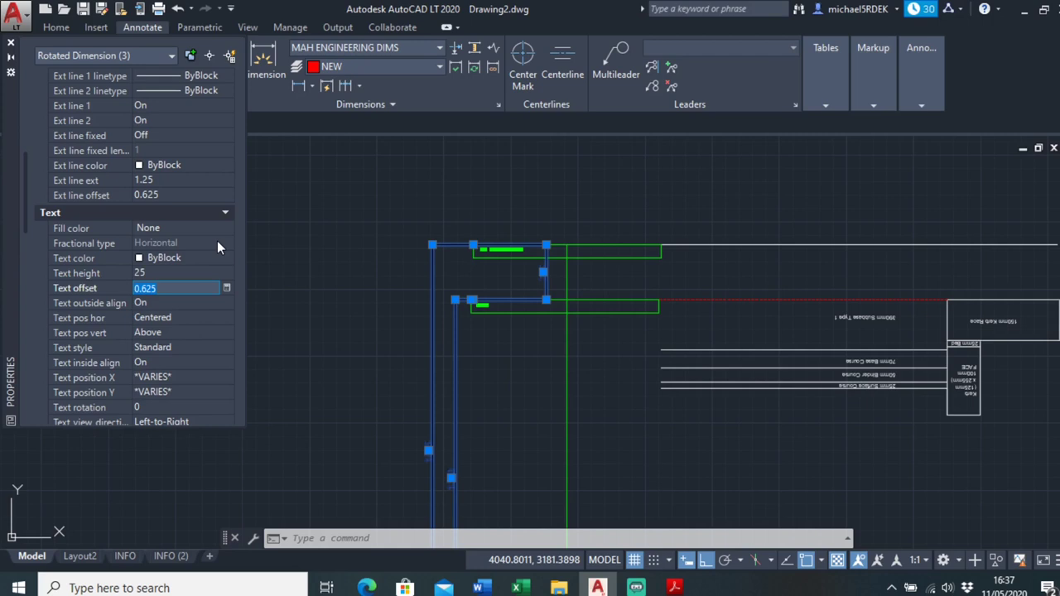
left_click(169, 274)
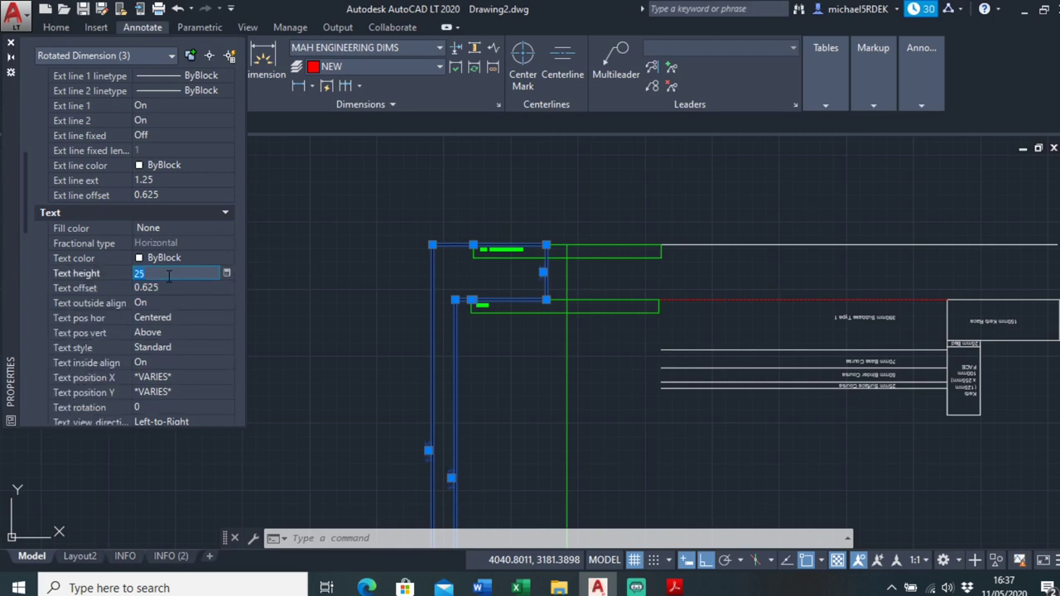
type("35")
key("Tab")
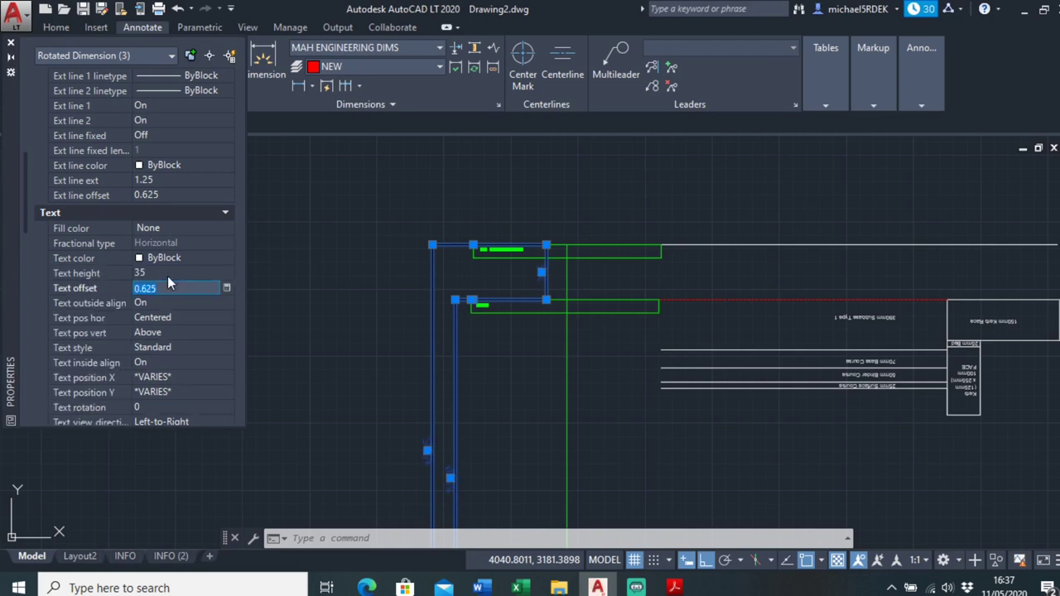
left_click(10, 44)
key("Escape")
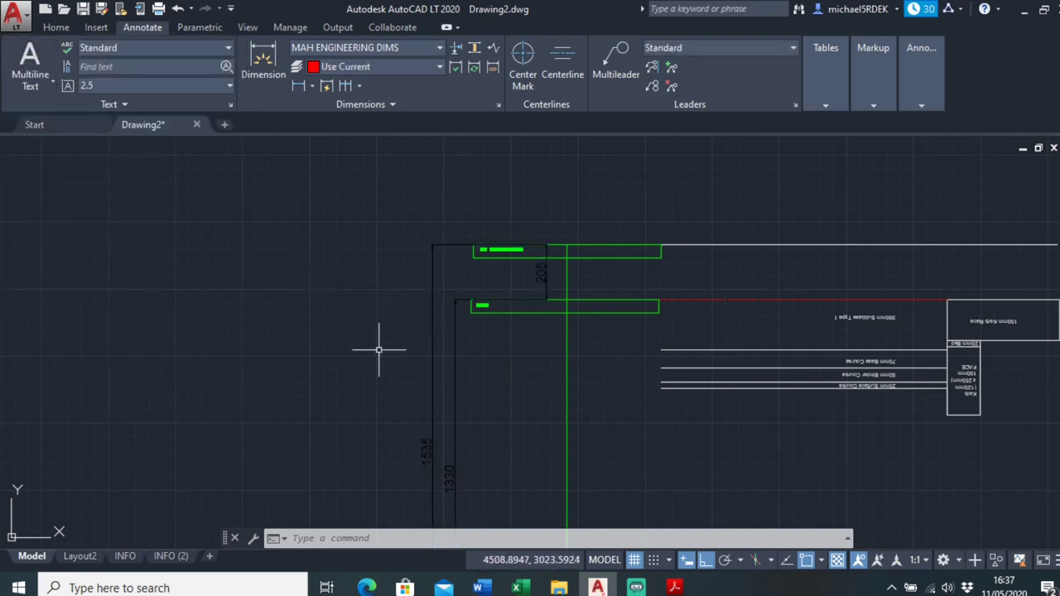
Zoom around the INFO (2) sheet to check the enlarged dimensions.
left_click(169, 556)
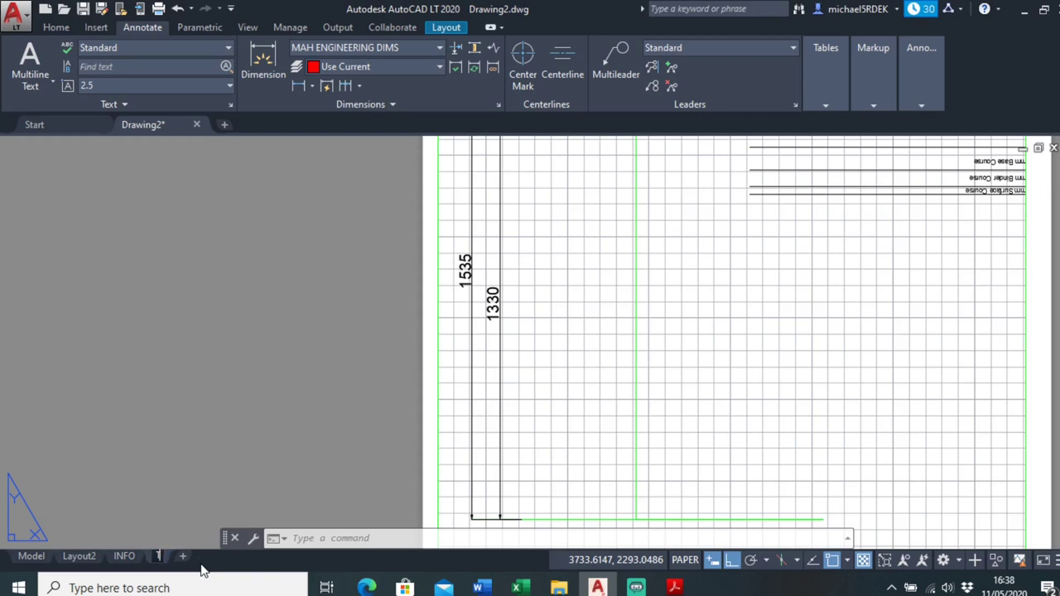
left_click(268, 380)
scroll(267, 364, "down", 3)
key("Escape")
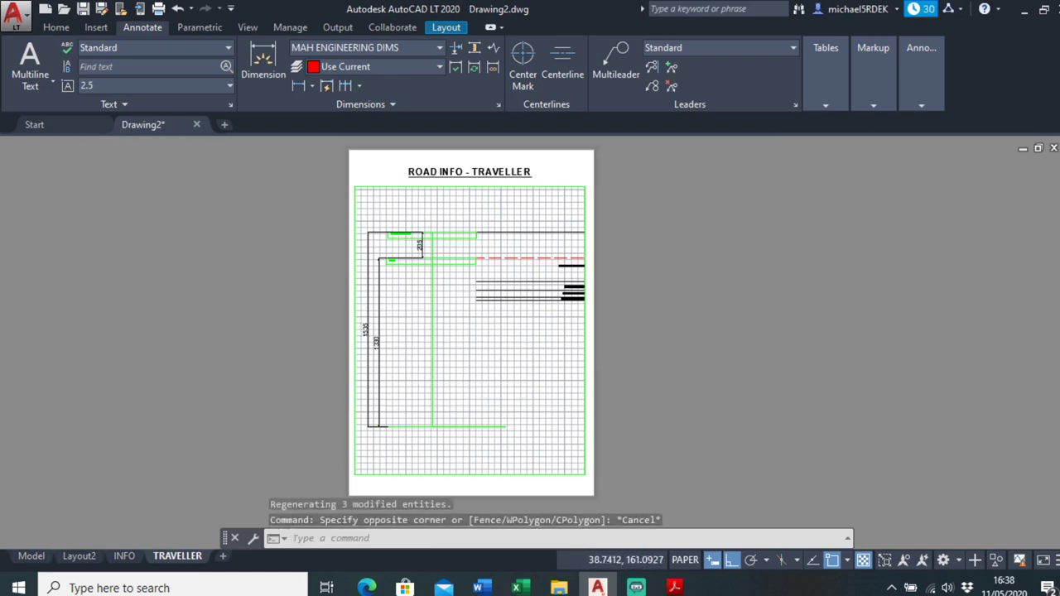
scroll(449, 237, "up", 6)
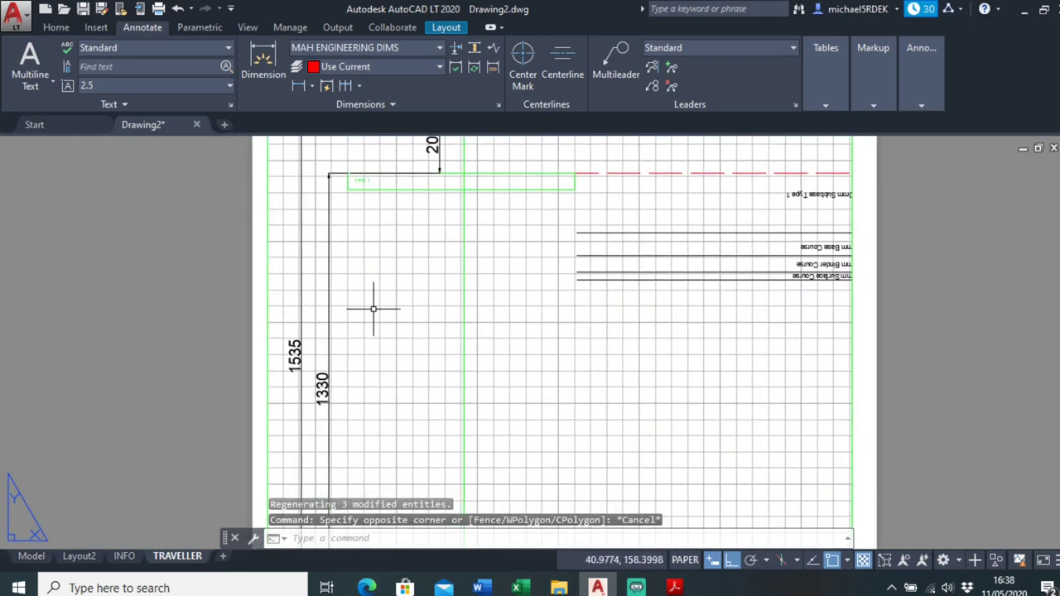
scroll(373, 309, "down", 2)
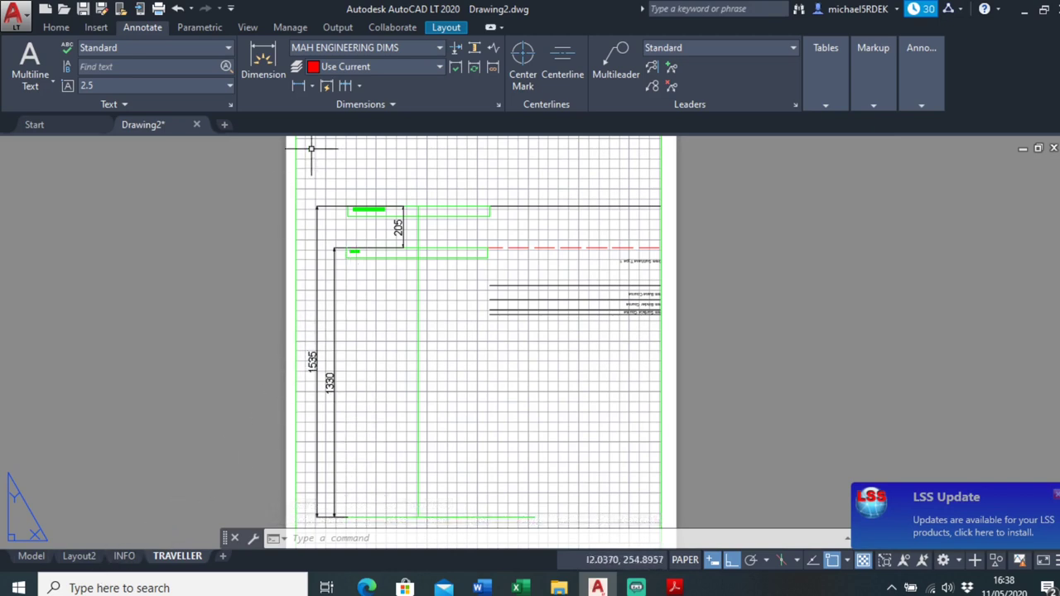
Bring Layout2's labelled layer thicknesses into view and launch Windows Calculator.
left_click(80, 556)
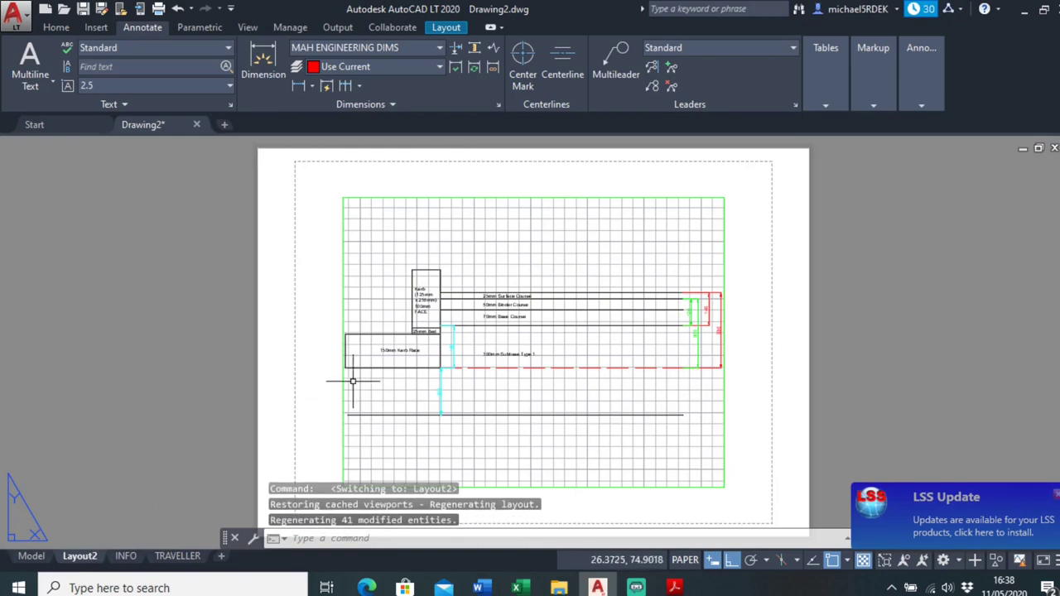
scroll(353, 382, "up", 5)
middle_click_drag(506, 347, 405, 348)
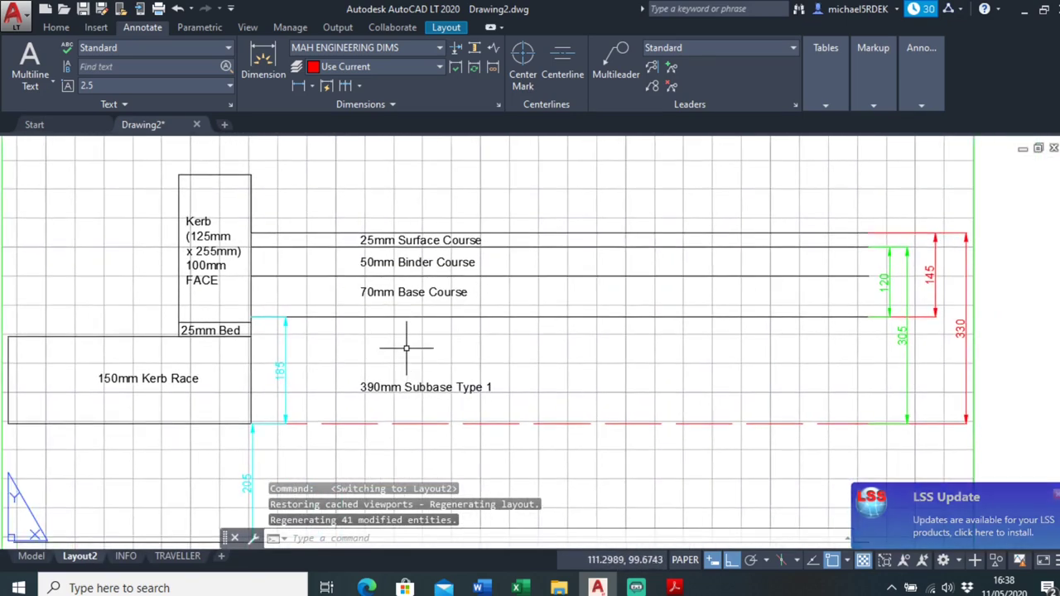
key("XF86Calculator")
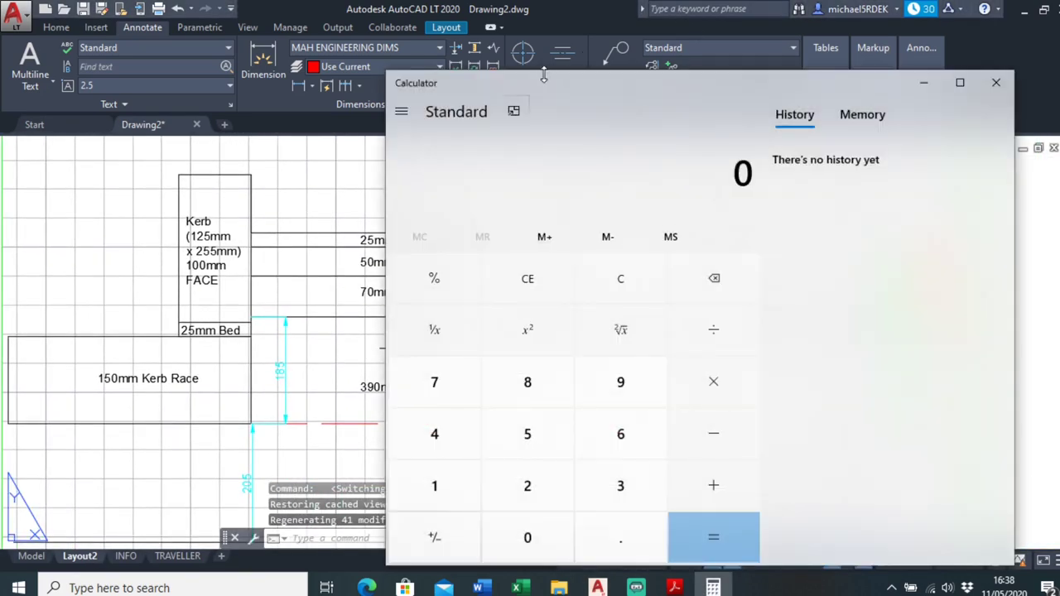
Compute 25+50+70+390 in Calculator, getting 535.
left_click_drag(579, 87, 828, 124)
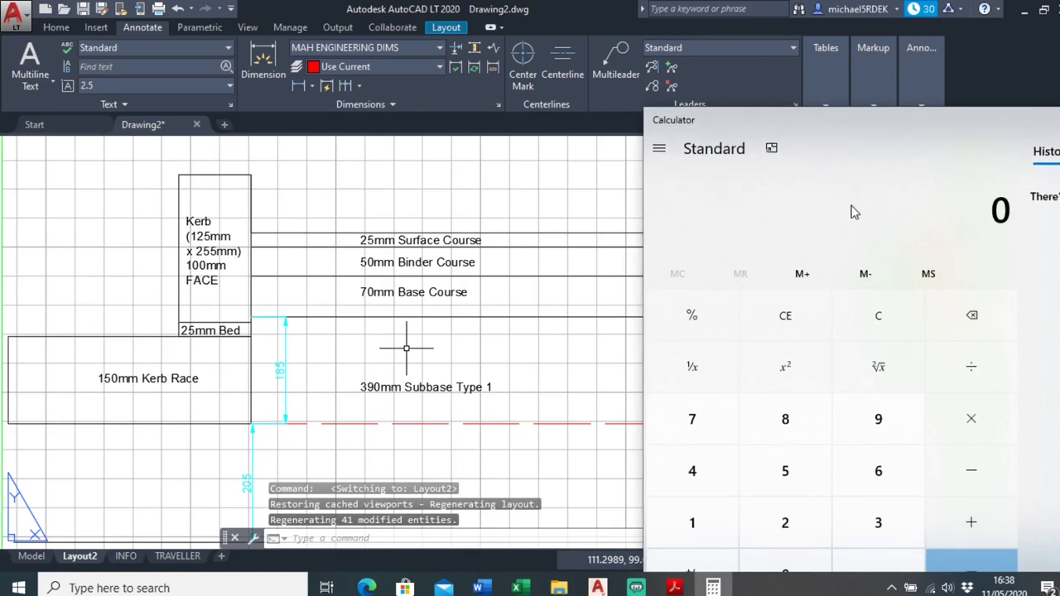
type("25+50")
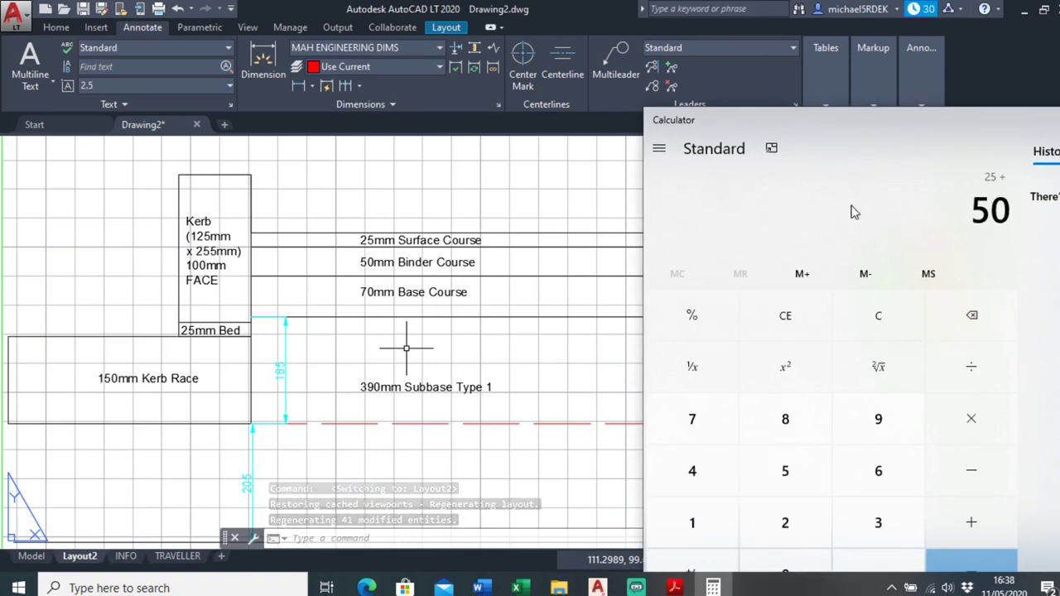
type("+70+390")
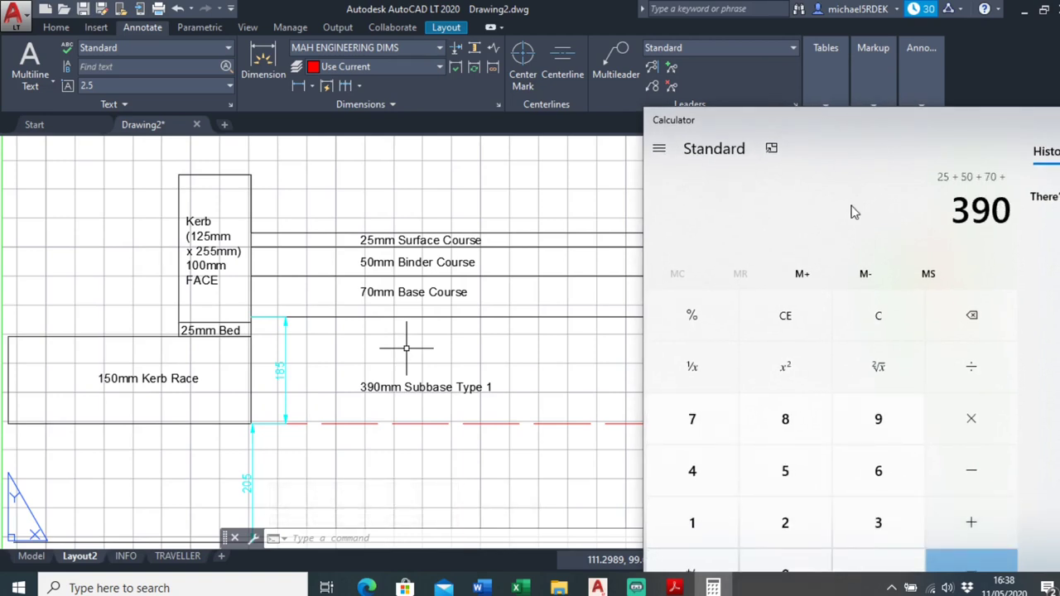
key("Return")
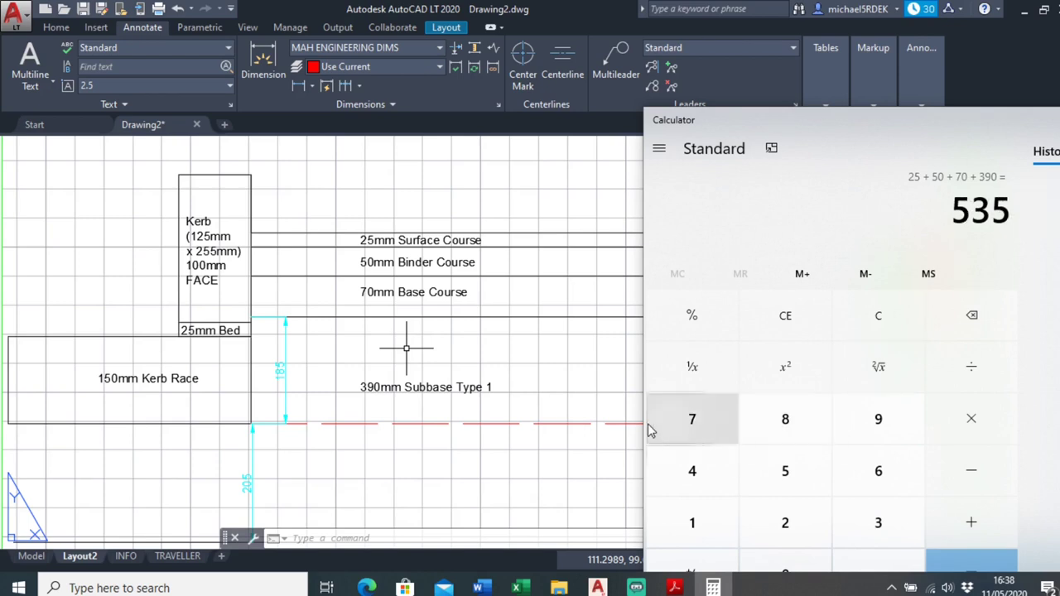
Return to AutoCAD's TRAVELLER sheet and zoom in and out on it.
left_click(184, 562)
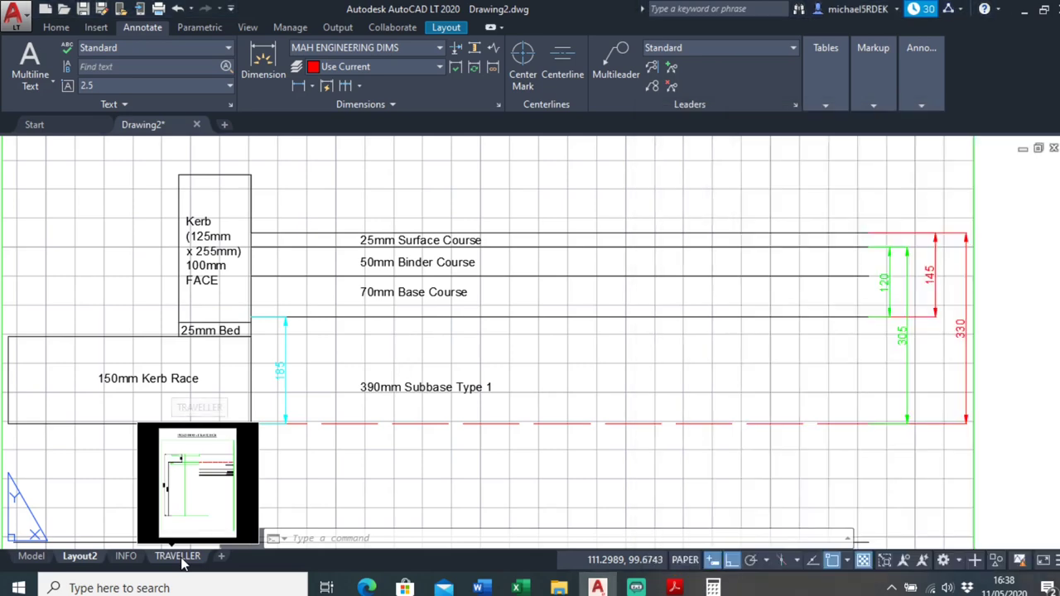
left_click(182, 556)
scroll(331, 367, "up", 2)
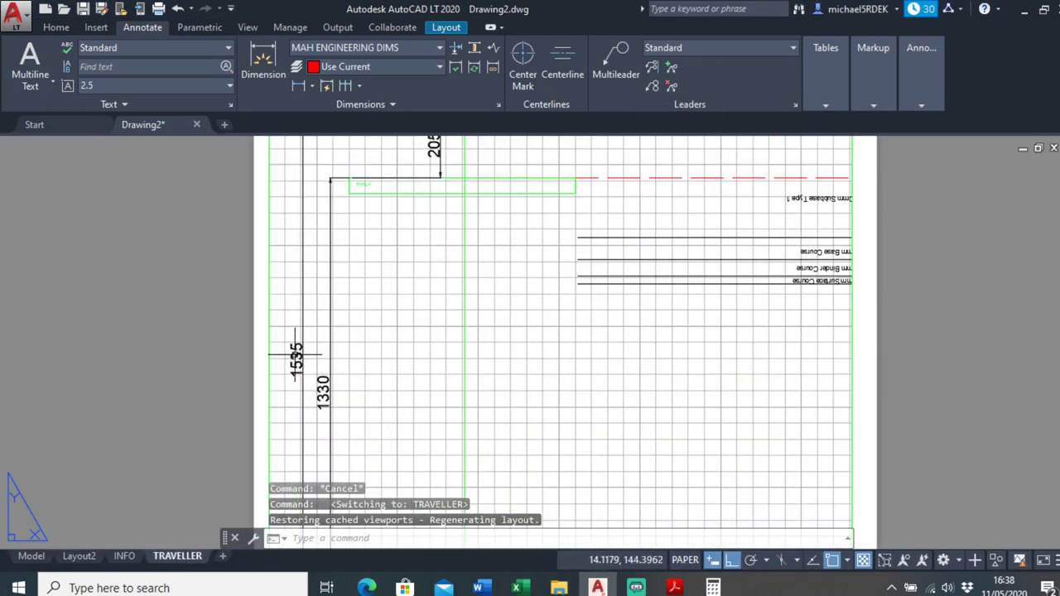
scroll(296, 369, "down", 3)
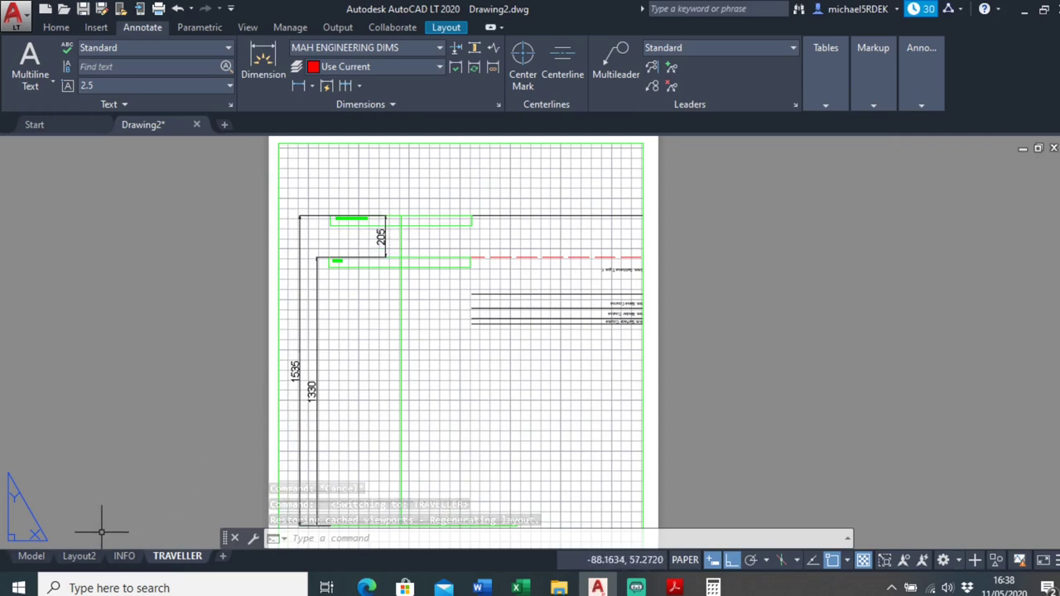
Check the INFO sheet's dip and layer notes, then view the whole TRAVELLER sheet.
left_click(80, 557)
left_click(124, 556)
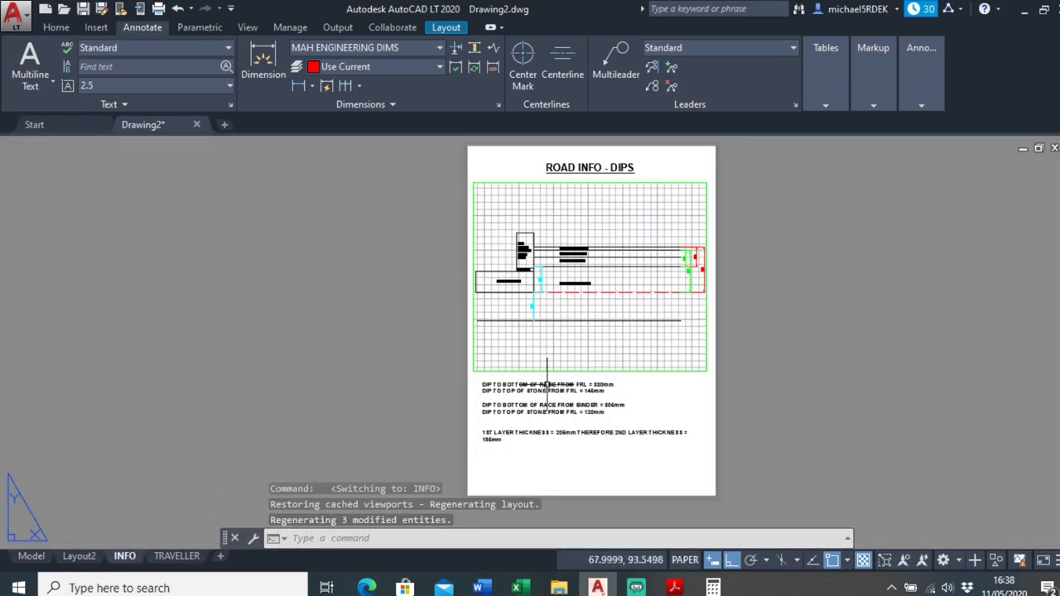
scroll(571, 400, "up", 4)
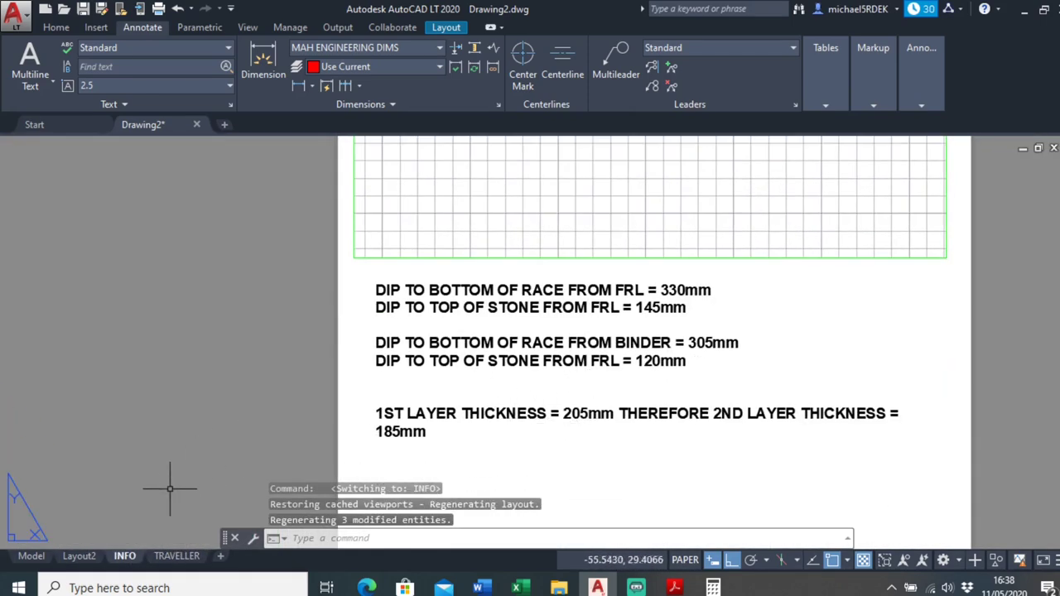
left_click(176, 556)
scroll(402, 428, "down", 3)
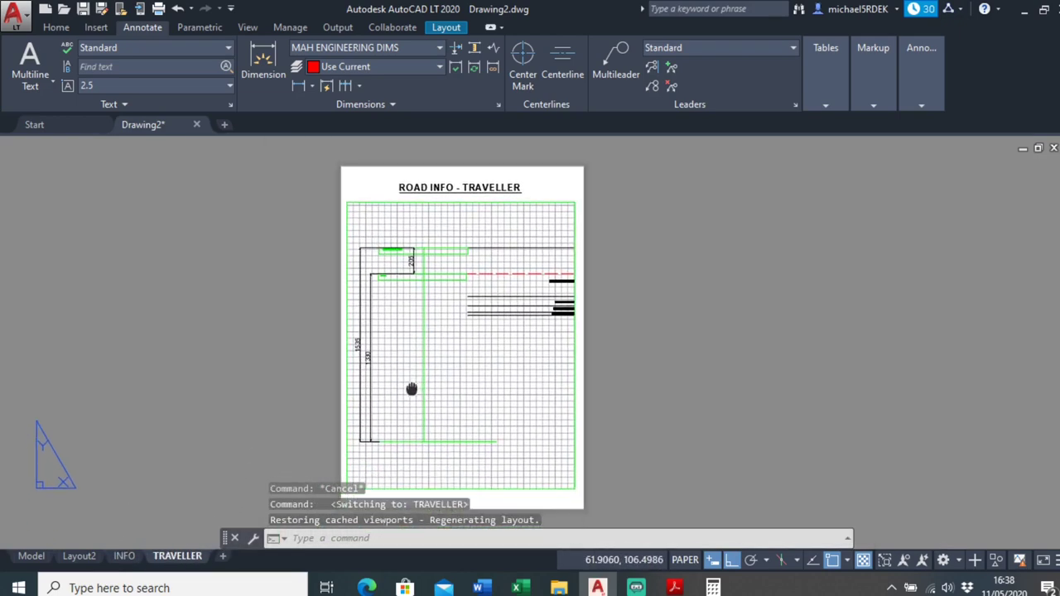
left_click(348, 29)
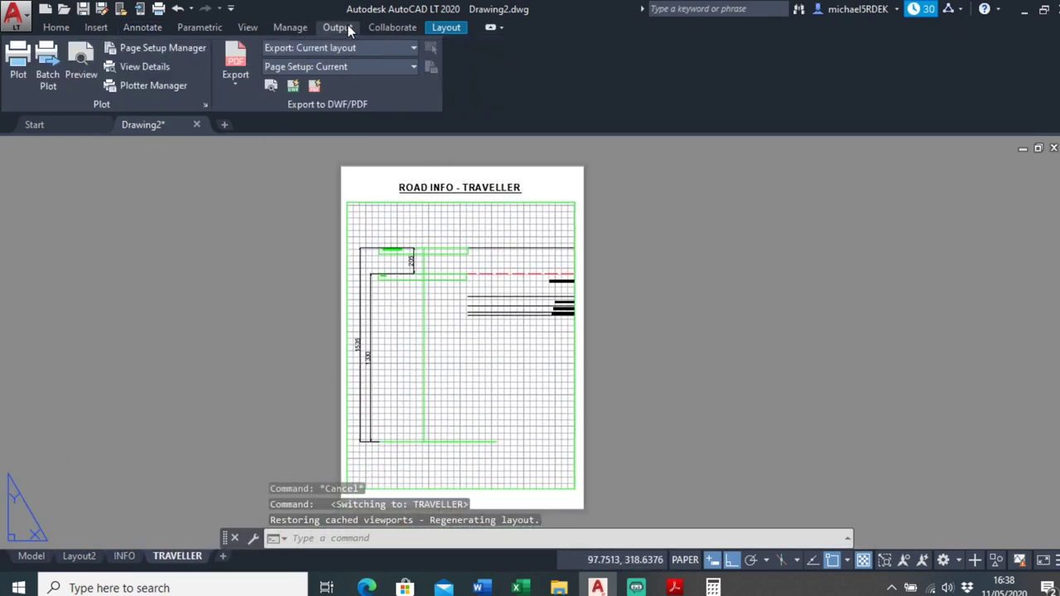
Start a PDF export of the current layout, retype the file name, then cancel it.
left_click(240, 60)
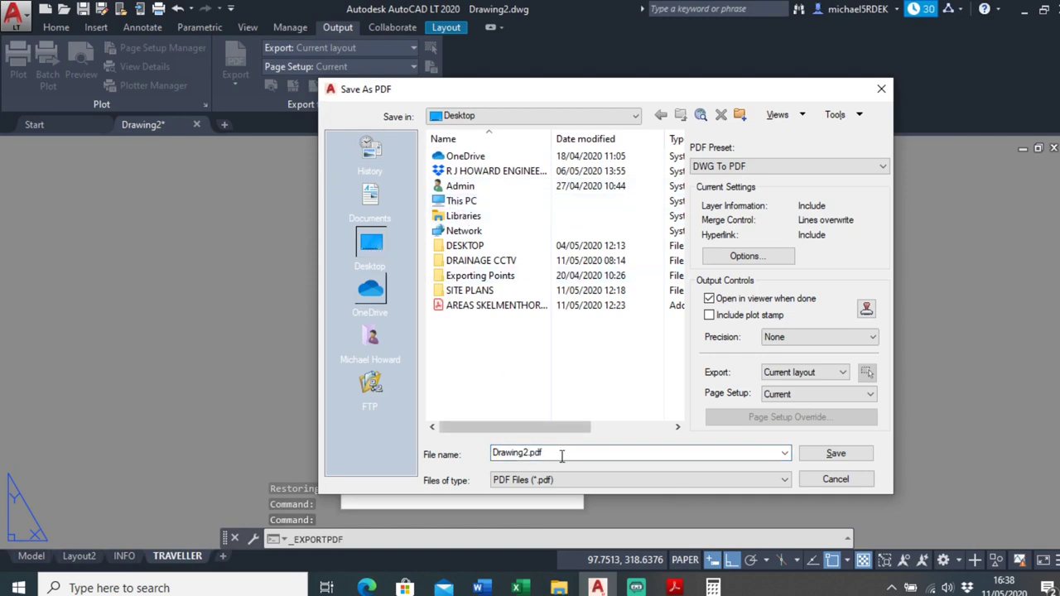
left_click_drag(561, 455, 452, 464)
type("r")
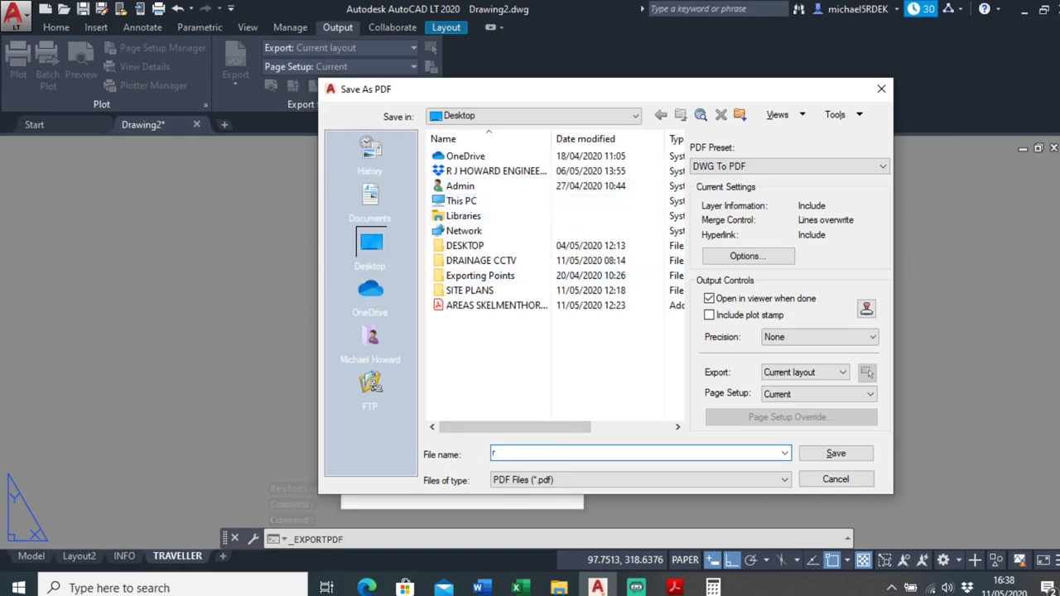
key("BackSpace")
type("RPA")
left_click(880, 88)
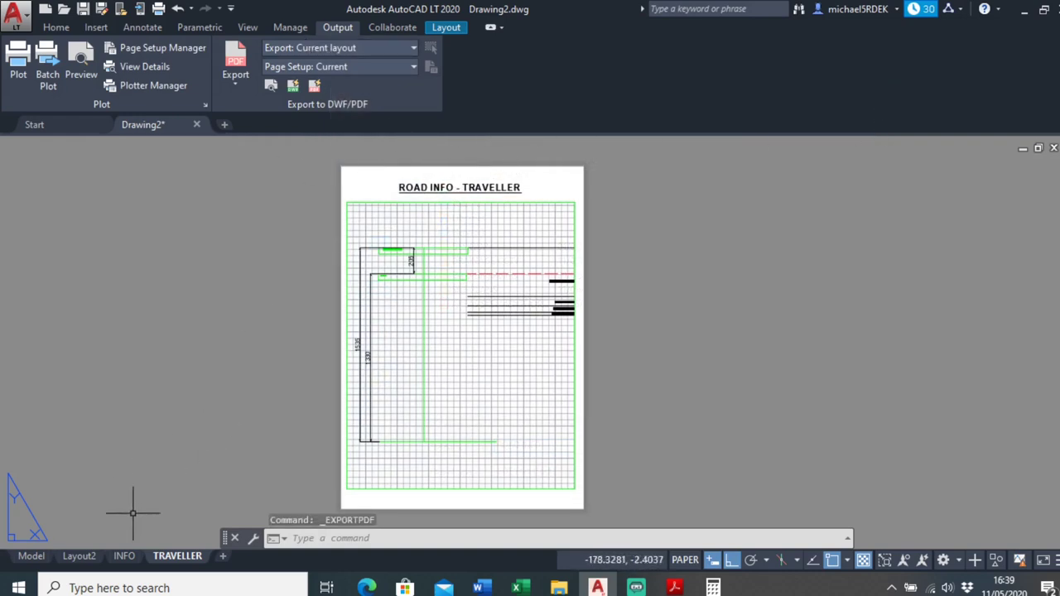
Delete the Layout2 layout and confirm the deletion.
right_click(74, 558)
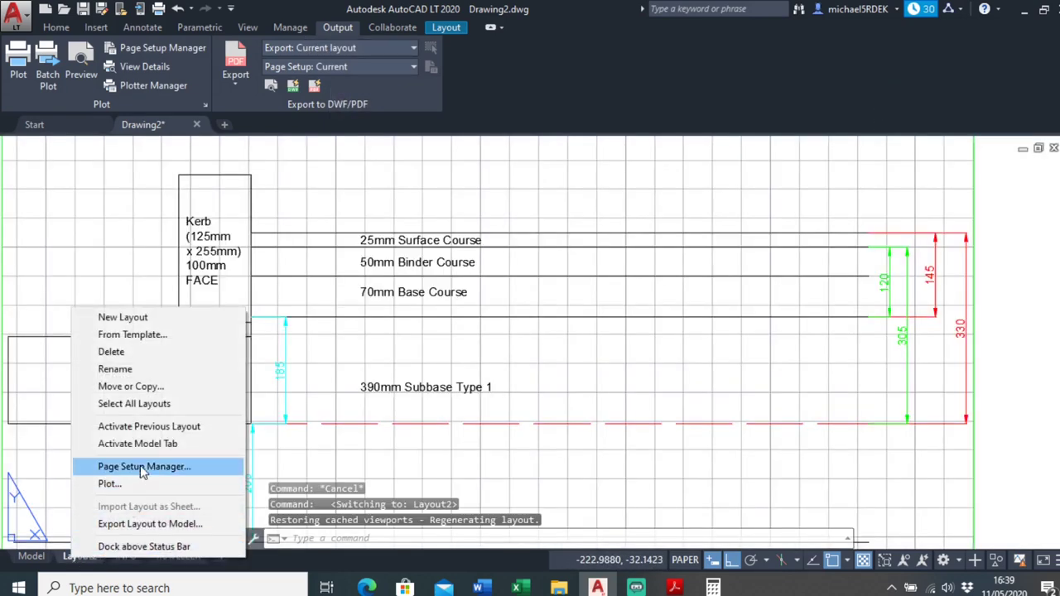
left_click(152, 353)
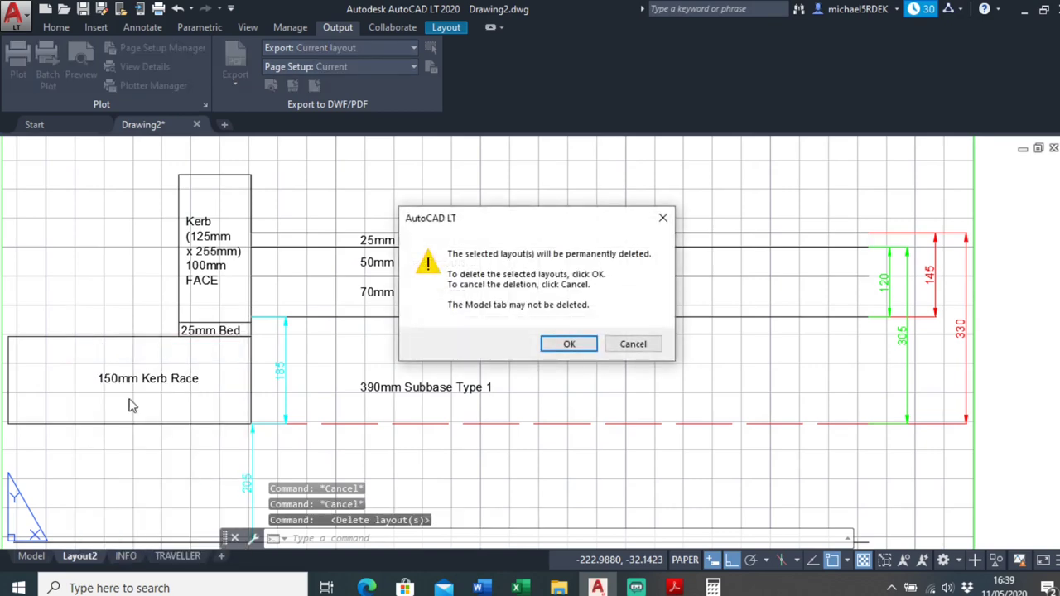
left_click(561, 347)
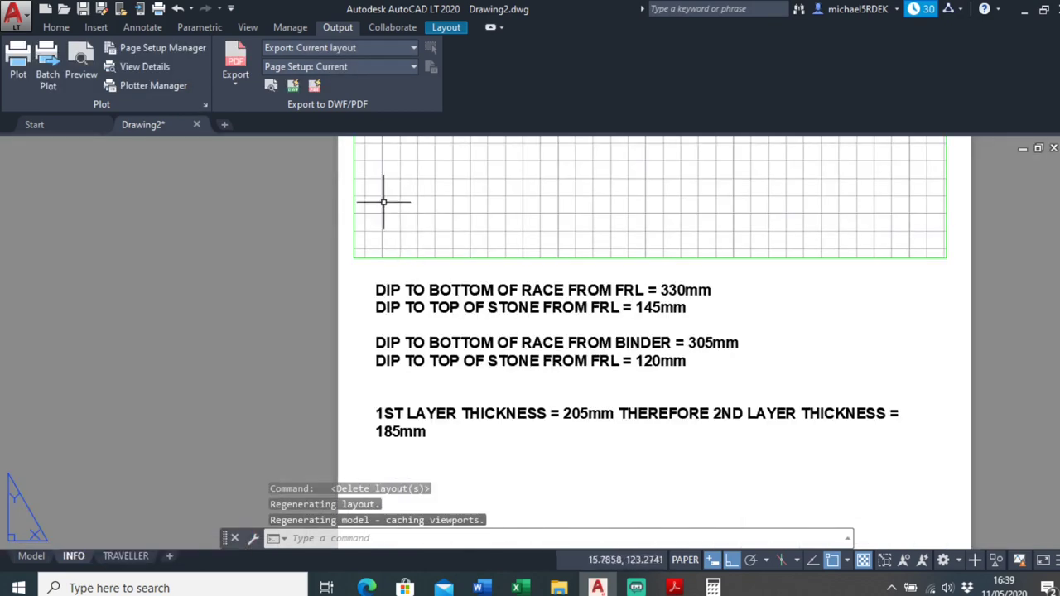
Export all layouts to one PDF saved as ROAD INFO.
left_click(338, 50)
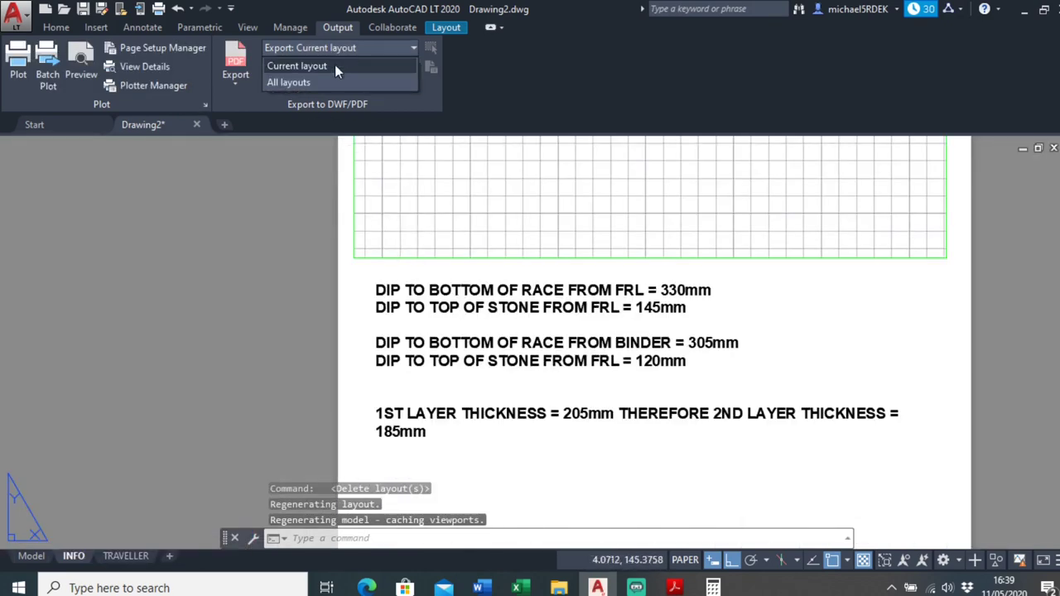
left_click(322, 78)
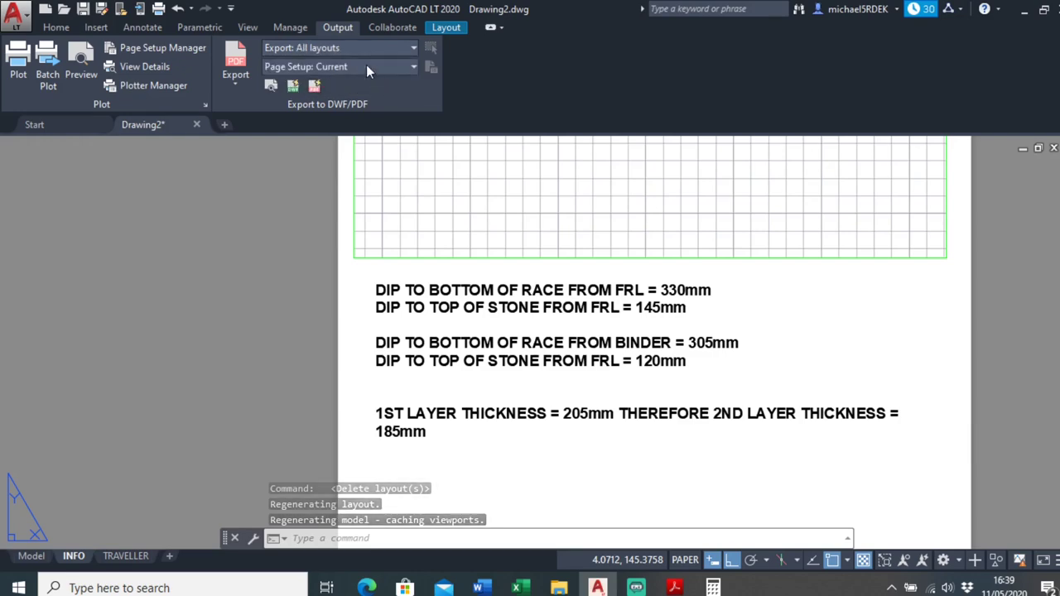
left_click(243, 52)
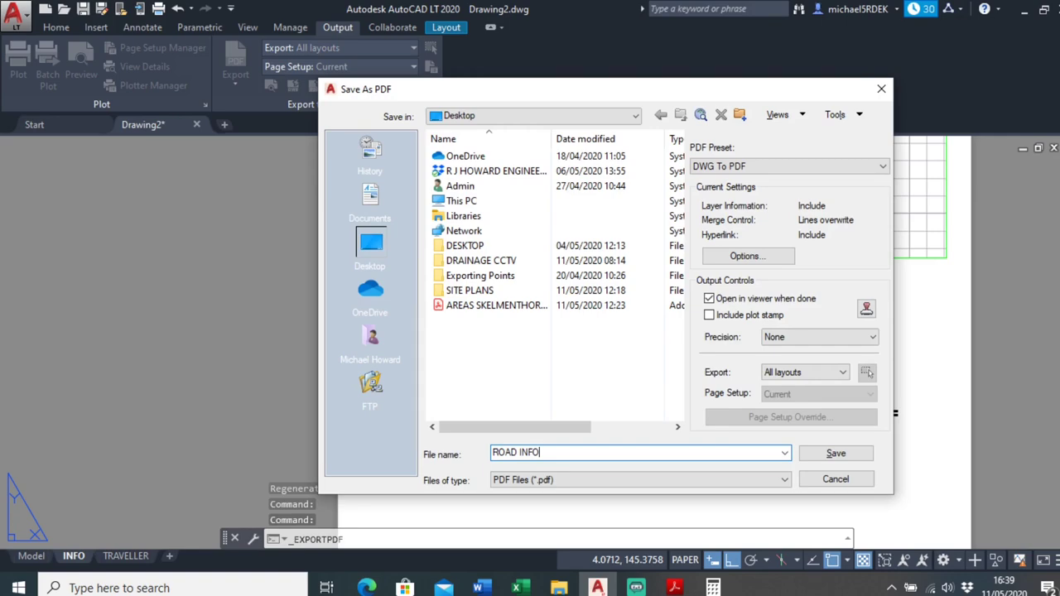
left_click(845, 453)
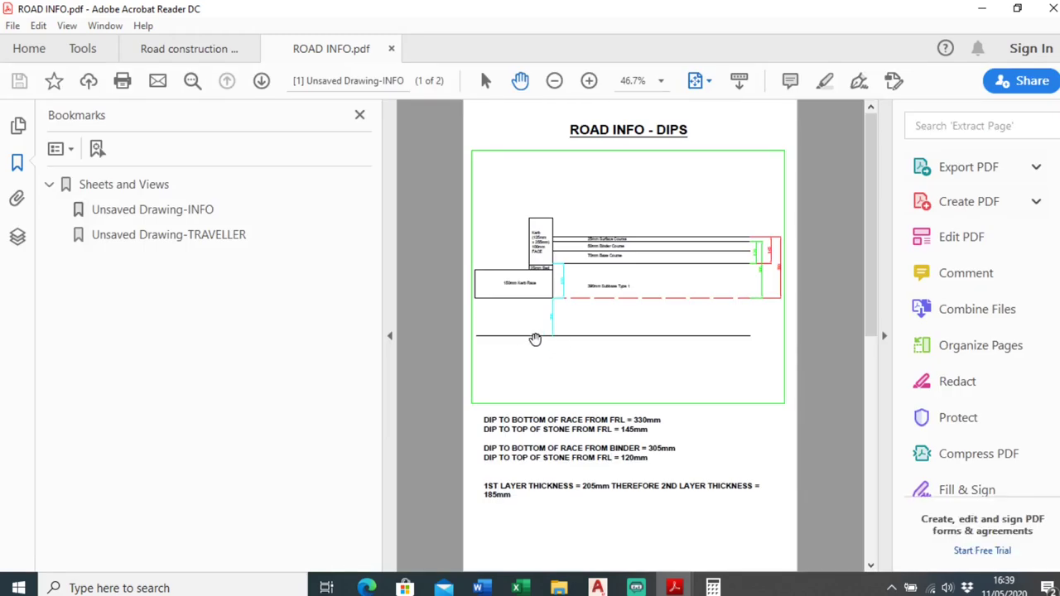
Hide the Bookmarks and Tools panes and scroll through both pages of ROAD INFO.pdf.
left_click(390, 339)
left_click(884, 336)
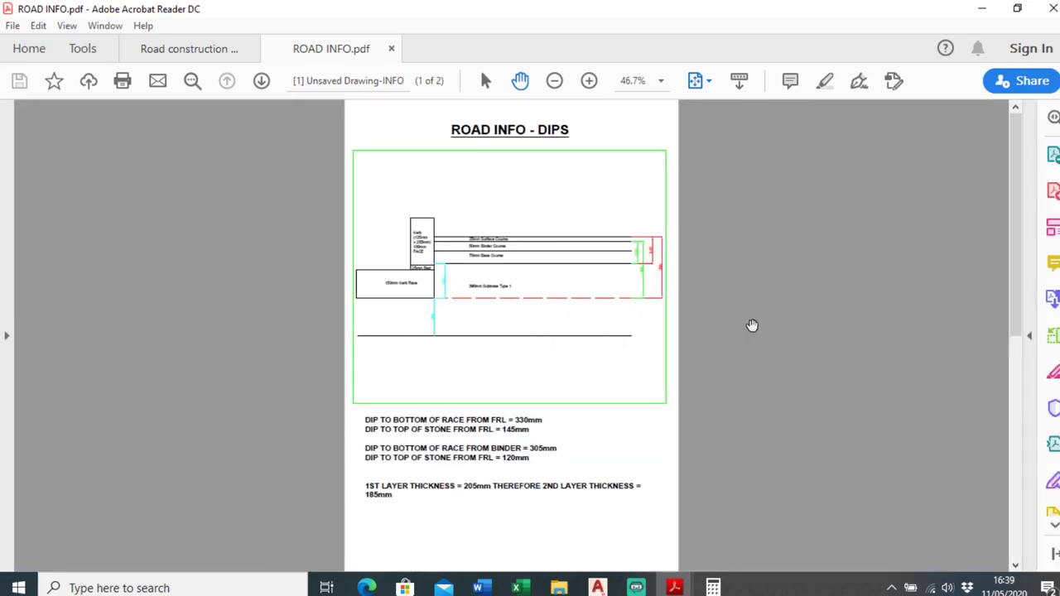
scroll(454, 287, "up", 3, "ctrl")
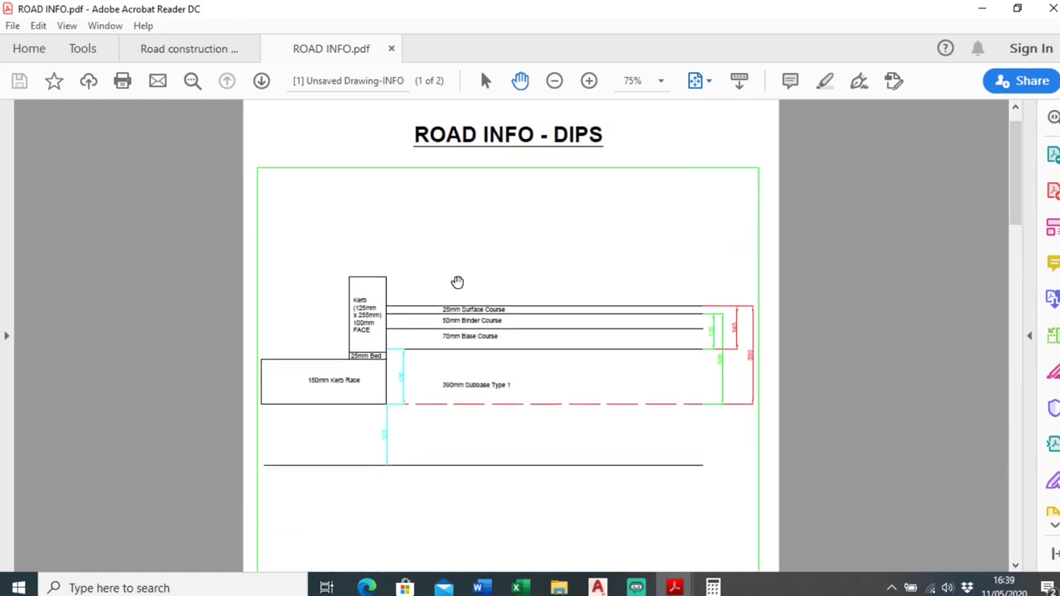
scroll(457, 283, "down", 10)
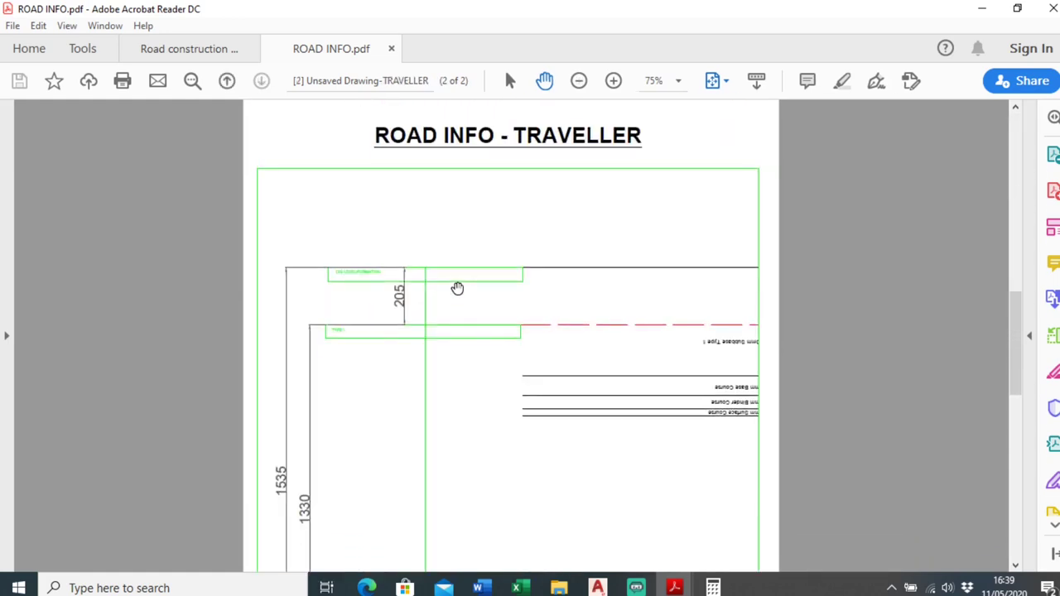
scroll(457, 288, "down", 1, "ctrl")
scroll(457, 288, "down", 2)
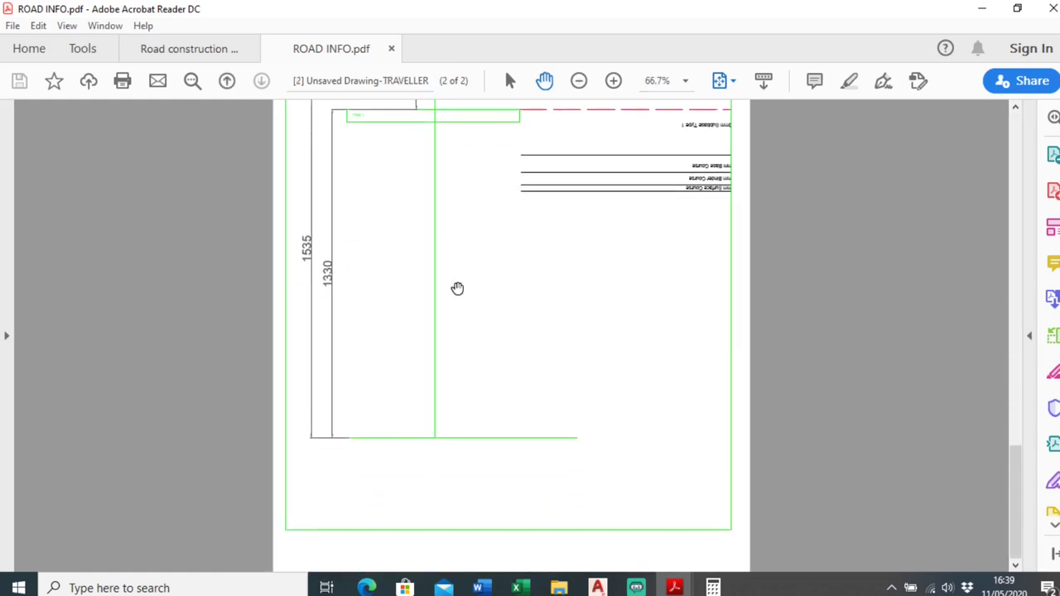
scroll(457, 288, "up", 10)
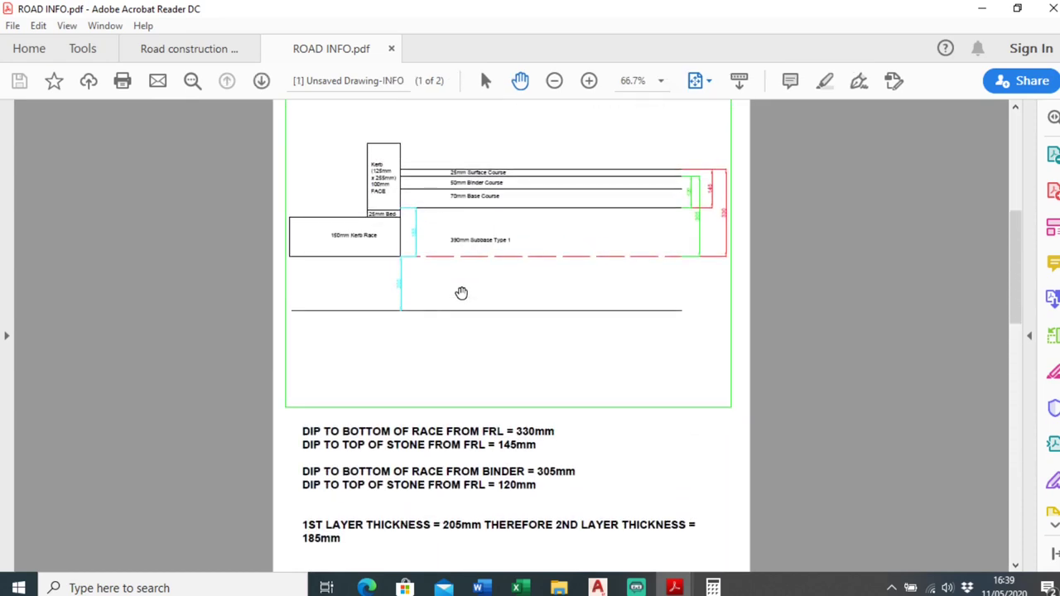
scroll(378, 354, "up", 2, "ctrl")
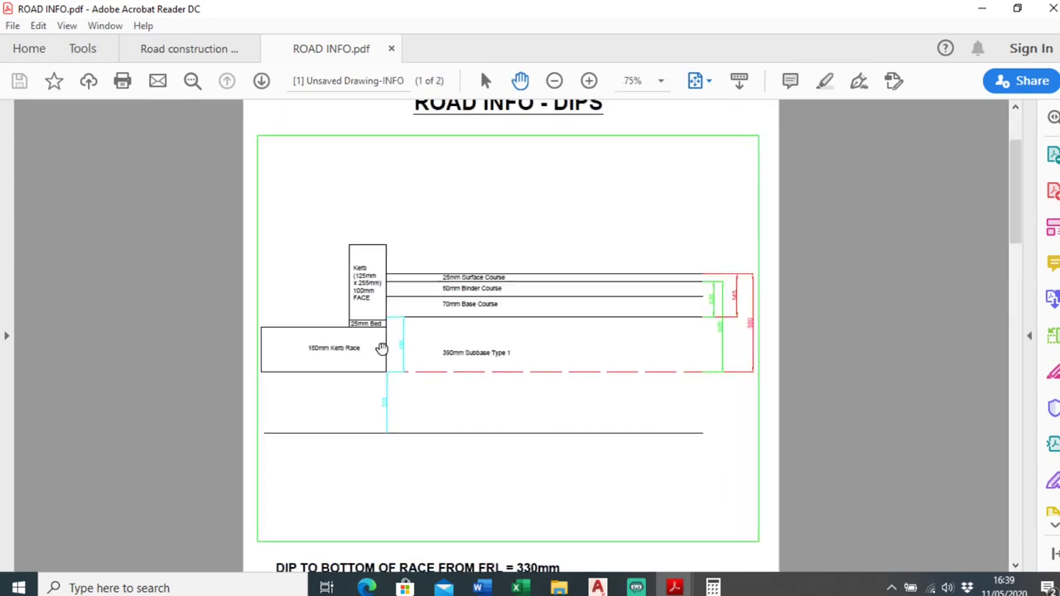
scroll(352, 245, "down", 2, "ctrl")
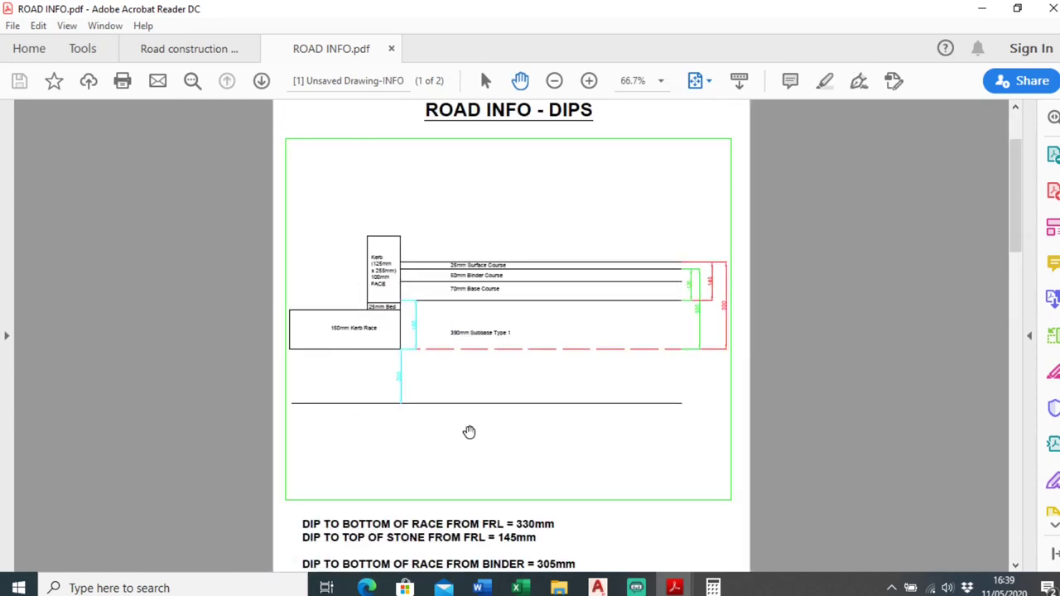
mouse_move(675, 588)
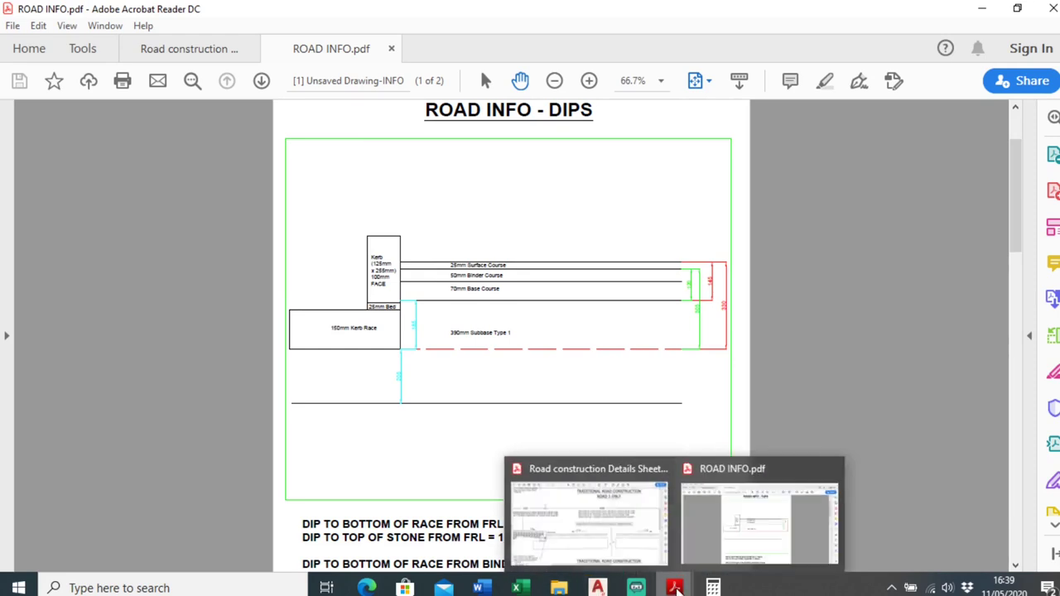
left_click(539, 525)
scroll(406, 428, "down", 2, "ctrl")
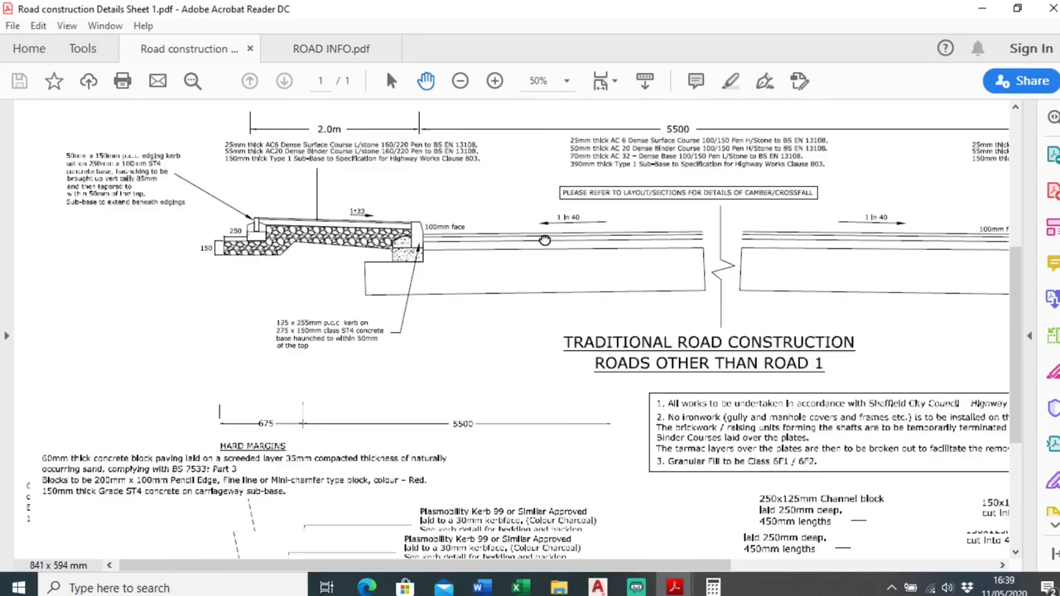
scroll(461, 310, "down", 3)
scroll(355, 389, "up", 1, "ctrl")
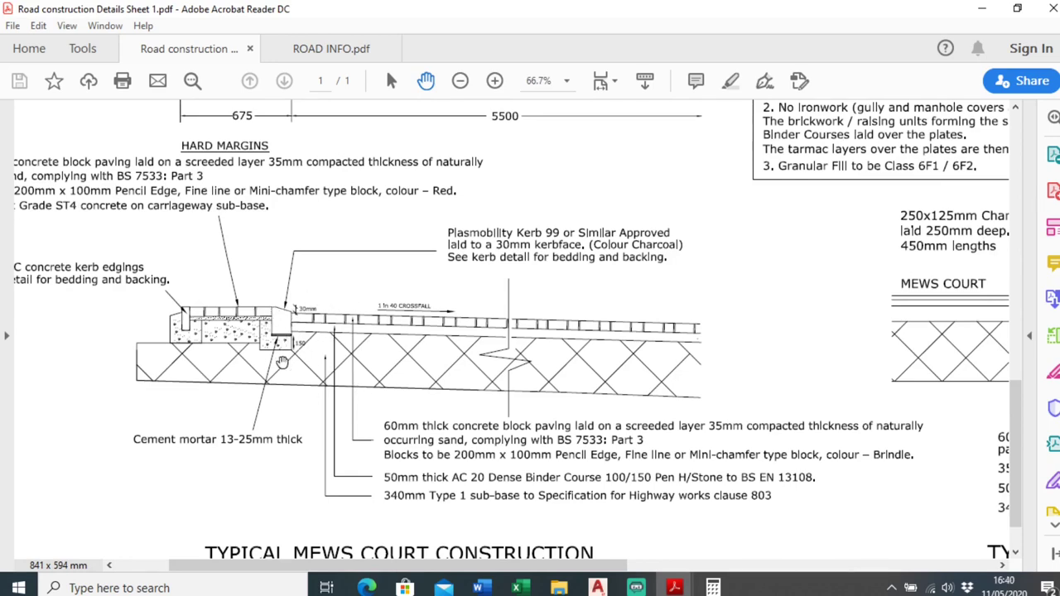
left_click(352, 48)
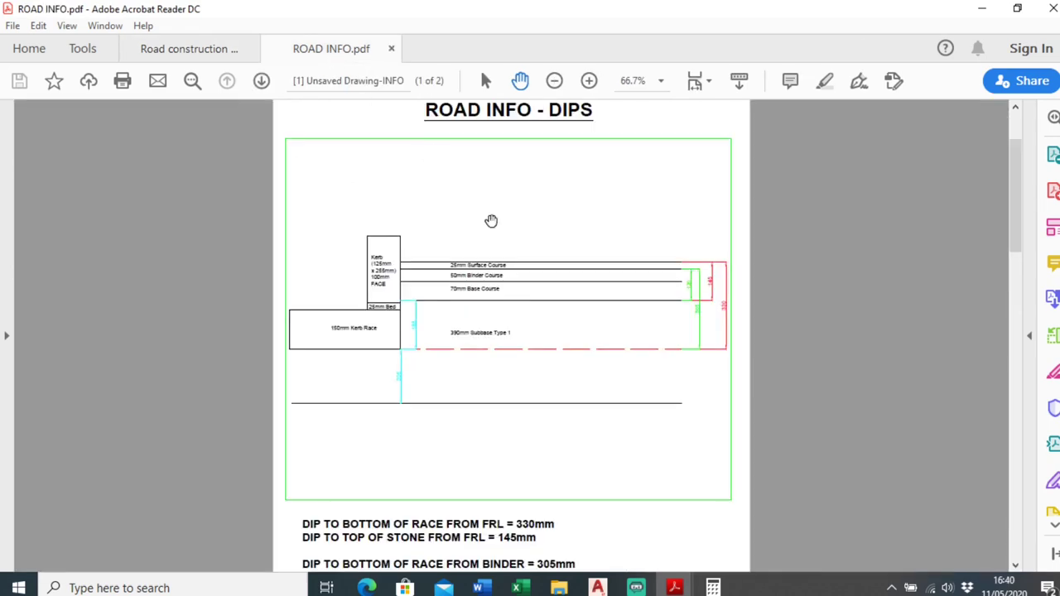
scroll(471, 322, "up", 2, "ctrl")
scroll(423, 364, "down", 1)
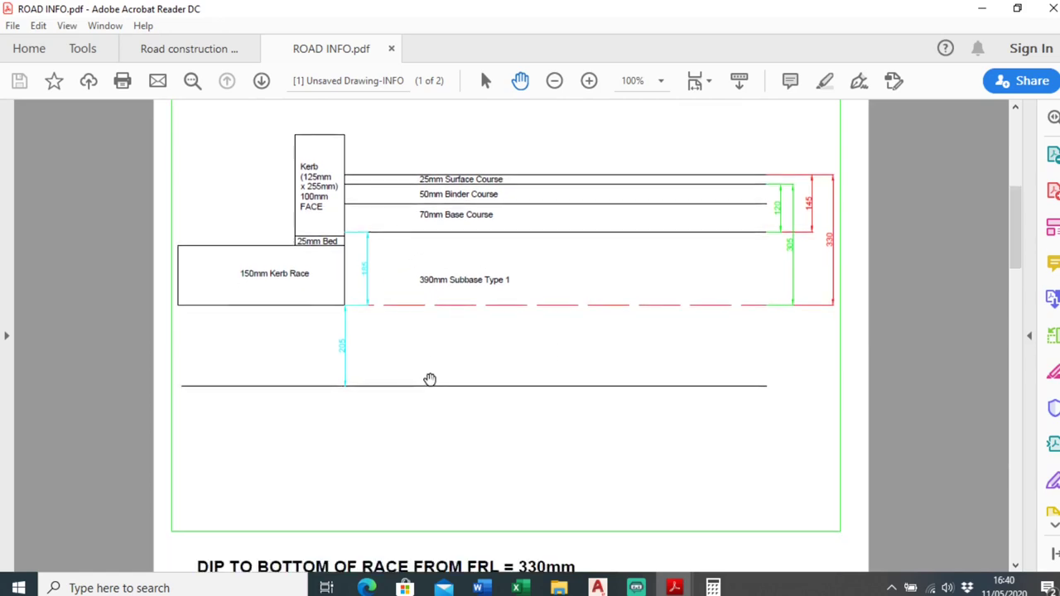
scroll(430, 388, "down", 1, "ctrl")
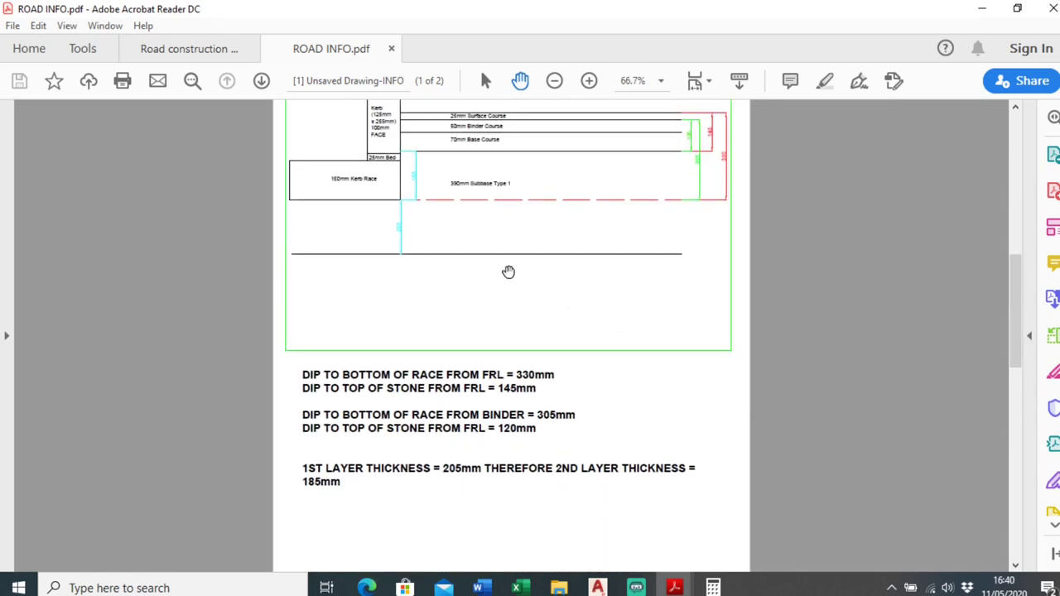
left_click_drag(508, 273, 511, 357)
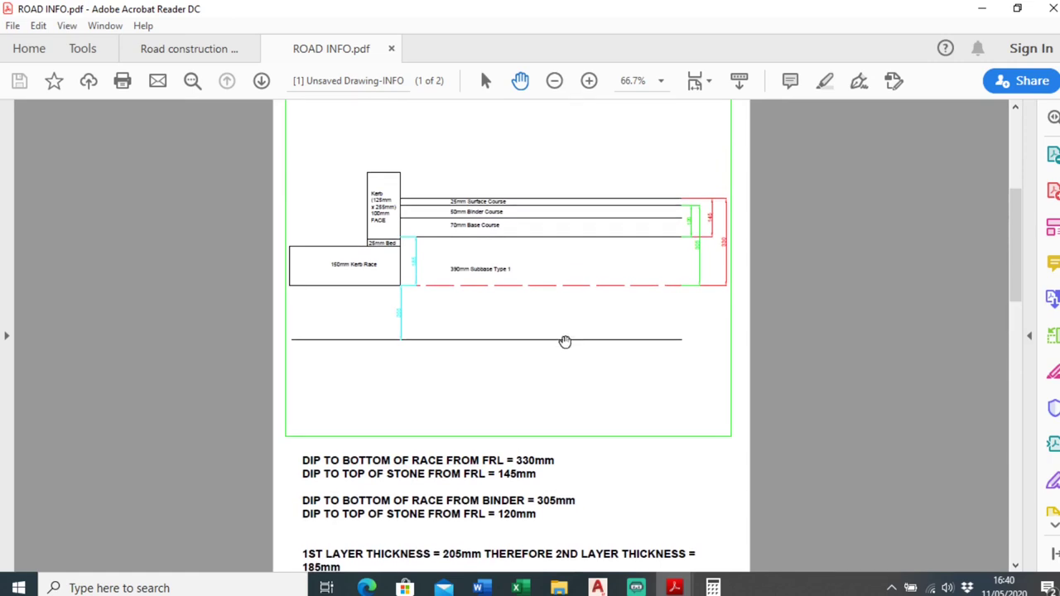
left_click_drag(566, 341, 530, 361)
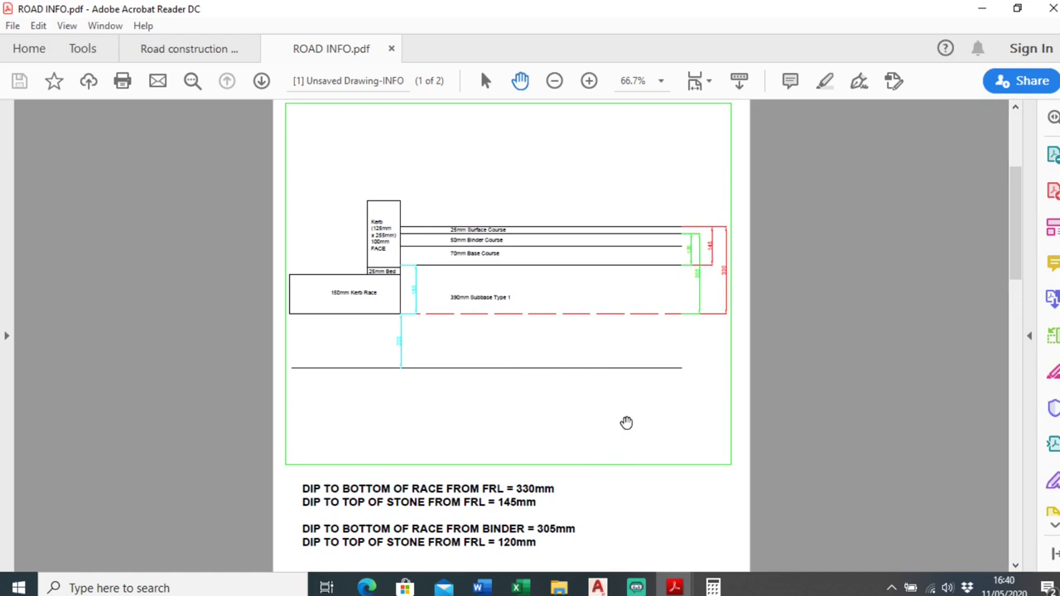
left_click_drag(624, 331, 618, 391)
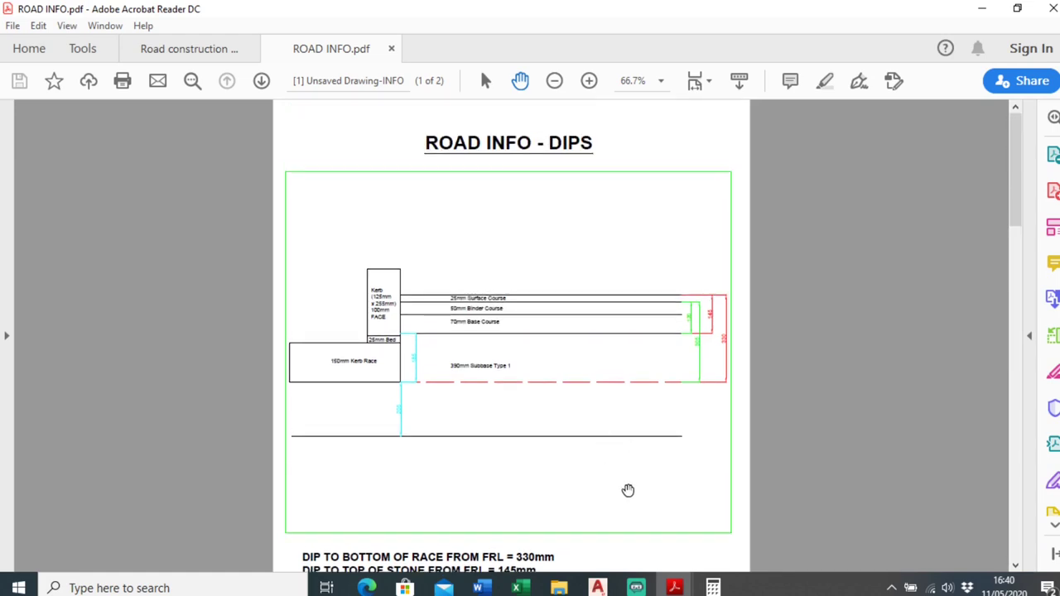